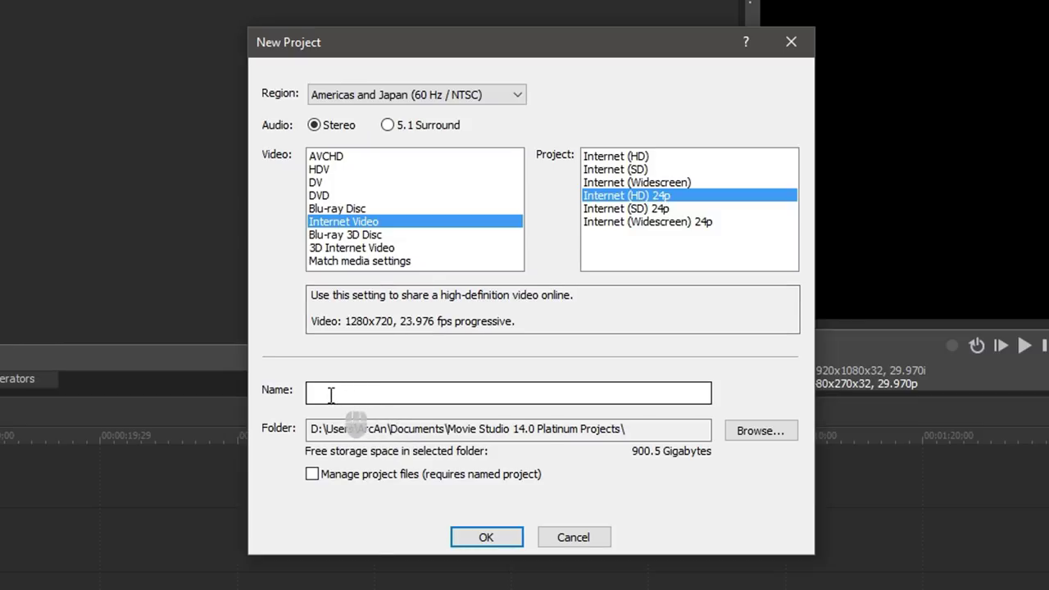
Create the new project with the name Project Zen 1 and project file management enabled.
{"action": "left_click", "coordinate": [328, 394]}
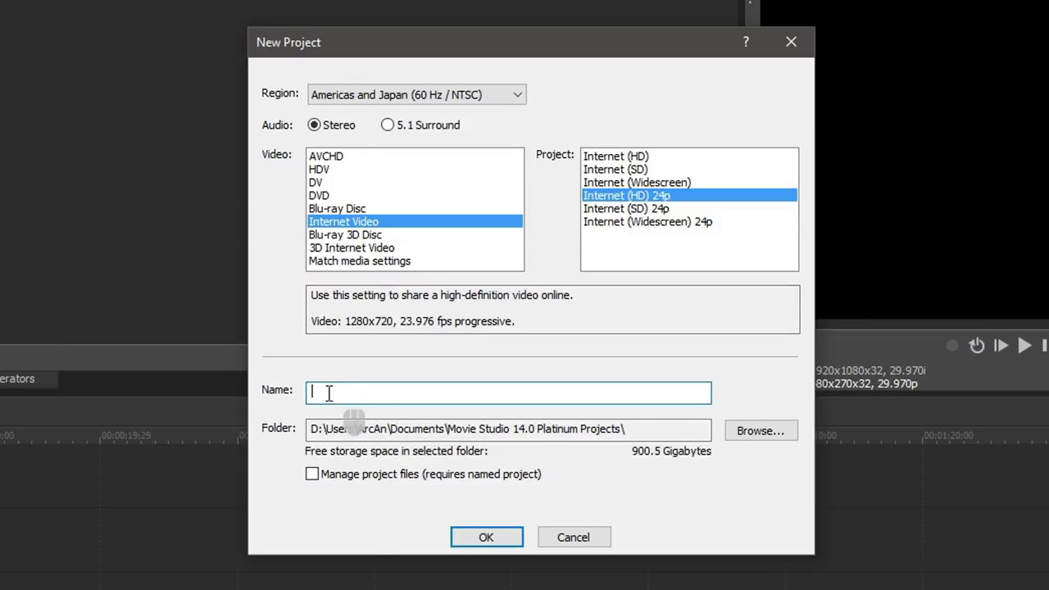
{"action": "left_click", "coordinate": [312, 475]}
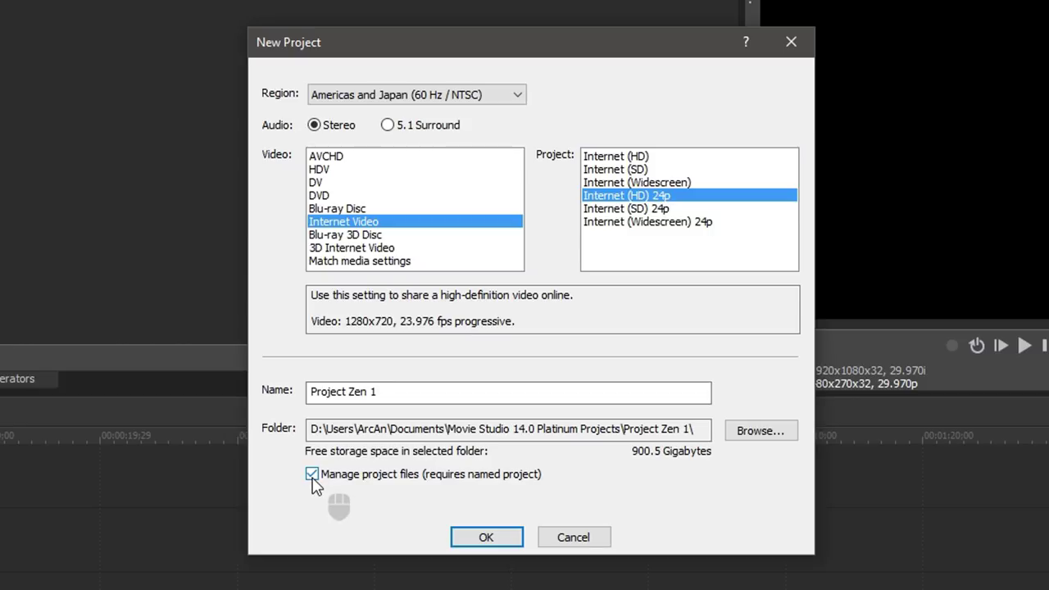
{"action": "left_click", "coordinate": [491, 541]}
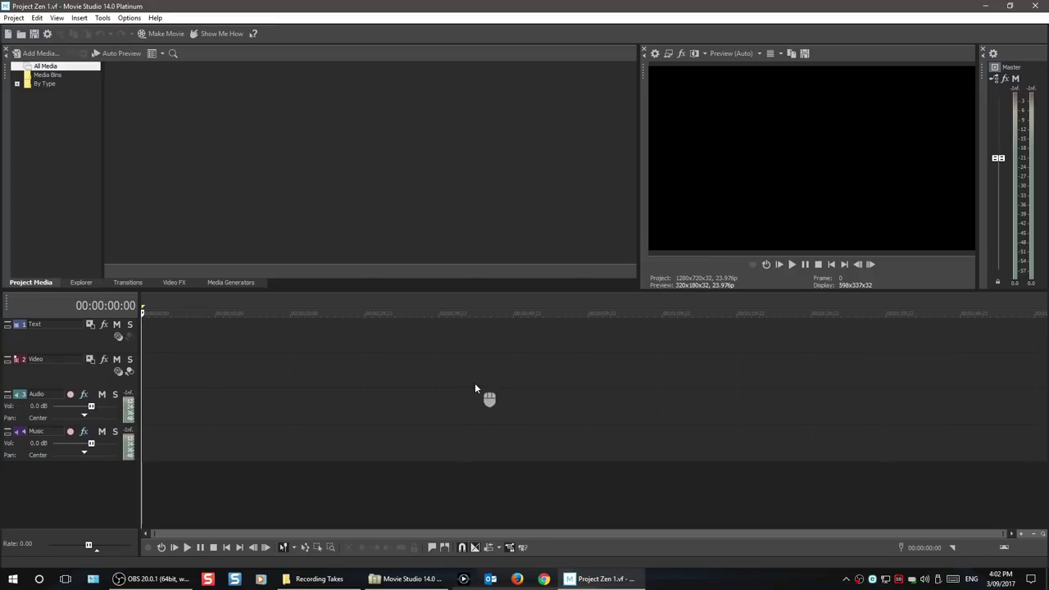
Save the project as Project Zen 1.vf in the Project Zen 1 folder, using the Movie Studio Project File type.
{"action": "left_click", "coordinate": [14, 17]}
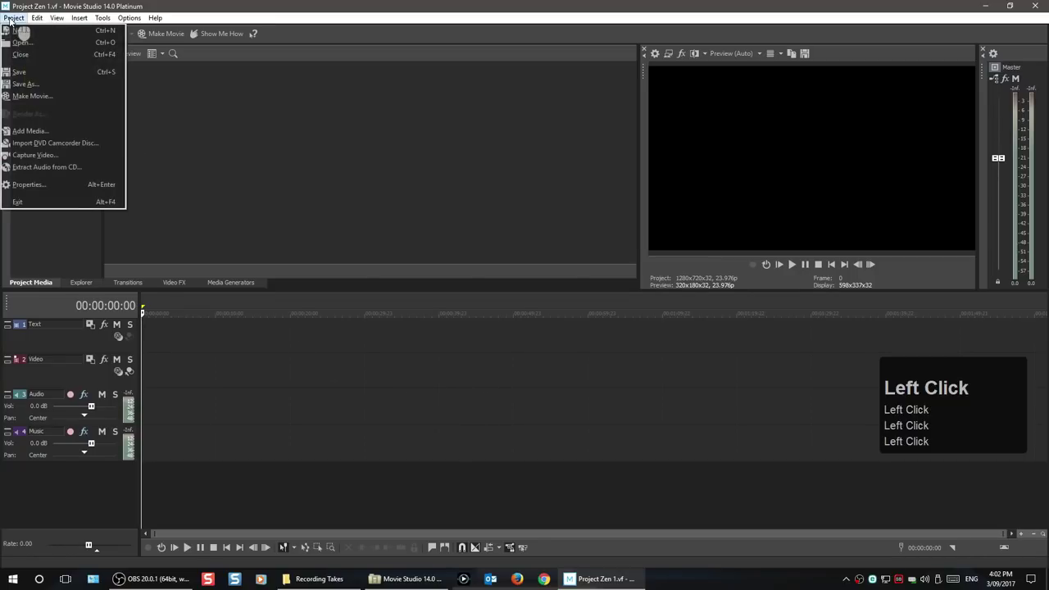
{"action": "left_click", "coordinate": [47, 85]}
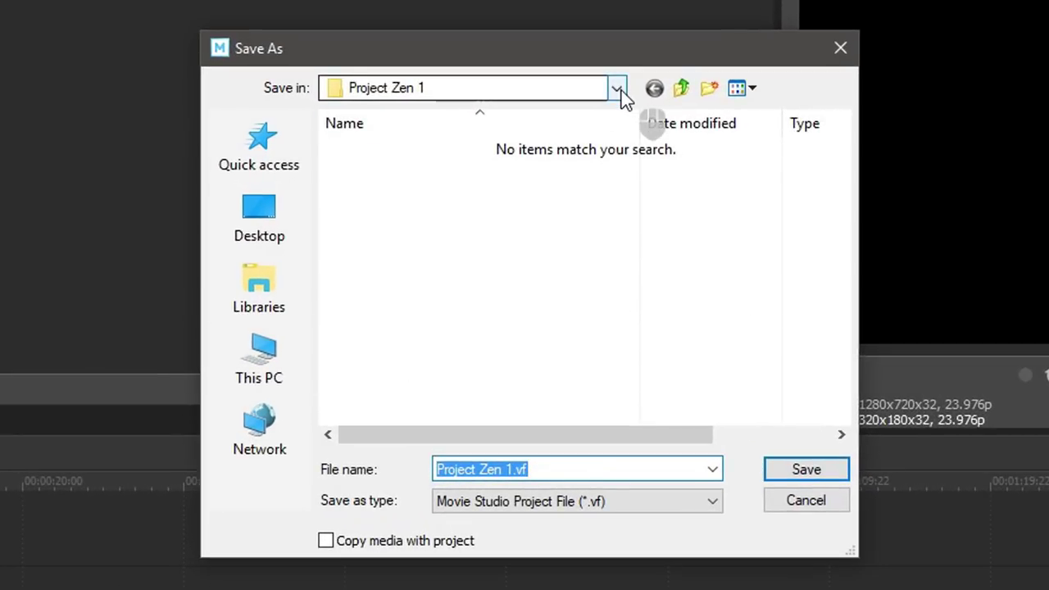
{"action": "left_click", "coordinate": [619, 89]}
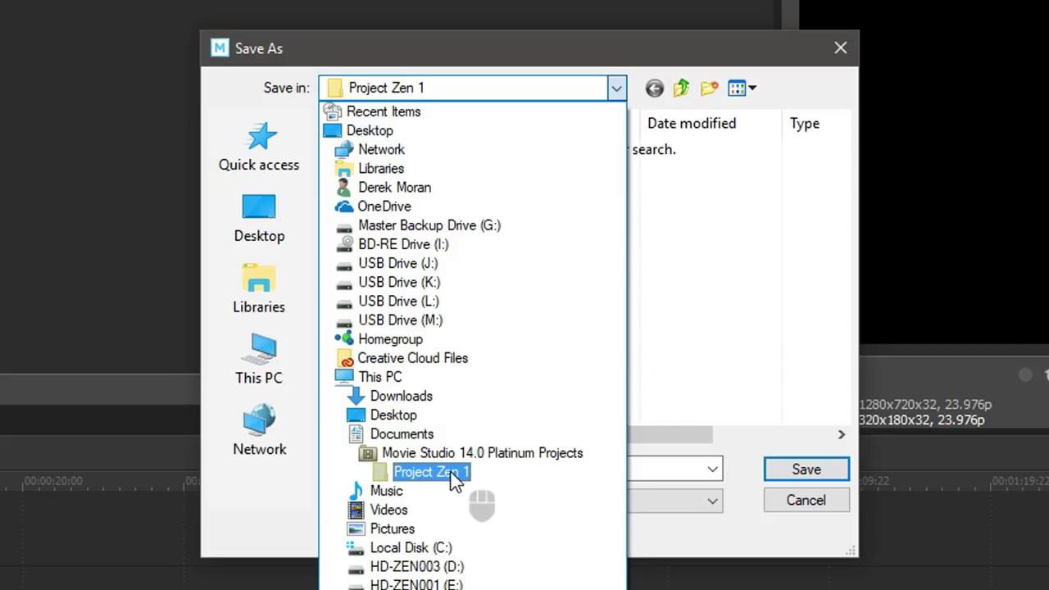
{"action": "left_click", "coordinate": [672, 344]}
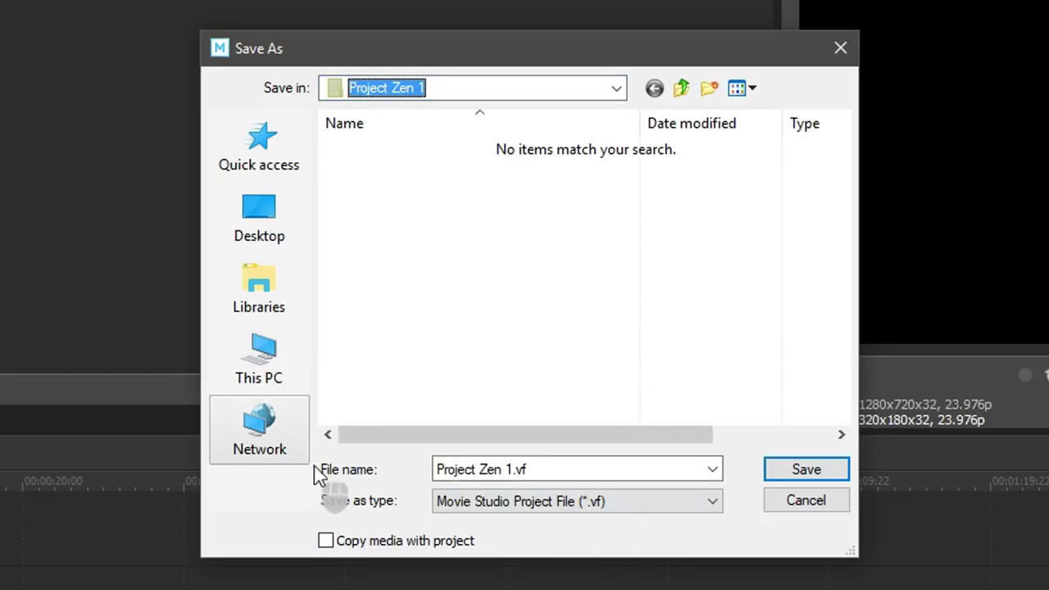
{"action": "left_click", "coordinate": [808, 472]}
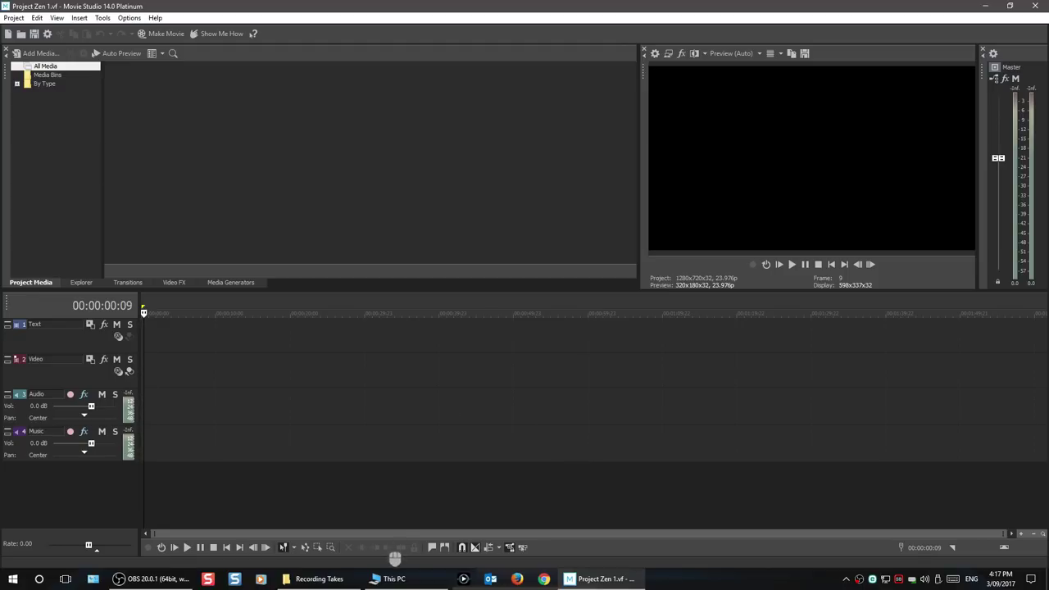
Switch to File Explorer and browse the Source Video Archive folder inside Videos.
{"action": "left_click", "coordinate": [391, 579]}
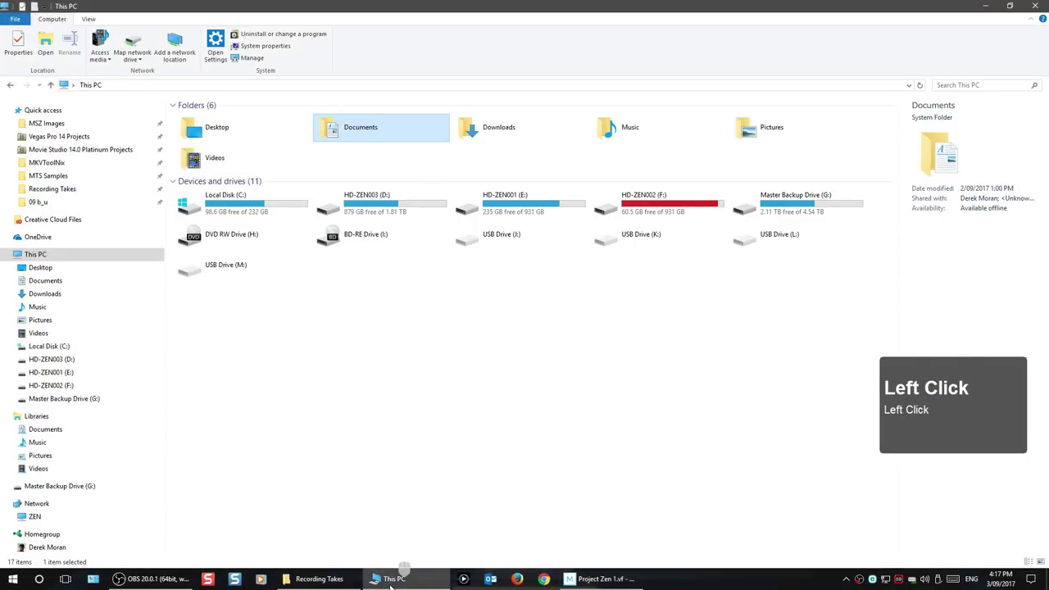
{"action": "left_click", "coordinate": [41, 255]}
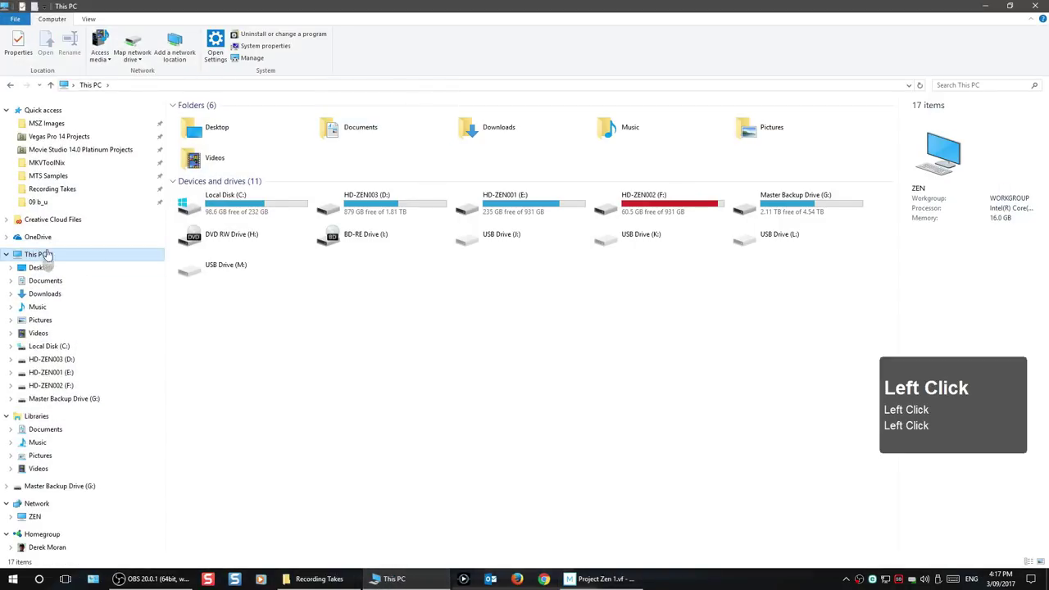
{"action": "double_click", "coordinate": [205, 160]}
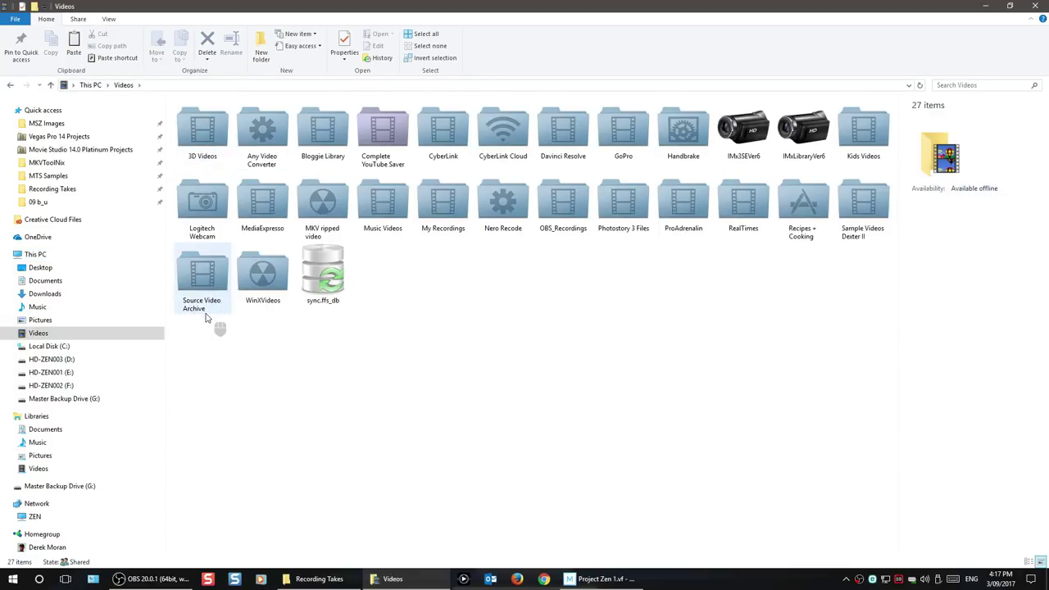
{"action": "double_click", "coordinate": [203, 288]}
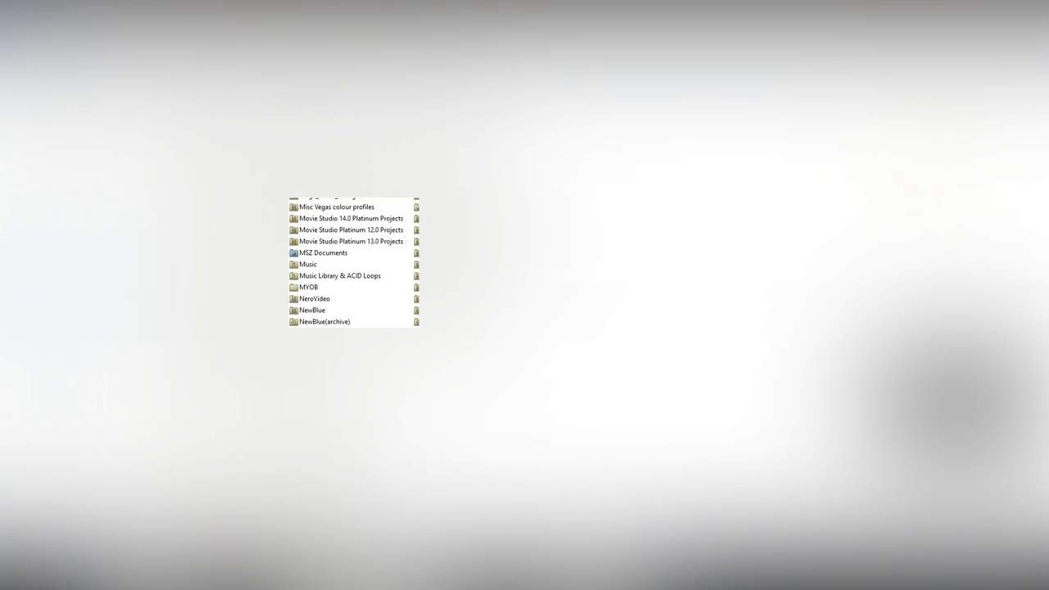
Create a folder named media inside Movie Studio 14.0 Platinum Projects > Project Zen 1 and open it.
{"action": "double_click", "coordinate": [371, 224]}
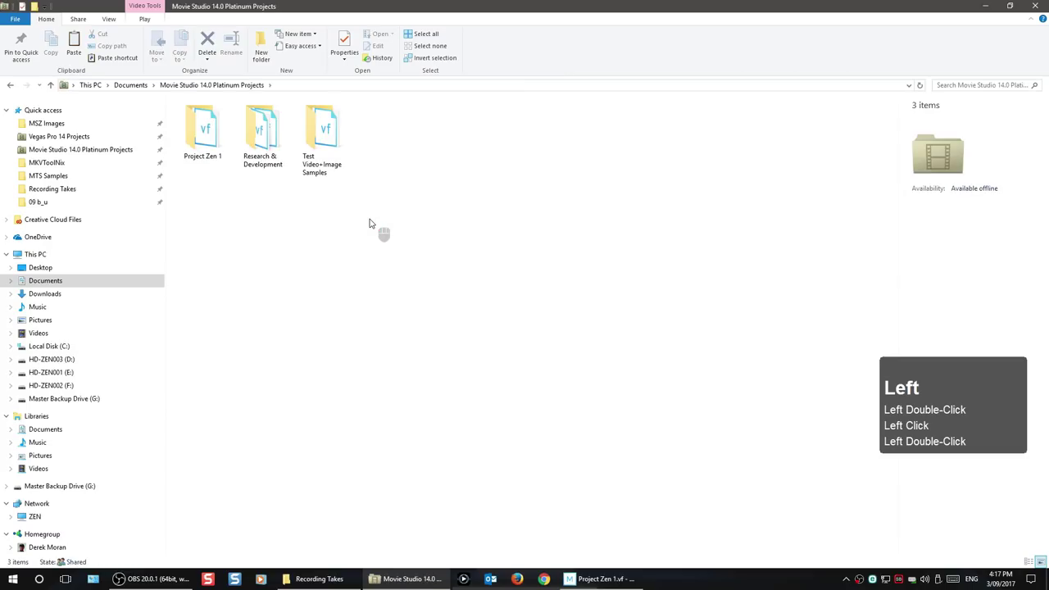
{"action": "double_click", "coordinate": [199, 147]}
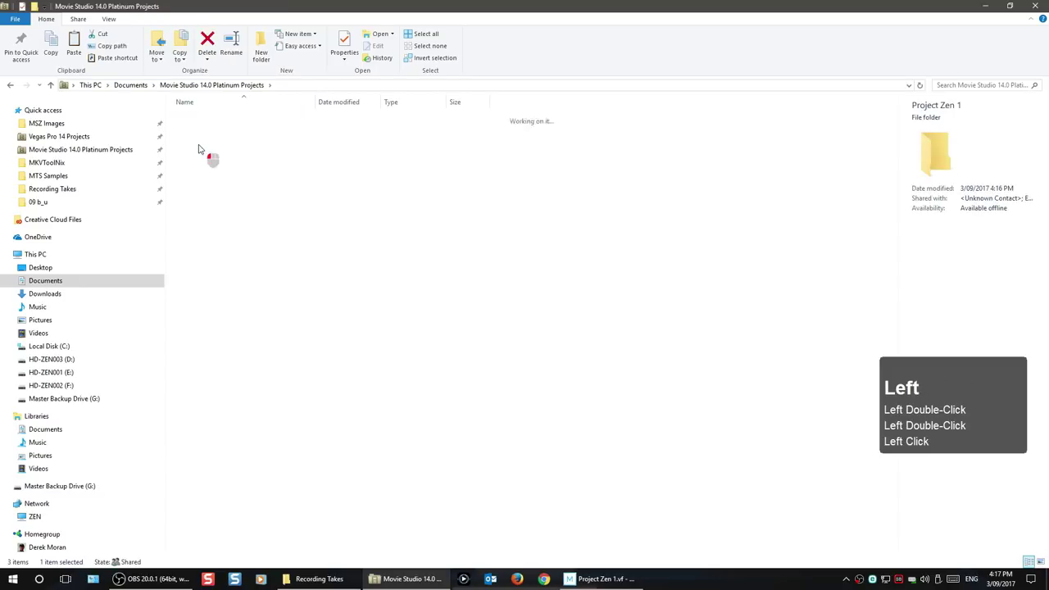
{"action": "left_click", "coordinate": [261, 53]}
{"action": "type", "text": "medi"}
{"action": "left_click", "coordinate": [363, 303]}
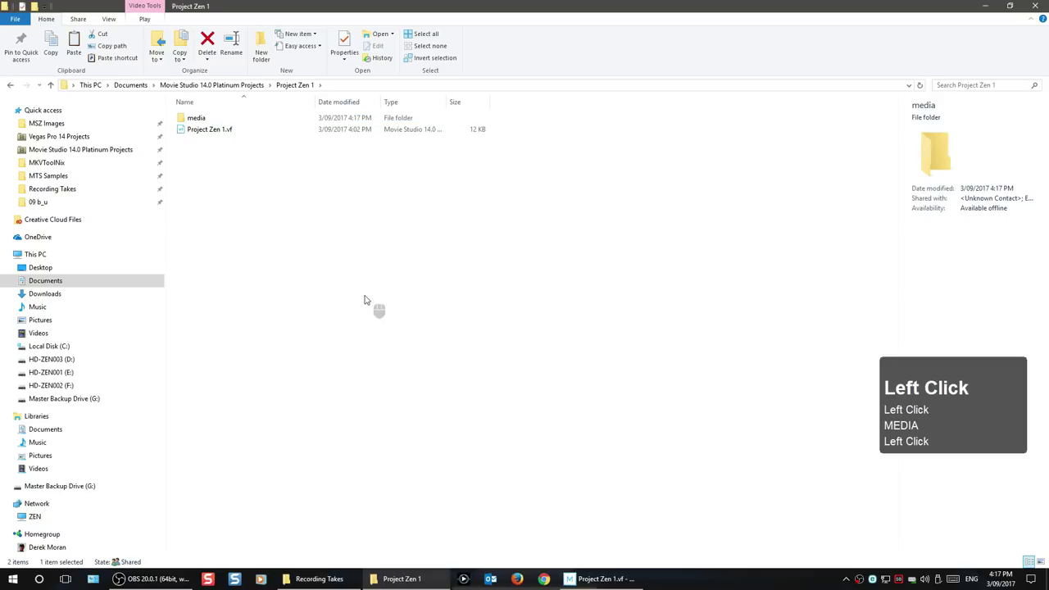
{"action": "double_click", "coordinate": [195, 119]}
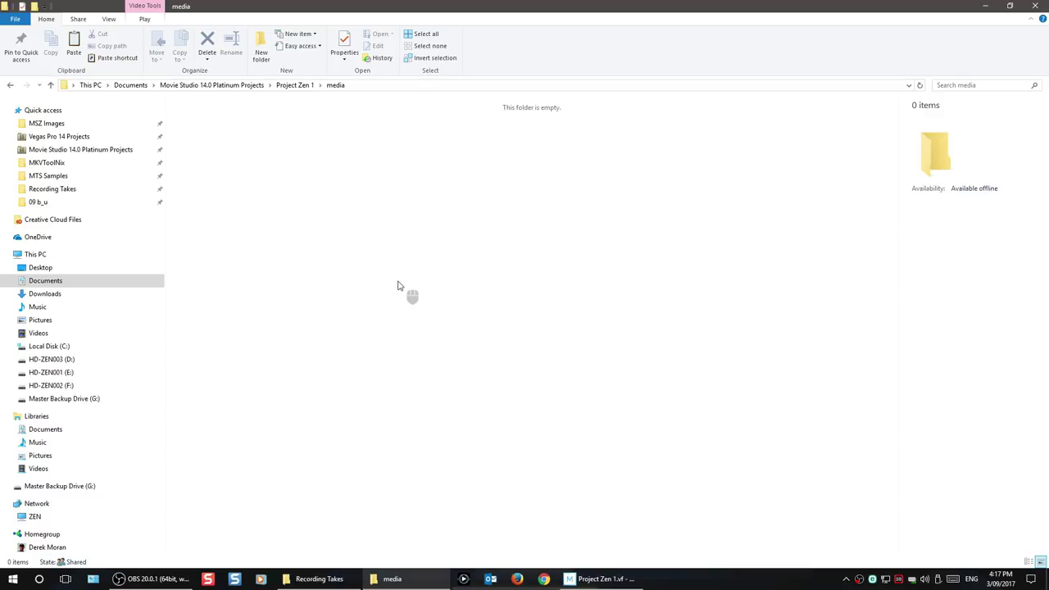
Copy all six MTS clips from the MTS Samples 1920x1080-24fps folder in Videos into the project's media folder.
{"action": "left_click", "coordinate": [13, 578]}
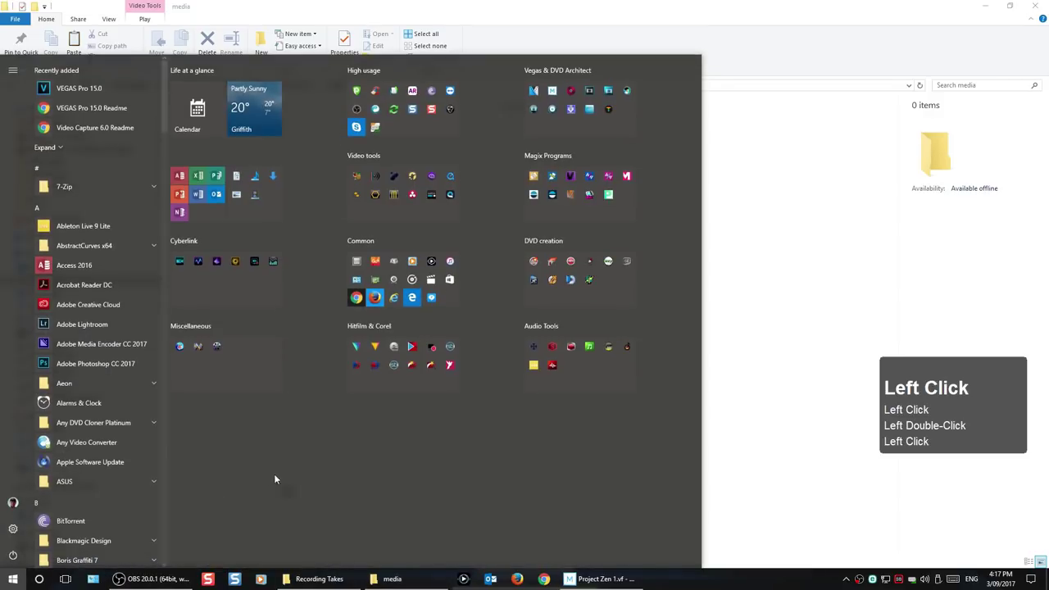
{"action": "left_click", "coordinate": [254, 185]}
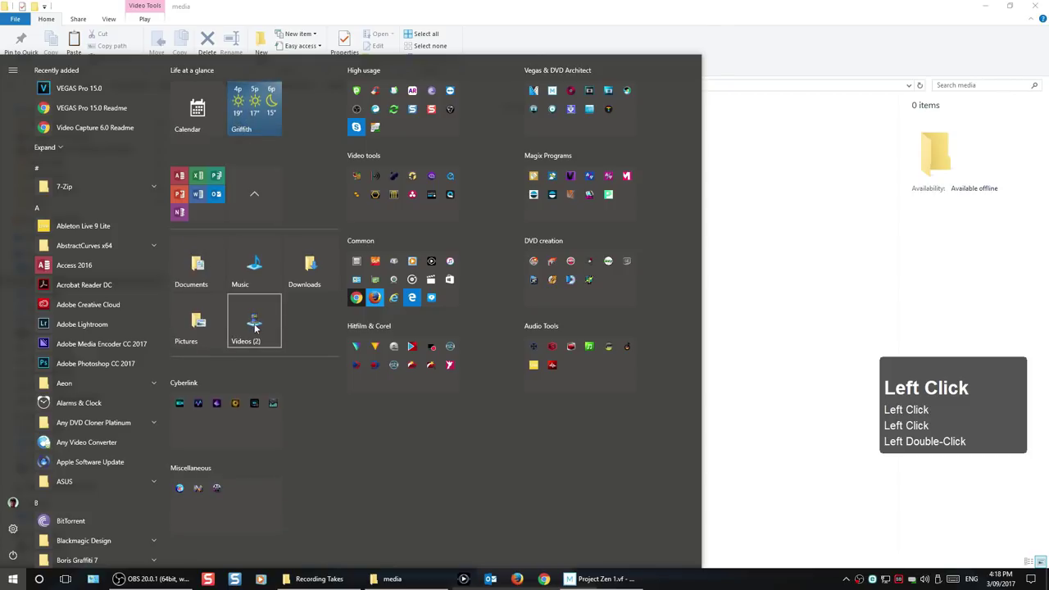
{"action": "left_click", "coordinate": [254, 326]}
{"action": "scroll", "coordinate": [720, 258], "scroll_direction": "down", "scroll_amount": 1}
{"action": "left_click_drag", "start_coordinate": [721, 259], "coordinate": [717, 326]}
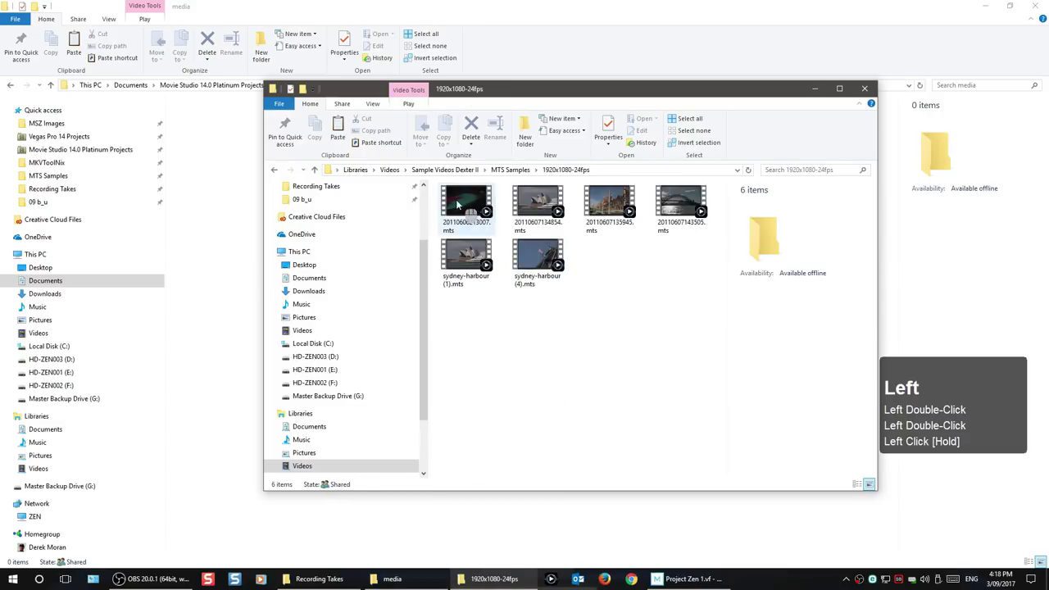
{"action": "left_click", "coordinate": [466, 209]}
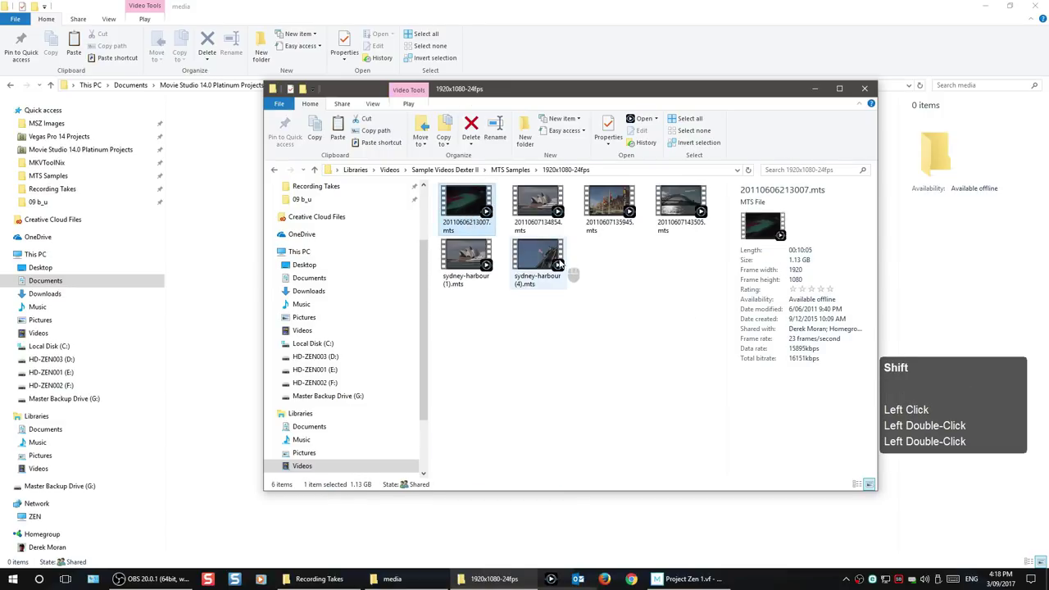
{"action": "left_click", "coordinate": [541, 263], "text": "shift"}
{"action": "left_click_drag", "start_coordinate": [541, 262], "coordinate": [228, 219]}
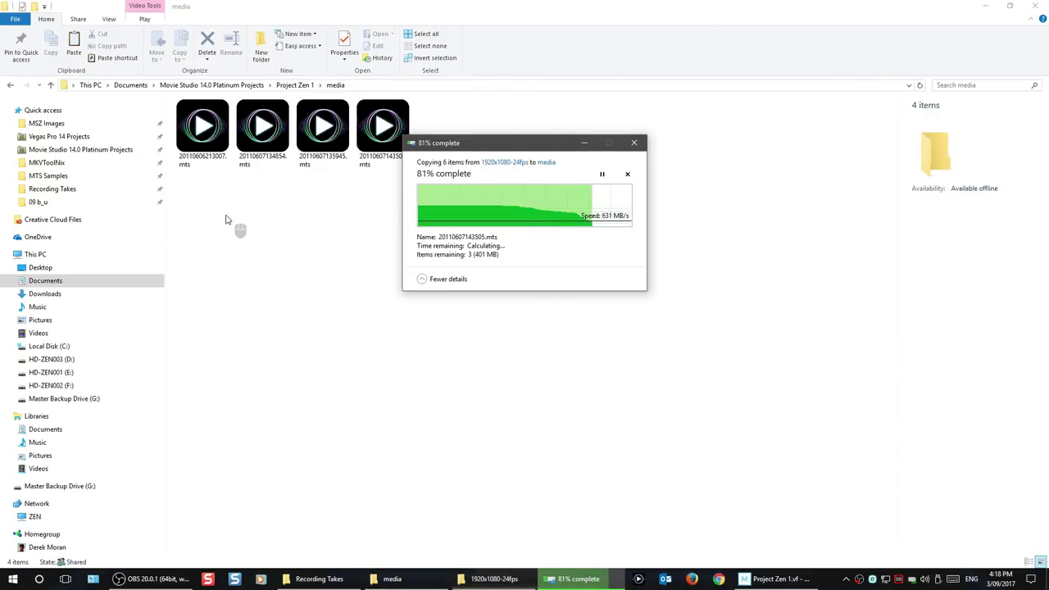
Copy the twelve images from AS6_1776-103.jpg to AS6_9827-649.jpg in Pictures > Royalty Free Pictures into the project's media folder.
{"action": "left_click", "coordinate": [303, 317]}
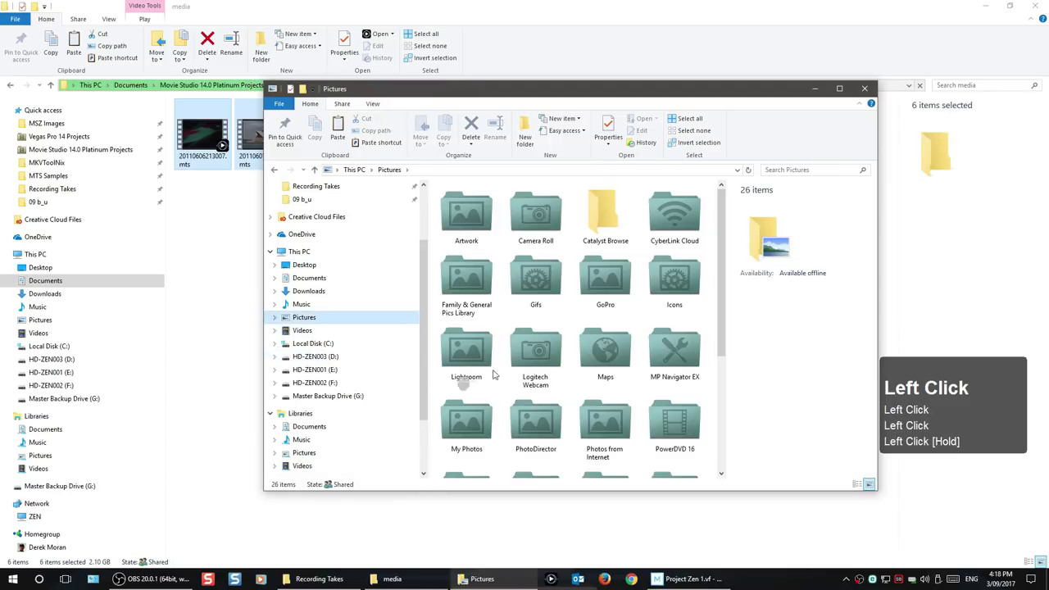
{"action": "left_click_drag", "start_coordinate": [722, 219], "coordinate": [713, 303]}
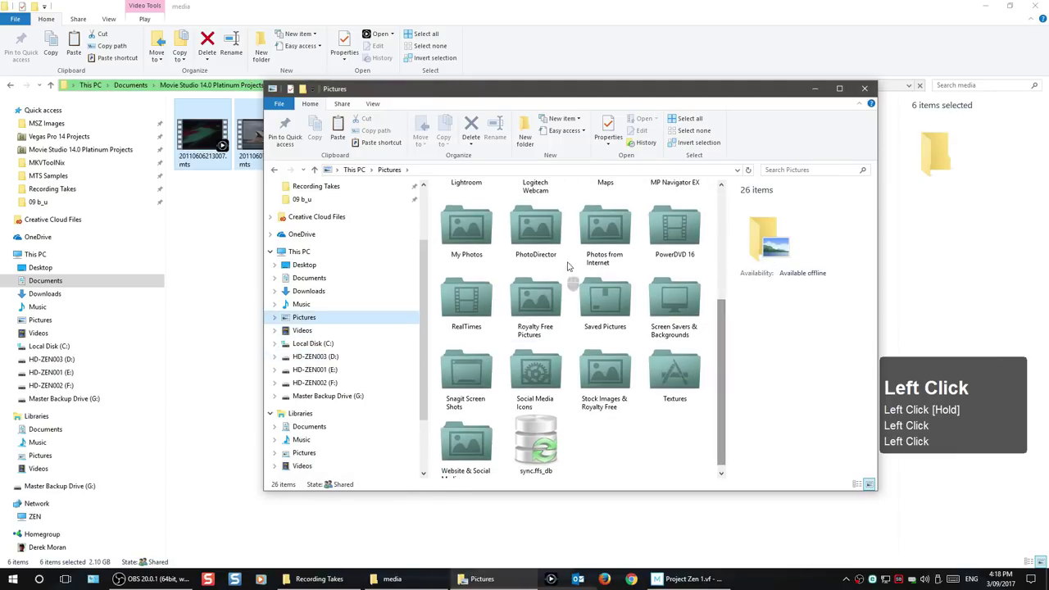
{"action": "double_click", "coordinate": [539, 328]}
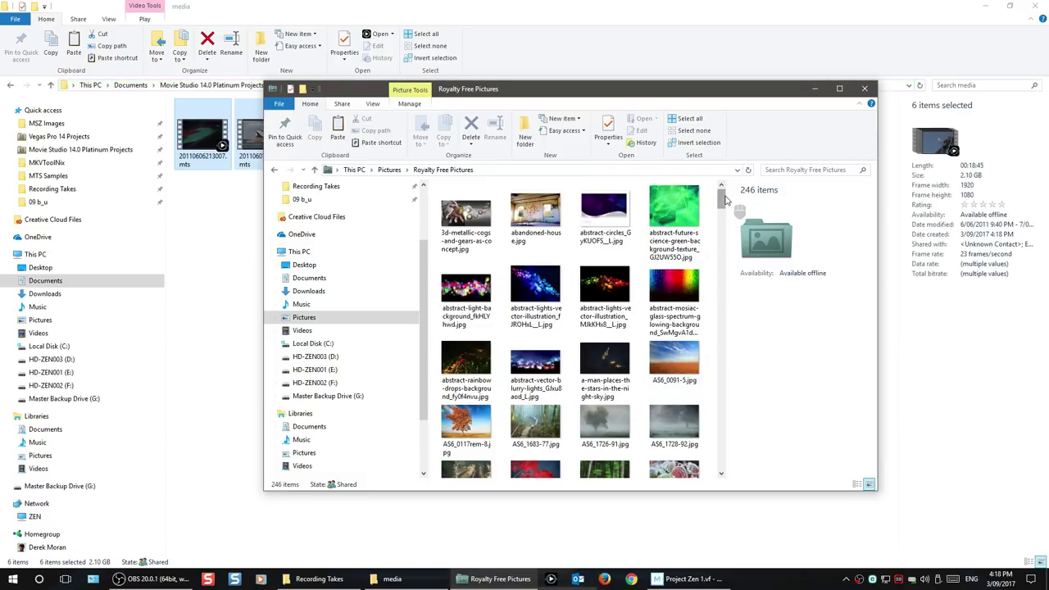
{"action": "left_click_drag", "start_coordinate": [725, 200], "coordinate": [724, 215]}
{"action": "left_click", "coordinate": [466, 203]}
{"action": "left_click", "coordinate": [664, 311], "text": "shift"}
{"action": "left_click_drag", "start_coordinate": [664, 311], "coordinate": [213, 271]}
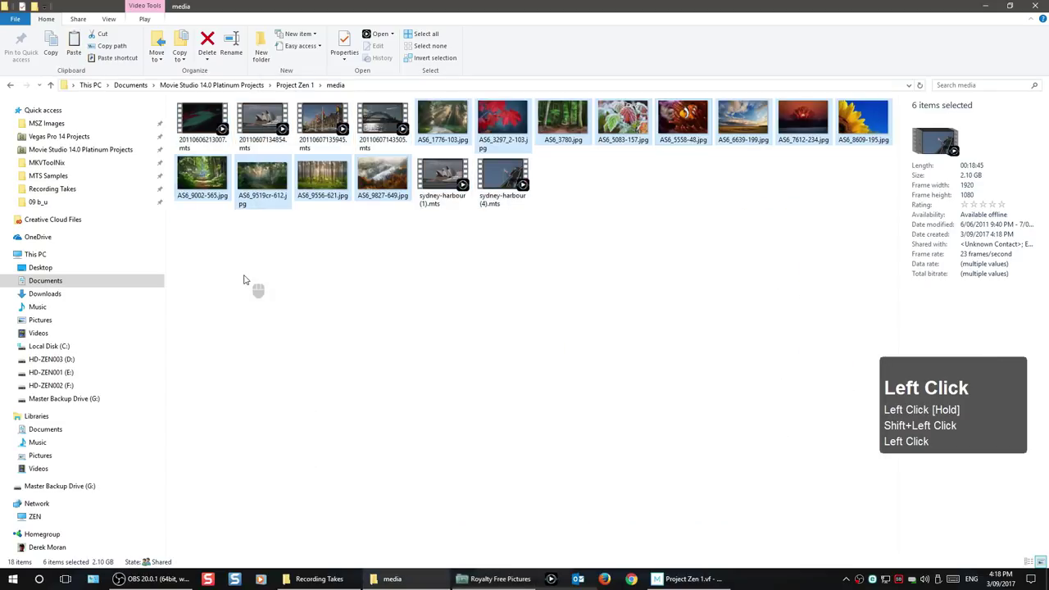
Switch to Movie Studio and review the project's video properties without changing them.
{"action": "left_click", "coordinate": [695, 580]}
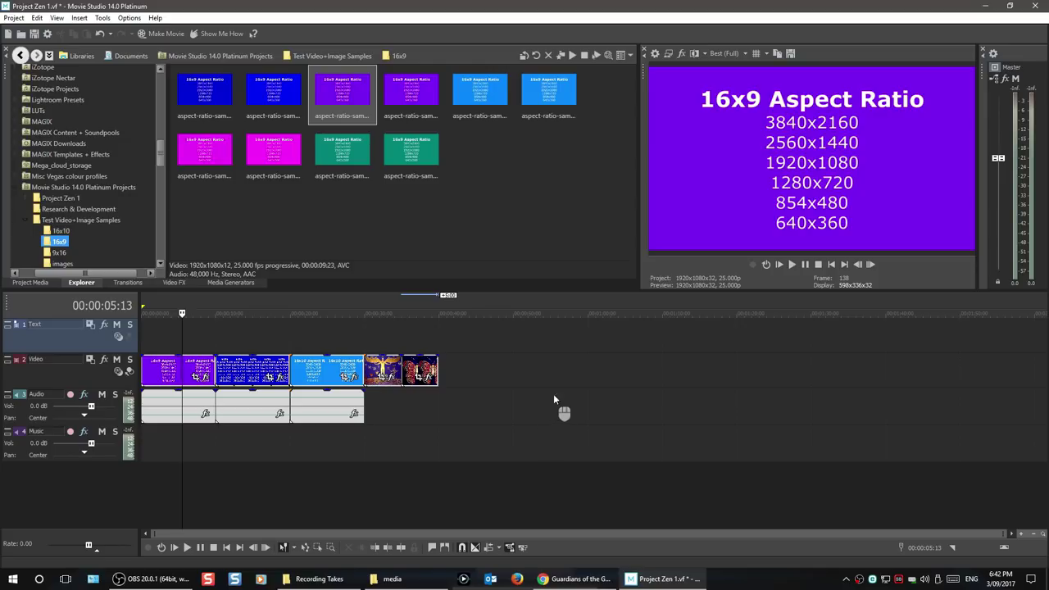
{"action": "left_click", "coordinate": [659, 55]}
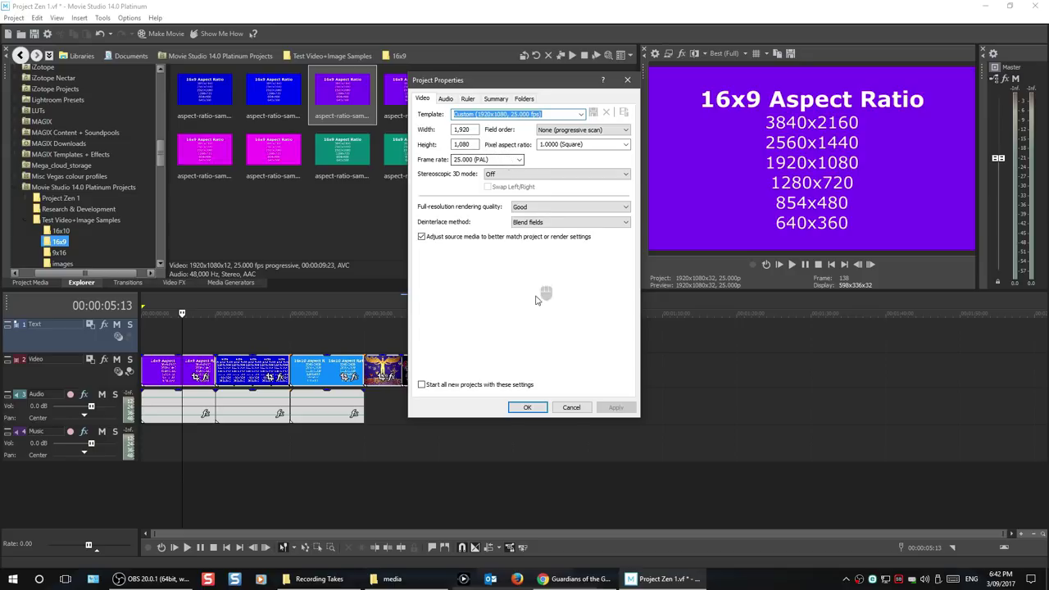
{"action": "left_click", "coordinate": [562, 408]}
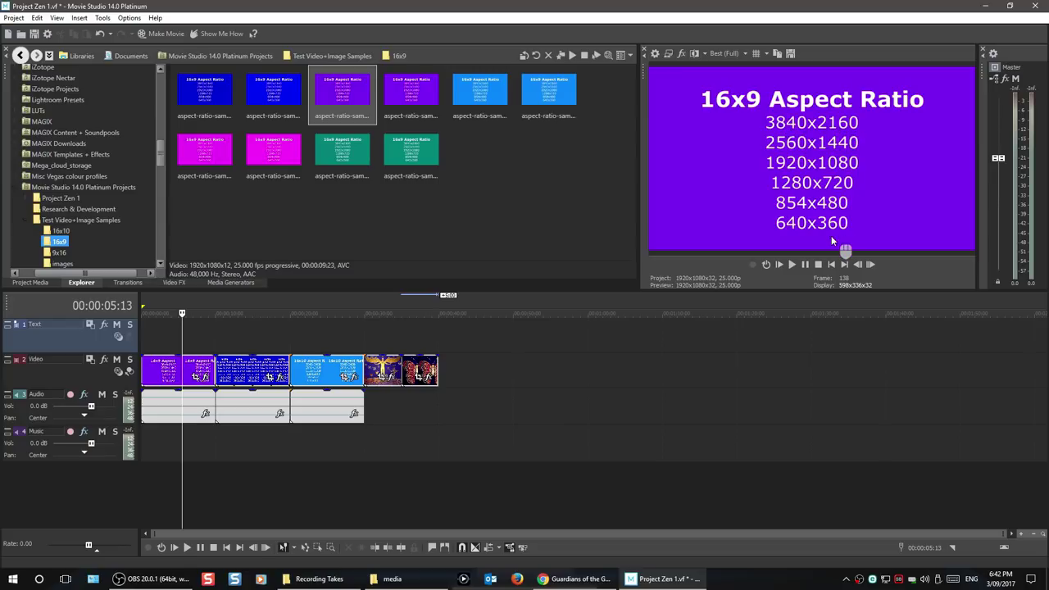
Switch to the YouTube page in Chrome and examine the playback quality options of the Guardians of the Galaxy video.
{"action": "left_click", "coordinate": [574, 579]}
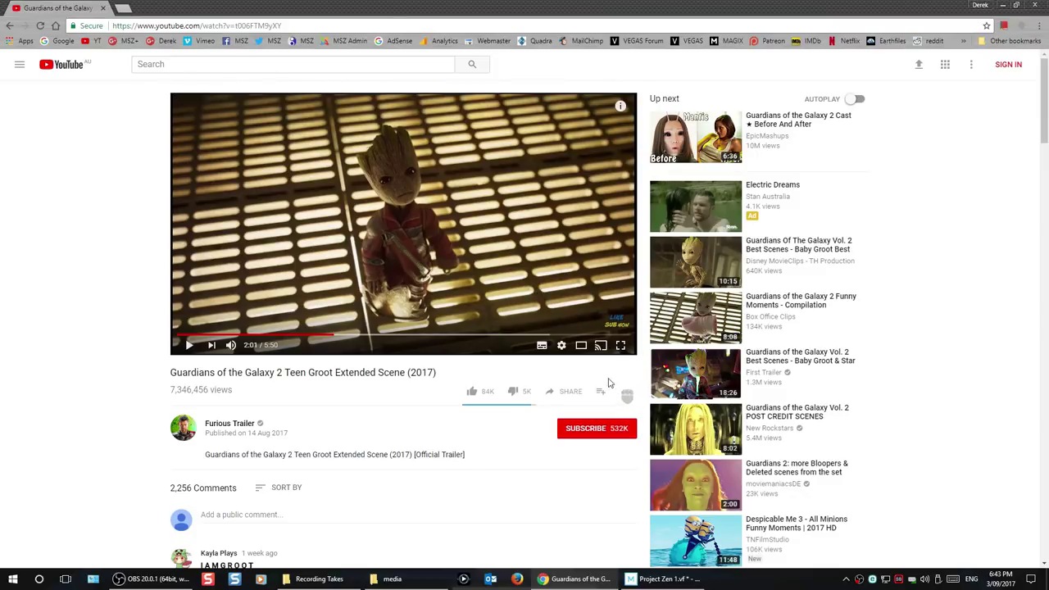
{"action": "left_click", "coordinate": [561, 347]}
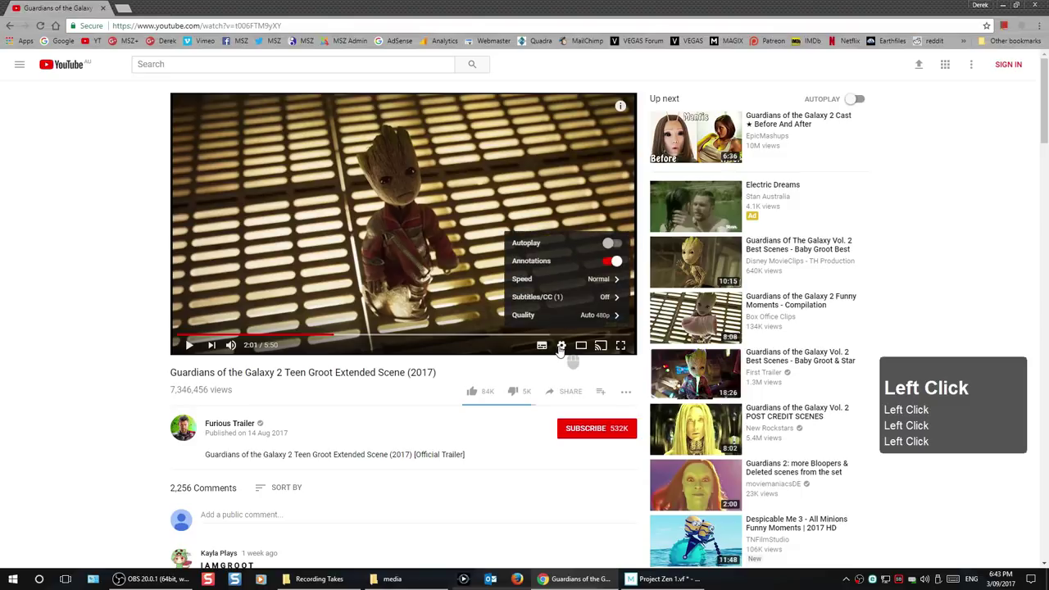
{"action": "left_click", "coordinate": [594, 317]}
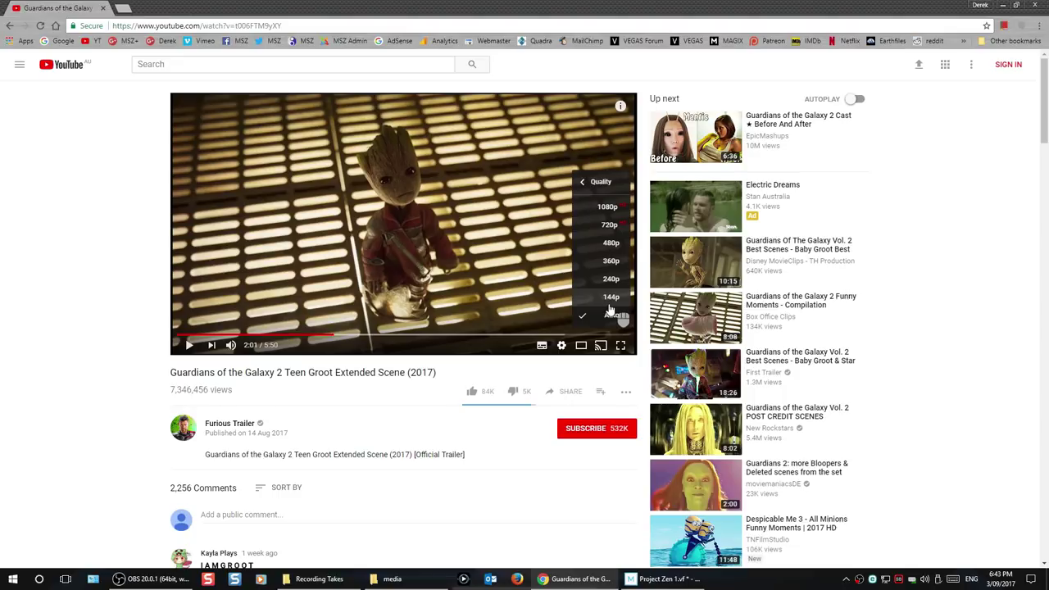
{"action": "left_click", "coordinate": [564, 348]}
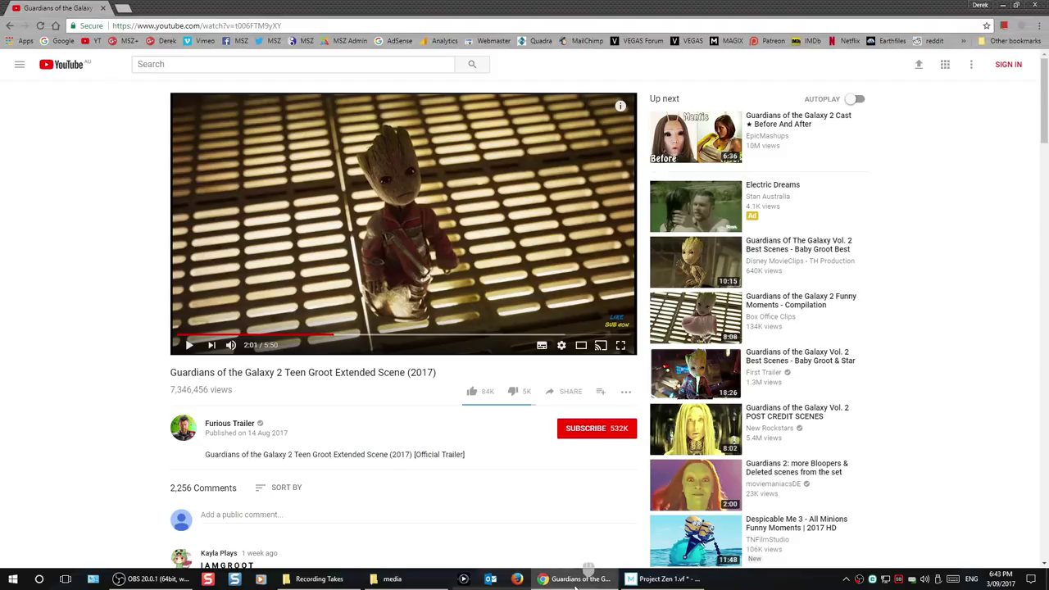
Switch back to Movie Studio and preview the 16x10 clip and the first image clip on the timeline.
{"action": "left_click", "coordinate": [673, 575]}
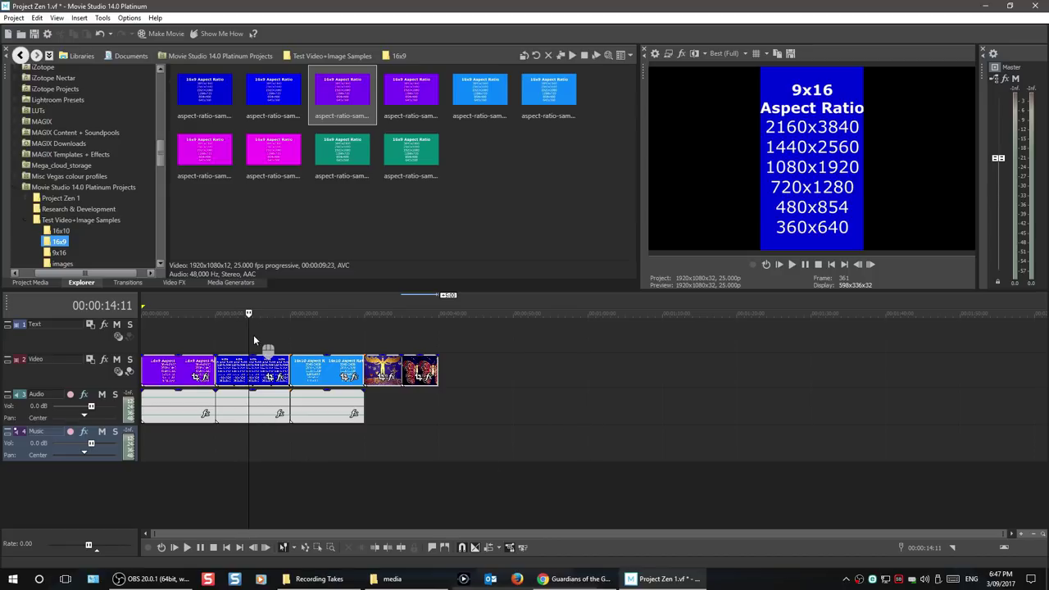
{"action": "left_click", "coordinate": [323, 459]}
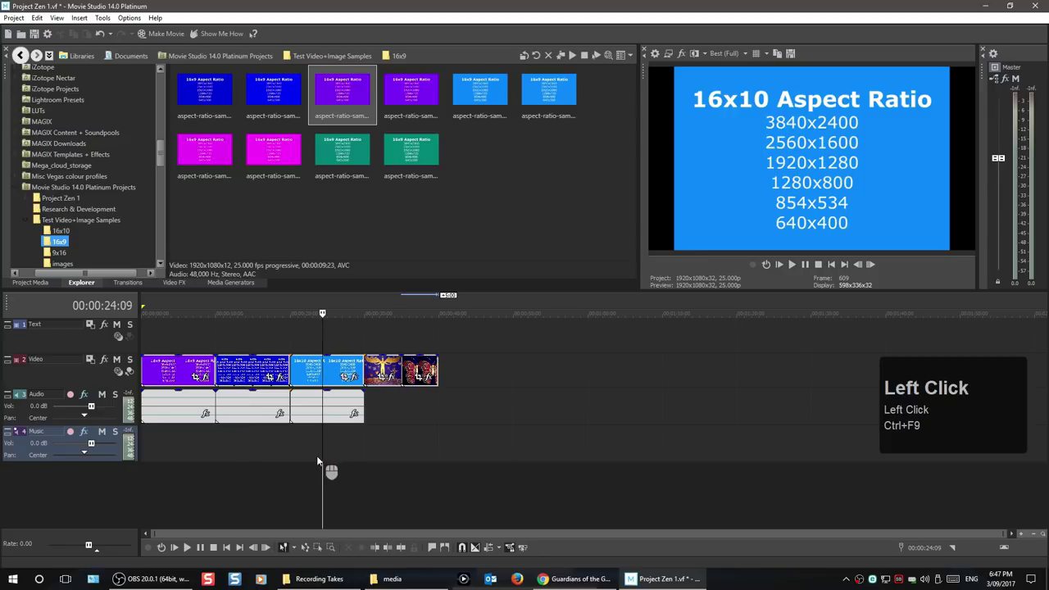
{"action": "left_click", "coordinate": [382, 435]}
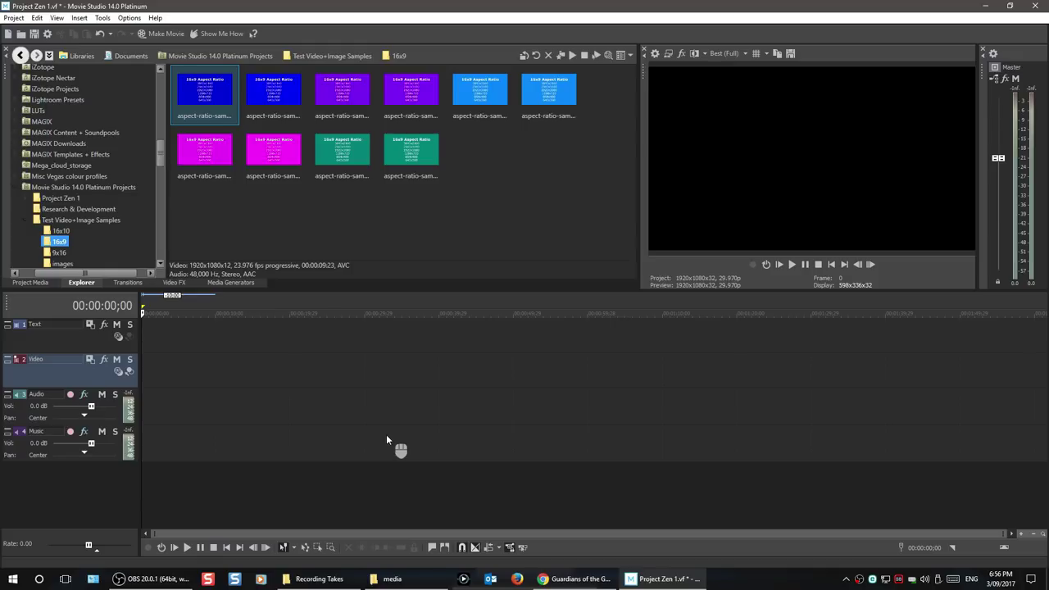
Add the first 16x9 sample clip to the start of the Video track and match the project video settings to it.
{"action": "left_click_drag", "start_coordinate": [193, 91], "coordinate": [151, 416]}
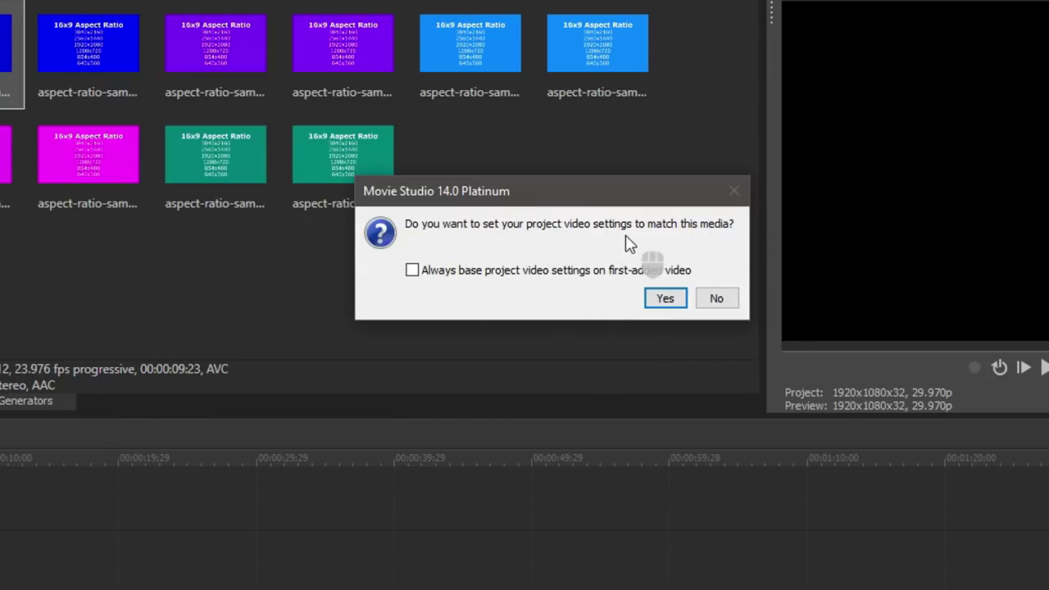
{"action": "left_click", "coordinate": [665, 300]}
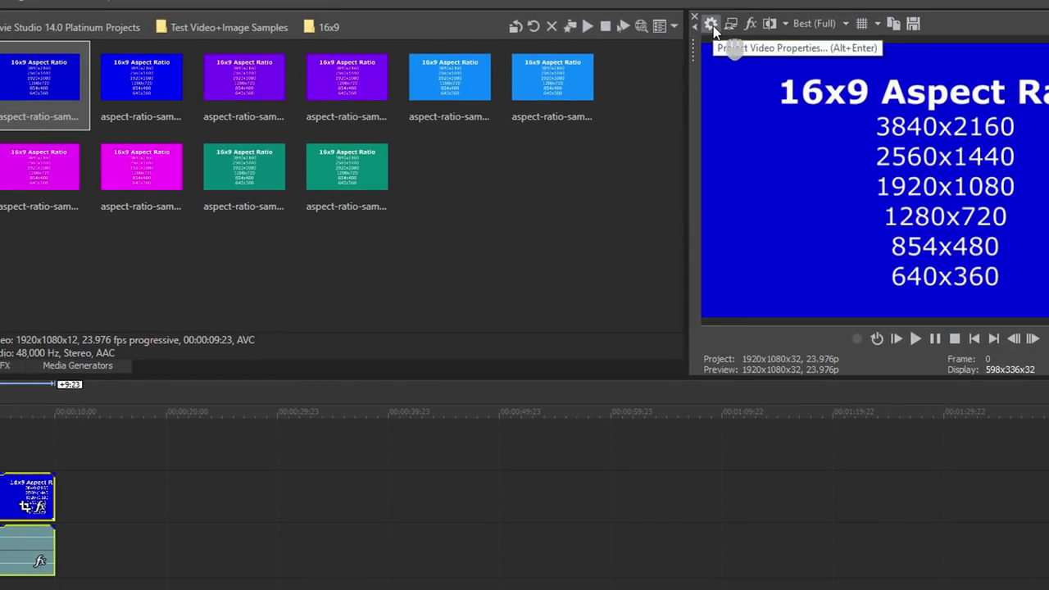
Set the project's full-resolution rendering quality and its audio resample and stretch quality to Best, and apply the project properties.
{"action": "left_click", "coordinate": [712, 28]}
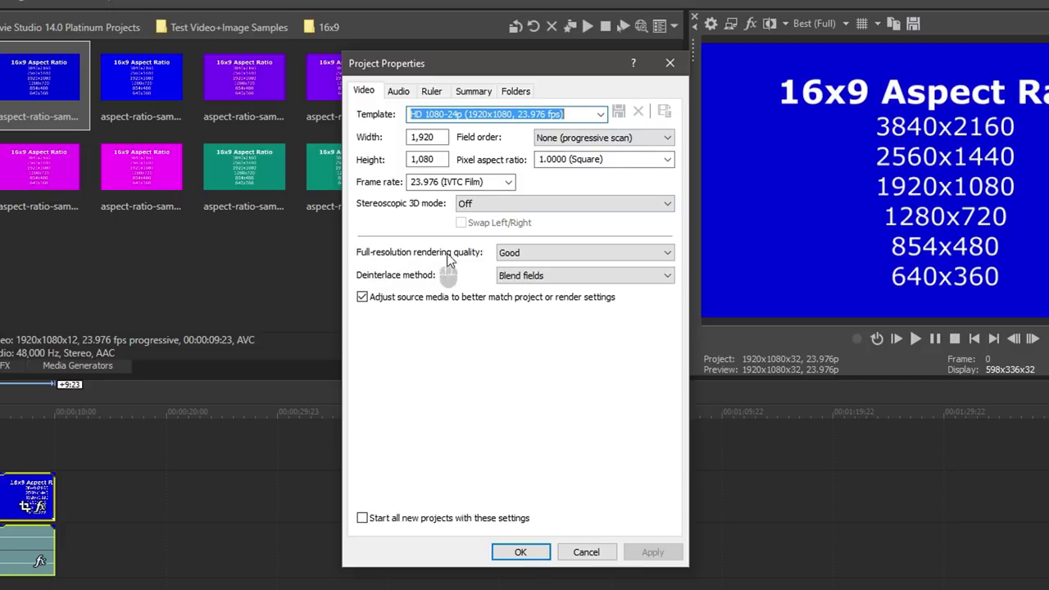
{"action": "left_click", "coordinate": [527, 252]}
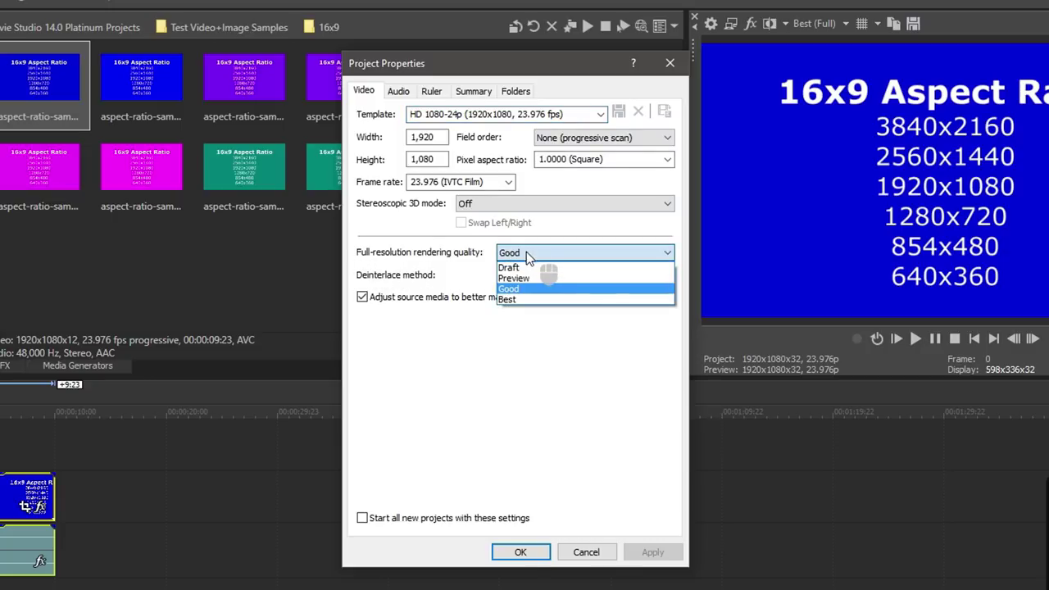
{"action": "left_click", "coordinate": [513, 303]}
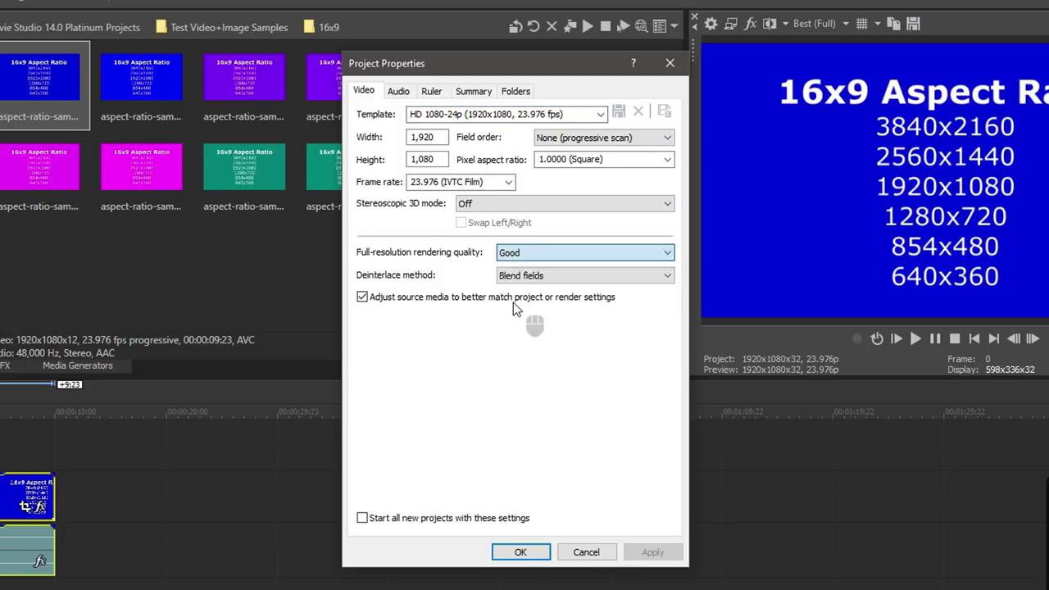
{"action": "left_click", "coordinate": [398, 91]}
{"action": "left_click", "coordinate": [649, 183]}
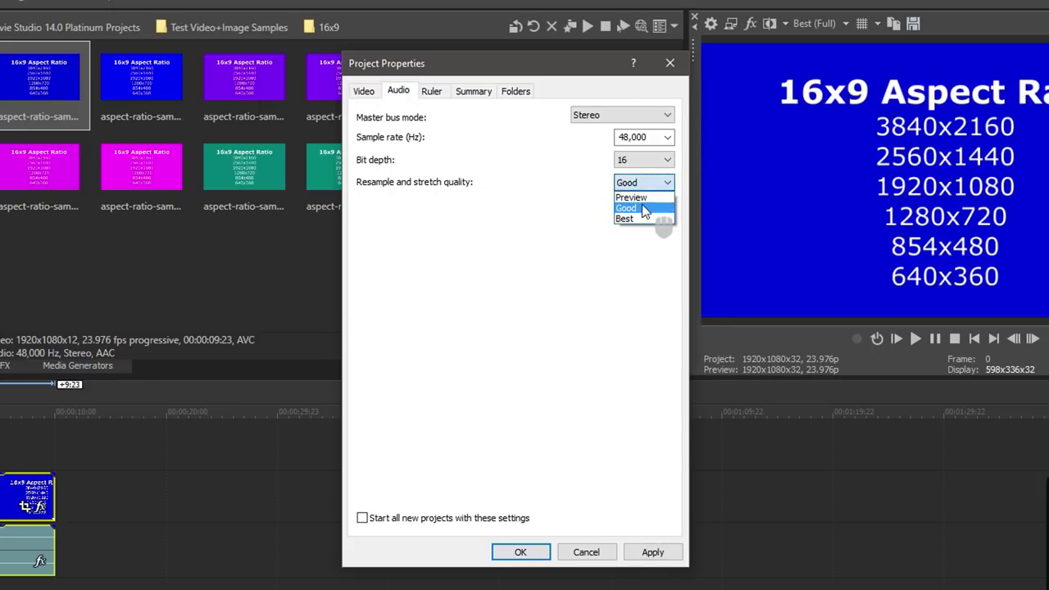
{"action": "left_click", "coordinate": [638, 218]}
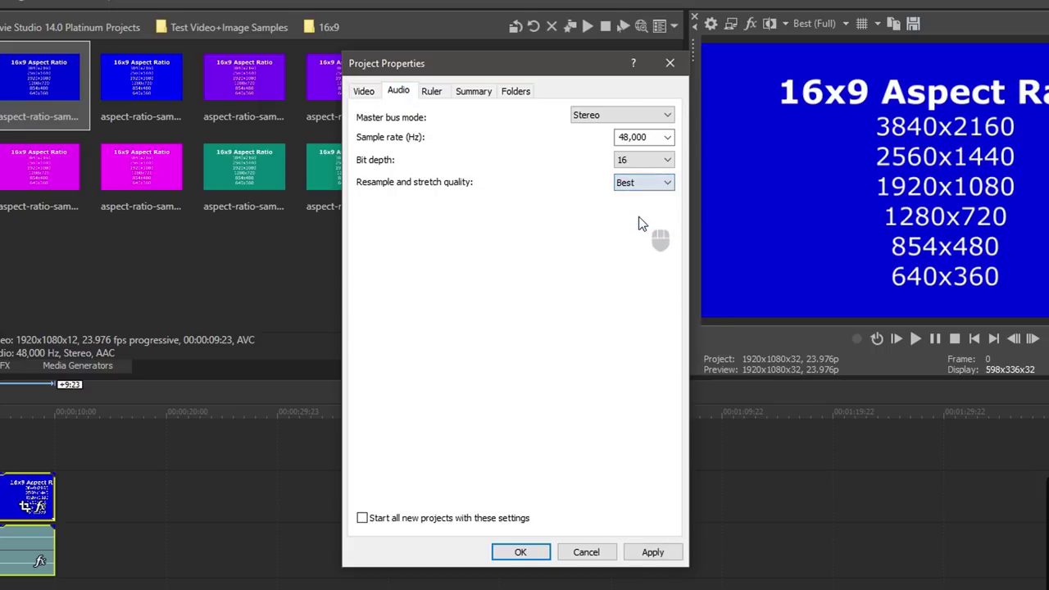
{"action": "left_click", "coordinate": [365, 91]}
{"action": "left_click", "coordinate": [651, 552]}
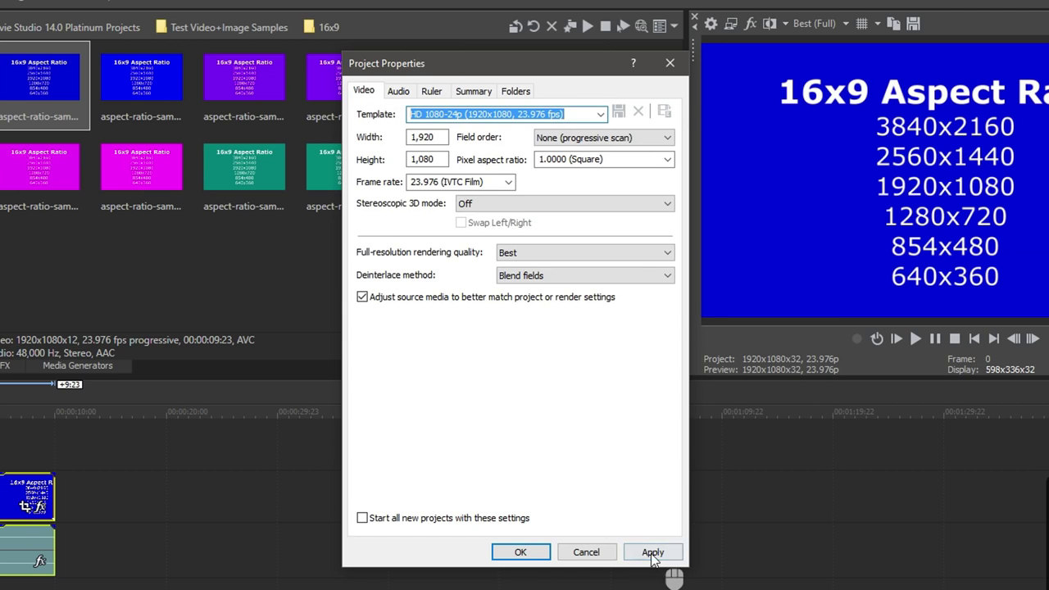
{"action": "left_click", "coordinate": [525, 553]}
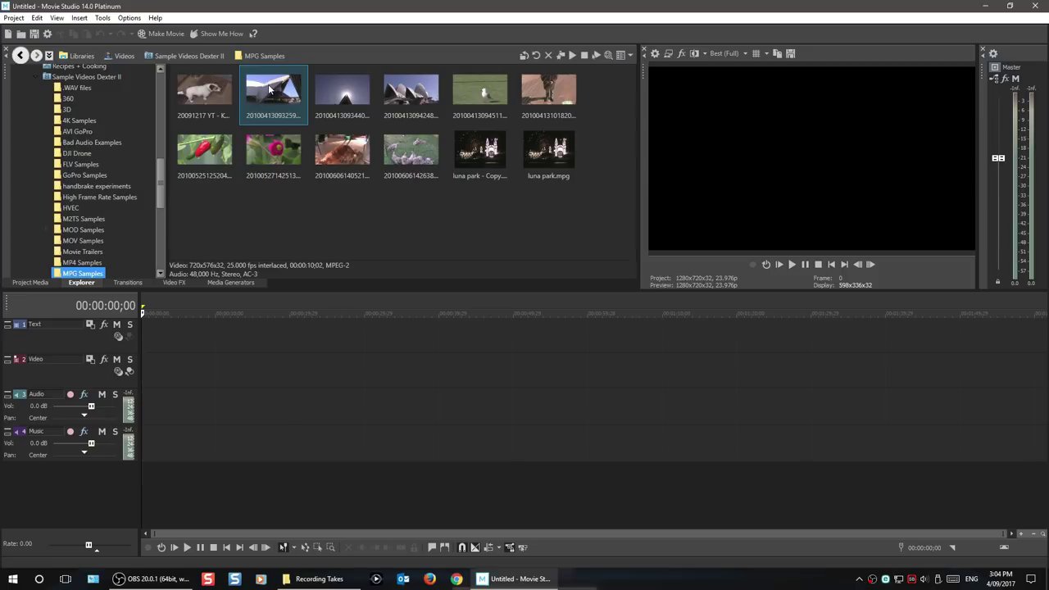
Place the second MPG sample clip at the start of the Video track and match the project video settings to it.
{"action": "left_click_drag", "start_coordinate": [334, 219], "coordinate": [145, 402]}
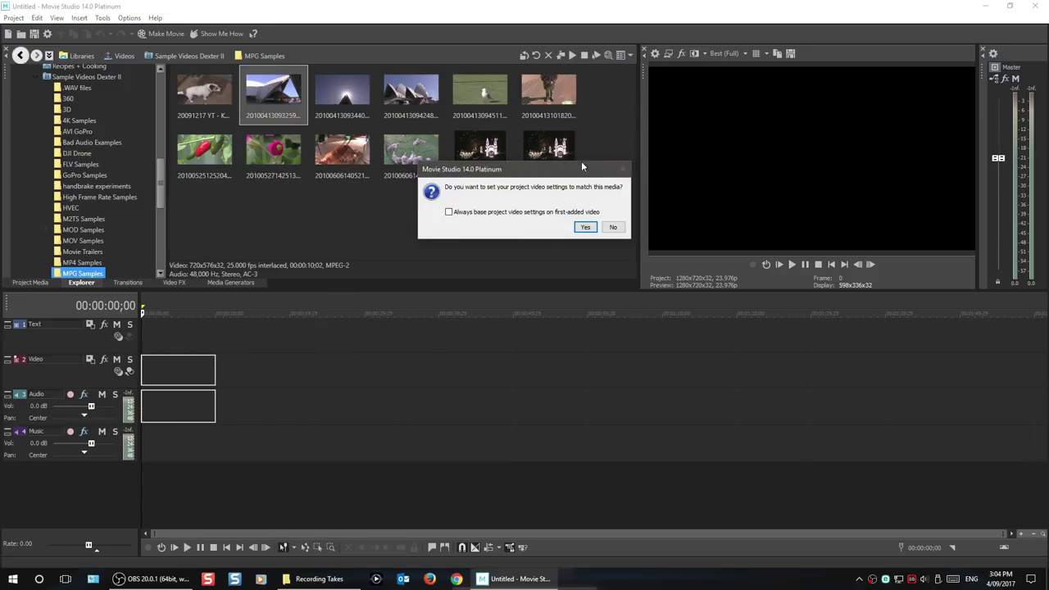
{"action": "left_click", "coordinate": [585, 228]}
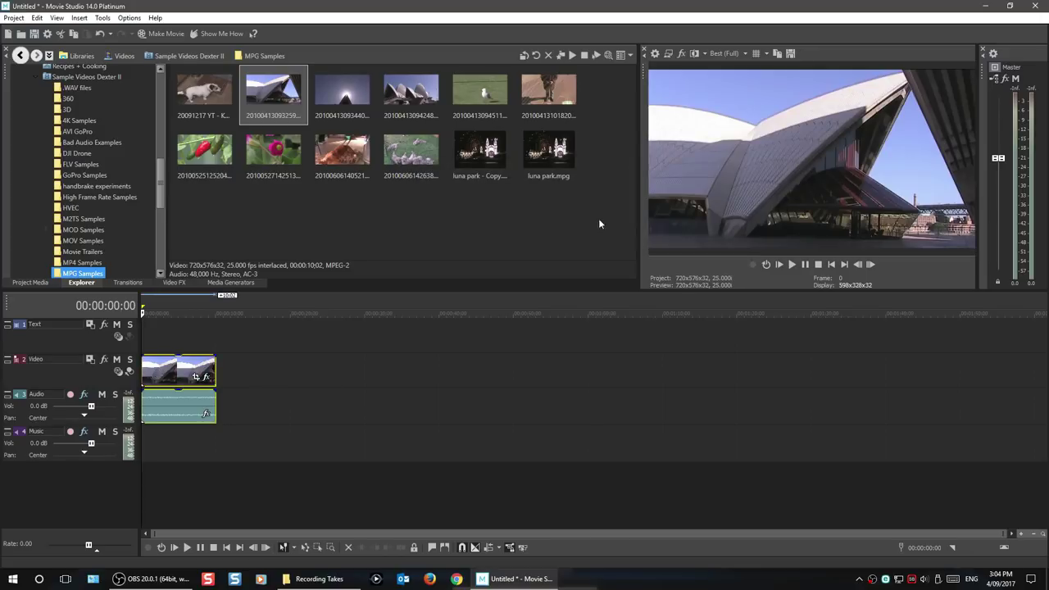
Open the project's video properties and compare the pixel aspect ratios of the templates, including NTSC DV Widescreen and HDV 1080-60i.
{"action": "left_click", "coordinate": [655, 54]}
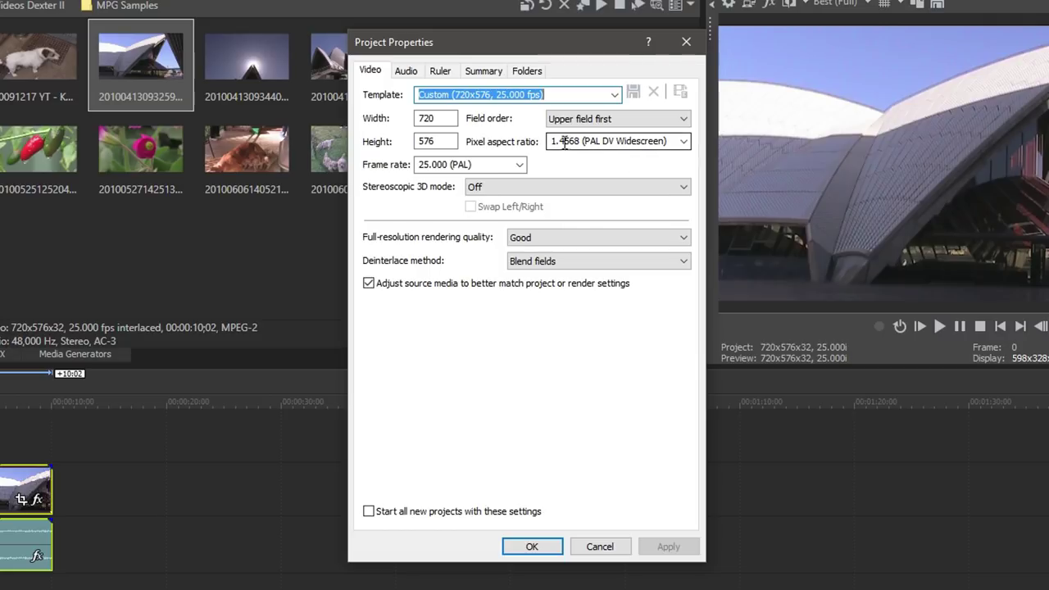
{"action": "key", "text": "Down"}
{"action": "key", "text": "Down"}
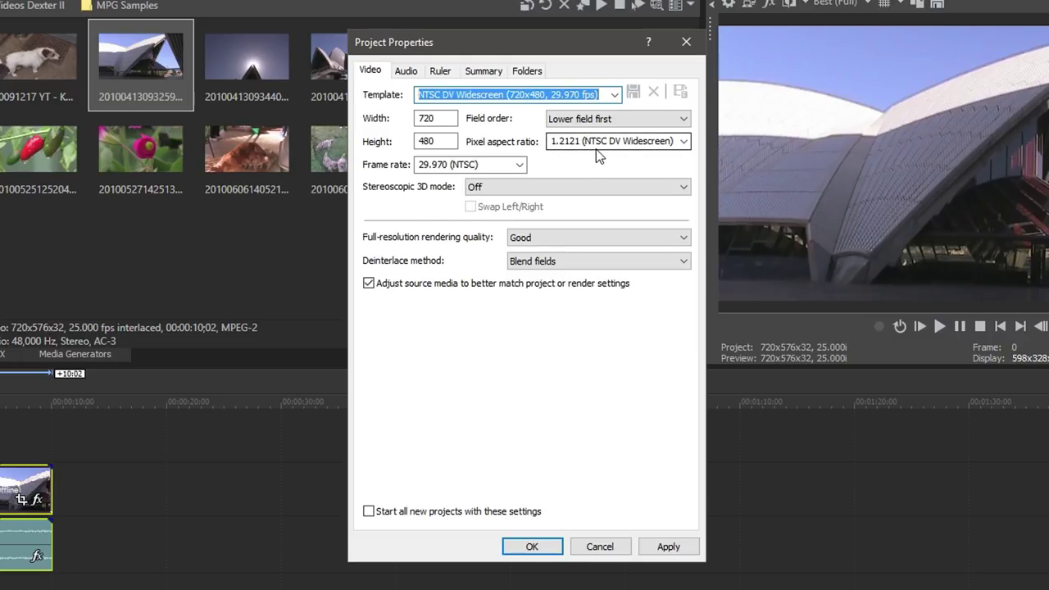
{"action": "key", "text": "Down"}
{"action": "key", "text": "Down"}
{"action": "key", "text": "Down"}
{"action": "key", "text": "Down"}
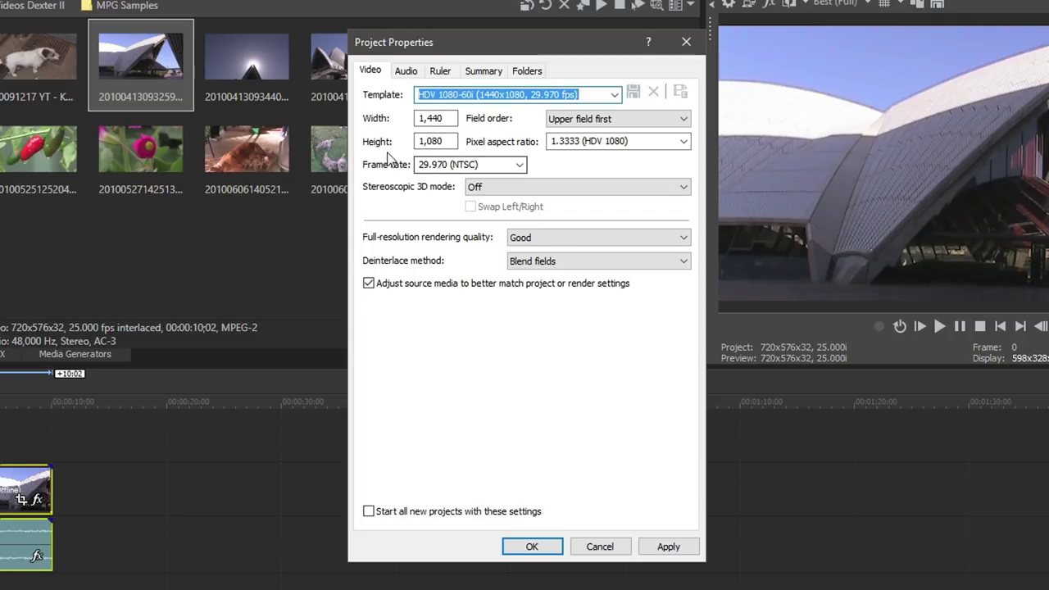
Keep the frame rate at 29.970 (NTSC) and choose the HD 1080-60i (1920x1080, 29.970 fps) project template.
{"action": "left_click", "coordinate": [519, 165]}
{"action": "left_click", "coordinate": [511, 203]}
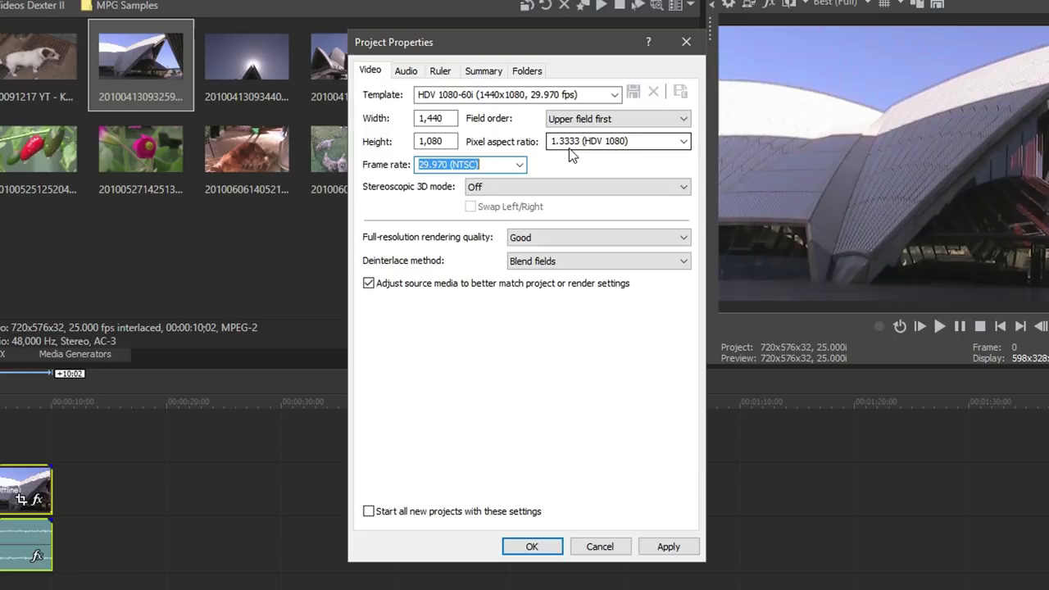
{"action": "left_click", "coordinate": [614, 94]}
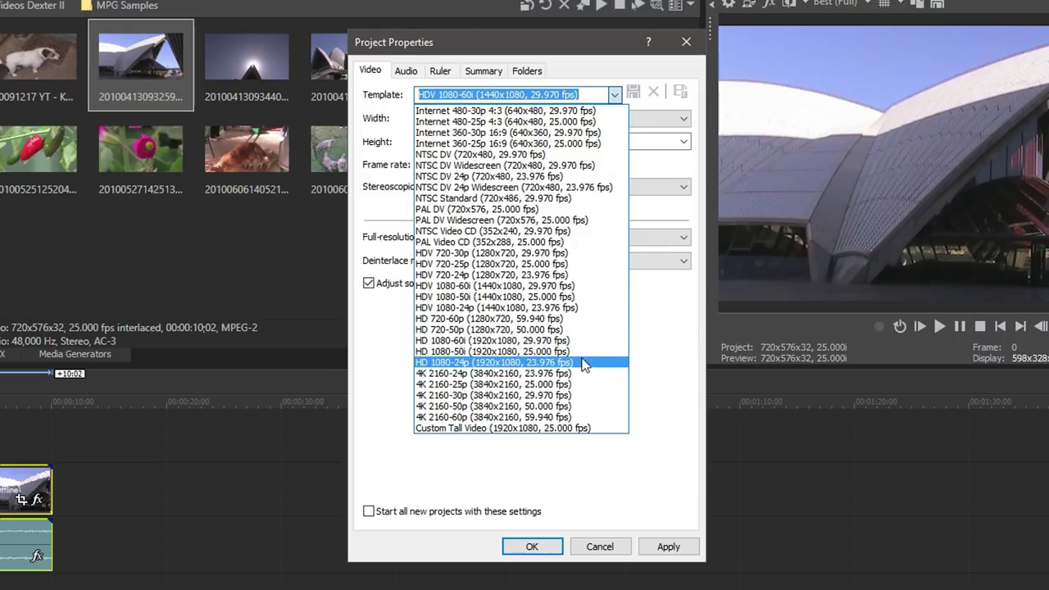
{"action": "left_click", "coordinate": [575, 343]}
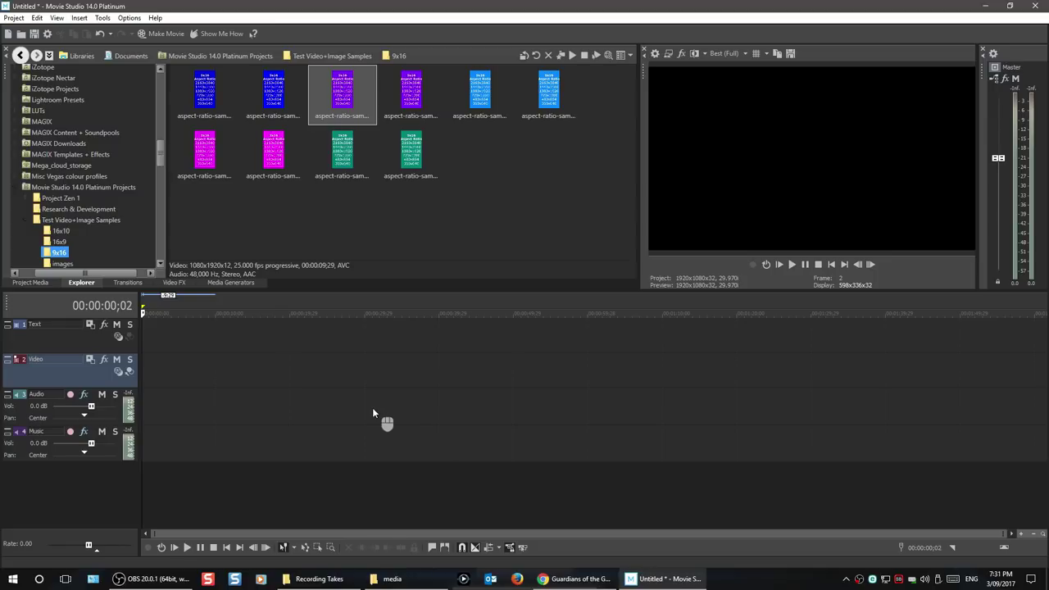
Add the third 9x16 sample clip to the start of the Video track without matching the project video settings to it.
{"action": "left_click_drag", "start_coordinate": [341, 96], "coordinate": [152, 393]}
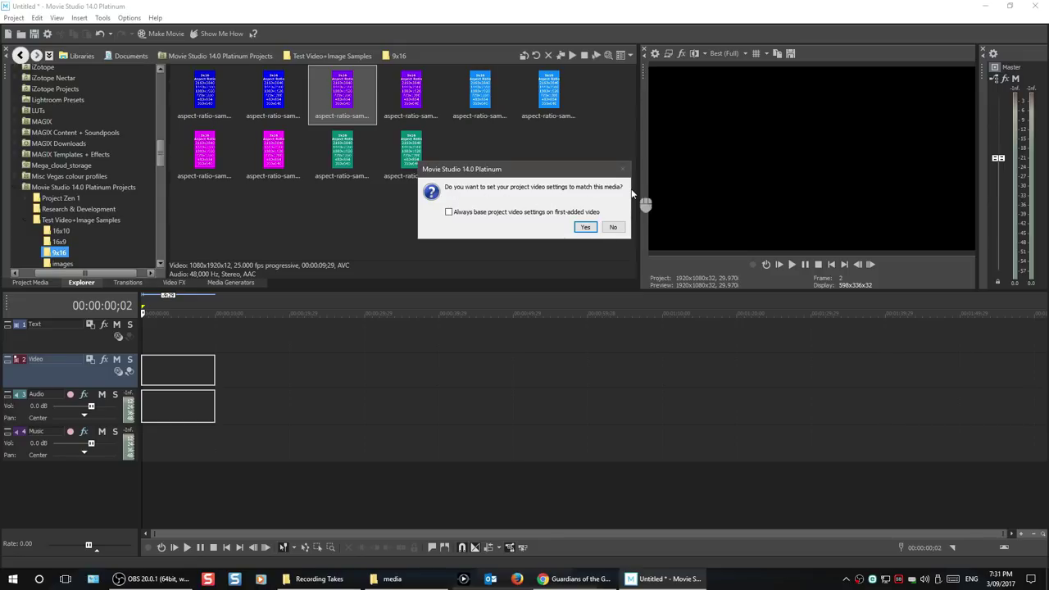
{"action": "left_click", "coordinate": [613, 227]}
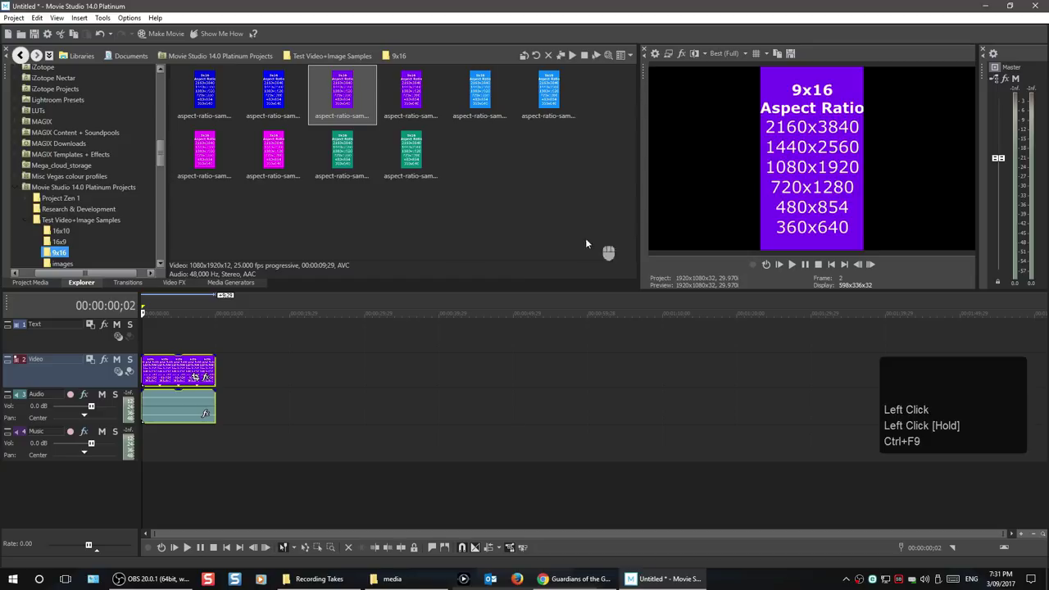
{"action": "left_click_drag", "start_coordinate": [321, 117], "coordinate": [235, 267]}
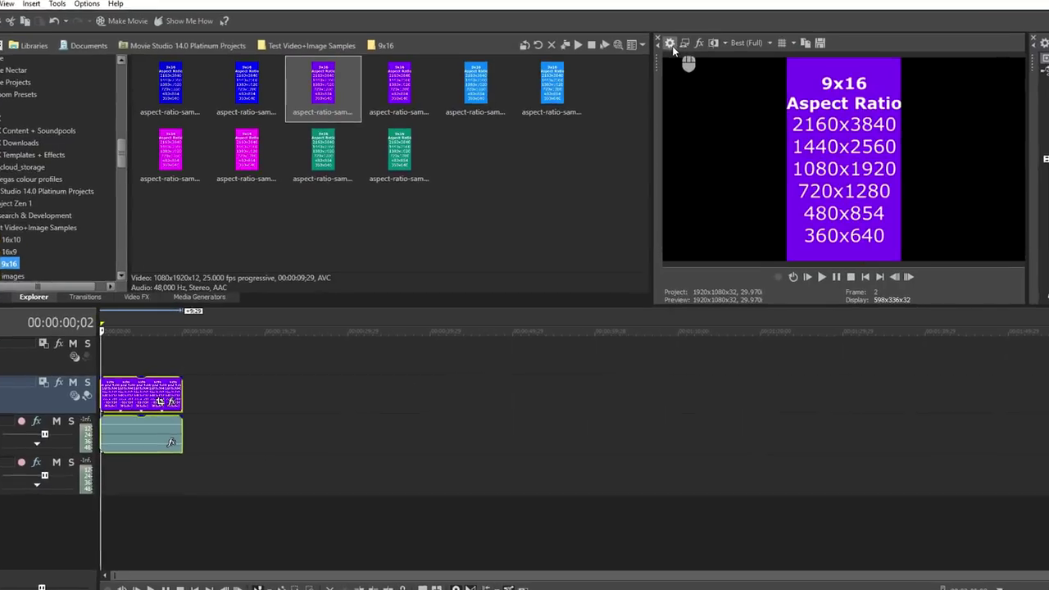
In the project's video properties, set the frame rate to 25.000 (PAL) and the field order to None (progressive scan).
{"action": "left_click", "coordinate": [654, 53]}
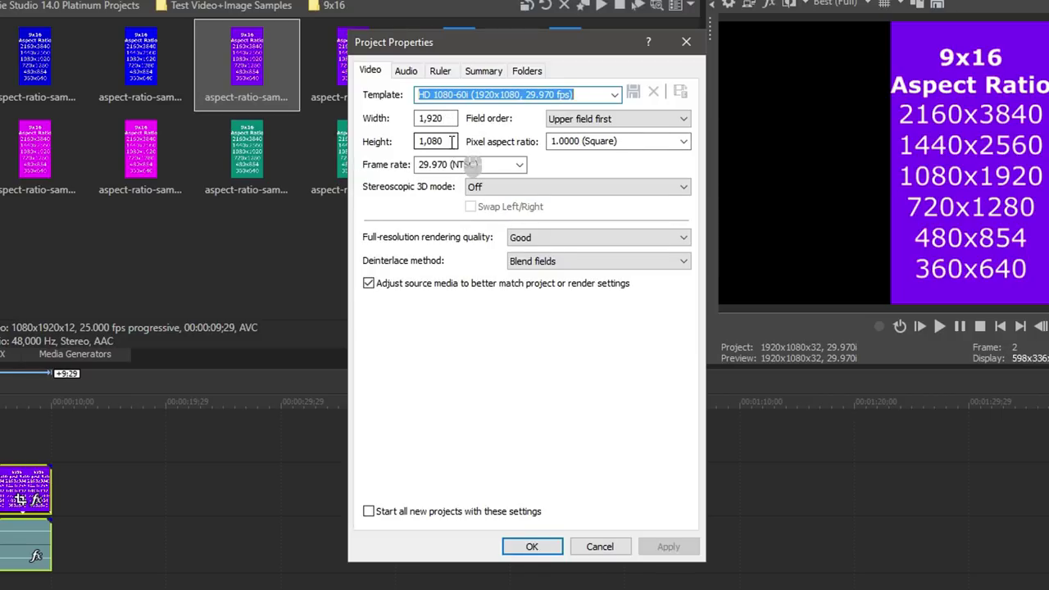
{"action": "left_click", "coordinate": [520, 165]}
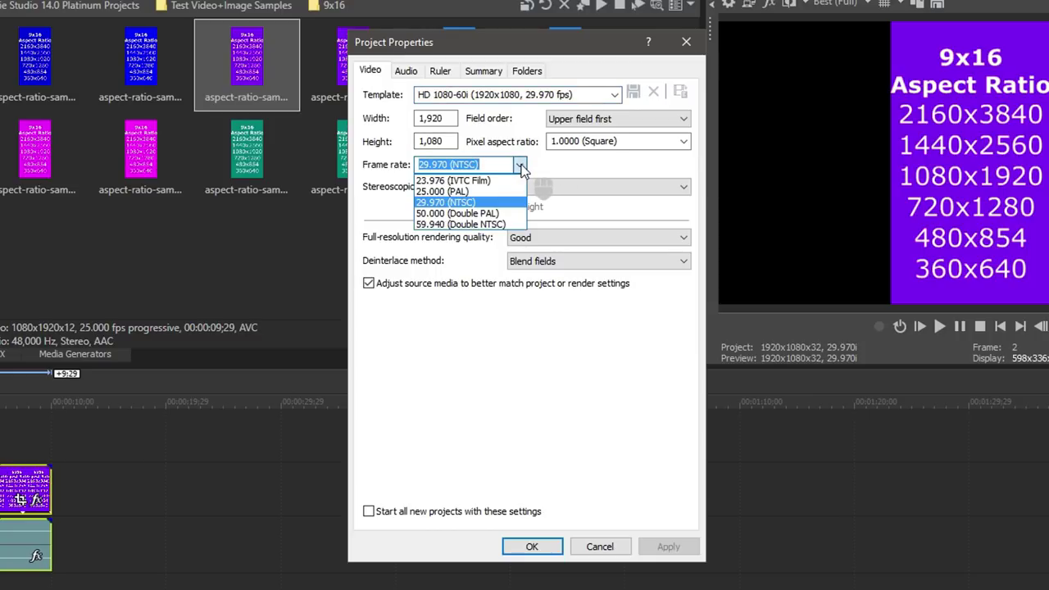
{"action": "left_click", "coordinate": [487, 192]}
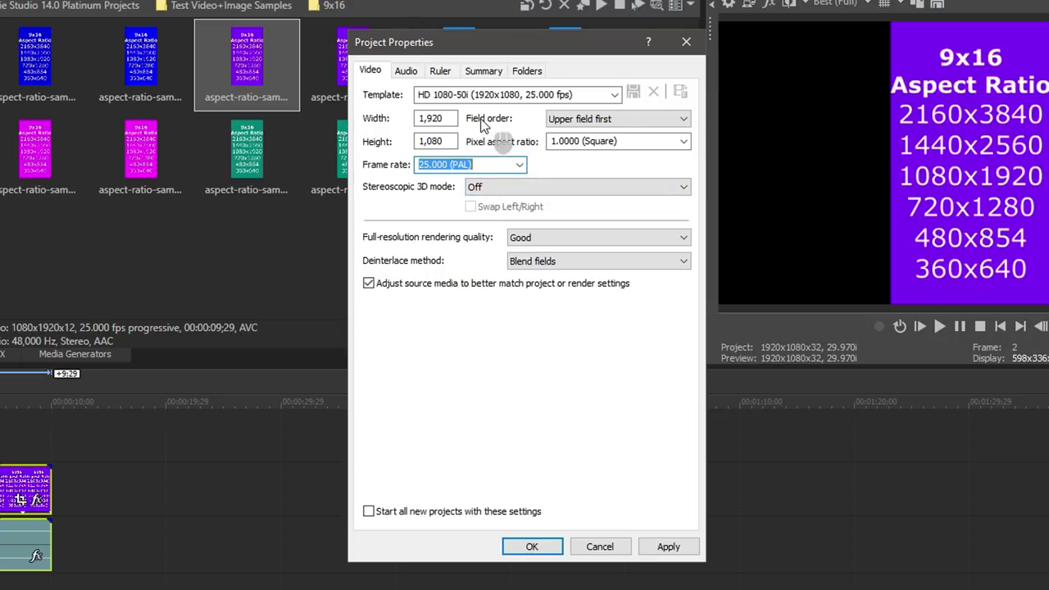
{"action": "left_click", "coordinate": [657, 119]}
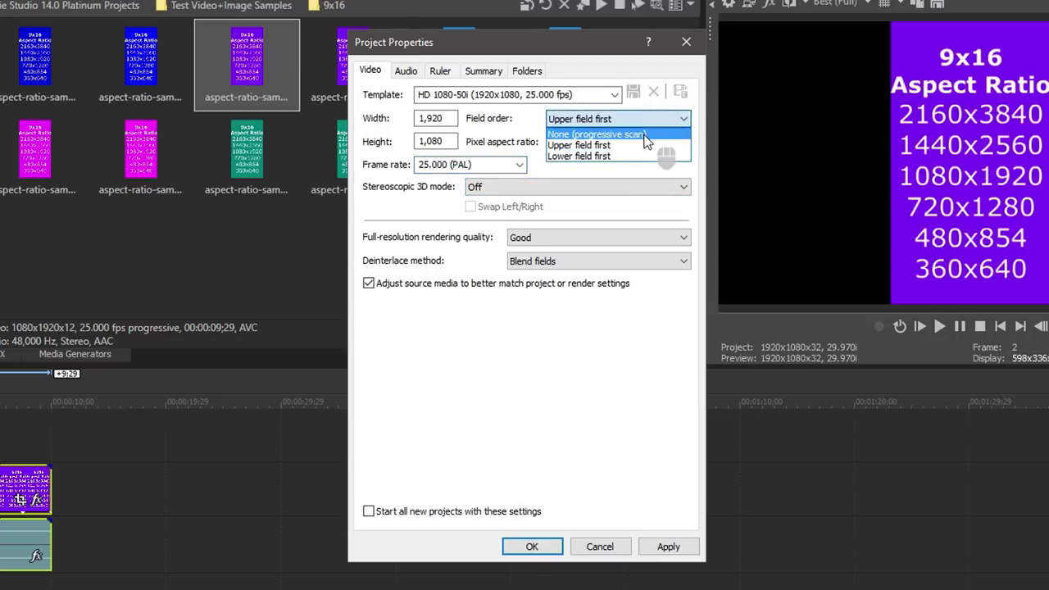
{"action": "left_click", "coordinate": [644, 135]}
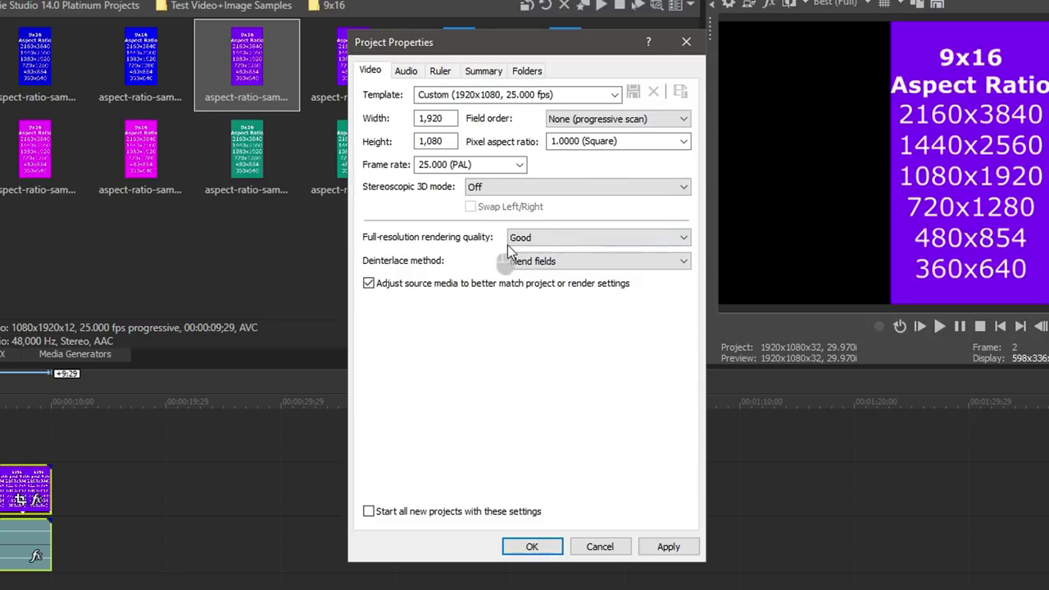
Set the full-resolution rendering quality and the audio resample and stretch quality to Best.
{"action": "left_click", "coordinate": [568, 237]}
{"action": "left_click", "coordinate": [538, 285]}
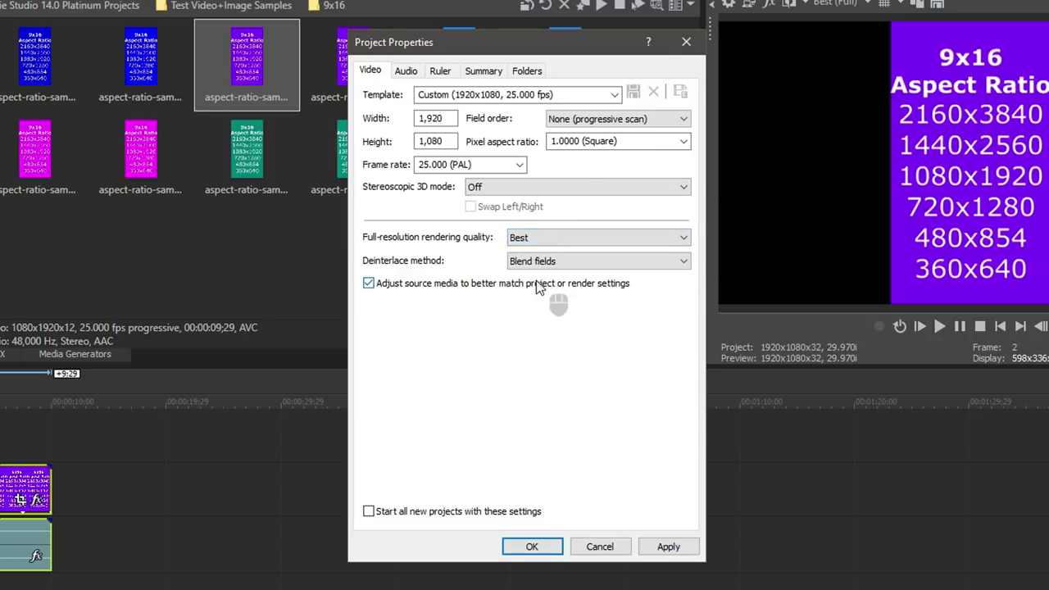
{"action": "left_click", "coordinate": [405, 71]}
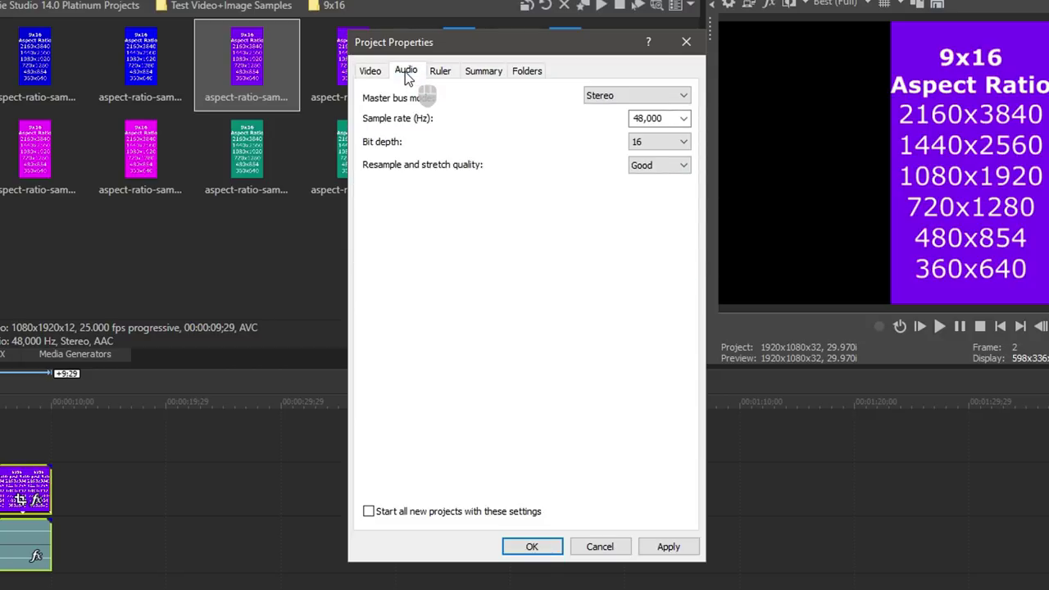
{"action": "left_click", "coordinate": [681, 165]}
{"action": "left_click", "coordinate": [647, 203]}
{"action": "left_click", "coordinate": [371, 71]}
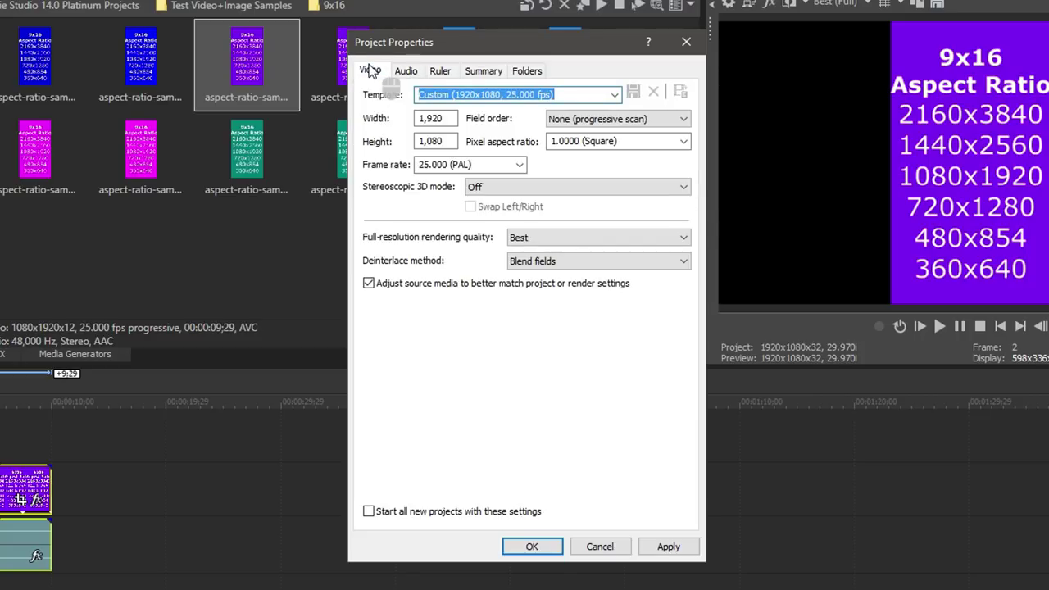
Save the video settings as the template Custom Tall Video (1920x1080, 25.000 fps) and apply the project properties.
{"action": "left_click", "coordinate": [449, 95]}
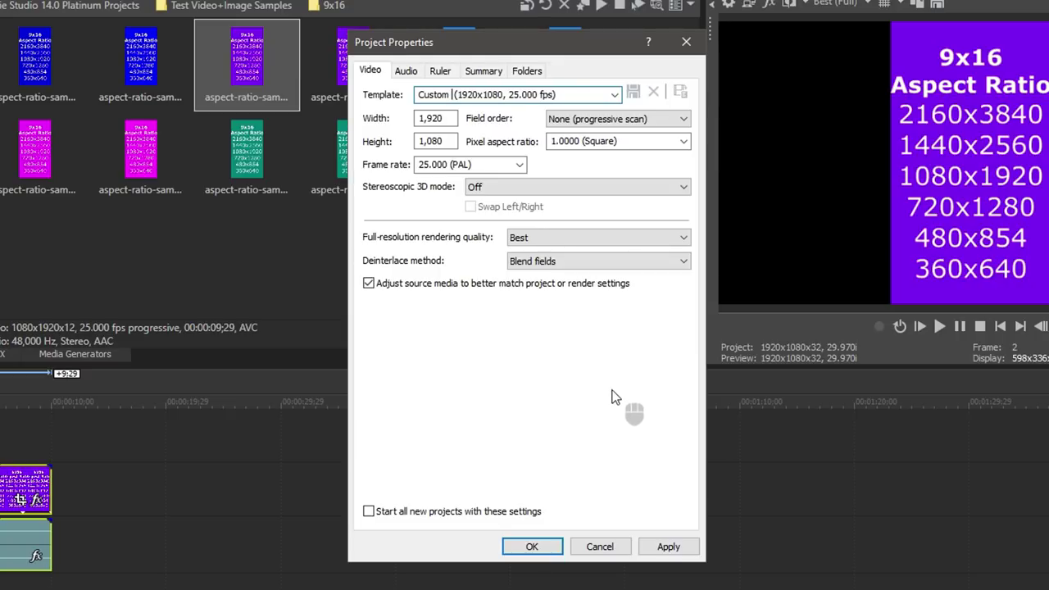
{"action": "type", "text": "Tall Video"}
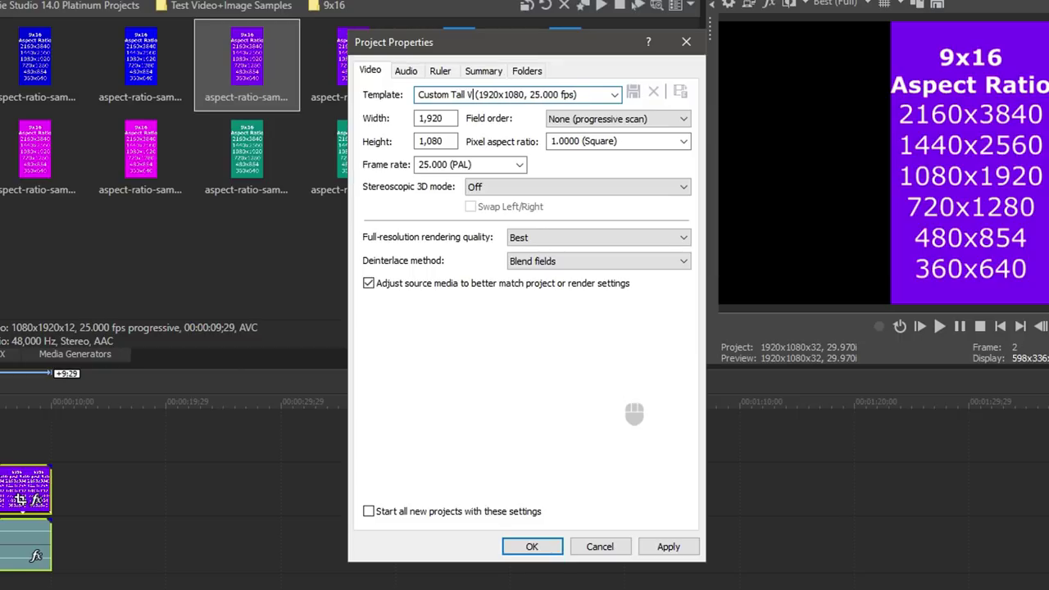
{"action": "left_click", "coordinate": [633, 96]}
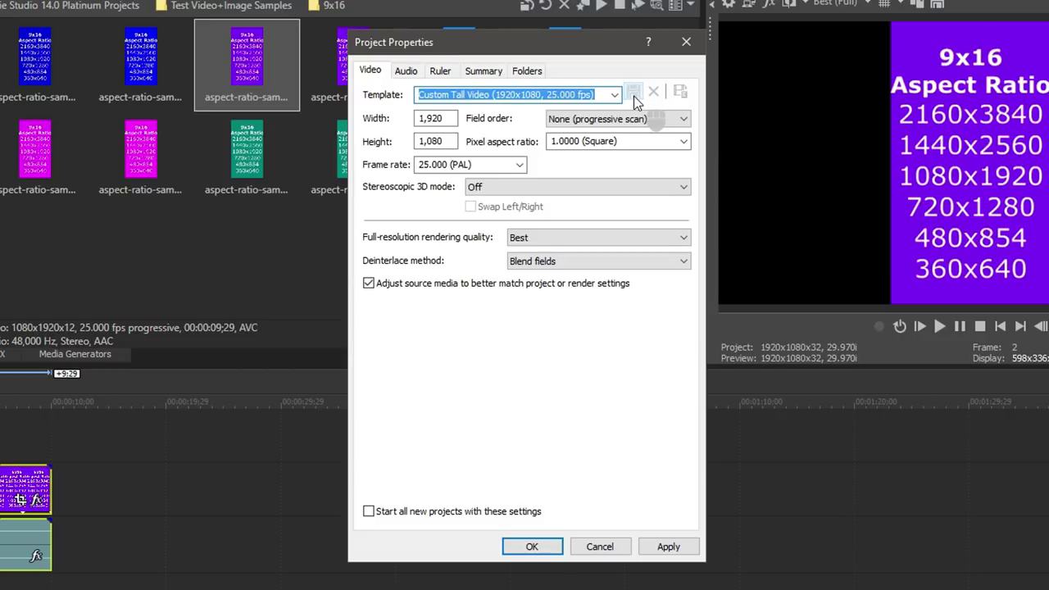
{"action": "left_click", "coordinate": [614, 97]}
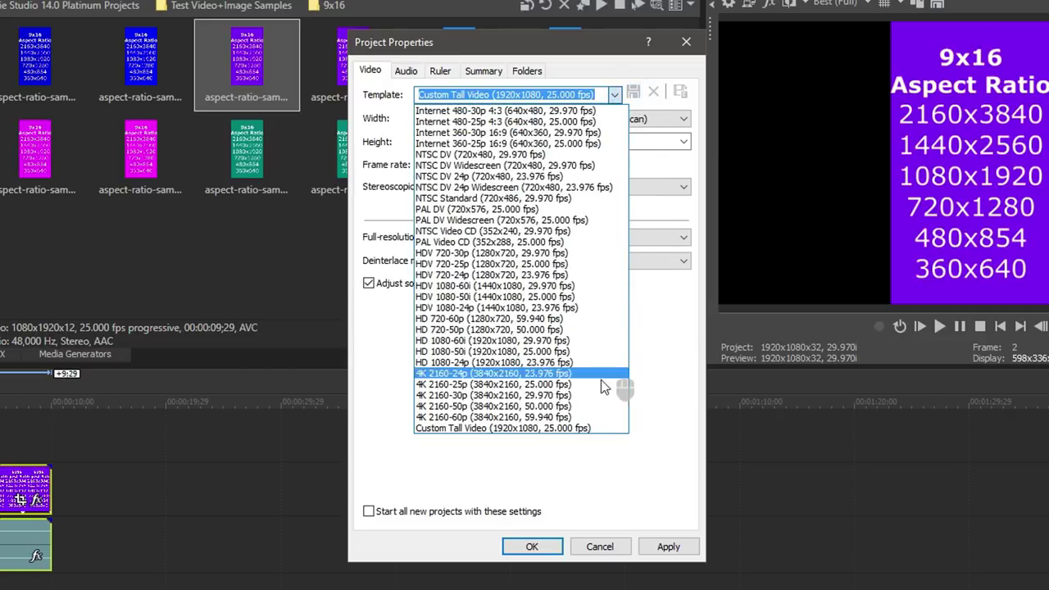
{"action": "left_click", "coordinate": [614, 95]}
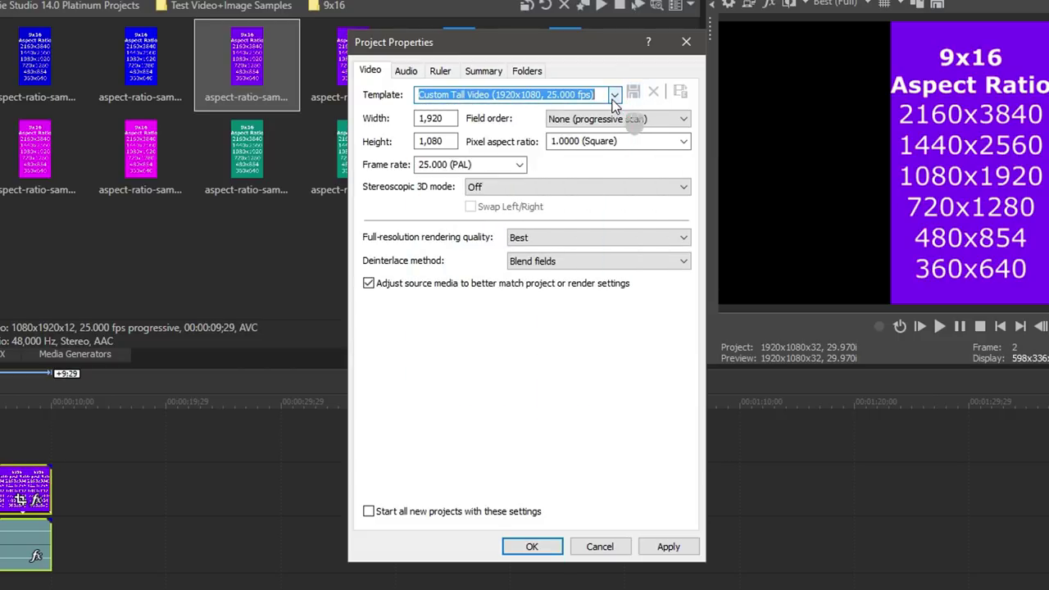
{"action": "left_click", "coordinate": [669, 547]}
{"action": "left_click", "coordinate": [534, 549]}
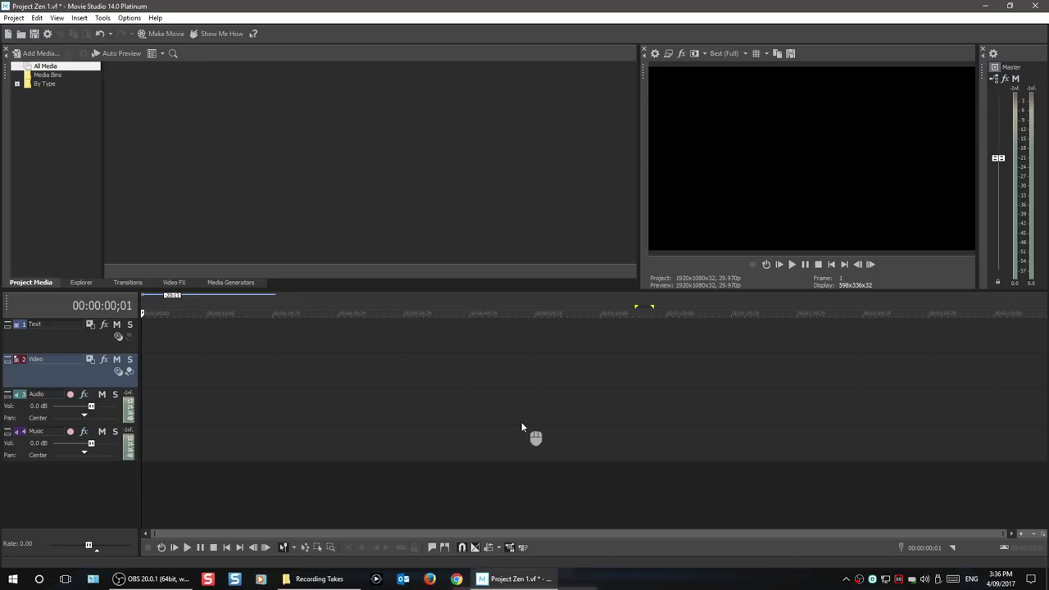
Turn off the vertical meters for the Audio and Music tracks.
{"action": "right_click", "coordinate": [127, 423]}
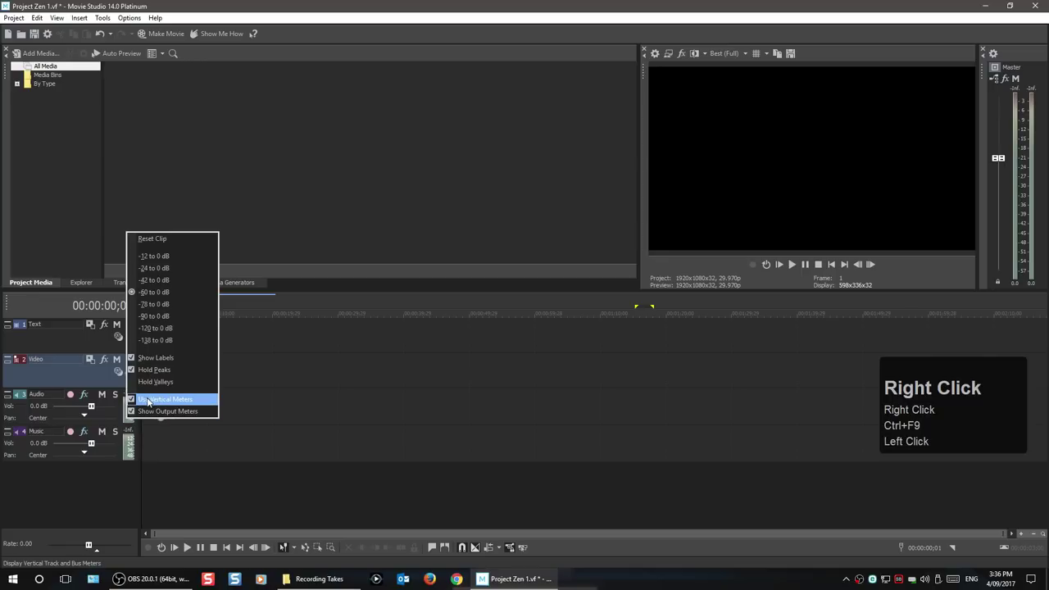
{"action": "left_click", "coordinate": [149, 399]}
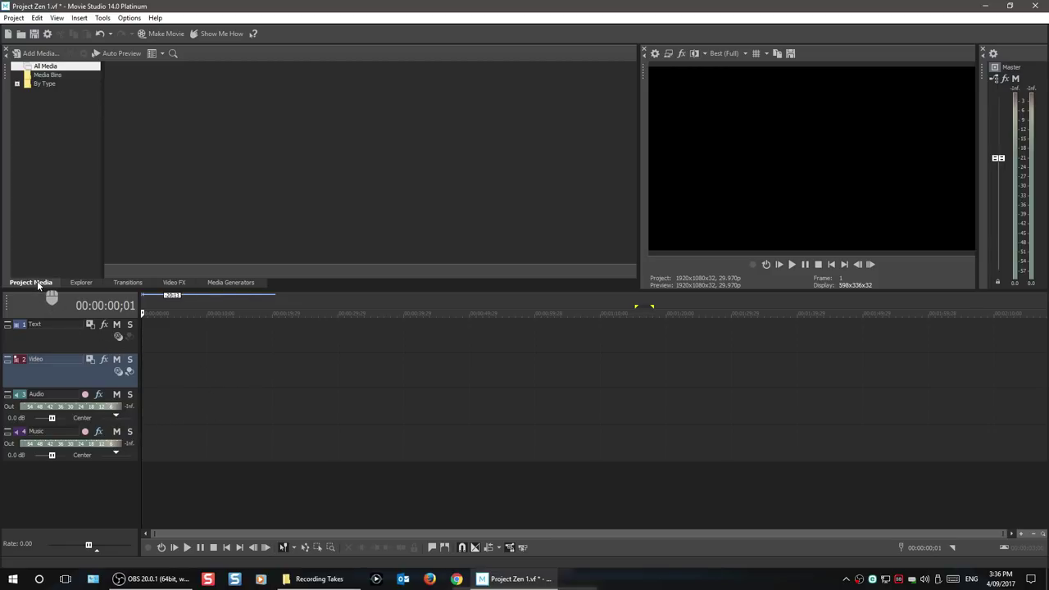
Import 20110607134854.mts and place it at the start of the Video track, matching the project video settings to it.
{"action": "left_click", "coordinate": [25, 52]}
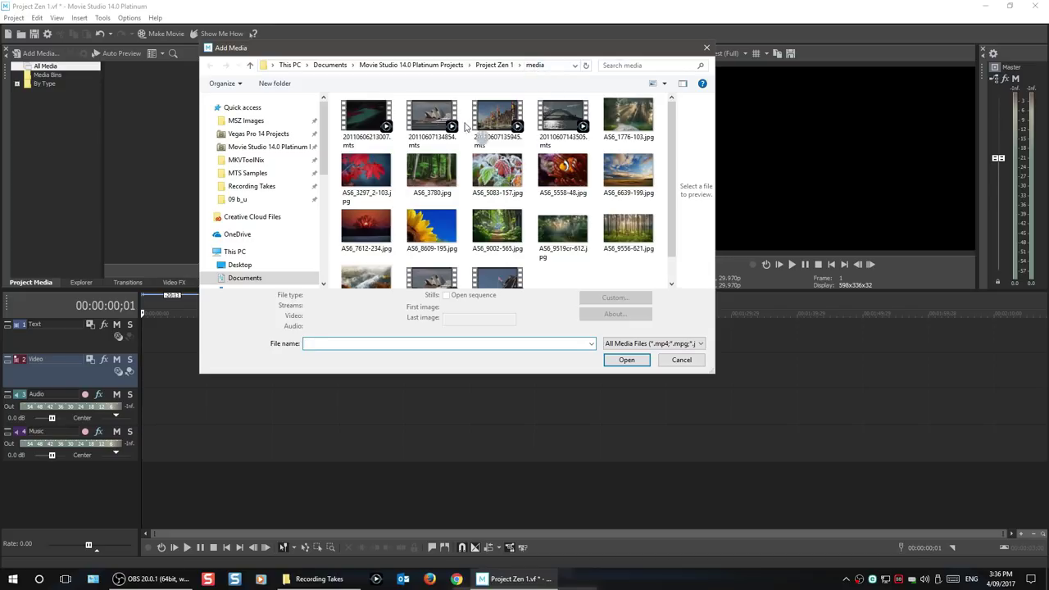
{"action": "double_click", "coordinate": [434, 123]}
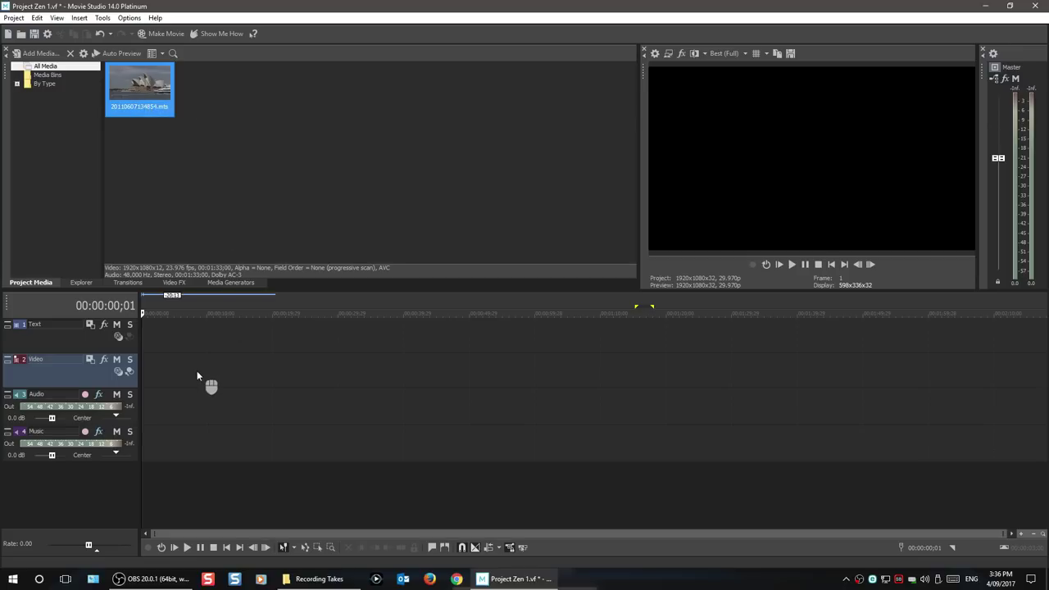
{"action": "left_click_drag", "start_coordinate": [125, 79], "coordinate": [148, 404]}
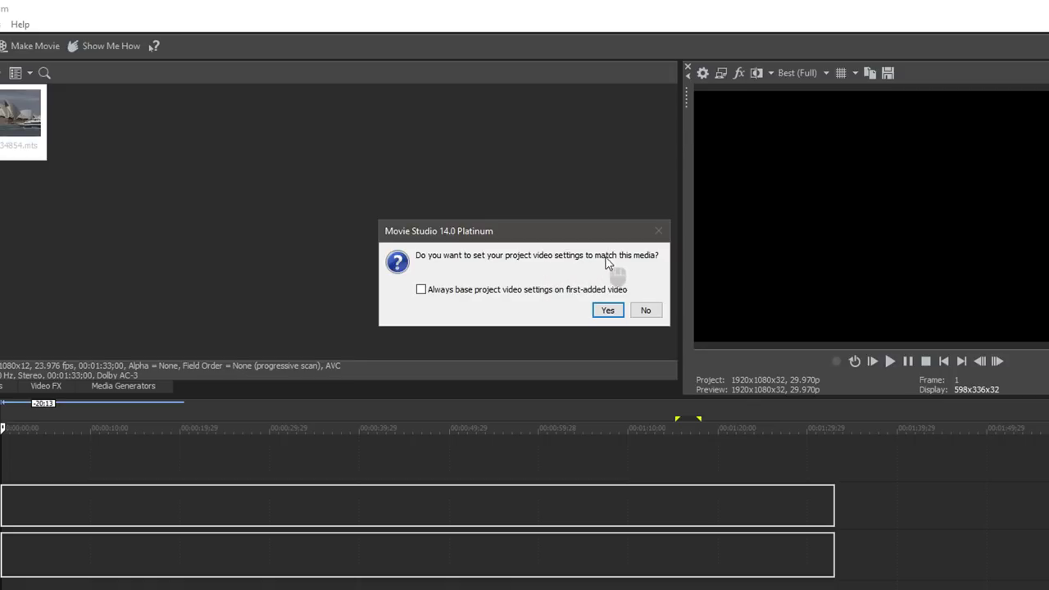
{"action": "left_click", "coordinate": [606, 309]}
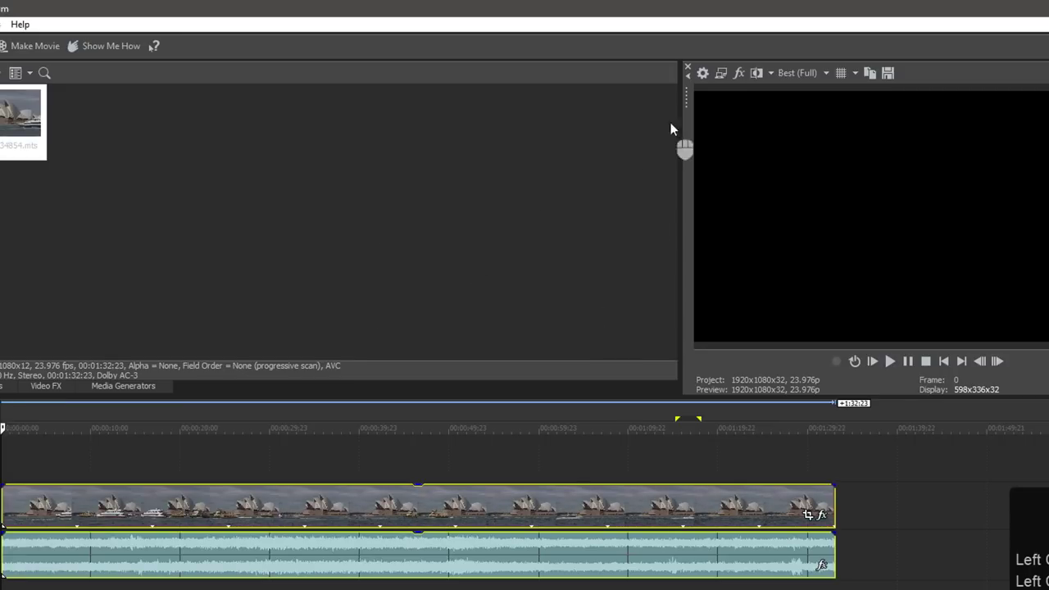
Review the matched template, frame rate, rendering quality and audio settings in the project properties, and preview a frame of the clip.
{"action": "left_click", "coordinate": [702, 78]}
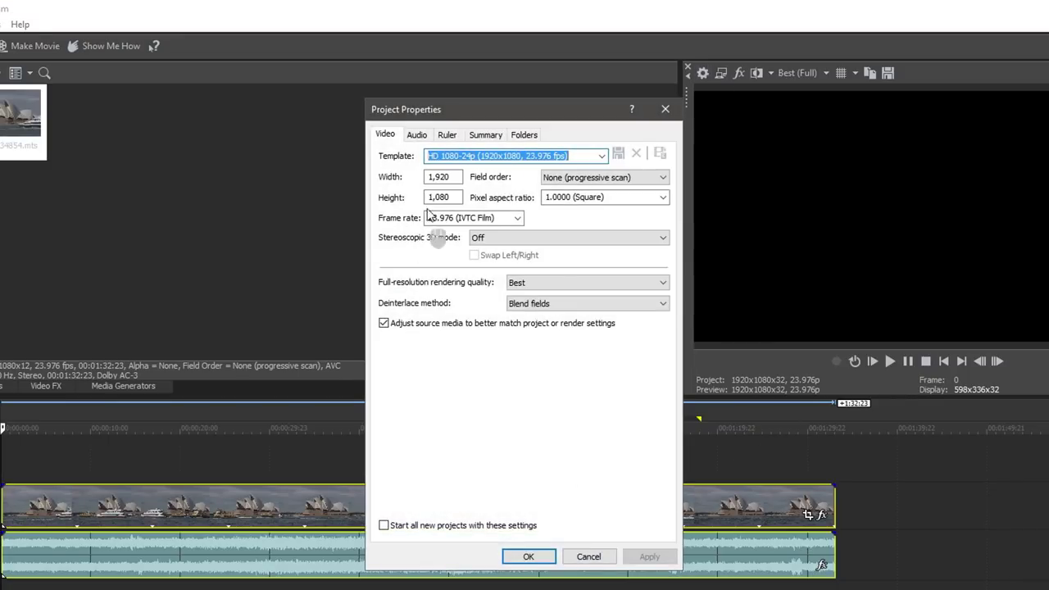
{"action": "left_click", "coordinate": [553, 285]}
{"action": "left_click", "coordinate": [552, 285]}
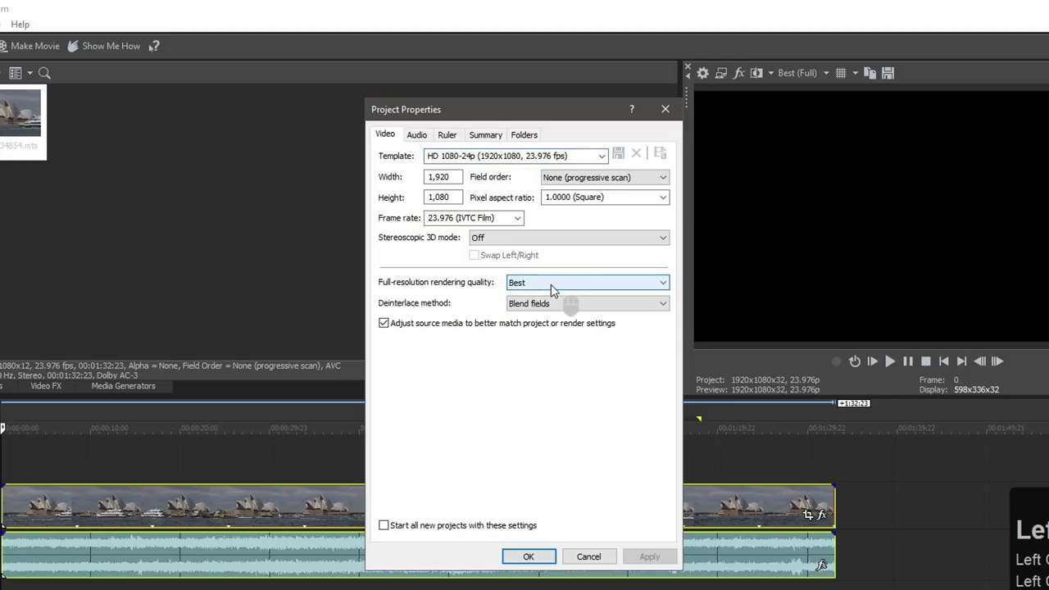
{"action": "left_click", "coordinate": [416, 136]}
{"action": "left_click", "coordinate": [390, 137]}
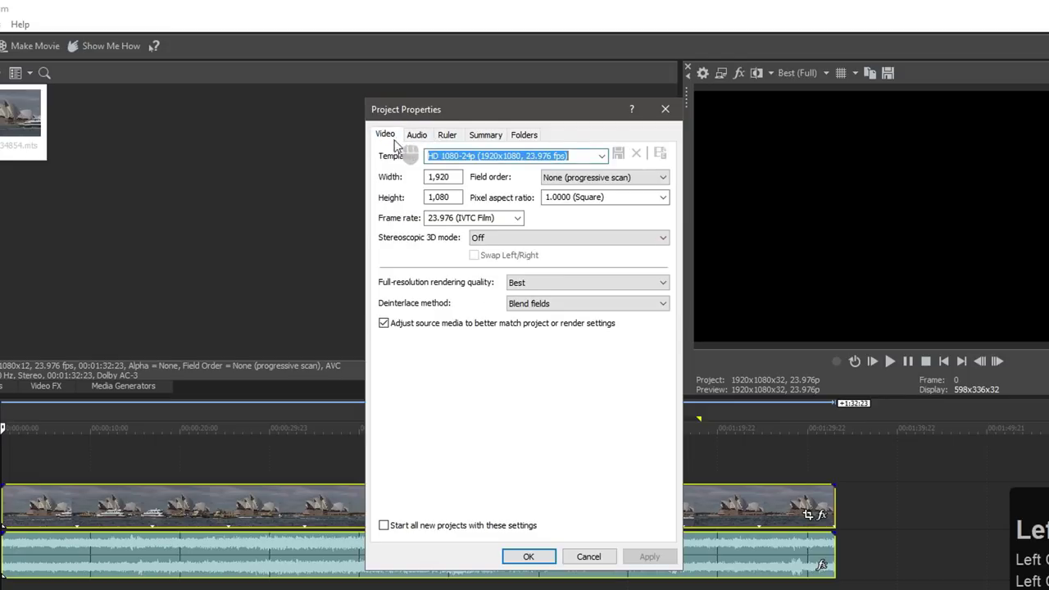
{"action": "left_click", "coordinate": [528, 556]}
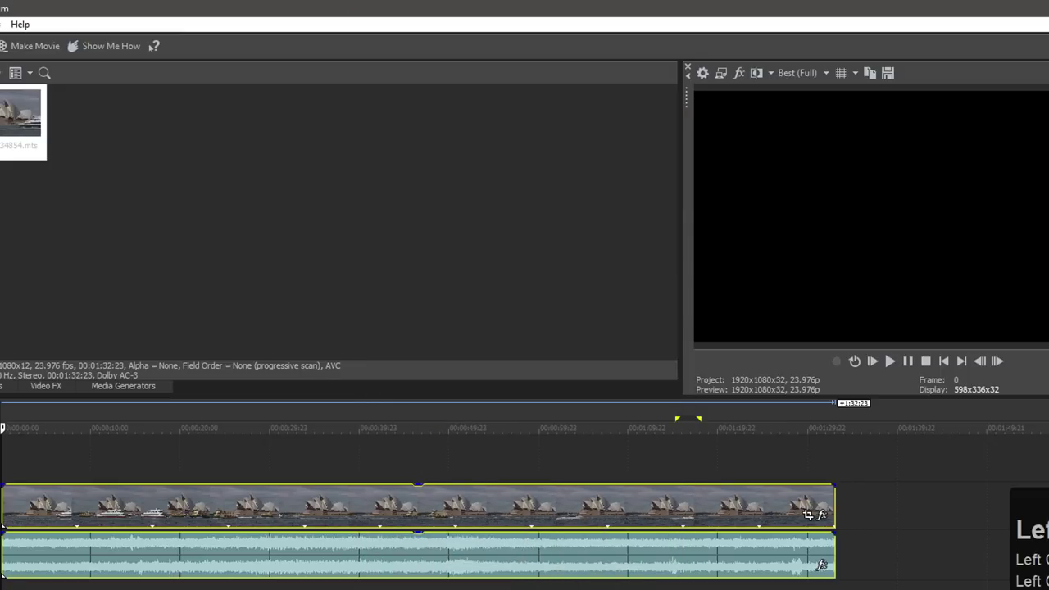
{"action": "left_click", "coordinate": [351, 455]}
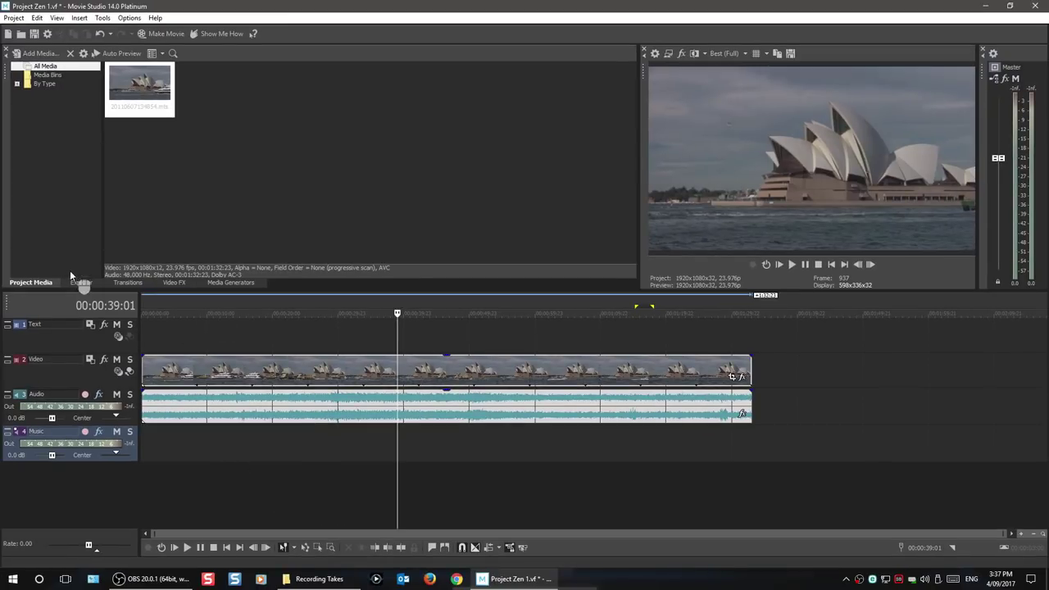
From the Project Zen 1 media folder, place AS6_1776-103.jpg, AS6_3297_2-103.jpg and AS6_3780.jpg on the Video track after the opera house clip.
{"action": "left_click", "coordinate": [81, 282]}
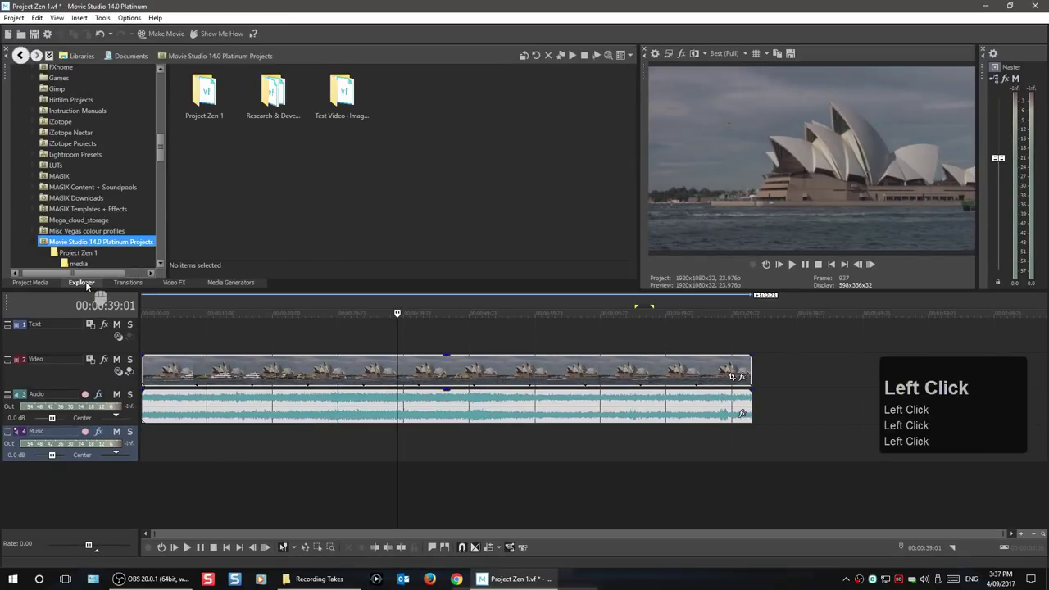
{"action": "double_click", "coordinate": [195, 101]}
{"action": "left_click", "coordinate": [197, 102]}
{"action": "double_click", "coordinate": [196, 102]}
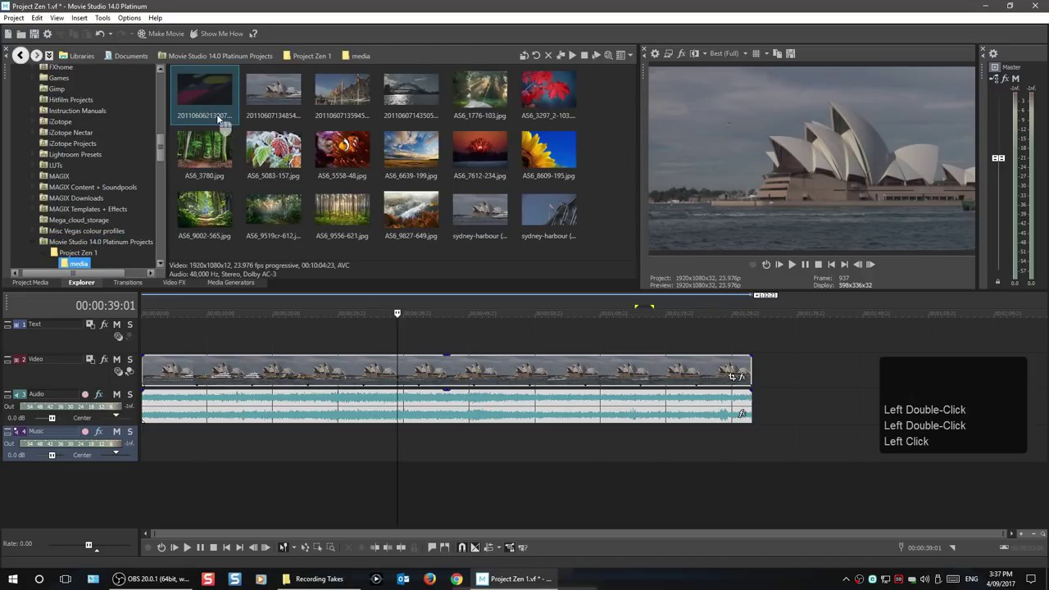
{"action": "left_click", "coordinate": [506, 99]}
{"action": "left_click_drag", "start_coordinate": [760, 247], "coordinate": [780, 395]}
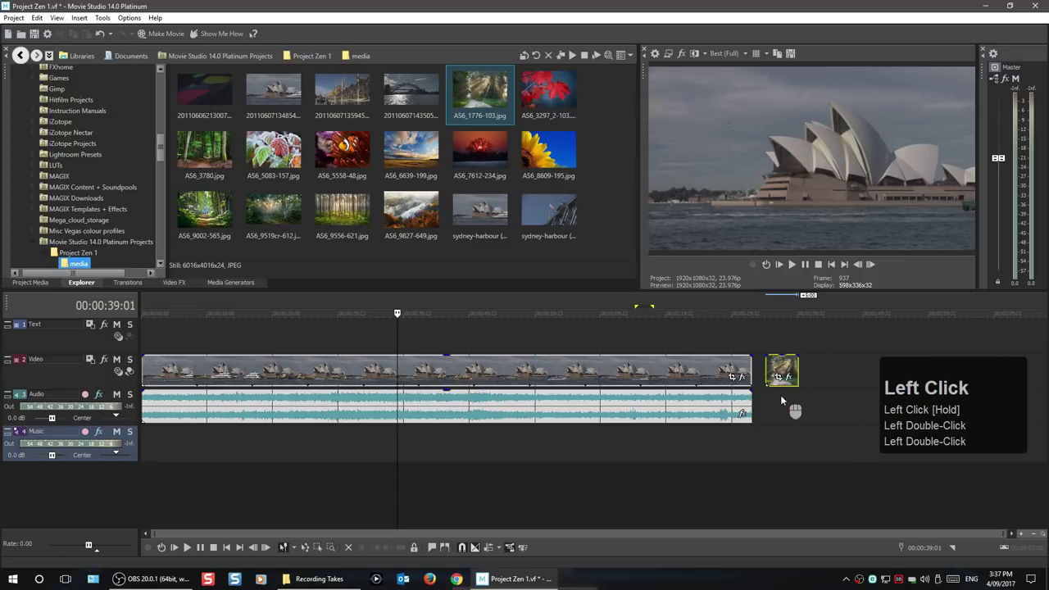
{"action": "left_click", "coordinate": [780, 395]}
{"action": "left_click_drag", "start_coordinate": [548, 92], "coordinate": [819, 370]}
{"action": "left_click", "coordinate": [204, 151]}
{"action": "left_click_drag", "start_coordinate": [649, 227], "coordinate": [849, 365]}
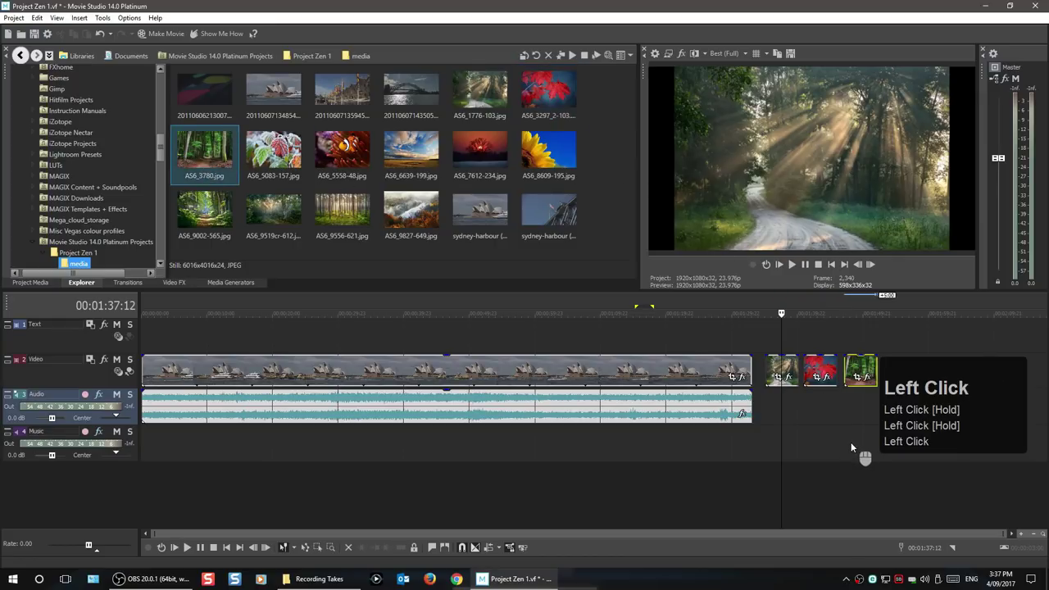
Return to the project's media list and mute the Audio track.
{"action": "left_click", "coordinate": [29, 283]}
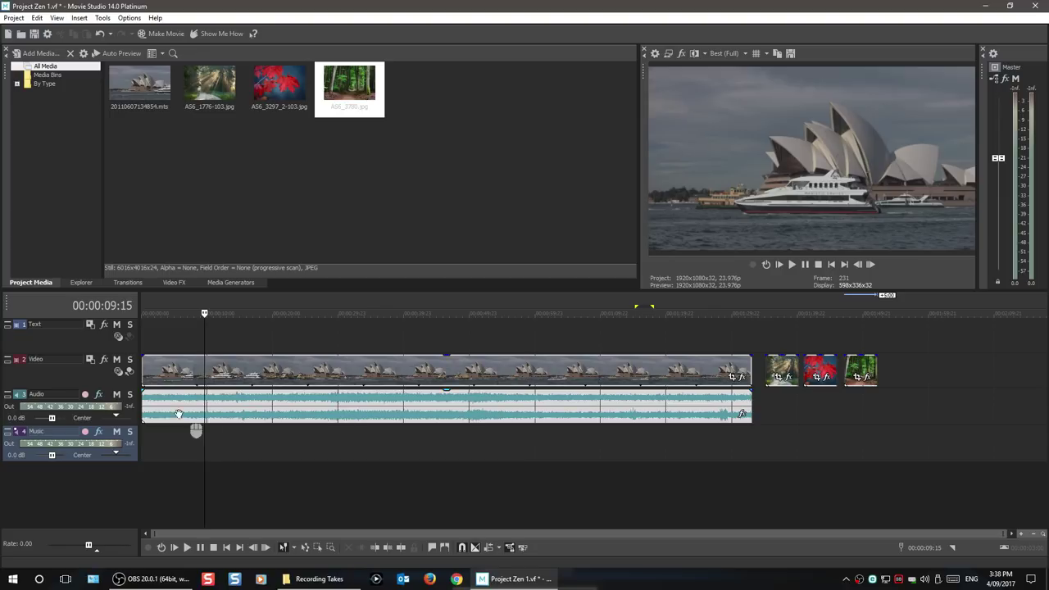
{"action": "left_click", "coordinate": [117, 395]}
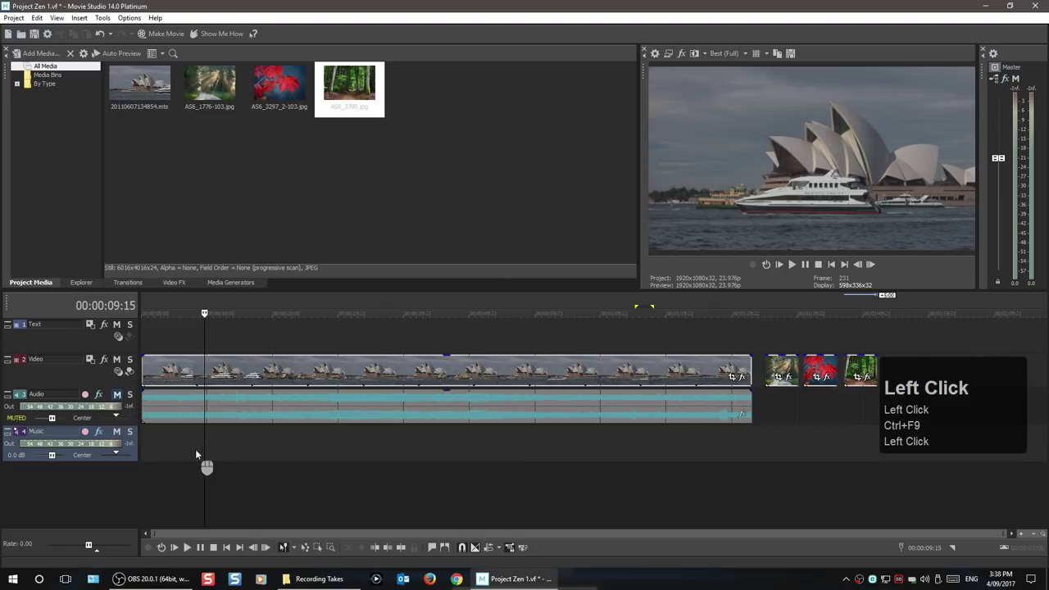
Play the timeline from 00:00:09:00 at normal speed and stop playback.
{"action": "key", "text": "space"}
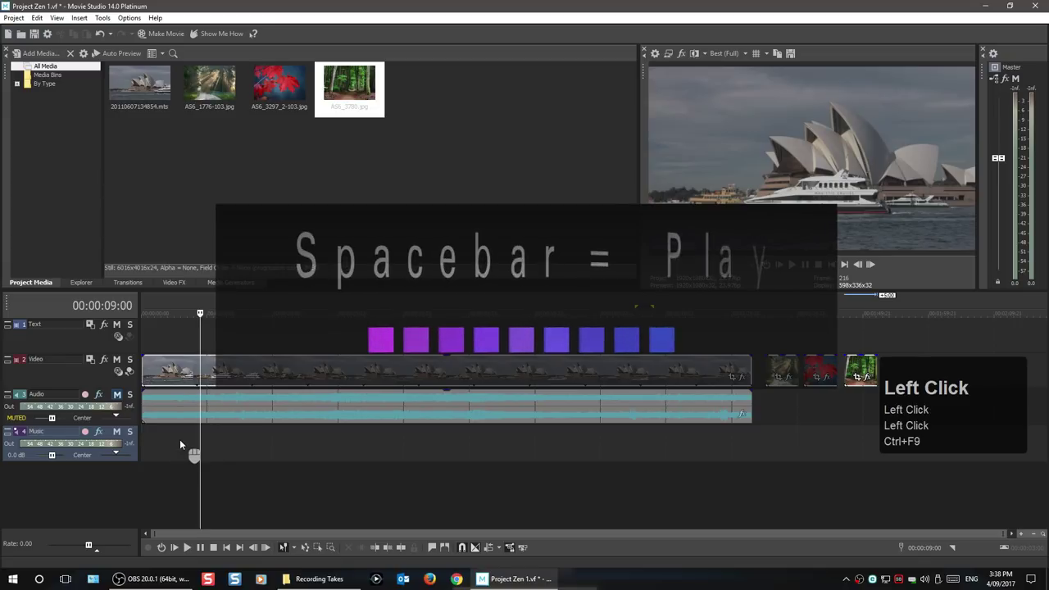
{"action": "key", "text": "space"}
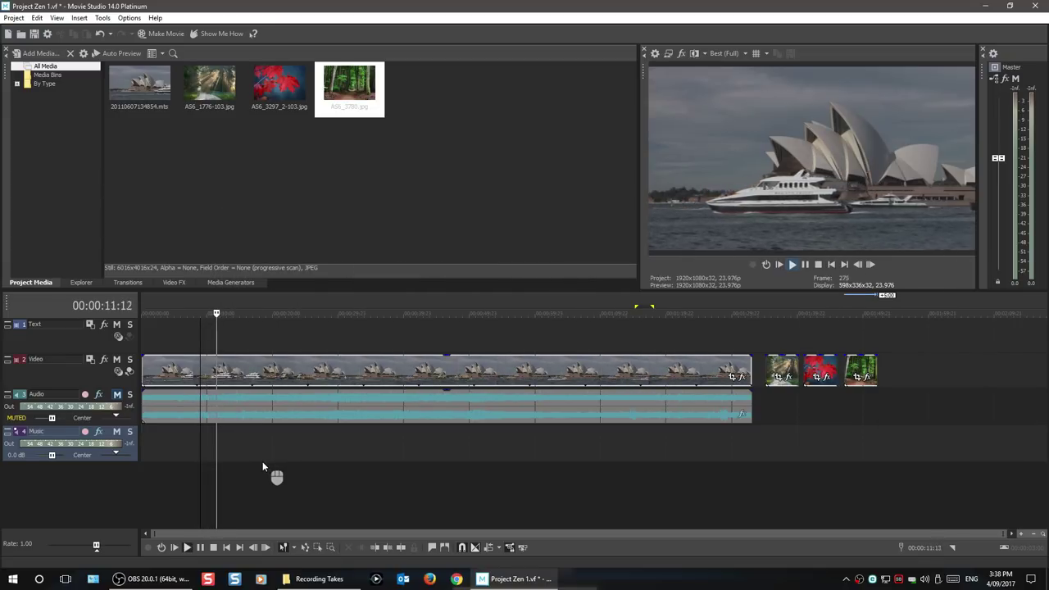
{"action": "key", "text": "space"}
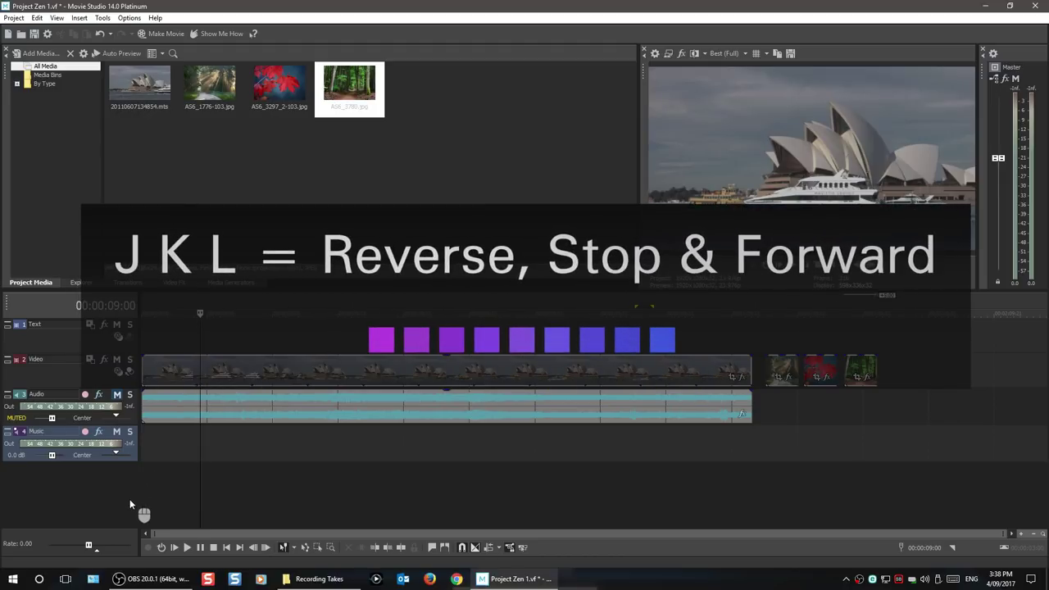
Play the timeline forward from 00:00:09:00, raising the rate stepwise to 4.00, and stop at about 00:00:27.
{"action": "key", "text": "l"}
{"action": "key", "text": "l"}
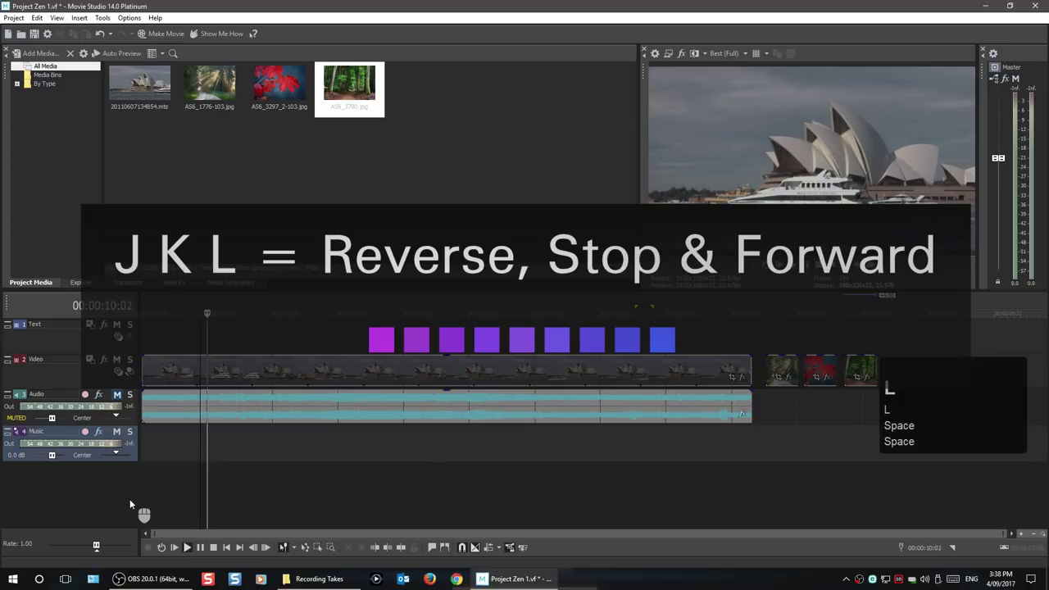
{"action": "key", "text": "l"}
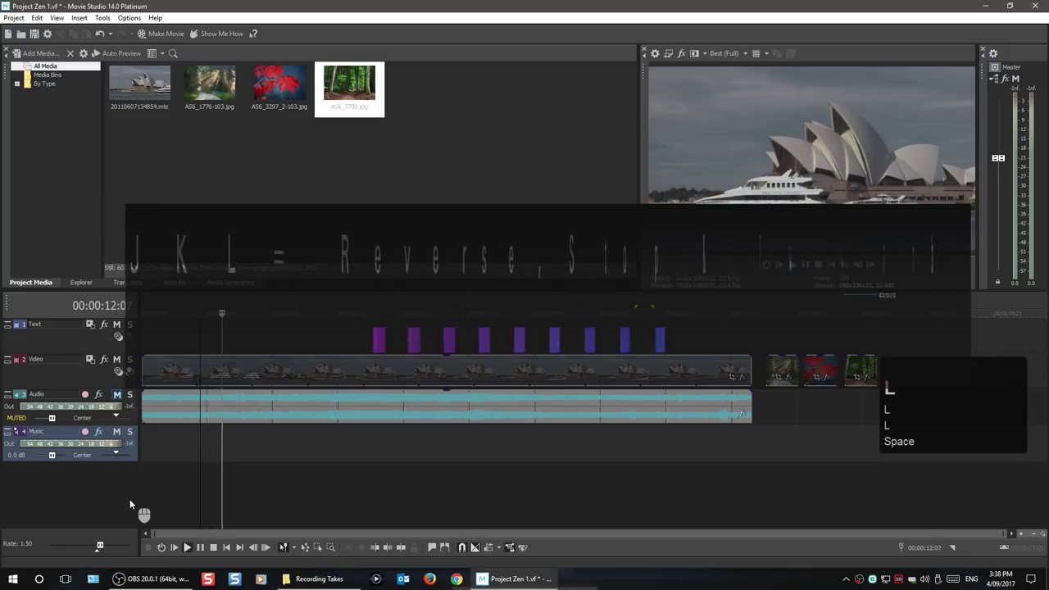
{"action": "key", "text": "l"}
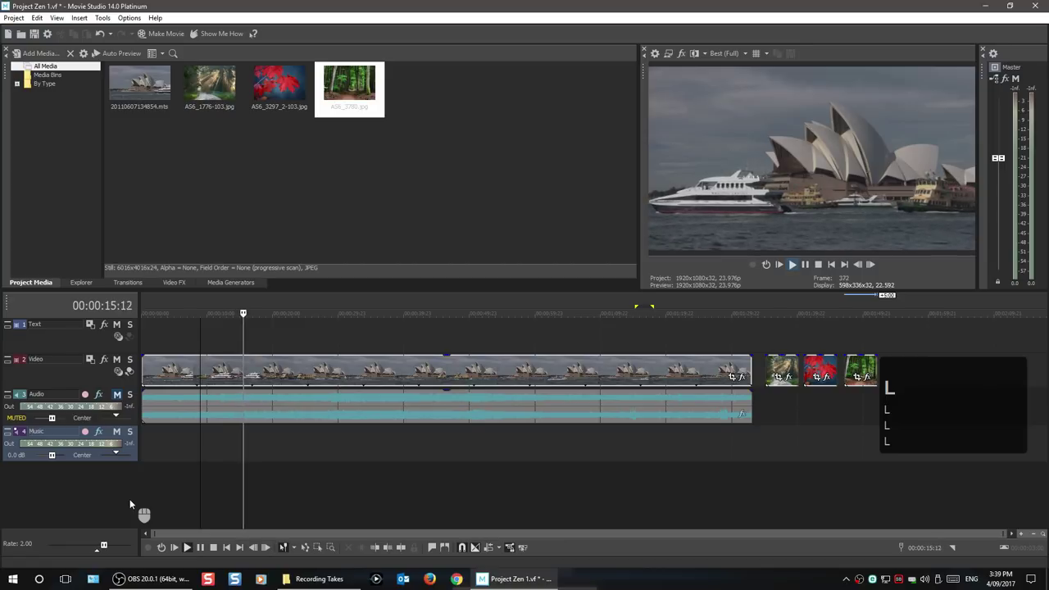
{"action": "key", "text": "l"}
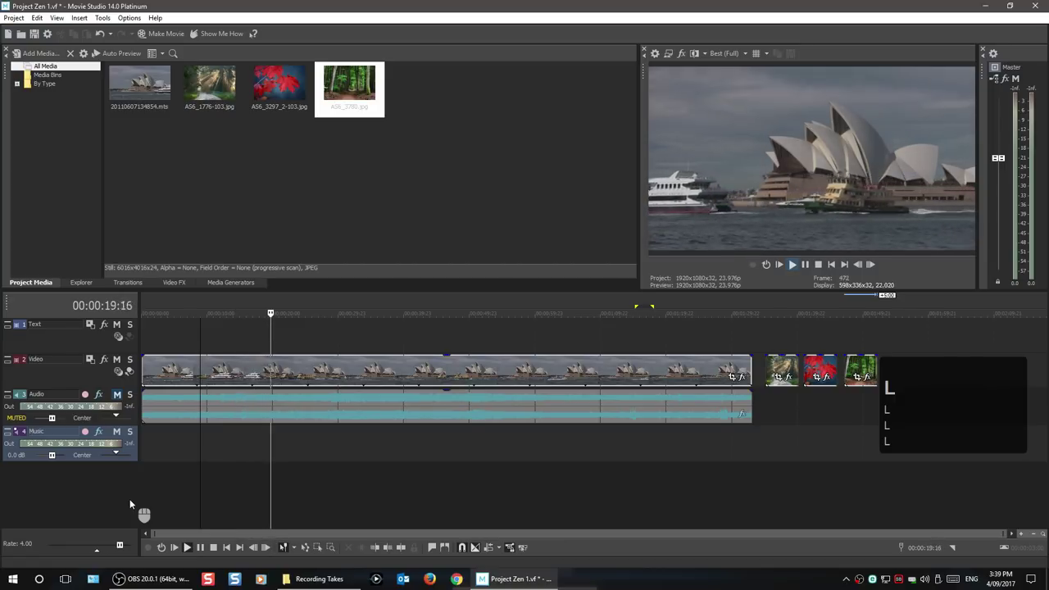
{"action": "key", "text": "k"}
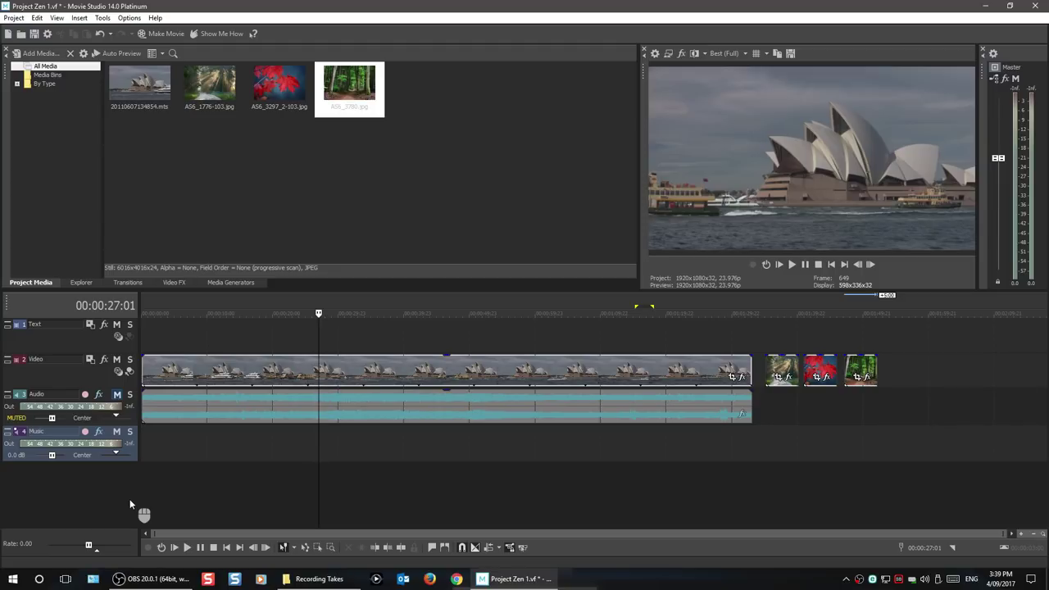
Play in reverse at up to rate -2.00, stop at 00:00:15:17 and split the opera house clip there.
{"action": "key", "text": "j"}
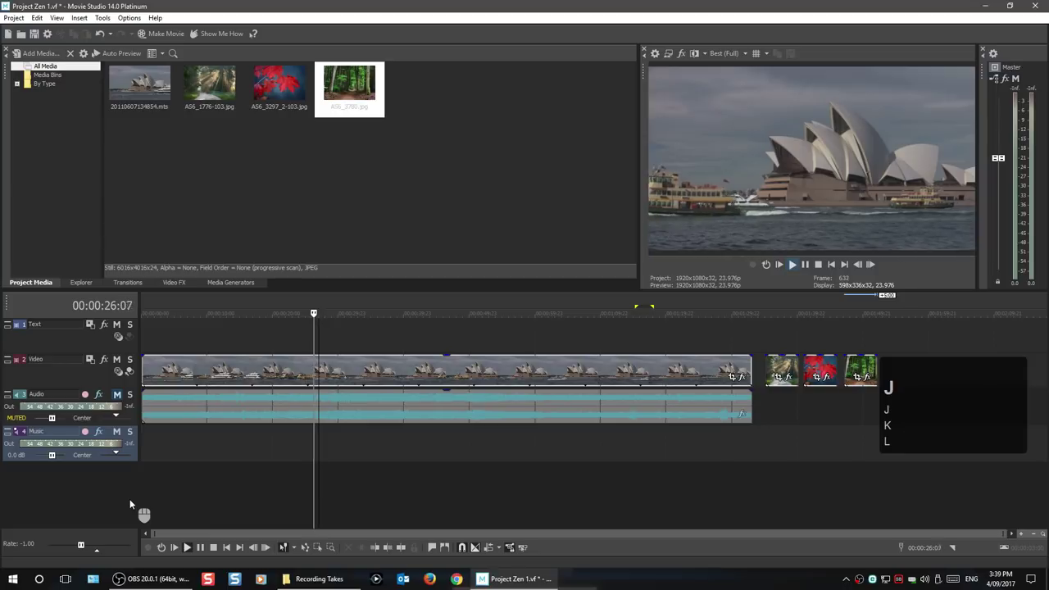
{"action": "key", "text": "j"}
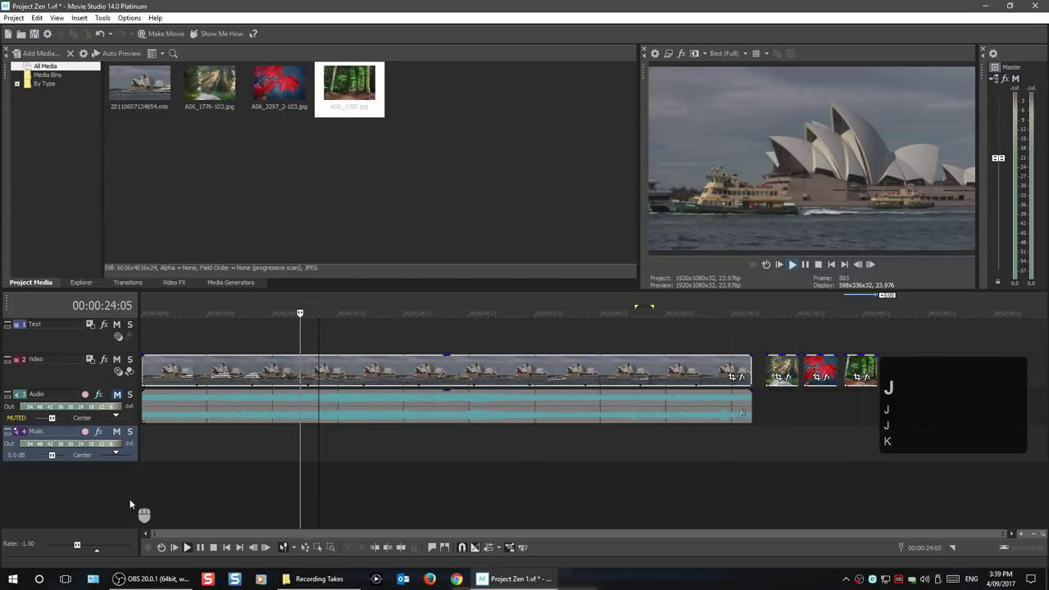
{"action": "key", "text": "j"}
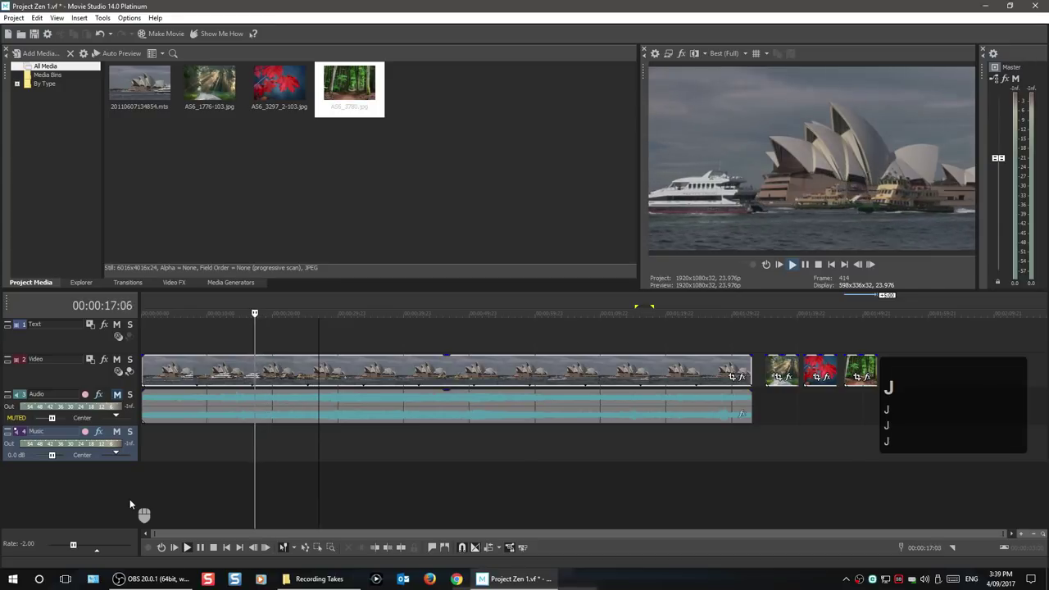
{"action": "key", "text": "k"}
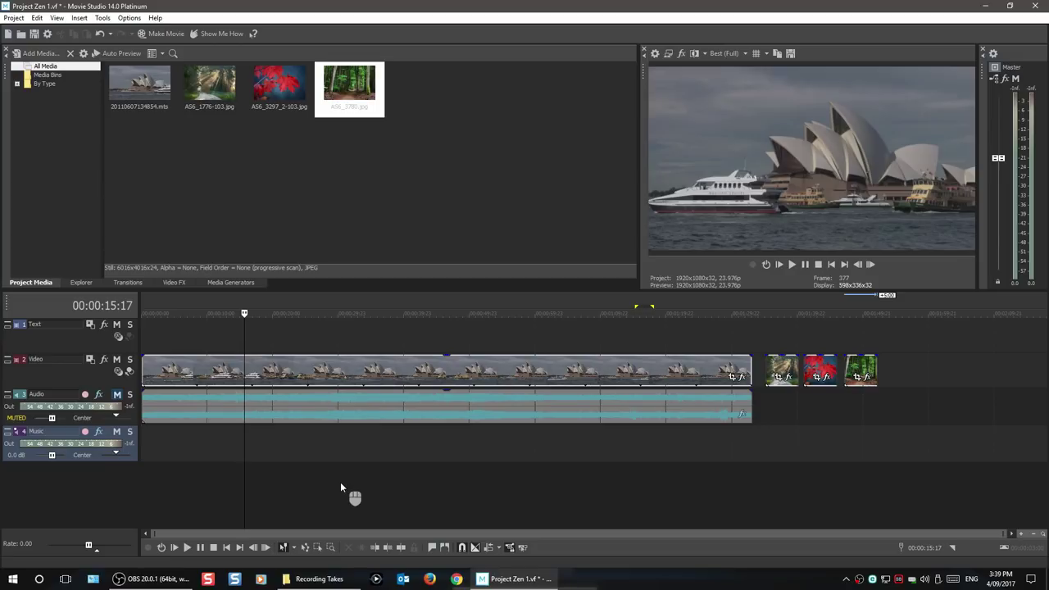
{"action": "key", "text": "s"}
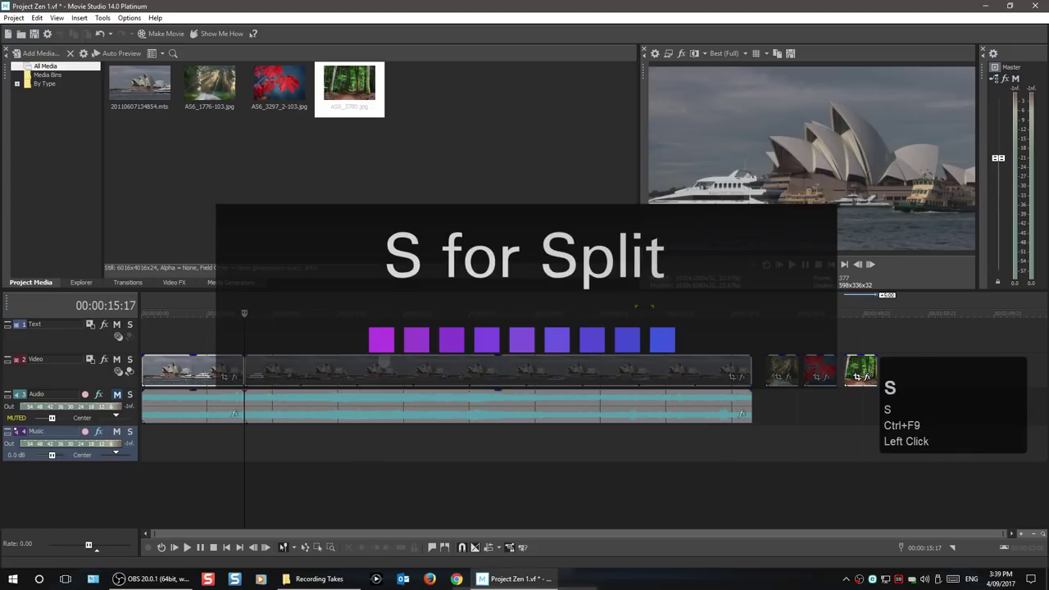
Split the rest of the opera house clip at 00:00:35:07, about 00:00:48 and 00:01:07:02.
{"action": "left_click", "coordinate": [372, 367]}
{"action": "key", "text": "s"}
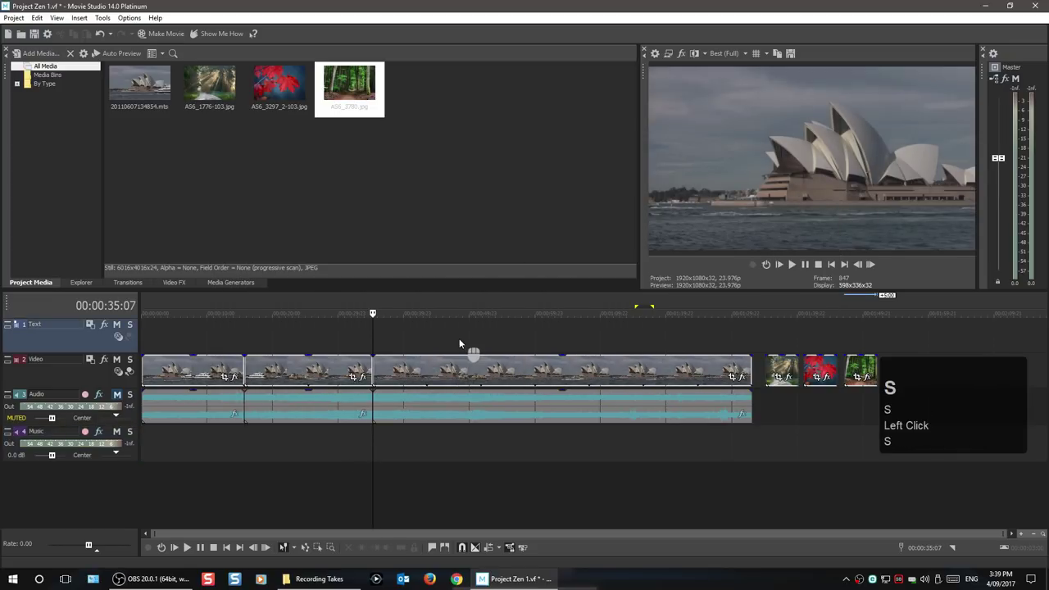
{"action": "left_click", "coordinate": [459, 340]}
{"action": "key", "text": "s"}
{"action": "left_click", "coordinate": [581, 336]}
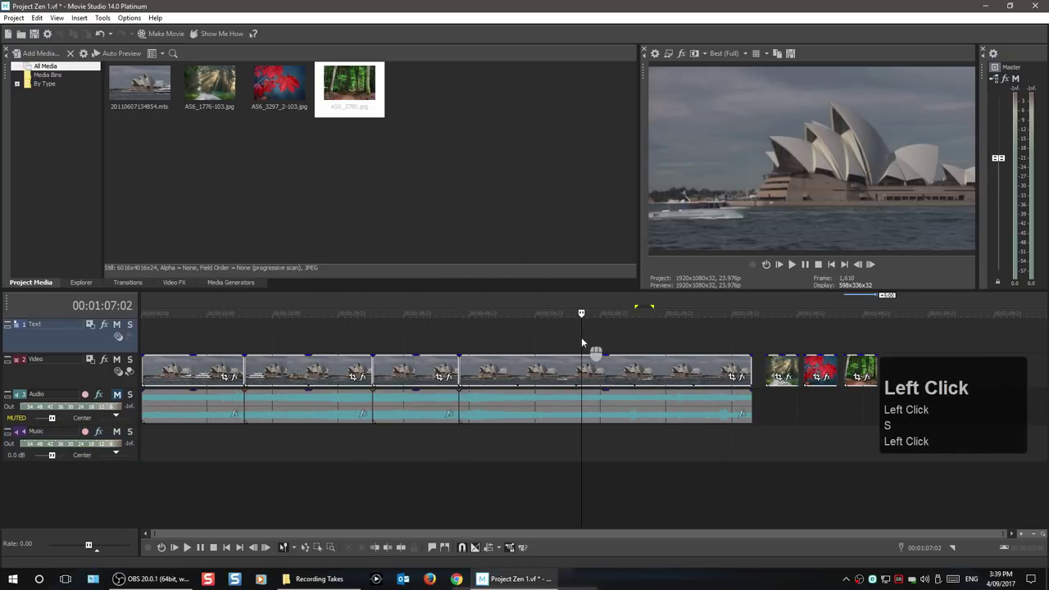
{"action": "key", "text": "s"}
Undo the last three splits of the opera house clip.
{"action": "key", "text": "ctrl"}
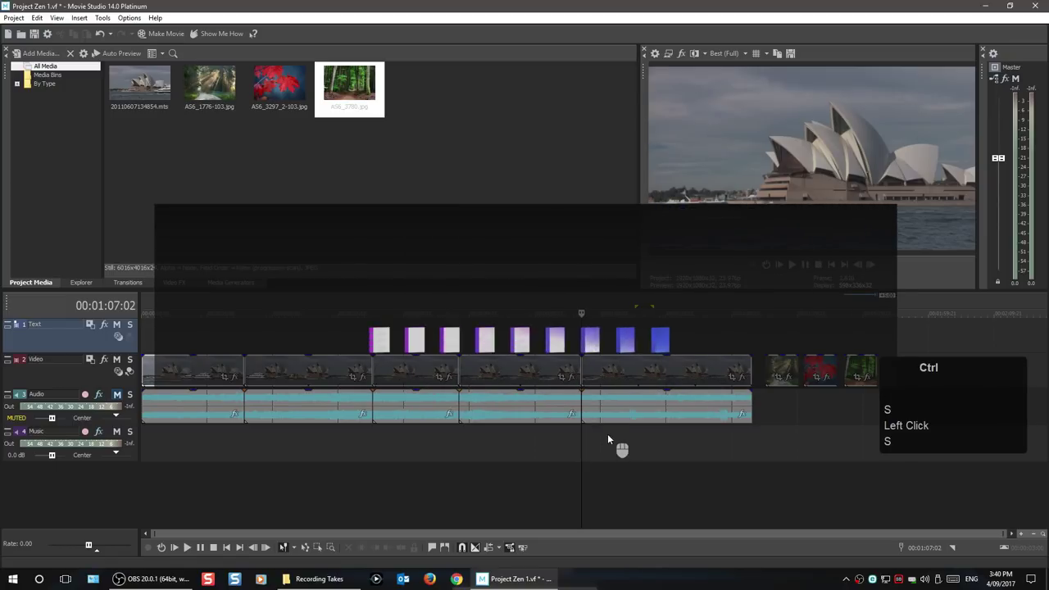
{"action": "key", "text": "ctrl+z"}
{"action": "key", "text": "ctrl+z"}
{"action": "key", "text": "ctrl+z"}
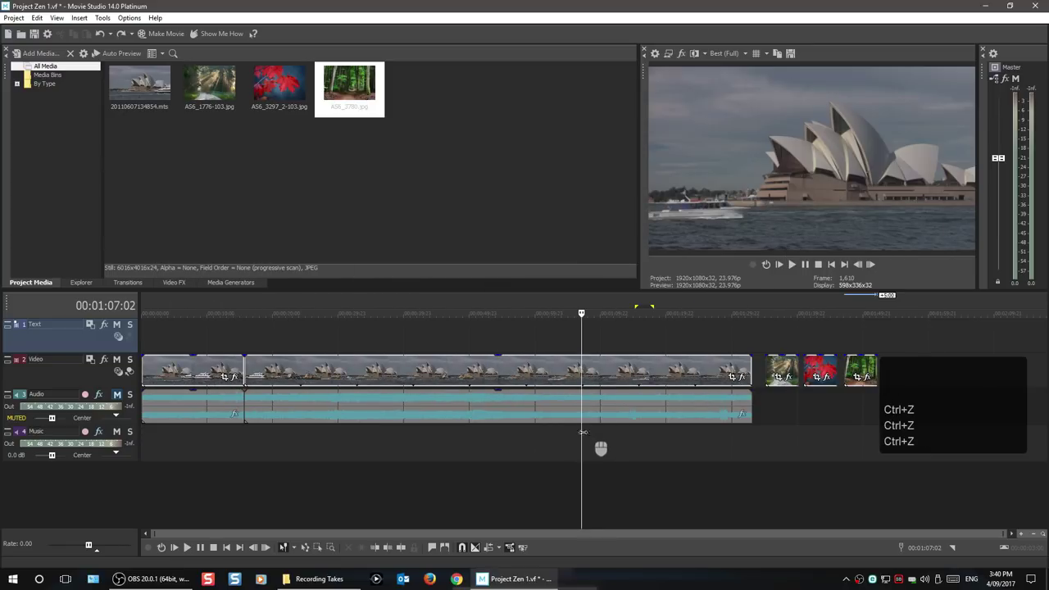
Split the long second segment of the opera house clip at about 00:00:33 and at 00:00:50:04.
{"action": "left_click", "coordinate": [359, 458]}
{"action": "key", "text": "s"}
{"action": "left_click", "coordinate": [470, 438]}
{"action": "key", "text": "s"}
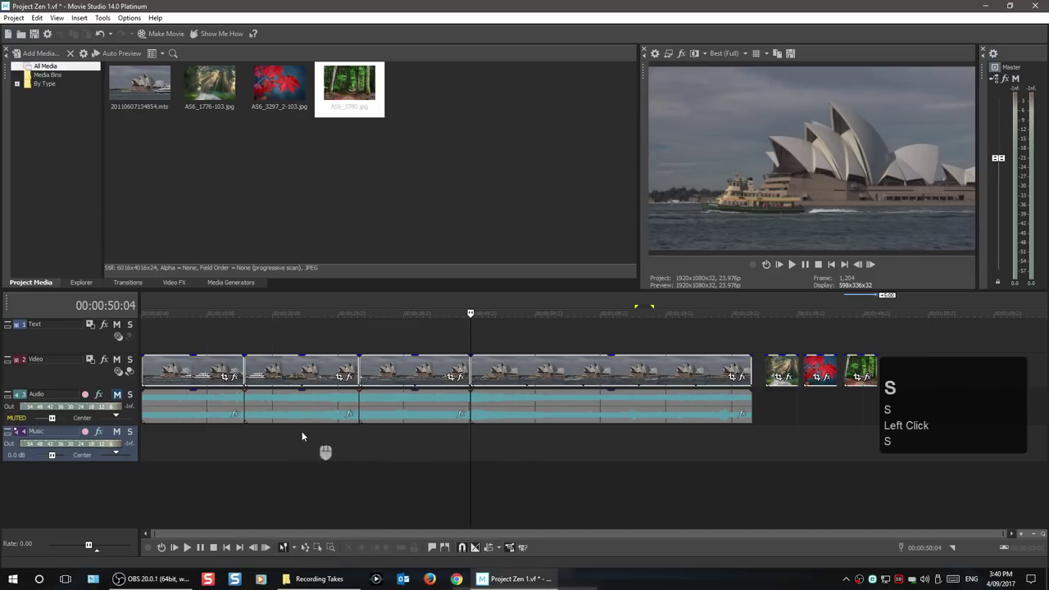
Delete the second and the last segment of the split opera house clip.
{"action": "left_click", "coordinate": [298, 375]}
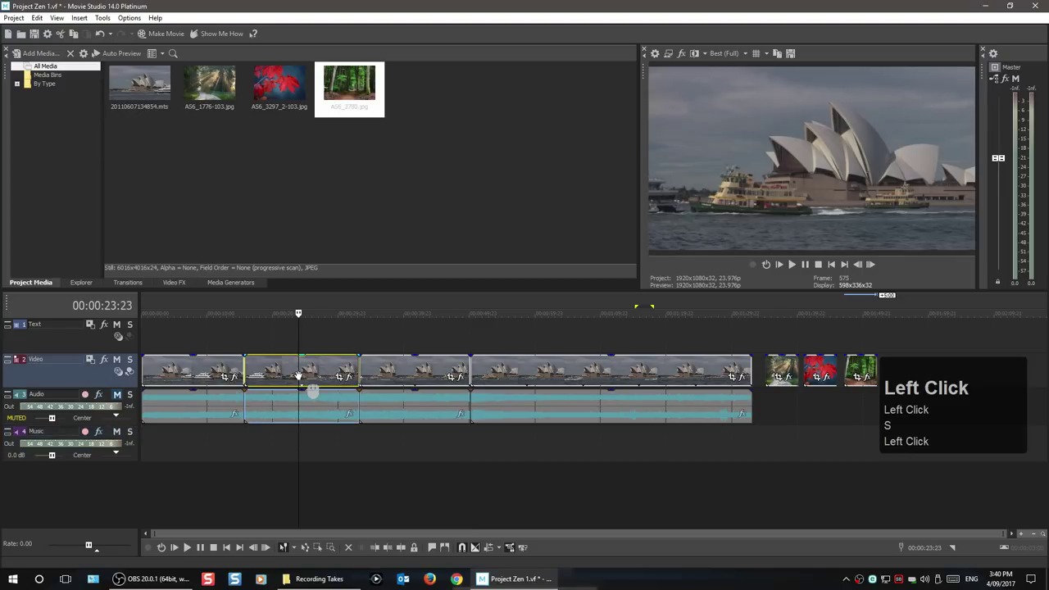
{"action": "key", "text": "Delete"}
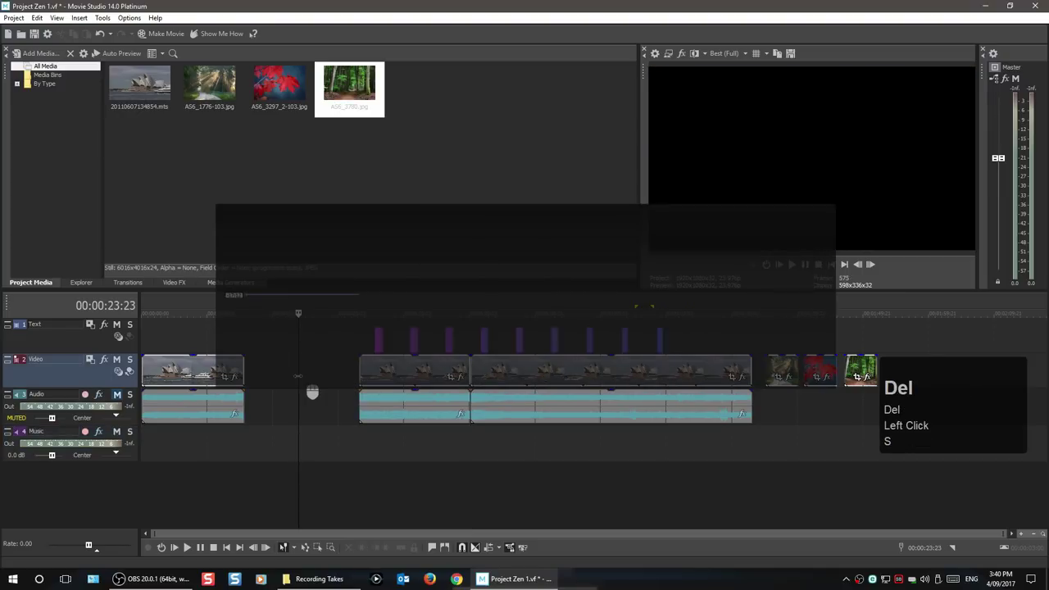
{"action": "left_click", "coordinate": [535, 369]}
{"action": "key", "text": "Delete"}
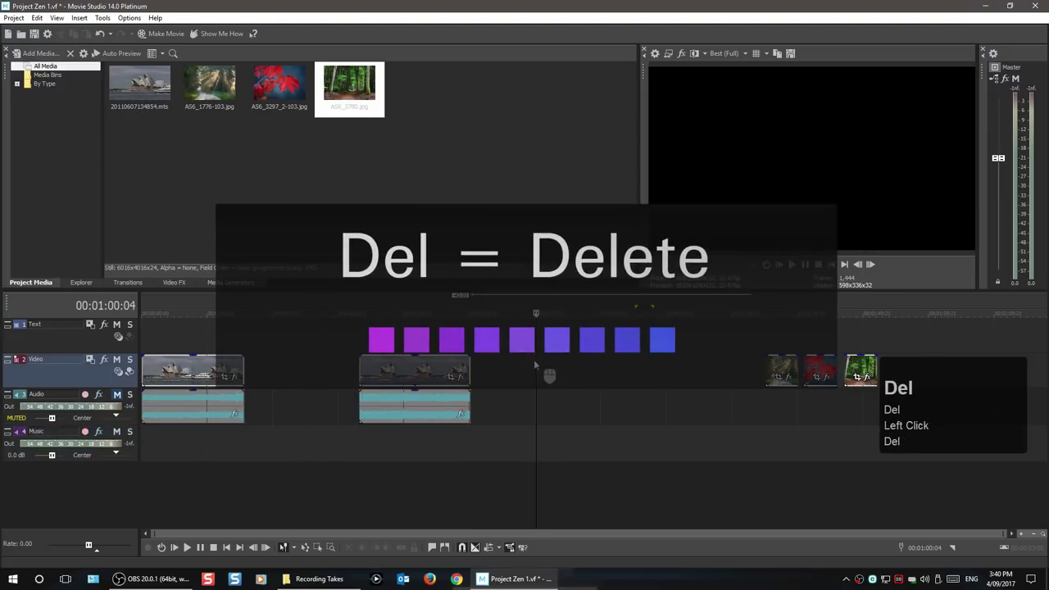
Undo the two deletions and the splits until the opera house clip is one piece again.
{"action": "key", "text": "ctrl+z"}
{"action": "key", "text": "ctrl+z"}
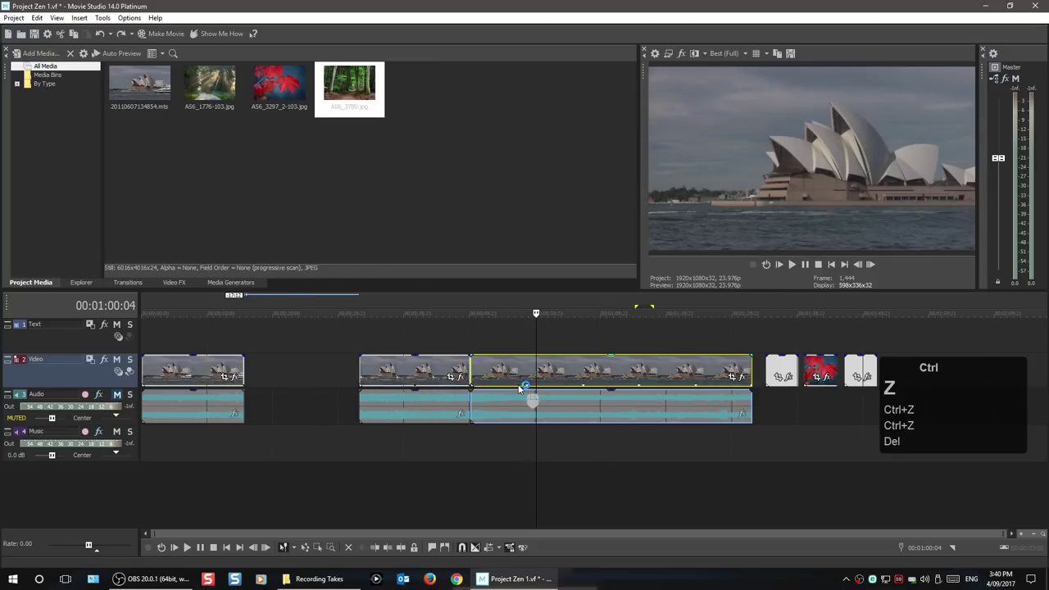
{"action": "key", "text": "ctrl+z"}
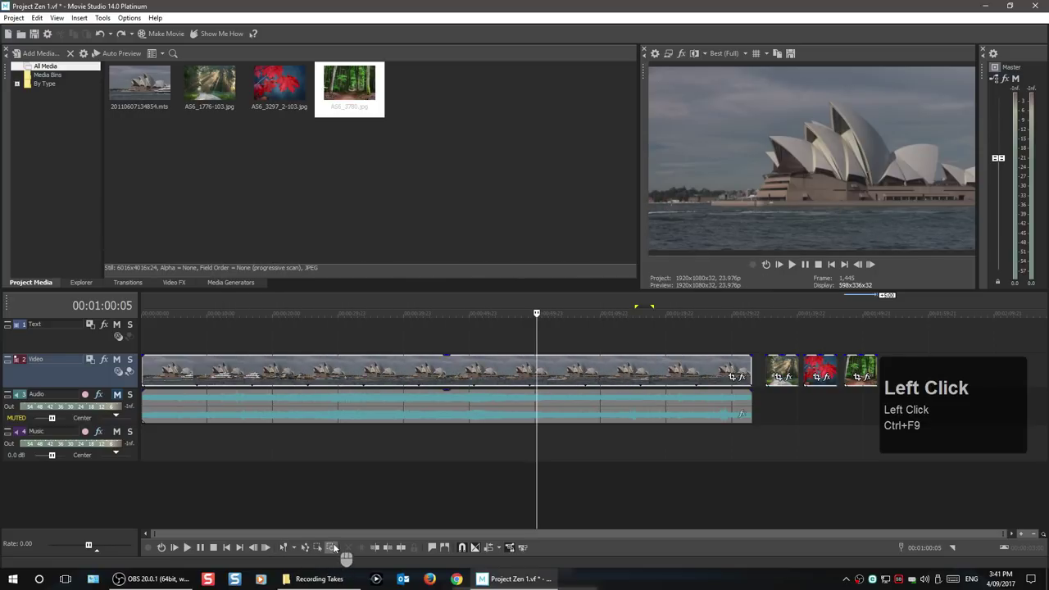
With the Normal Edit Tool, move the three stills along the Video track so they butt against the opera house clip and each other.
{"action": "left_click", "coordinate": [282, 549]}
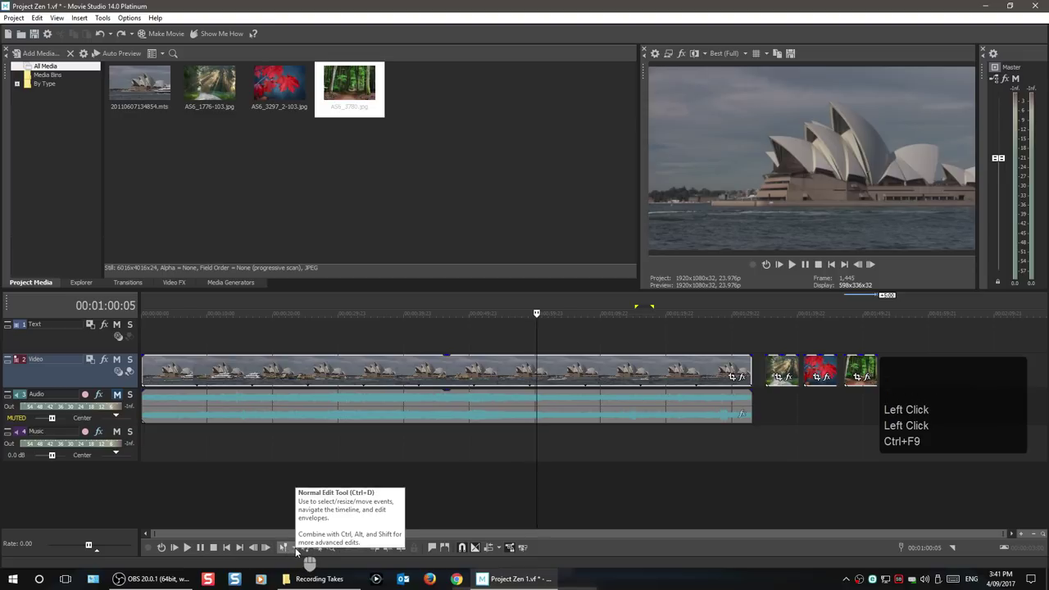
{"action": "left_click", "coordinate": [294, 548]}
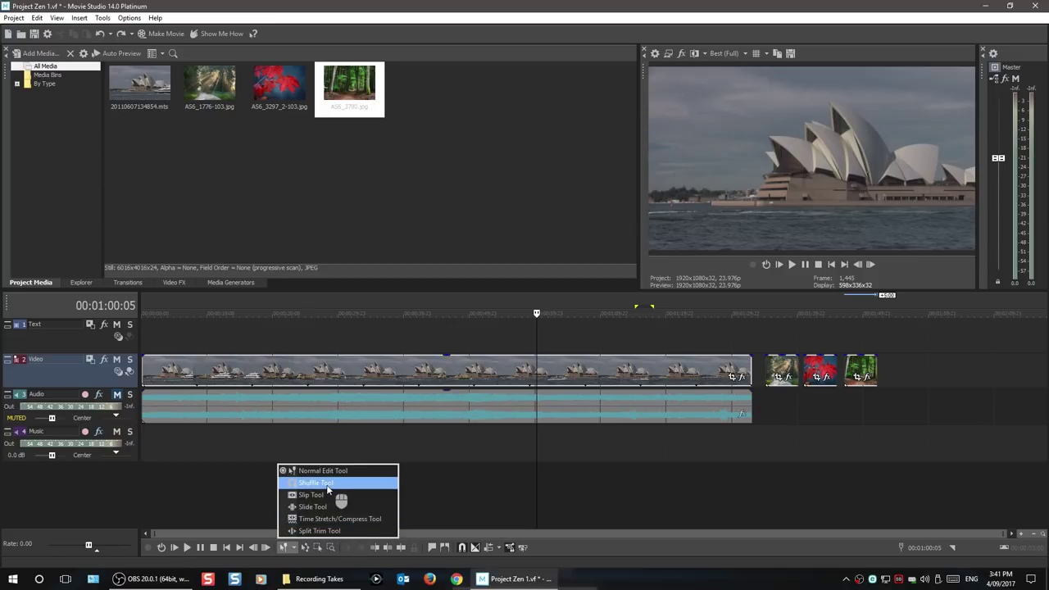
{"action": "left_click", "coordinate": [261, 498]}
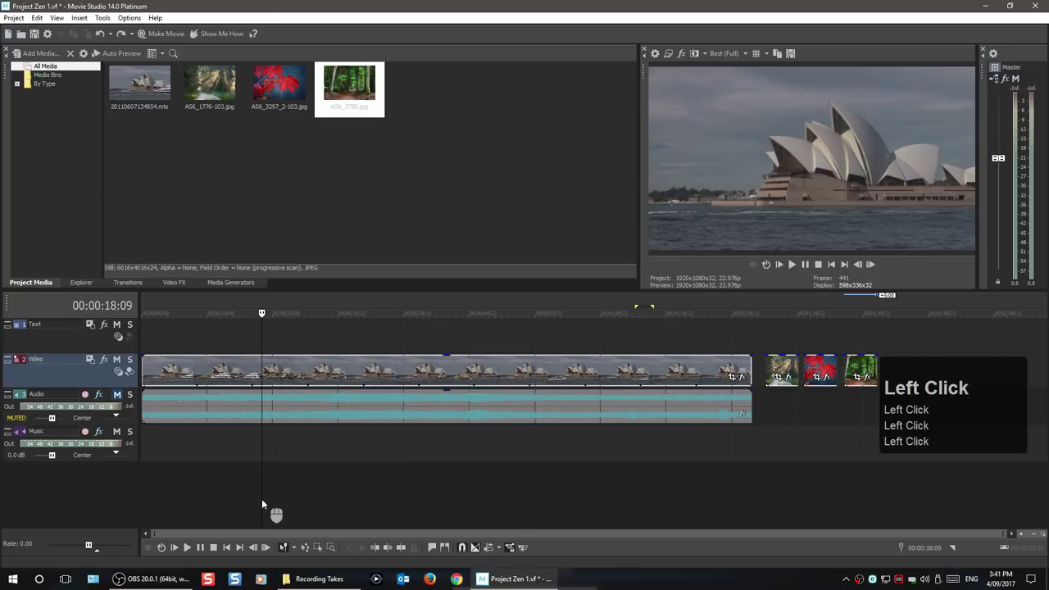
{"action": "left_click_drag", "start_coordinate": [785, 368], "coordinate": [823, 364]}
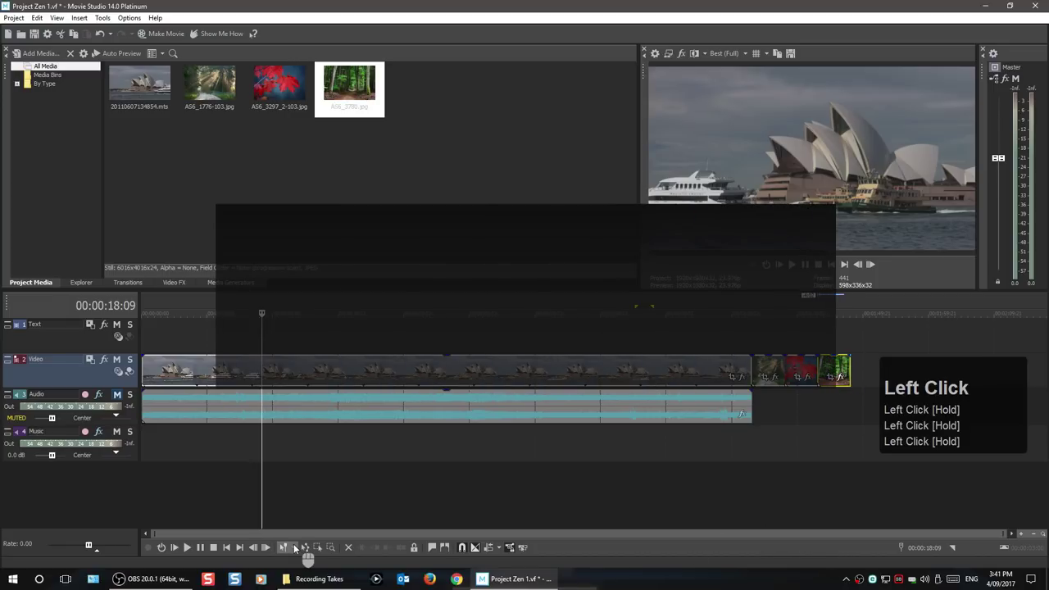
Use the Shuffle Tool to move the red leaves still ahead of the opera house clip.
{"action": "left_click", "coordinate": [294, 547]}
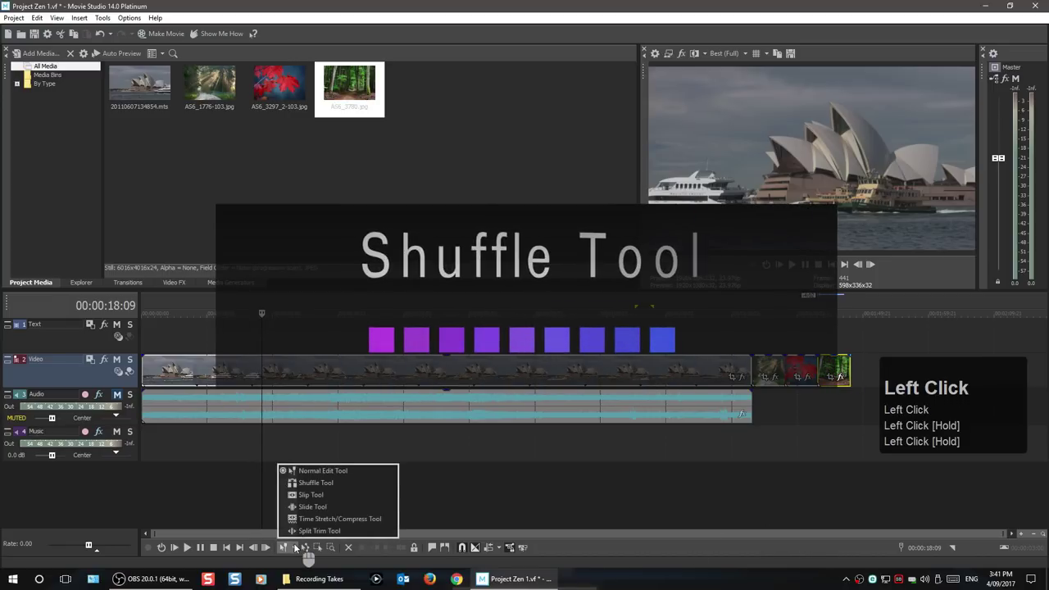
{"action": "left_click", "coordinate": [322, 486]}
{"action": "left_click_drag", "start_coordinate": [794, 371], "coordinate": [793, 369]}
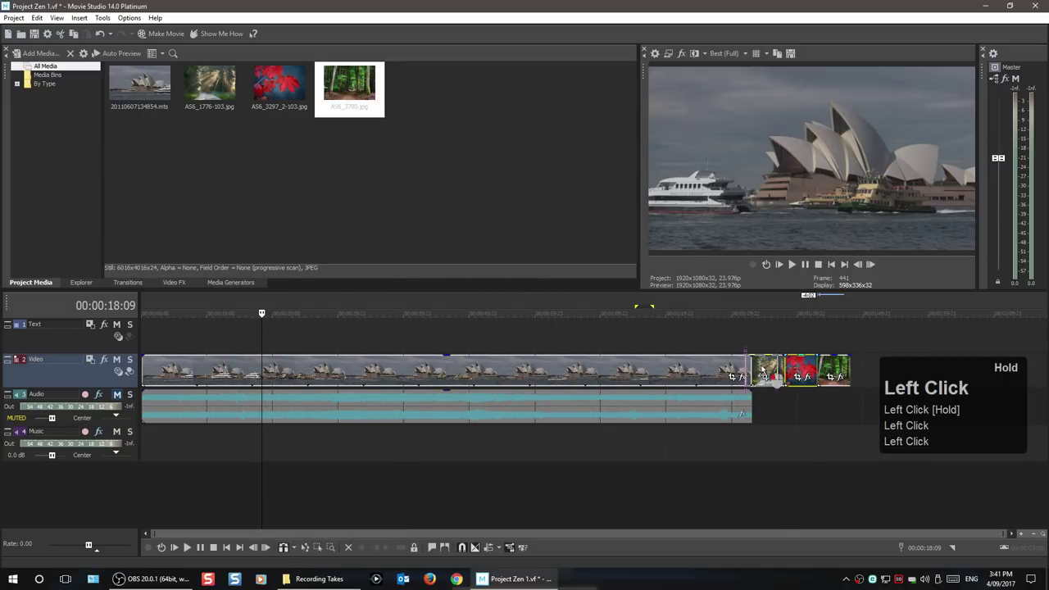
{"action": "left_click_drag", "start_coordinate": [713, 370], "coordinate": [687, 365]}
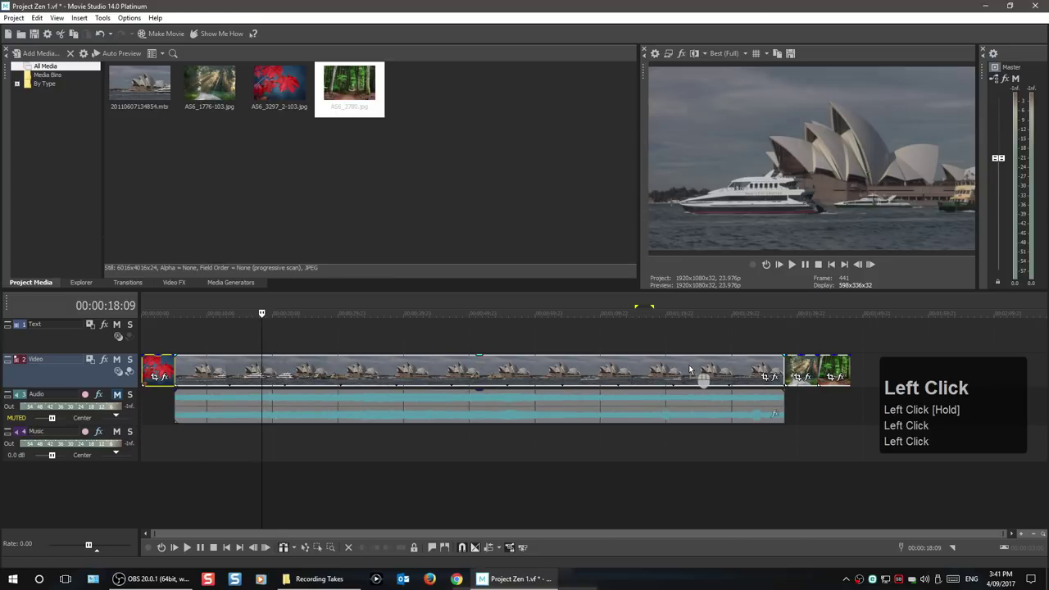
Shuffle the green forest still AS6_3780 ahead of the opera house clip and back behind it.
{"action": "left_click", "coordinate": [831, 369]}
{"action": "left_click_drag", "start_coordinate": [829, 369], "coordinate": [734, 369]}
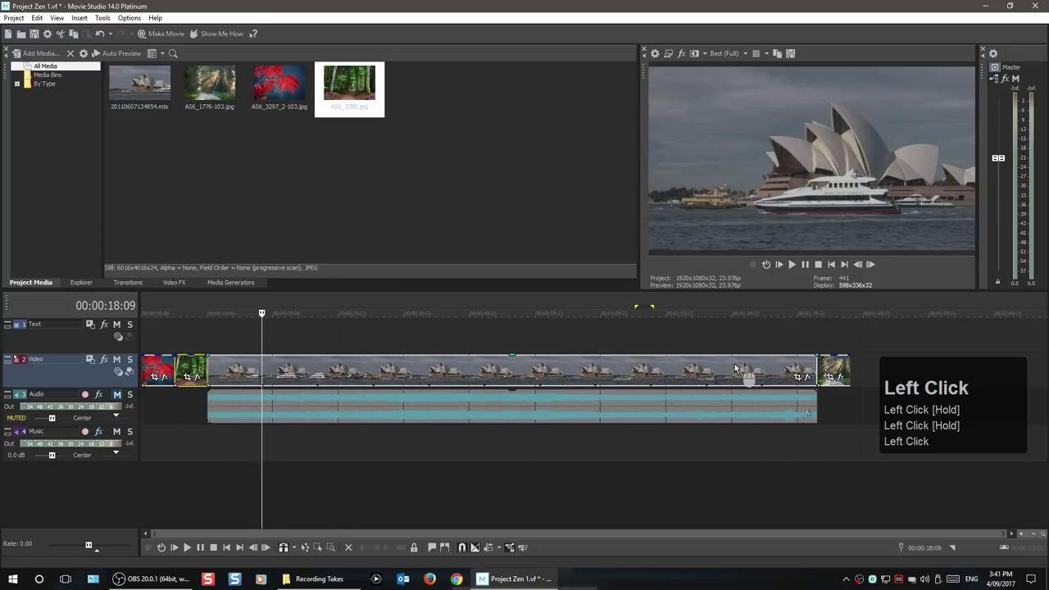
{"action": "left_click_drag", "start_coordinate": [186, 370], "coordinate": [231, 369]}
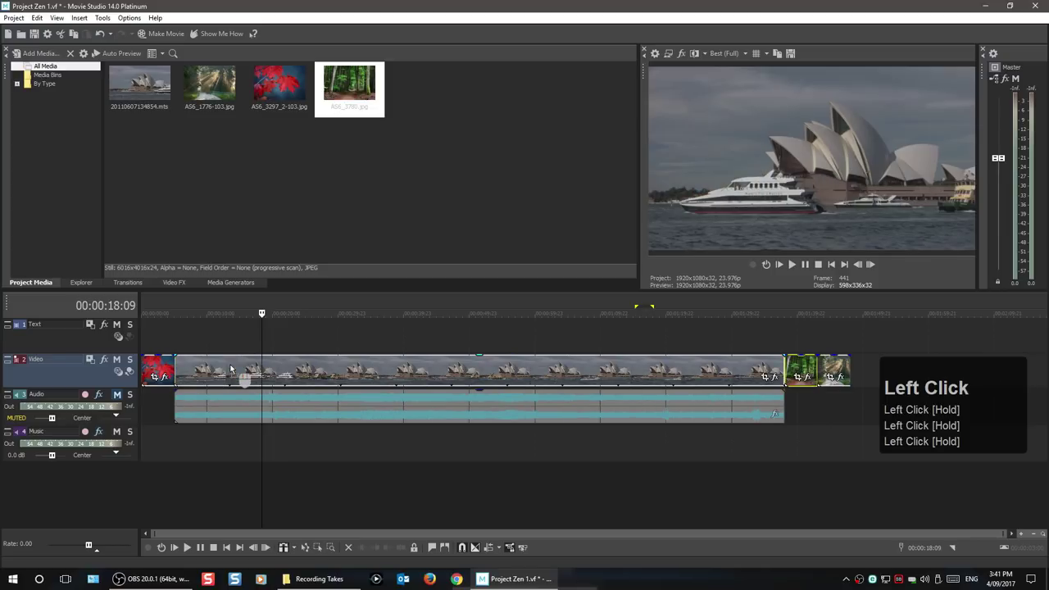
Shuffle the stills AS6_1776 and AS6_3780, in that order, between the red leaves still and the opera house clip.
{"action": "left_click", "coordinate": [807, 375]}
{"action": "left_click_drag", "start_coordinate": [807, 375], "coordinate": [746, 376]}
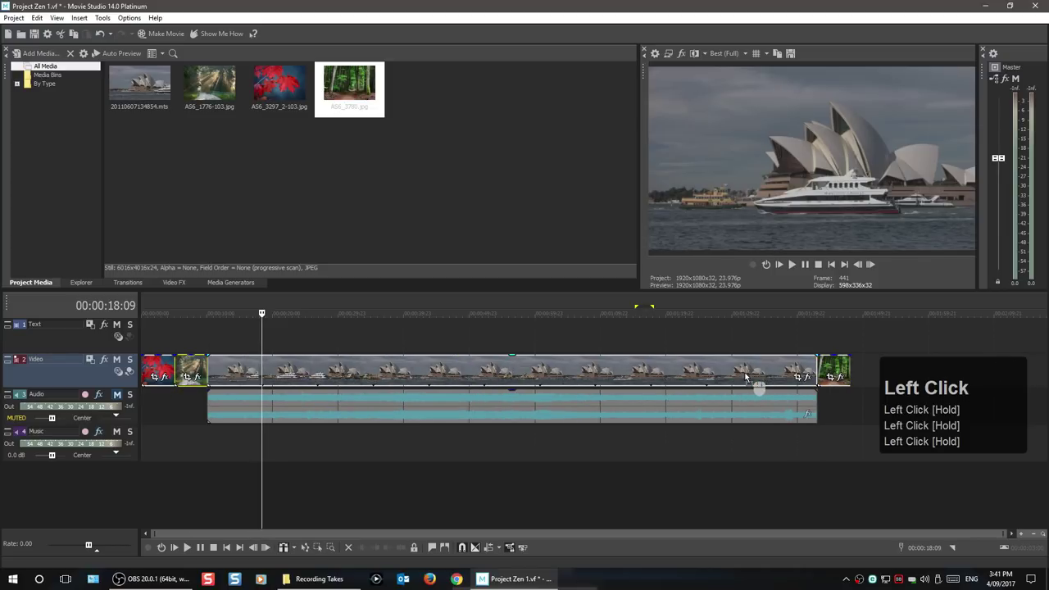
{"action": "left_click_drag", "start_coordinate": [831, 366], "coordinate": [740, 374]}
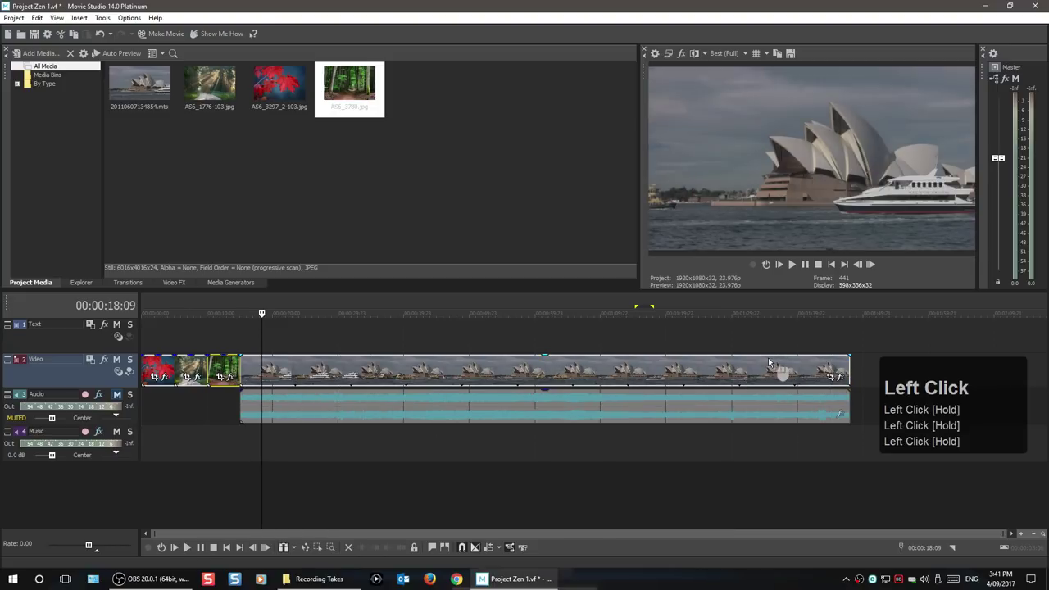
Use the Slip Tool to shift the opera house footage back and forth within its event, ending at its original alignment.
{"action": "left_click", "coordinate": [285, 547]}
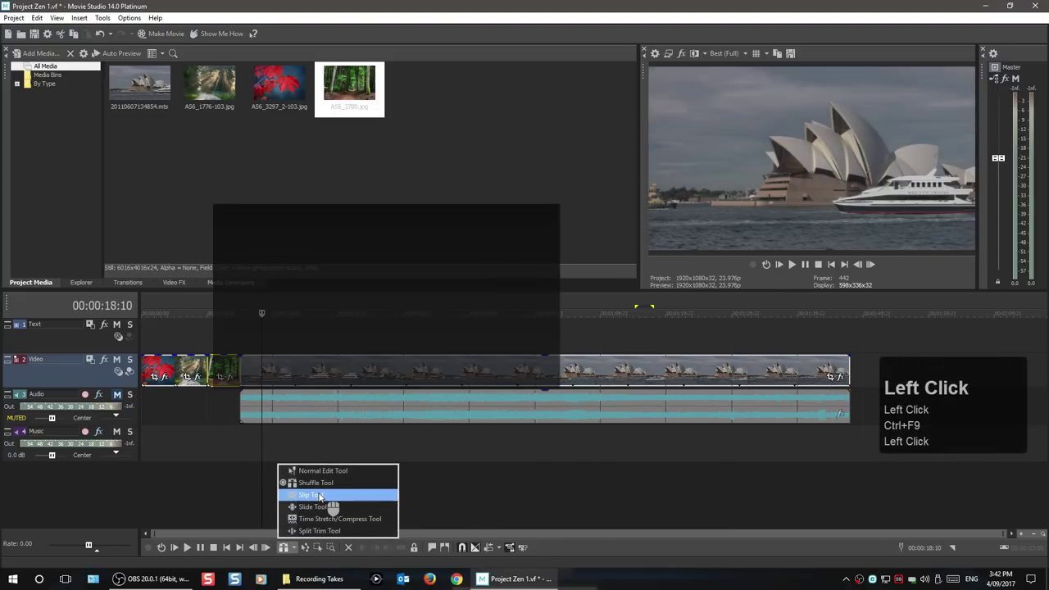
{"action": "left_click", "coordinate": [320, 497]}
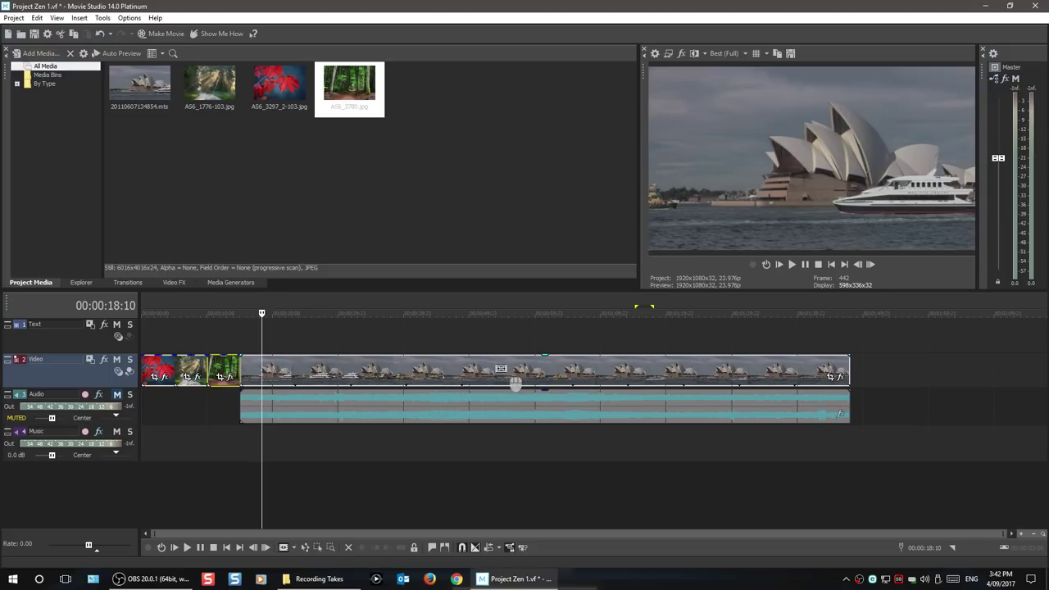
{"action": "left_click", "coordinate": [500, 370]}
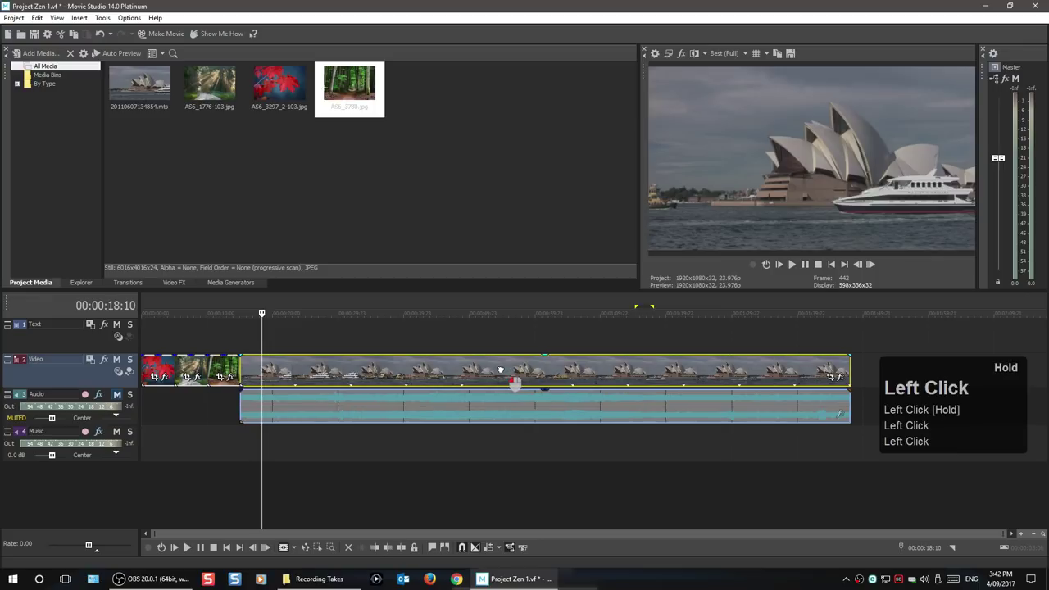
{"action": "left_click_drag", "start_coordinate": [501, 370], "coordinate": [505, 371]}
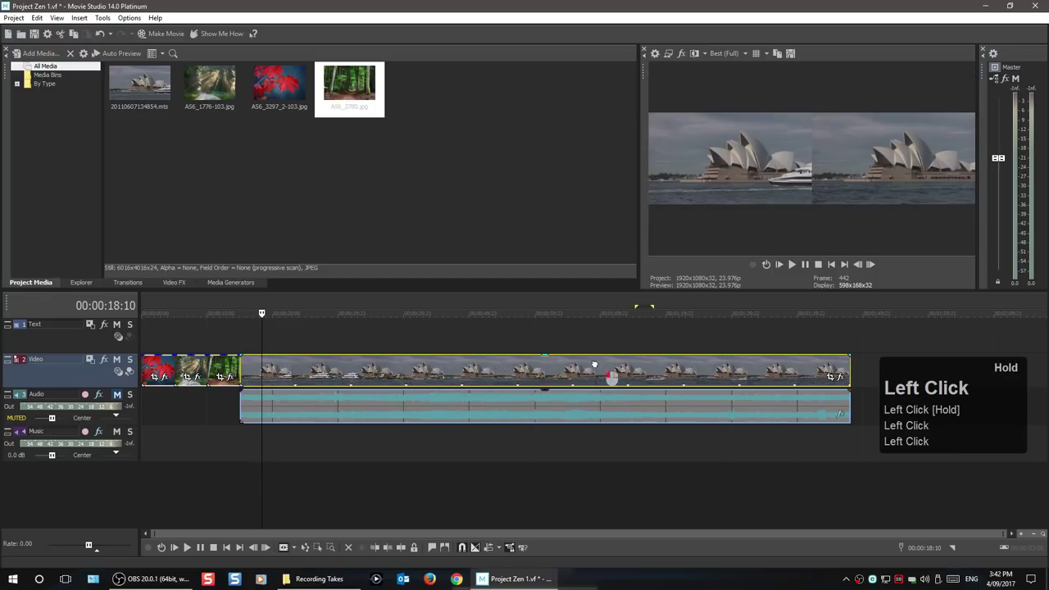
{"action": "left_click_drag", "start_coordinate": [594, 365], "coordinate": [567, 368]}
{"action": "left_click_drag", "start_coordinate": [688, 370], "coordinate": [430, 374]}
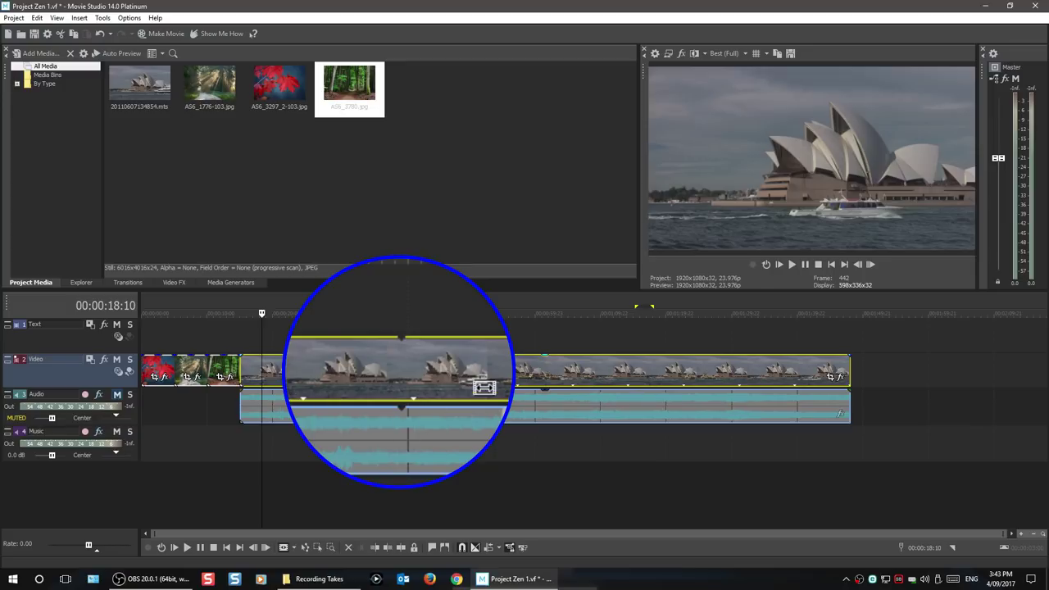
{"action": "left_click_drag", "start_coordinate": [400, 337], "coordinate": [480, 377]}
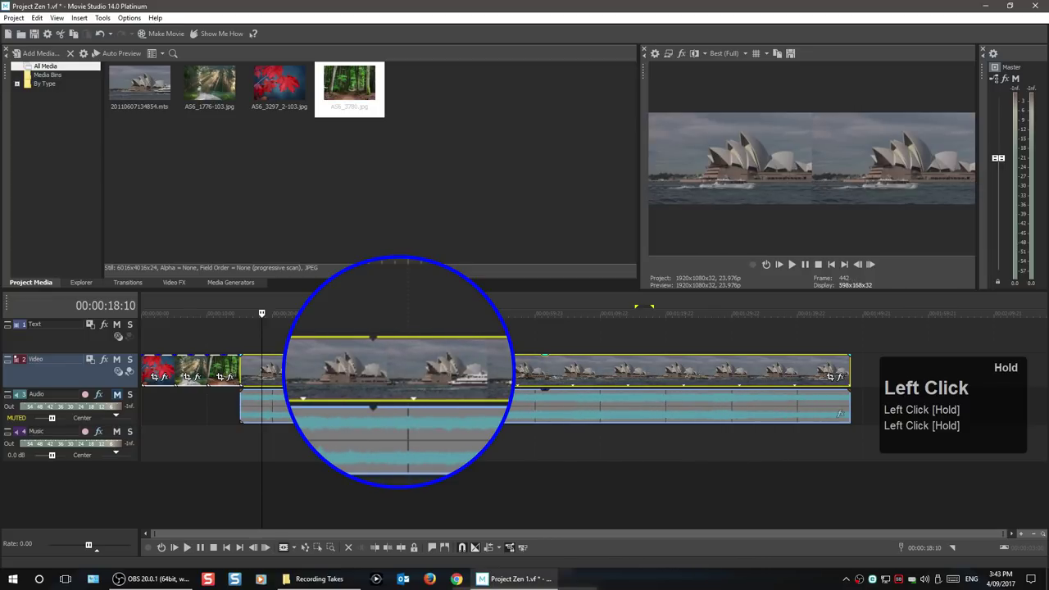
{"action": "left_click_drag", "start_coordinate": [399, 373], "coordinate": [430, 377]}
{"action": "left_click_drag", "start_coordinate": [354, 383], "coordinate": [530, 384]}
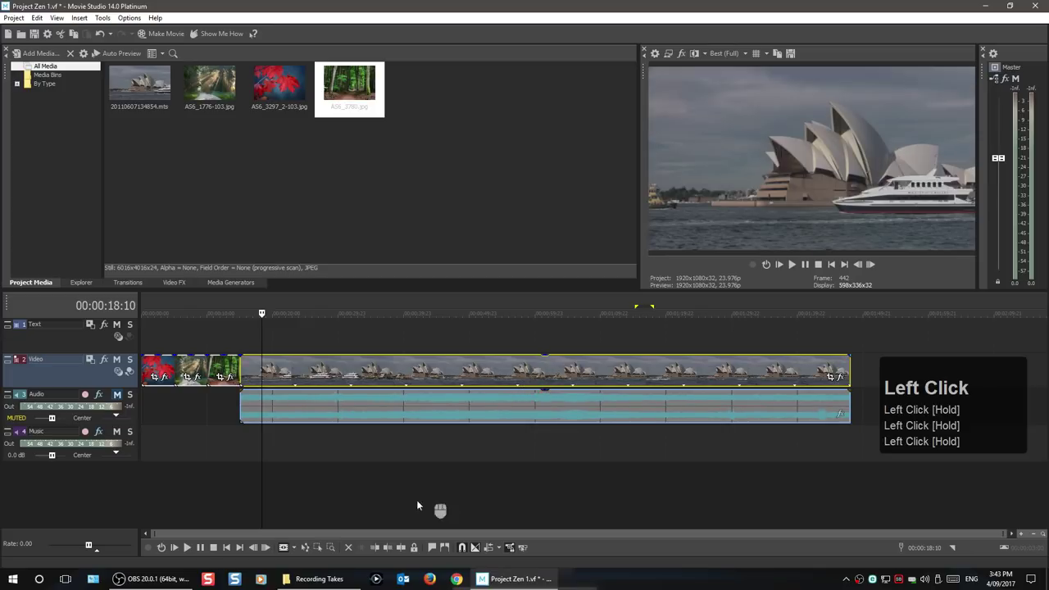
Use the Slide Tool to slide the opera house clip later on the timeline and back against the green forest still.
{"action": "left_click", "coordinate": [295, 547]}
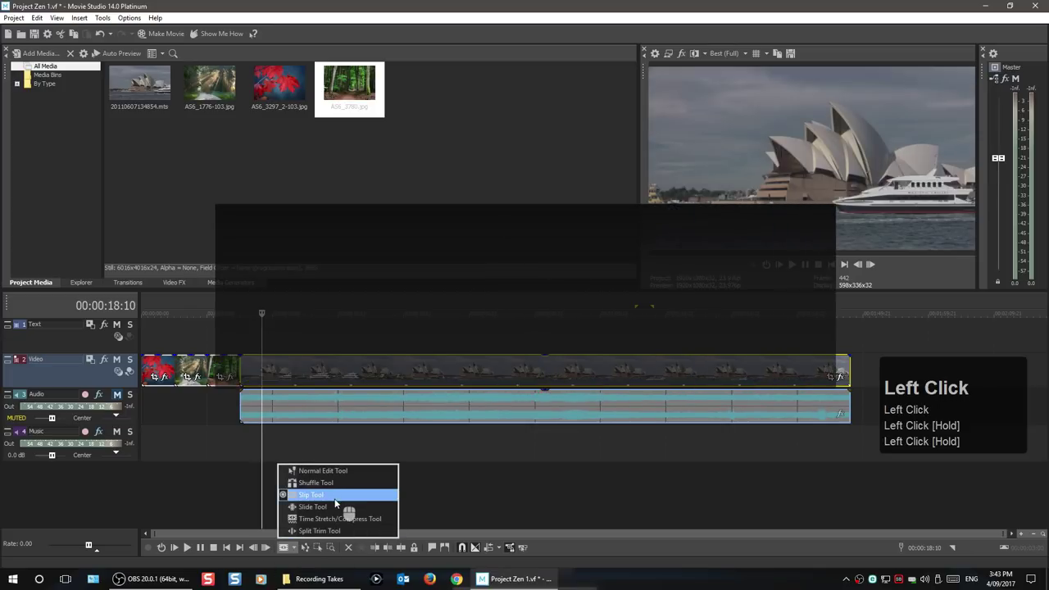
{"action": "left_click", "coordinate": [326, 507]}
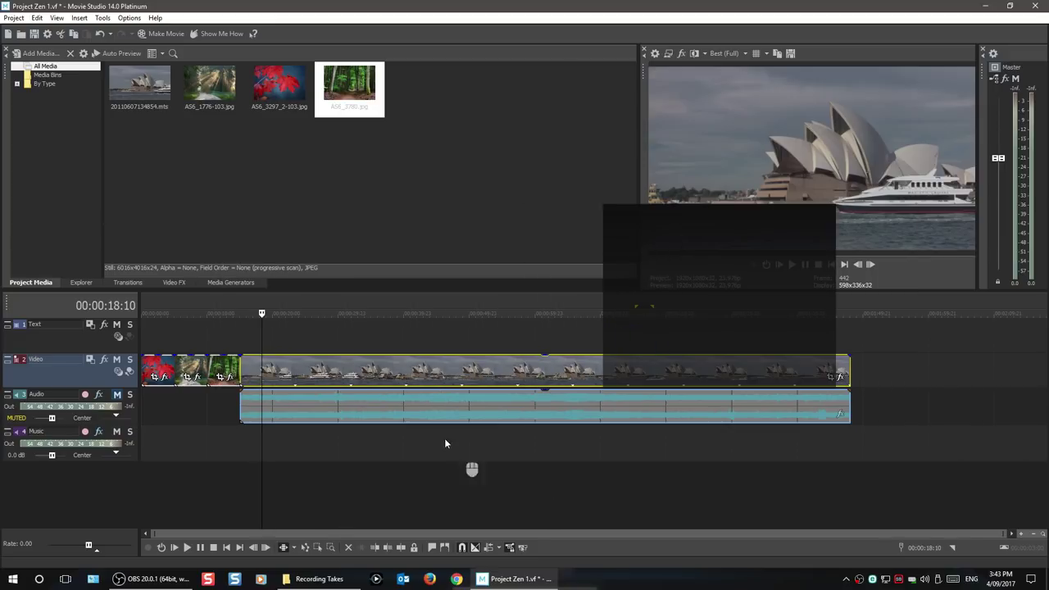
{"action": "left_click_drag", "start_coordinate": [371, 369], "coordinate": [672, 373]}
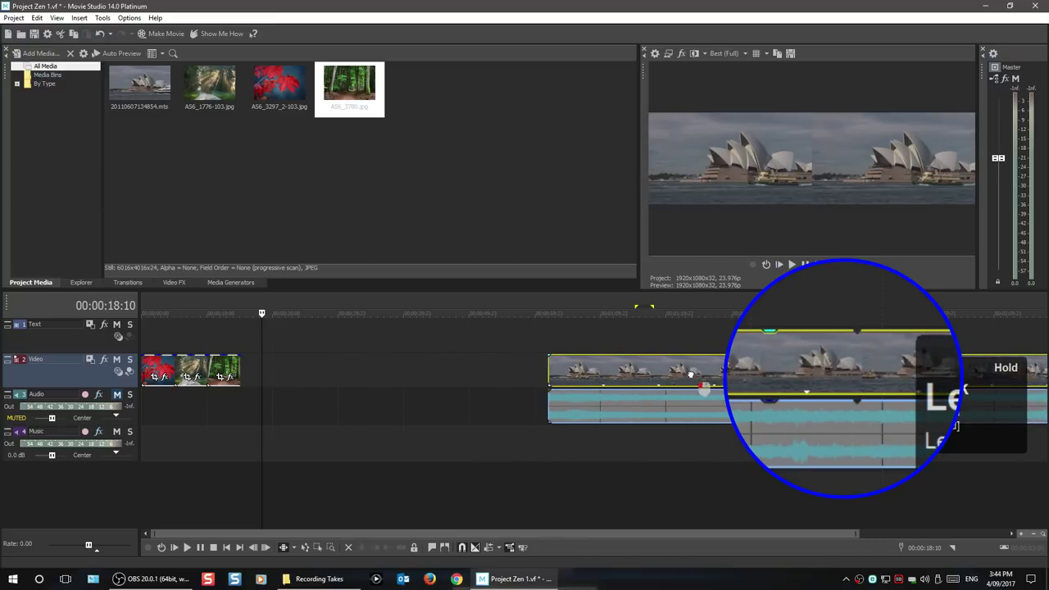
{"action": "left_click_drag", "start_coordinate": [758, 376], "coordinate": [398, 386]}
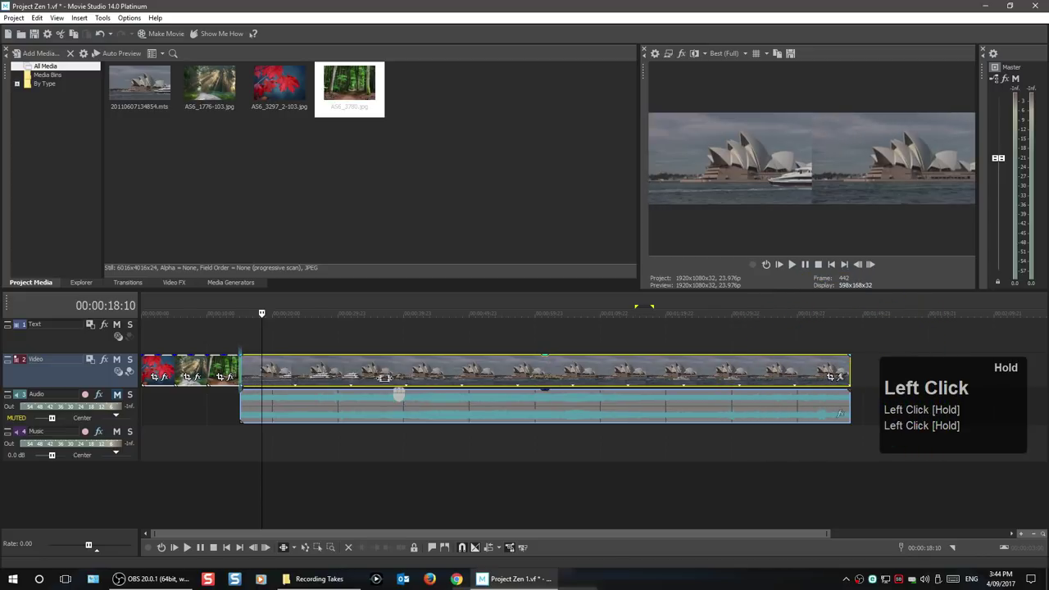
Compress the opera house clip by about 1:01 from its end with the Time Stretch/Compress Tool and show Active Take Information on the events.
{"action": "left_click", "coordinate": [292, 548]}
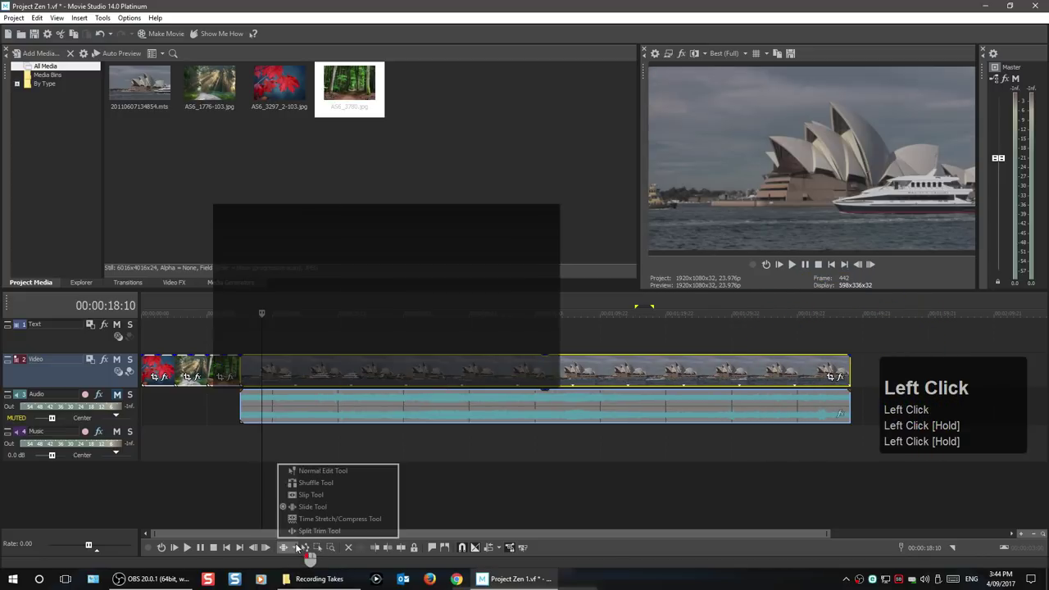
{"action": "left_click", "coordinate": [332, 520]}
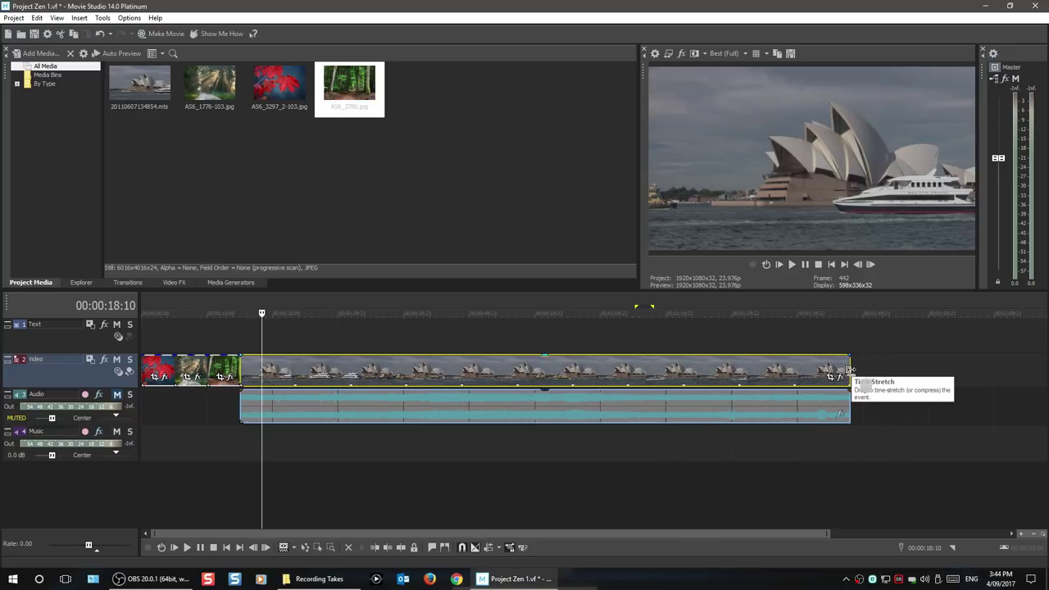
{"action": "left_click_drag", "start_coordinate": [849, 364], "coordinate": [449, 366]}
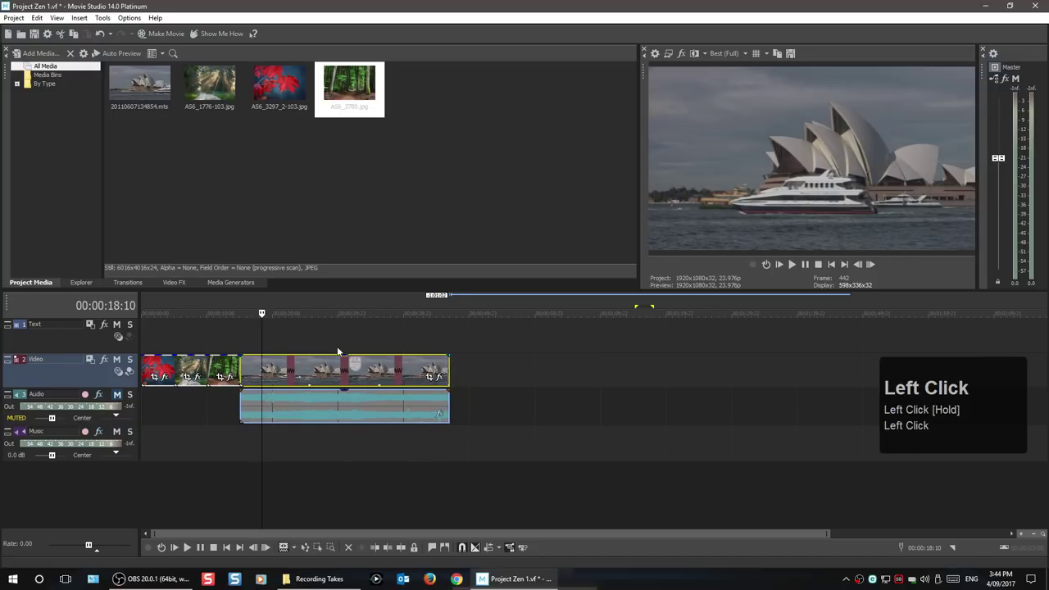
{"action": "left_click", "coordinate": [56, 17]}
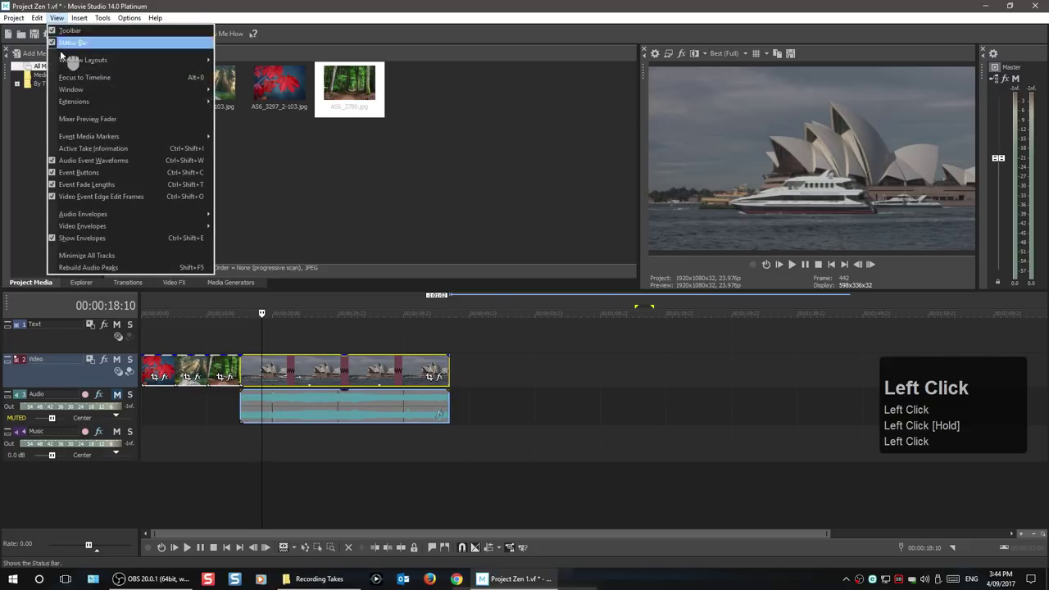
{"action": "left_click", "coordinate": [77, 147]}
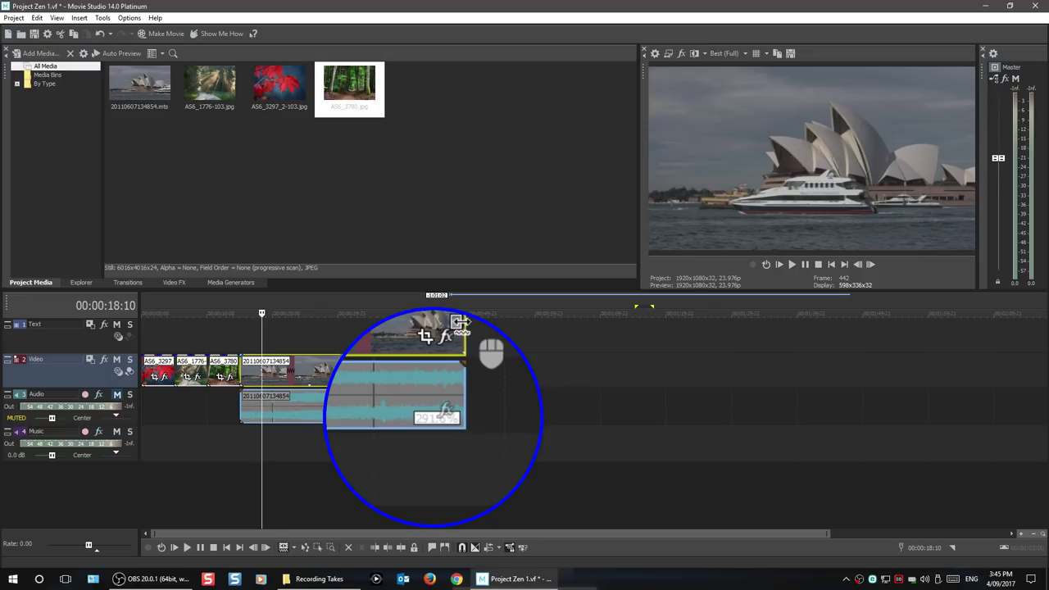
Compress the opera house clip by a further 20 frames and play the sped-up footage, pausing at 00:00:23:02.
{"action": "left_click_drag", "start_coordinate": [458, 322], "coordinate": [447, 326]}
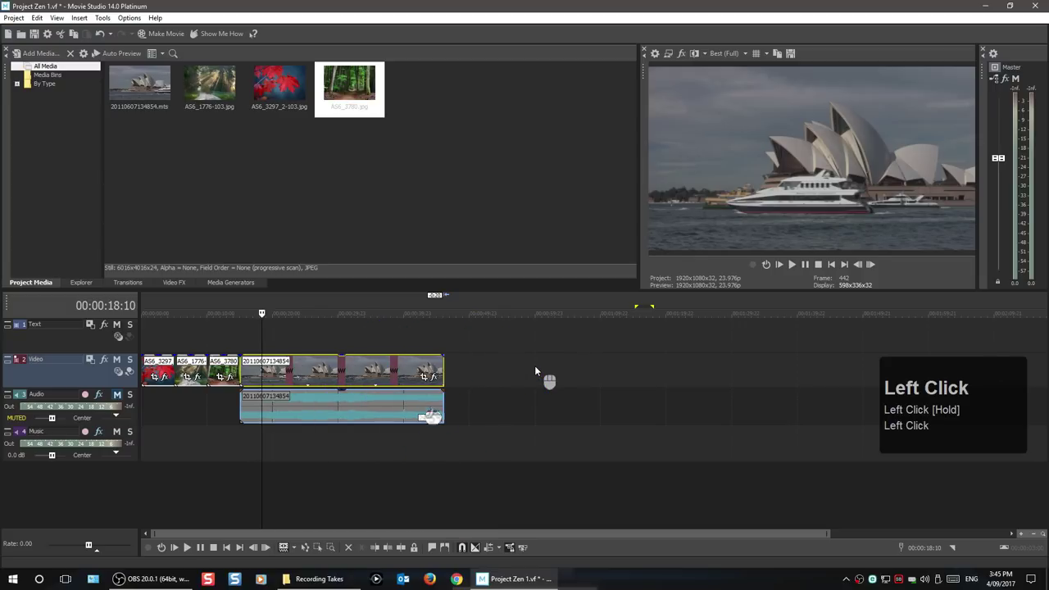
{"action": "key", "text": "space"}
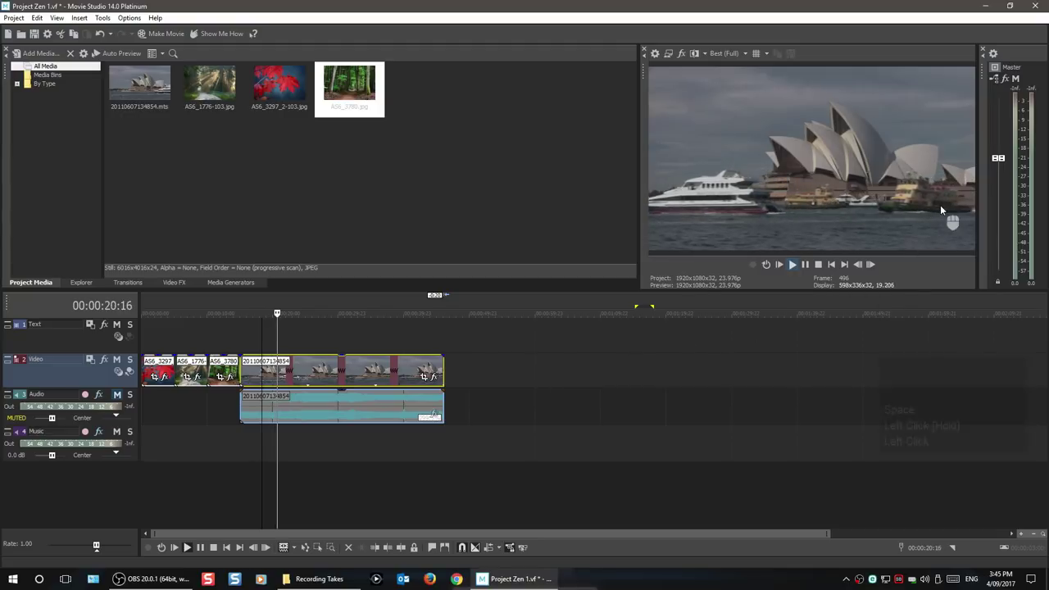
{"action": "left_click", "coordinate": [806, 265]}
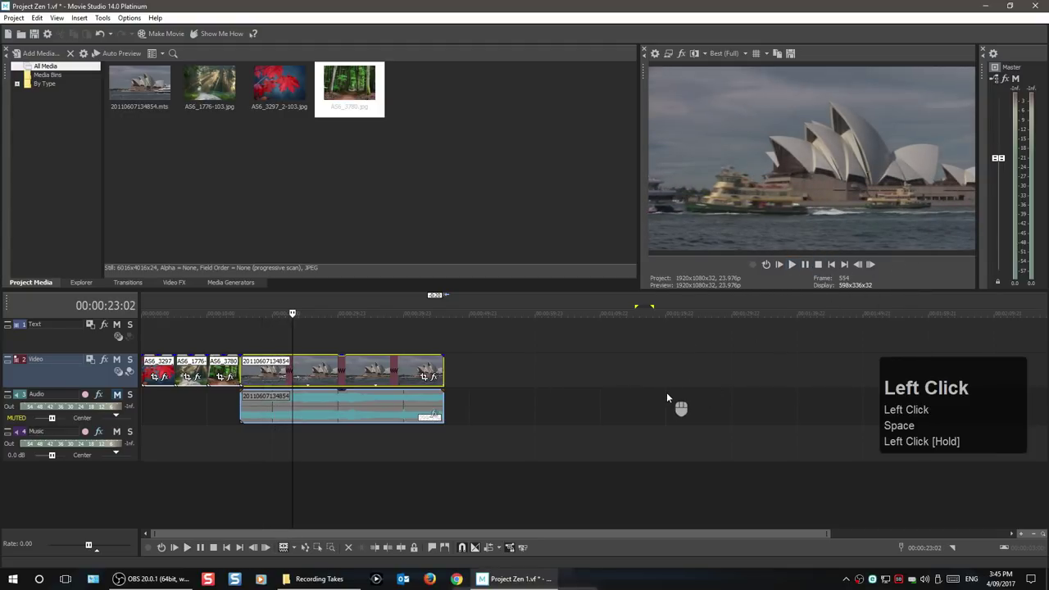
Stretch the opera house clip's end by about 1:29 and again by about 1:31, then play the slowed footage from 00:02:06:23 and pause it.
{"action": "left_click_drag", "start_coordinate": [443, 369], "coordinate": [1026, 374]}
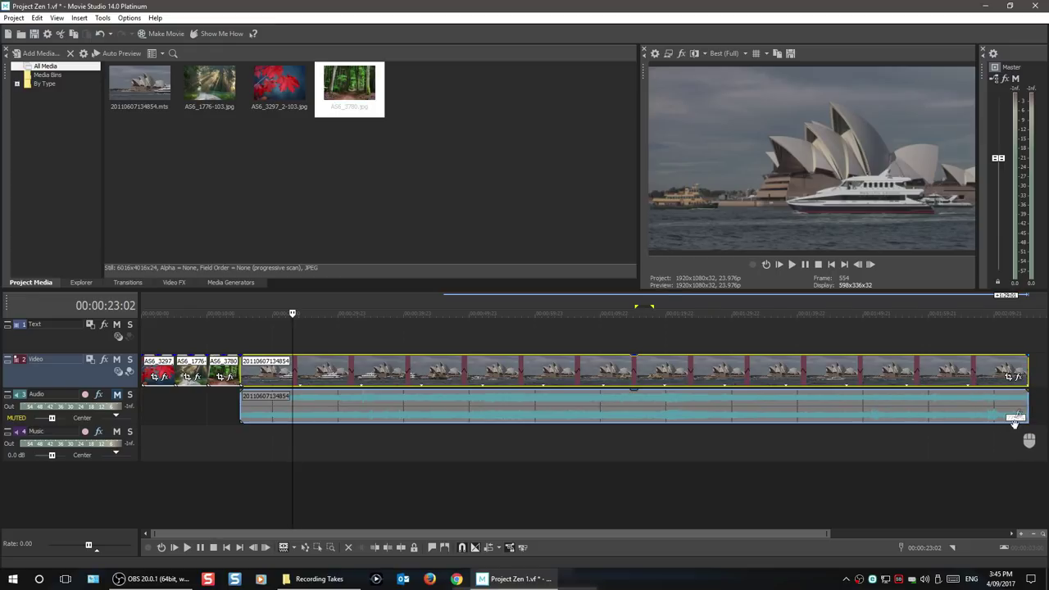
{"action": "left_click_drag", "start_coordinate": [1026, 369], "coordinate": [1021, 377]}
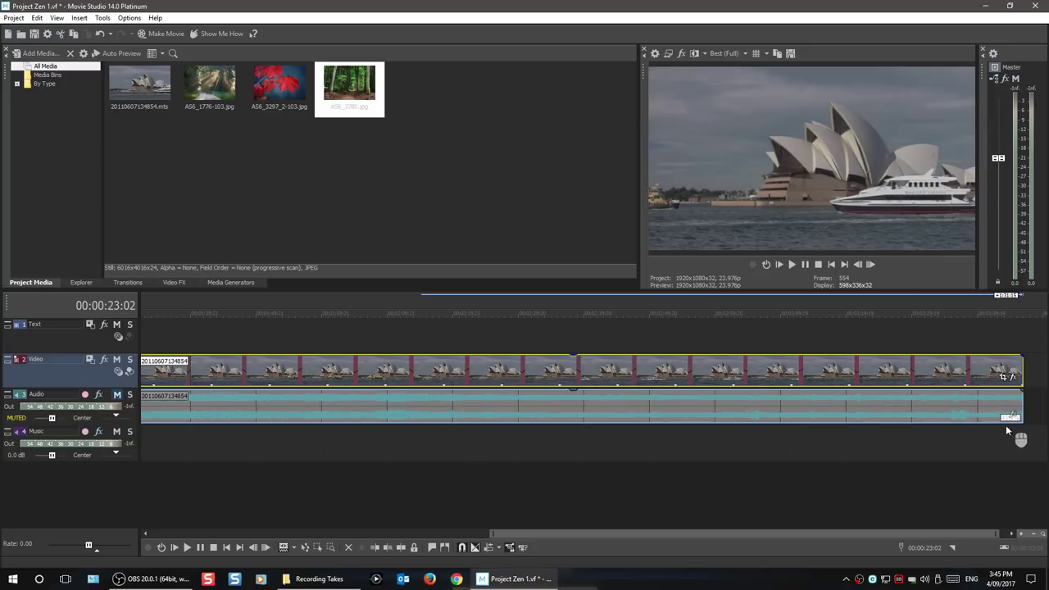
{"action": "left_click", "coordinate": [368, 440]}
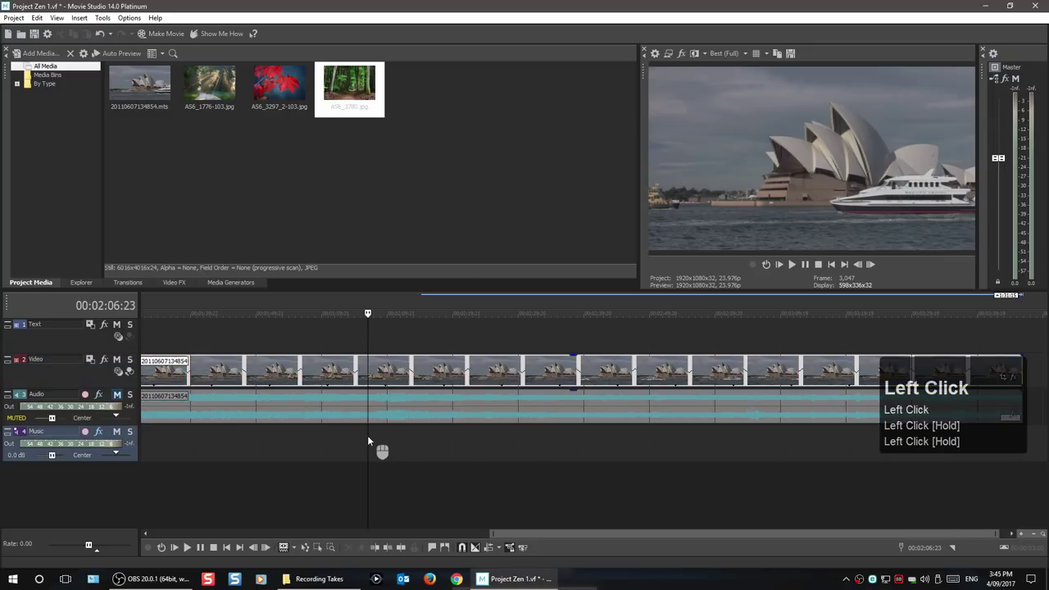
{"action": "left_click", "coordinate": [790, 264]}
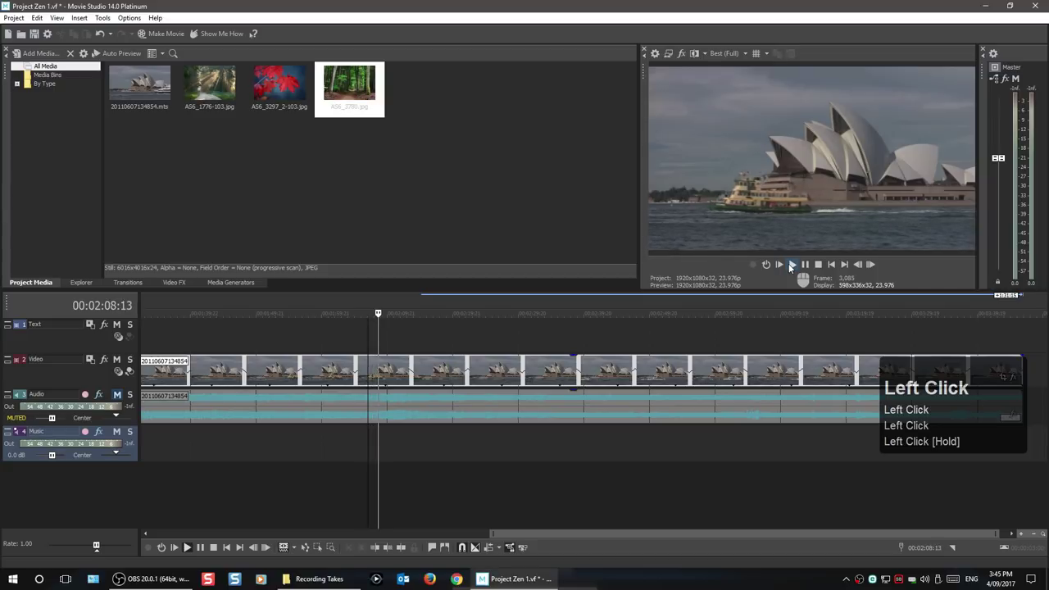
{"action": "left_click", "coordinate": [803, 265]}
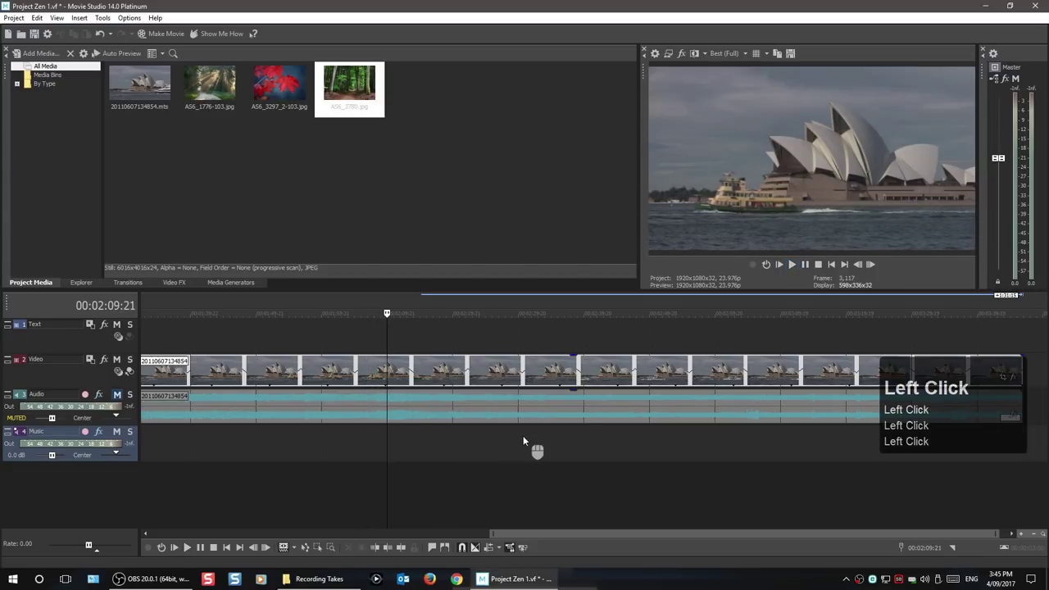
Place the cursor at 00:00:33:10 in the opera house clip and zoom the timeline in until individual frames can be seen.
{"action": "scroll", "coordinate": [277, 333], "scroll_direction": "down", "scroll_amount": 5}
{"action": "left_click", "coordinate": [273, 343]}
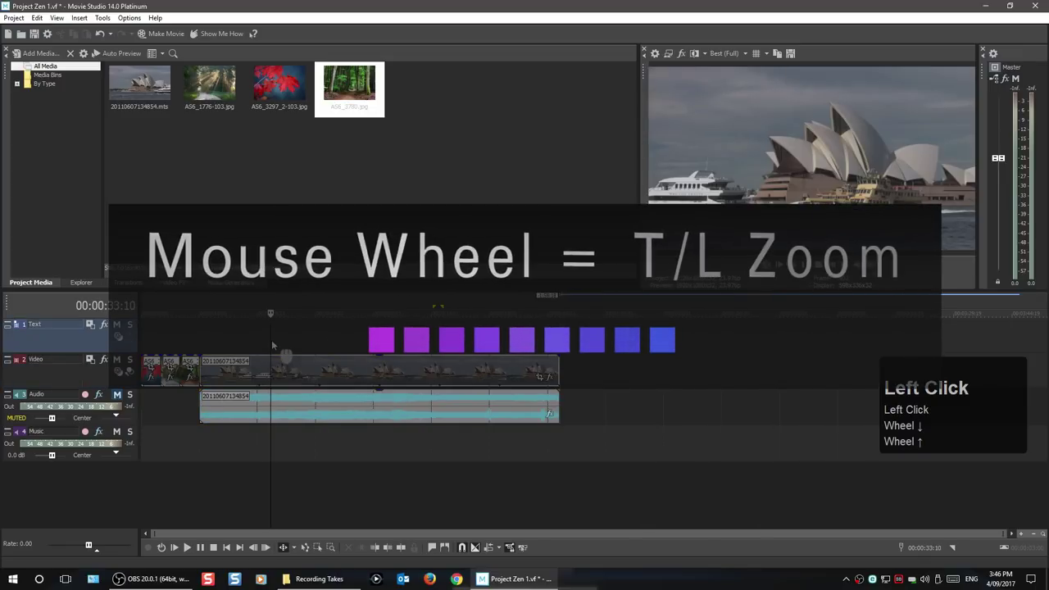
{"action": "scroll", "coordinate": [273, 341], "scroll_direction": "up", "scroll_amount": 2}
{"action": "scroll", "coordinate": [410, 362], "scroll_direction": "up", "scroll_amount": 2}
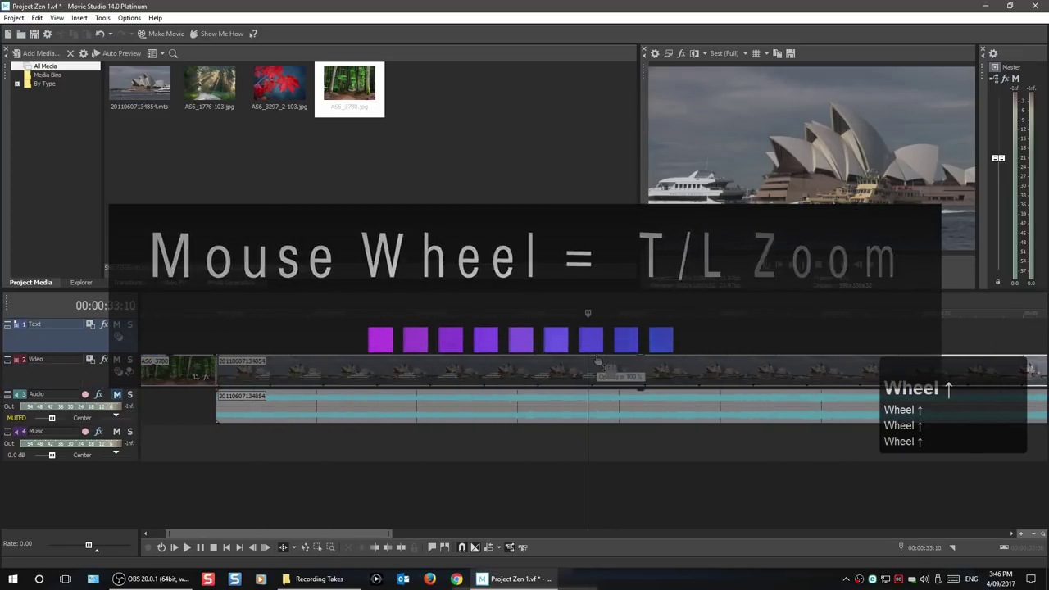
{"action": "scroll", "coordinate": [587, 360], "scroll_direction": "up", "scroll_amount": 3}
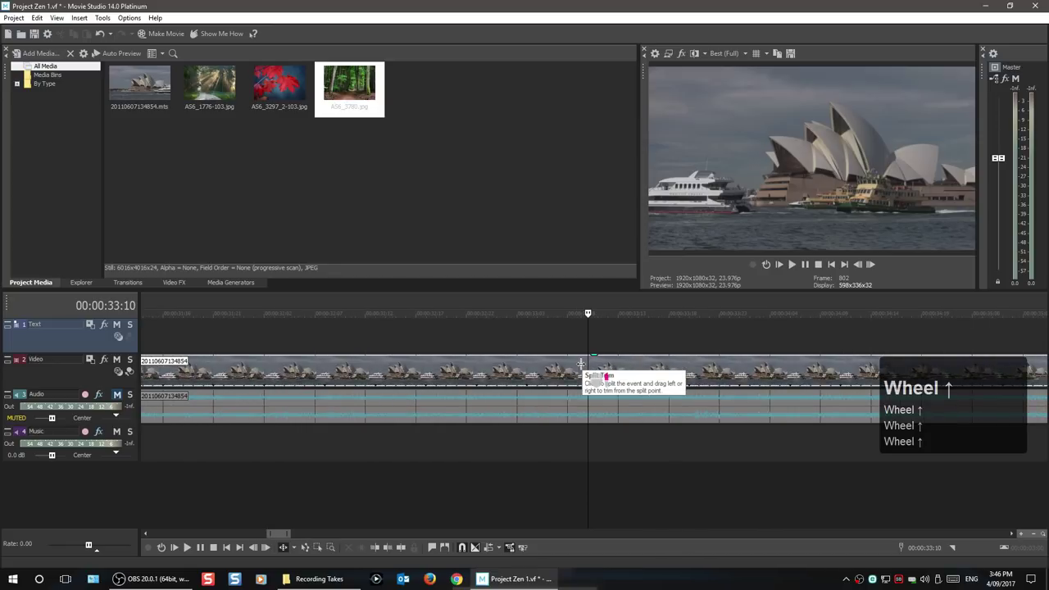
{"action": "scroll", "coordinate": [580, 364], "scroll_direction": "down", "scroll_amount": 2}
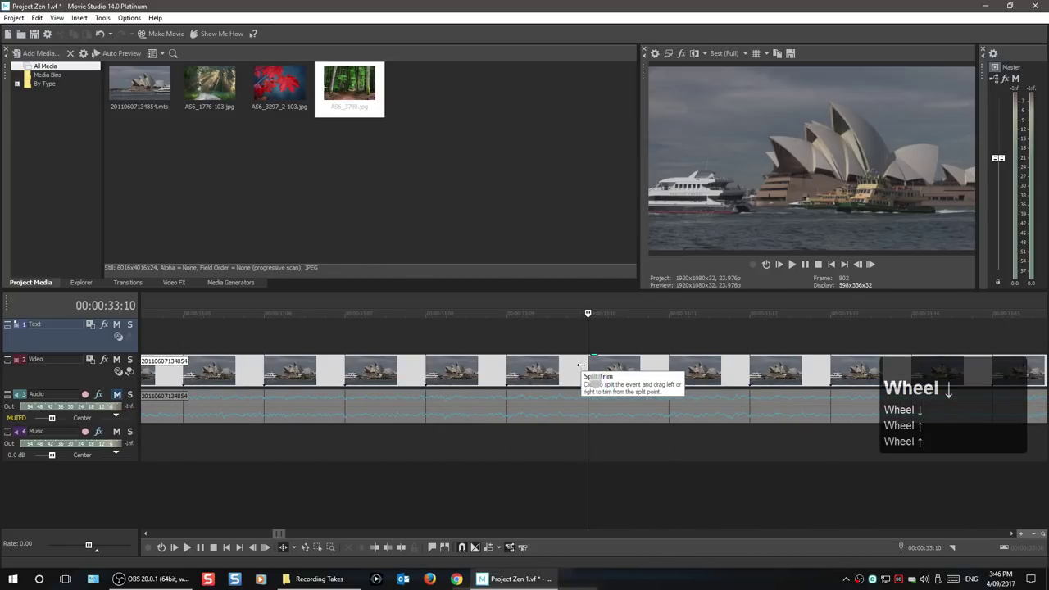
{"action": "scroll", "coordinate": [580, 364], "scroll_direction": "up", "scroll_amount": 2}
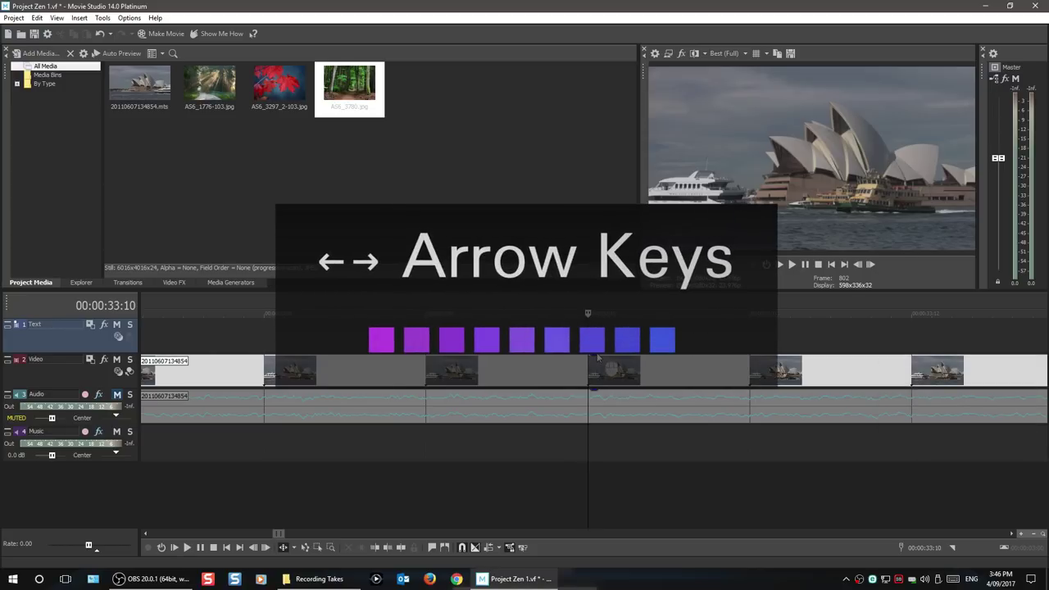
Step the cursor frame by frame backward and forward around 00:00:33:10, ending at 00:00:33:09, and zoom back out to the whole project.
{"action": "key", "text": "Left"}
{"action": "key", "text": "Left"}
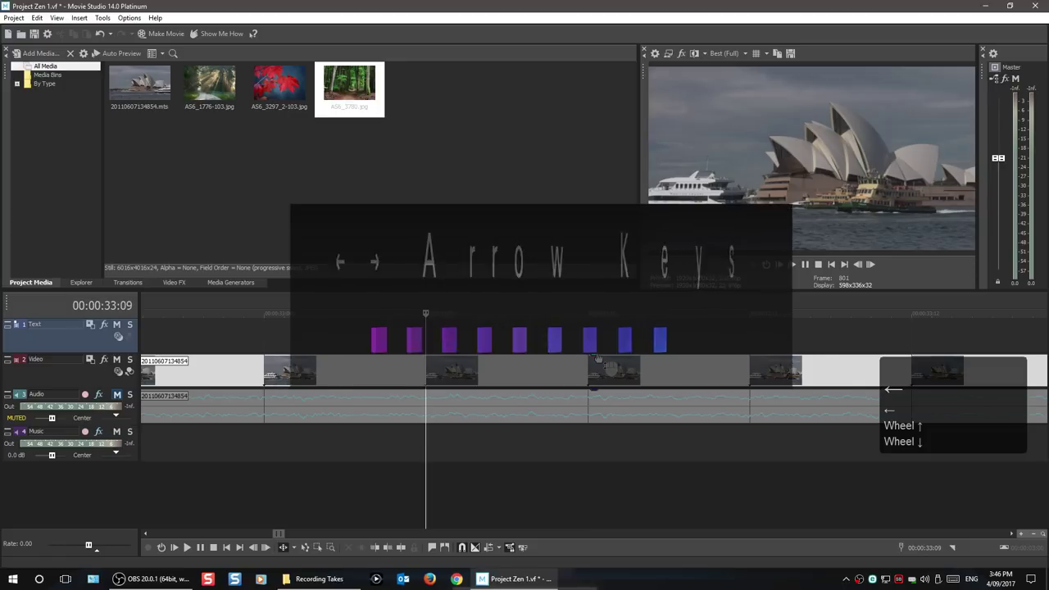
{"action": "key", "text": "Right"}
{"action": "key", "text": "Right"}
{"action": "scroll", "coordinate": [576, 360], "scroll_direction": "down", "scroll_amount": 1}
{"action": "scroll", "coordinate": [522, 369], "scroll_direction": "up", "scroll_amount": 2}
{"action": "scroll", "coordinate": [522, 369], "scroll_direction": "down", "scroll_amount": 3}
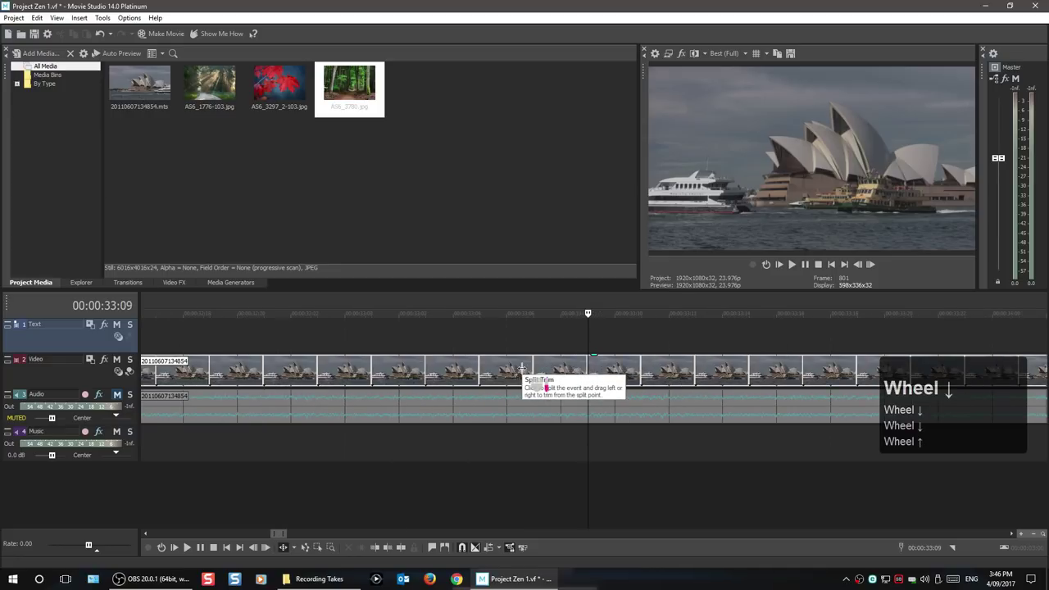
{"action": "scroll", "coordinate": [512, 370], "scroll_direction": "down", "scroll_amount": 4}
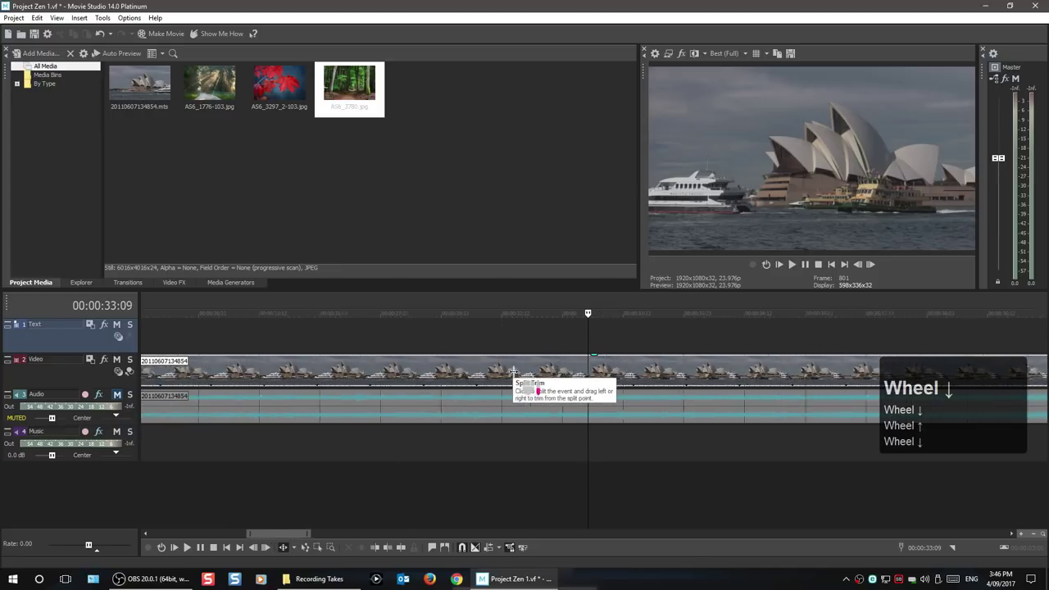
{"action": "scroll", "coordinate": [304, 543], "scroll_direction": "up", "scroll_amount": 1}
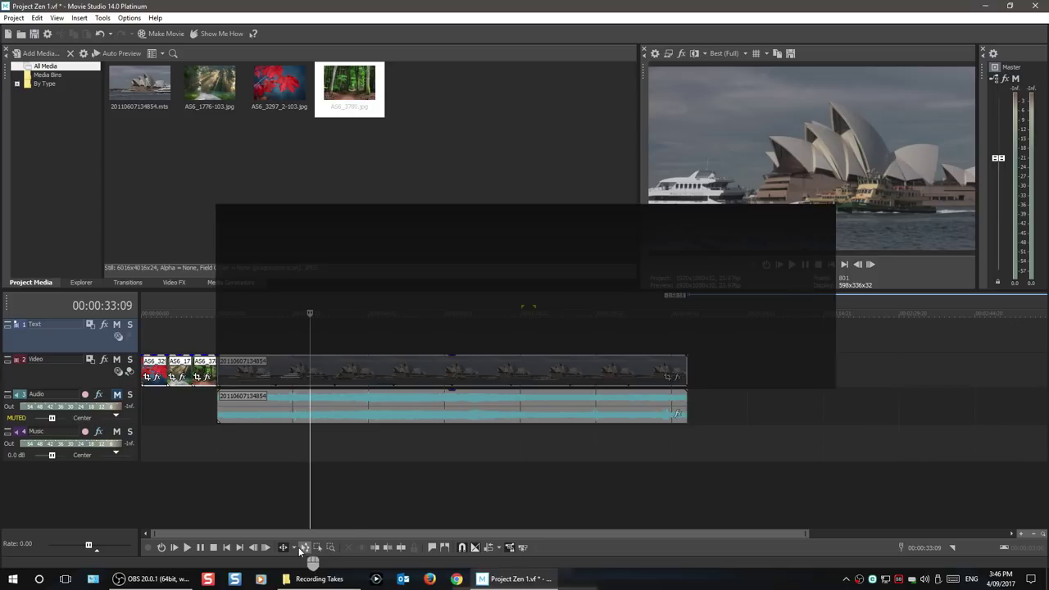
Try the Split Trim Tool on the opera house clip: trim forward from a split, undo it, and split again trimming backward.
{"action": "left_click", "coordinate": [531, 372]}
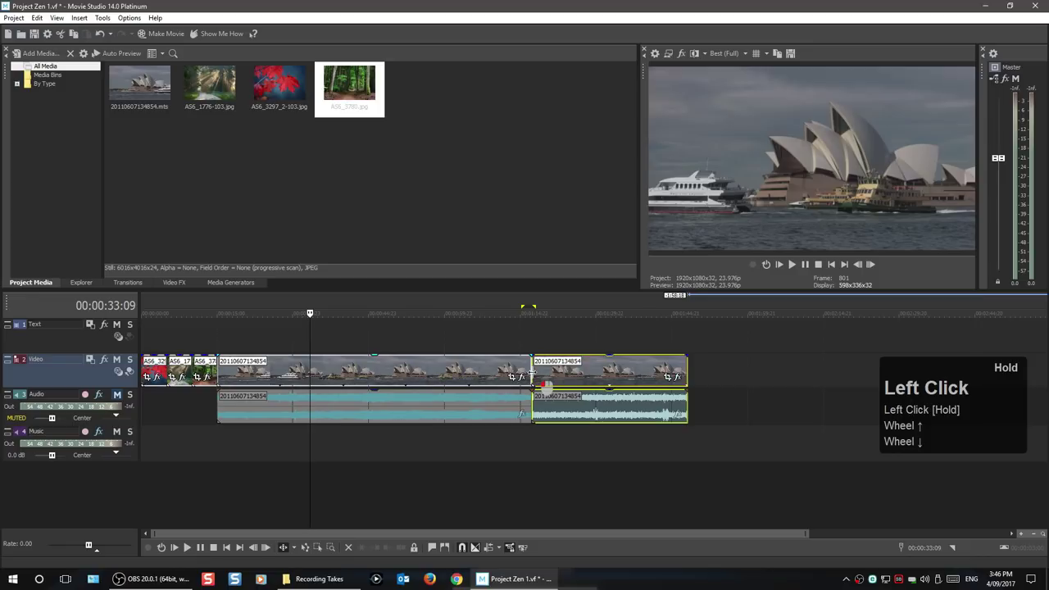
{"action": "left_click_drag", "start_coordinate": [533, 372], "coordinate": [579, 371]}
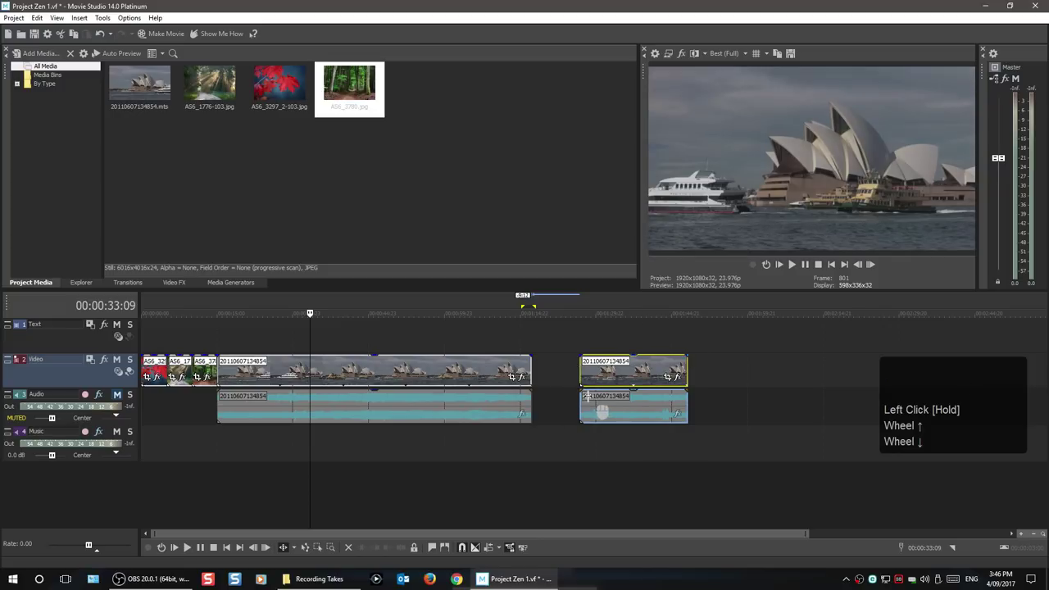
{"action": "key", "text": "ctrl+z"}
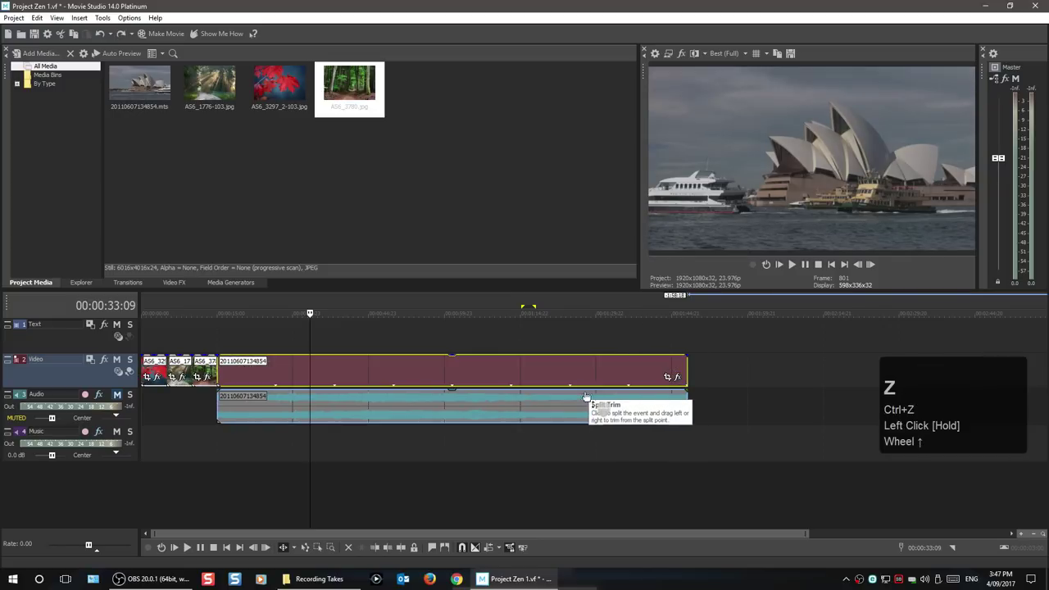
{"action": "left_click", "coordinate": [562, 375]}
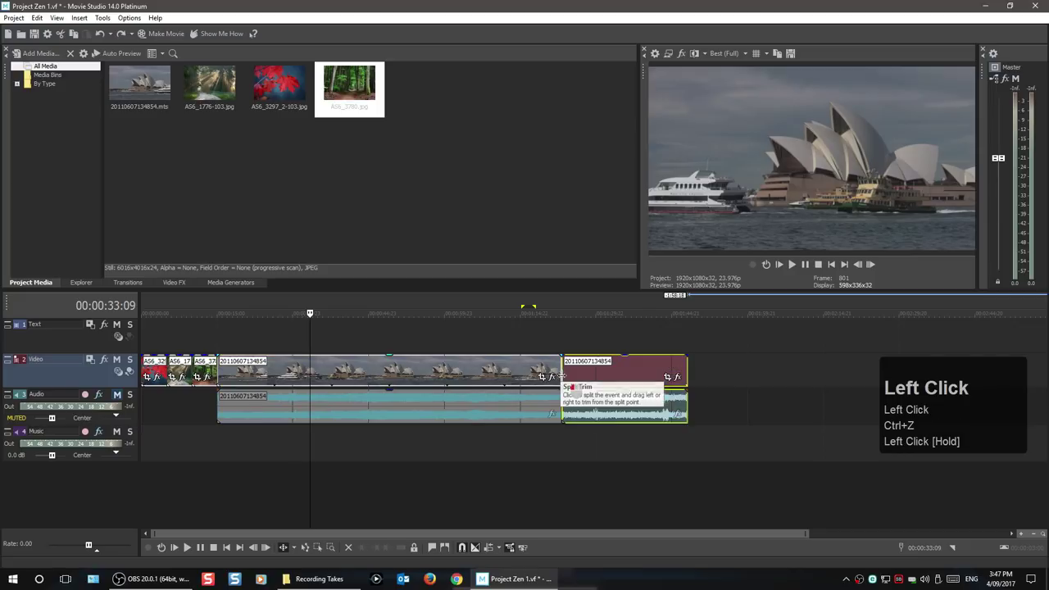
{"action": "left_click_drag", "start_coordinate": [562, 376], "coordinate": [518, 376]}
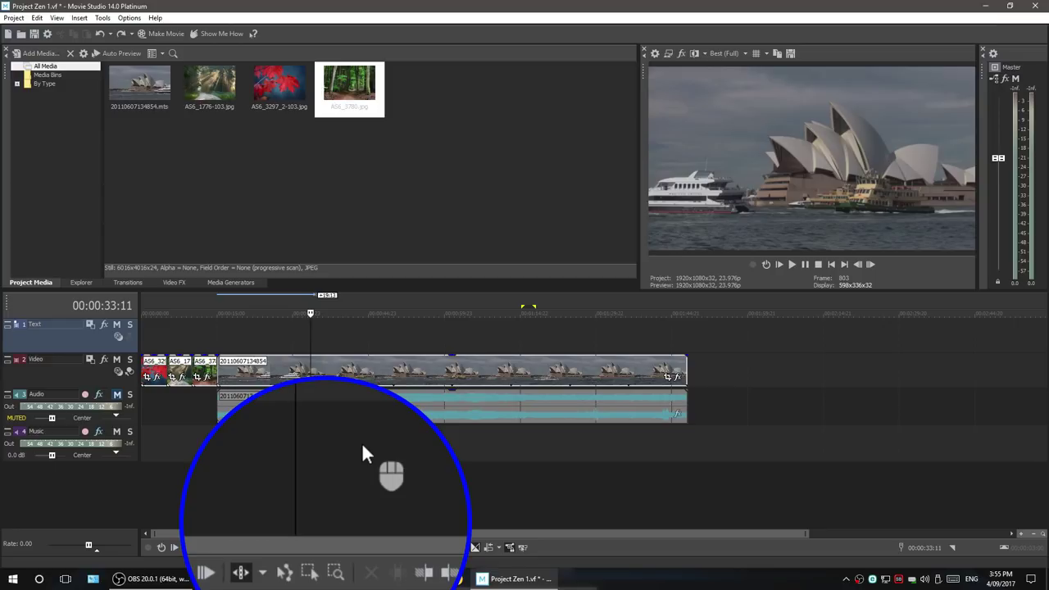
Switch from the Split Trim Tool to the Normal Edit Tool and cycle through all the edit modes back to normal.
{"action": "left_click", "coordinate": [266, 573]}
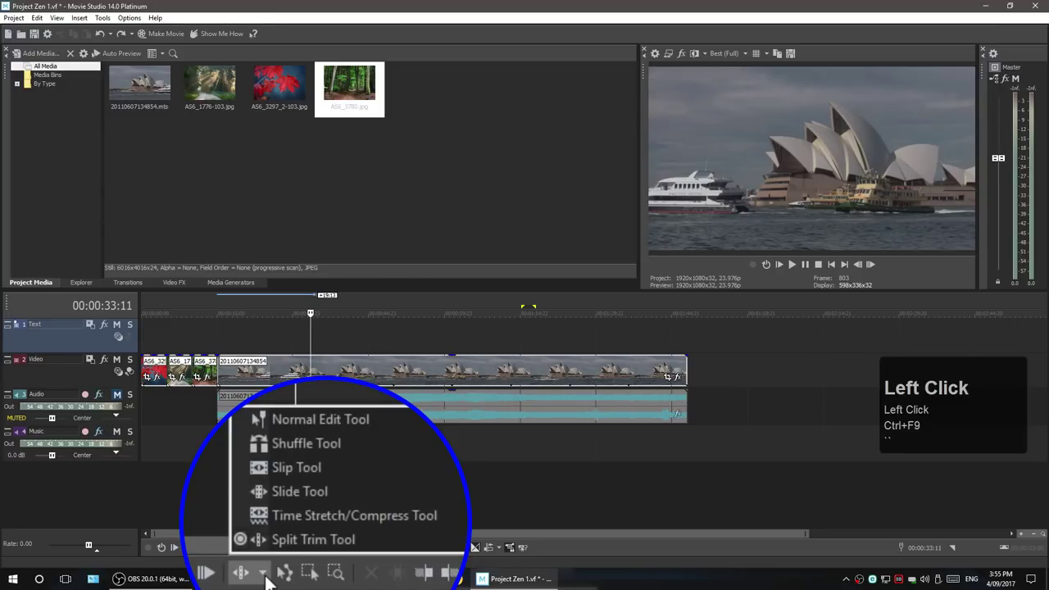
{"action": "left_click", "coordinate": [296, 416]}
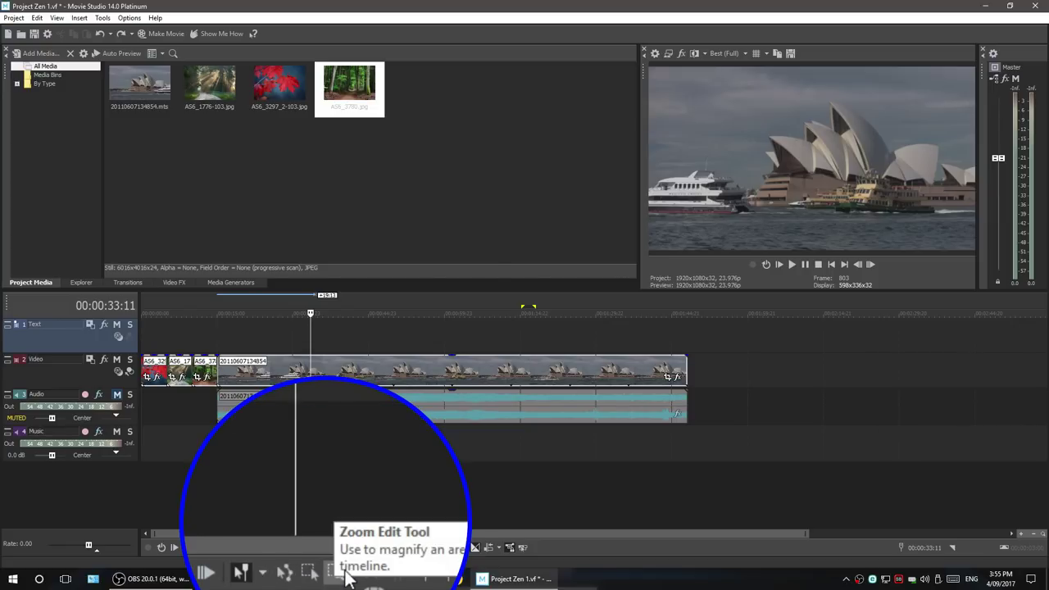
{"action": "key", "text": "d"}
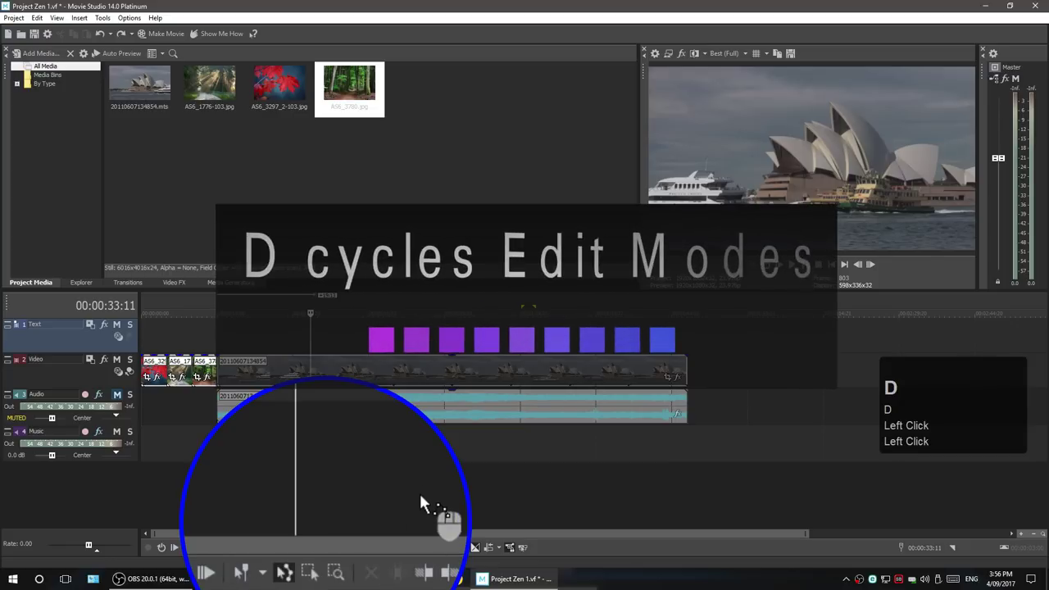
{"action": "key", "text": "d"}
{"action": "key", "text": "d"}
{"action": "key", "text": "d"}
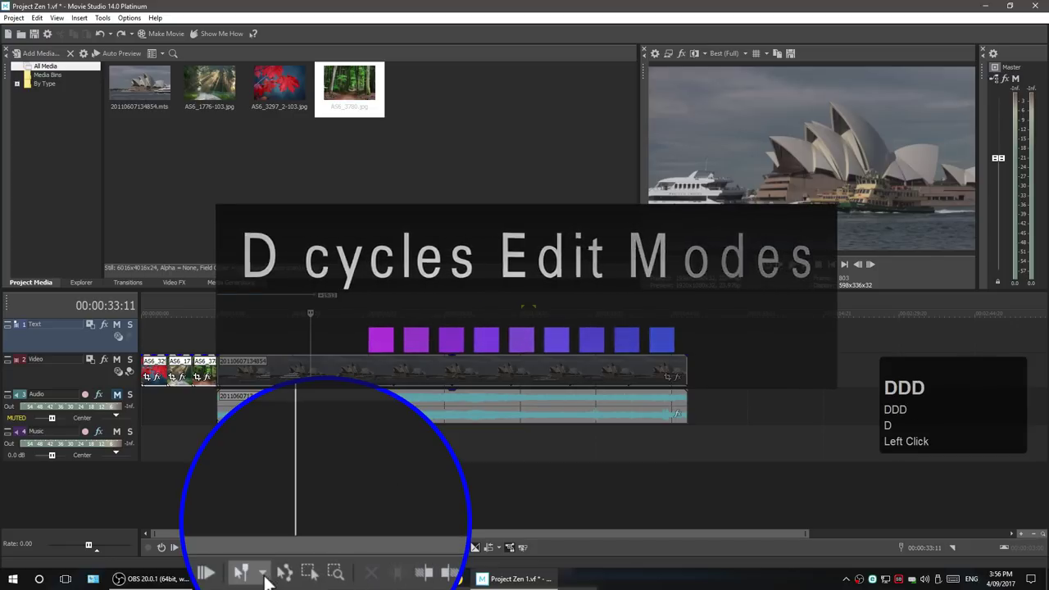
Switch to the Selection Edit Tool and box-select the three stills and the opera house clip with its audio.
{"action": "key", "text": "d"}
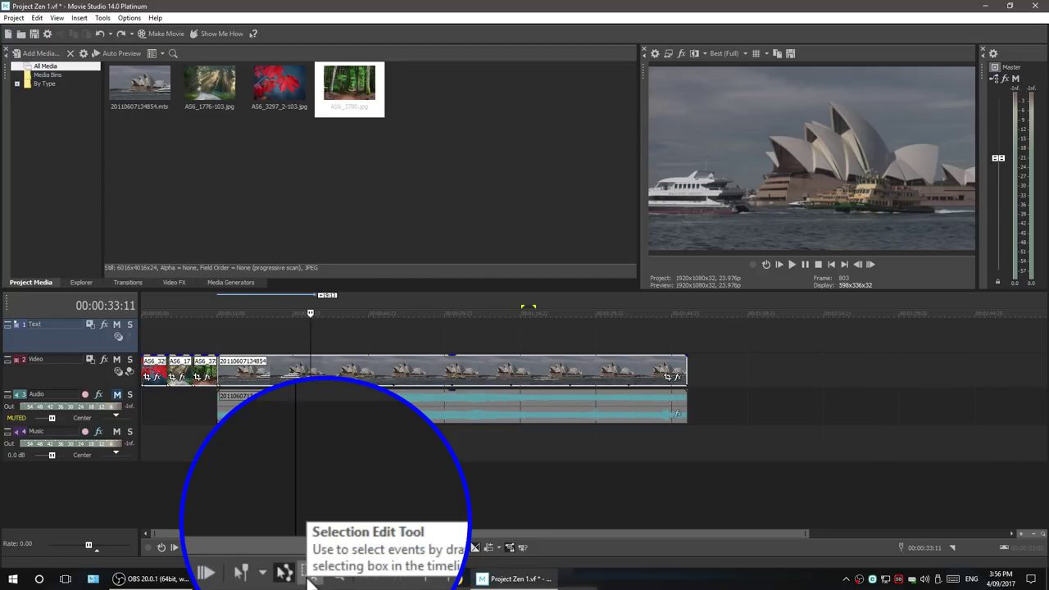
{"action": "key", "text": "d"}
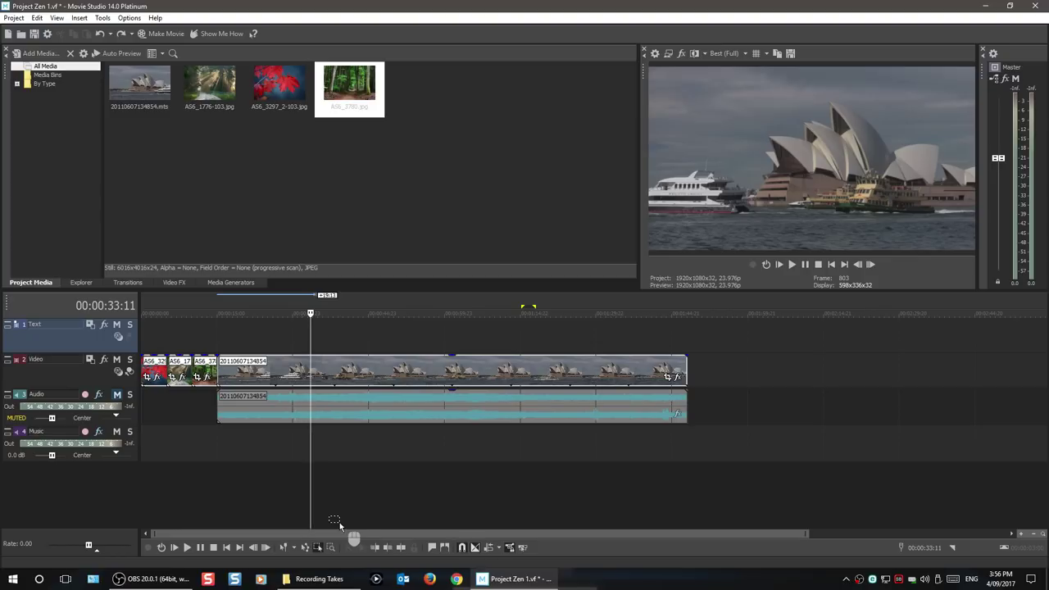
{"action": "left_click_drag", "start_coordinate": [170, 354], "coordinate": [162, 370]}
{"action": "left_click_drag", "start_coordinate": [185, 440], "coordinate": [240, 443]}
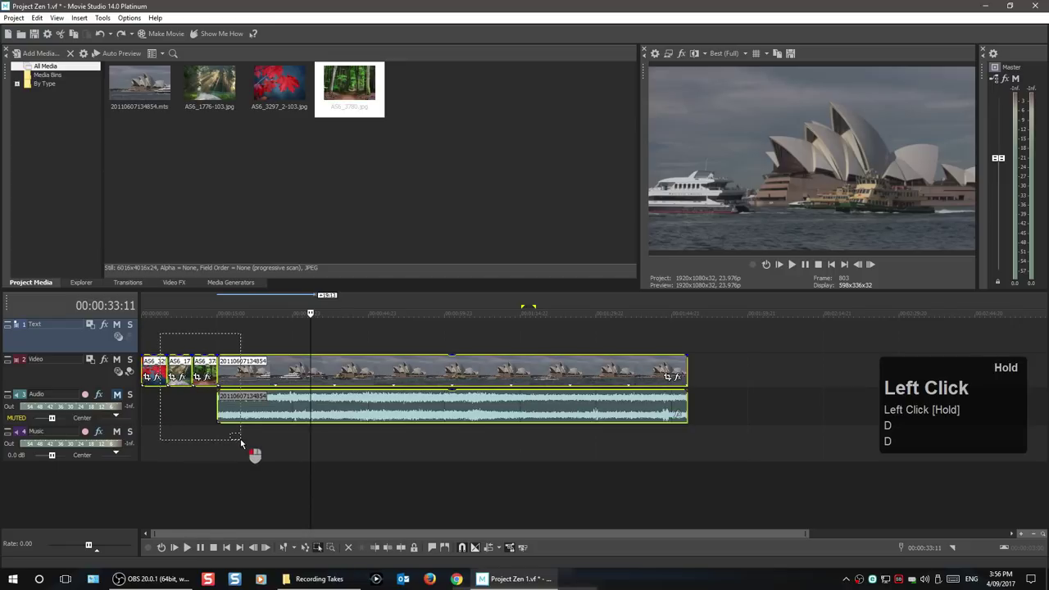
{"action": "left_click_drag", "start_coordinate": [347, 456], "coordinate": [554, 445]}
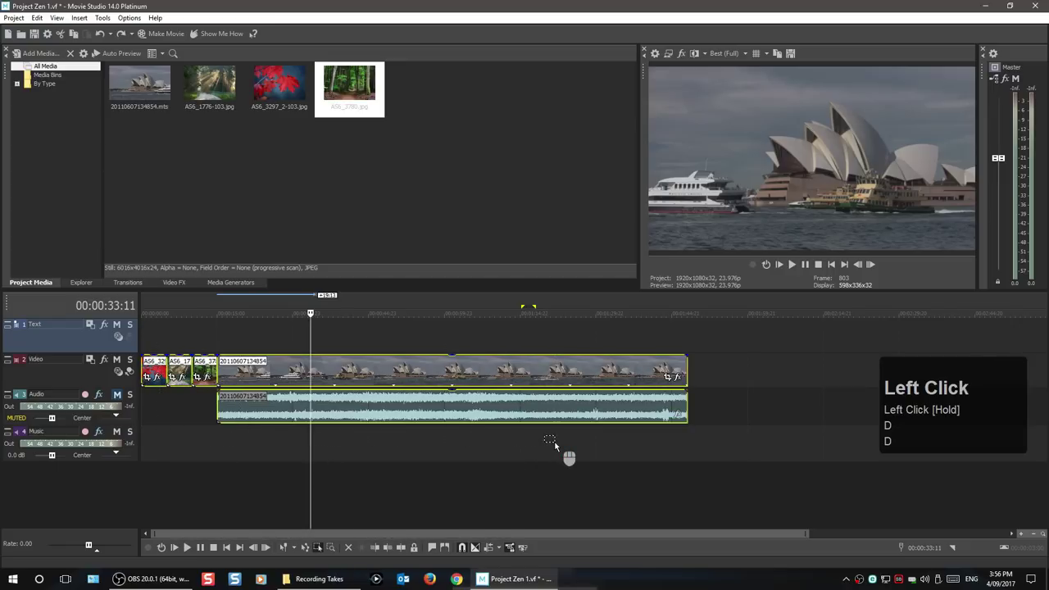
{"action": "left_click_drag", "start_coordinate": [345, 386], "coordinate": [366, 396]}
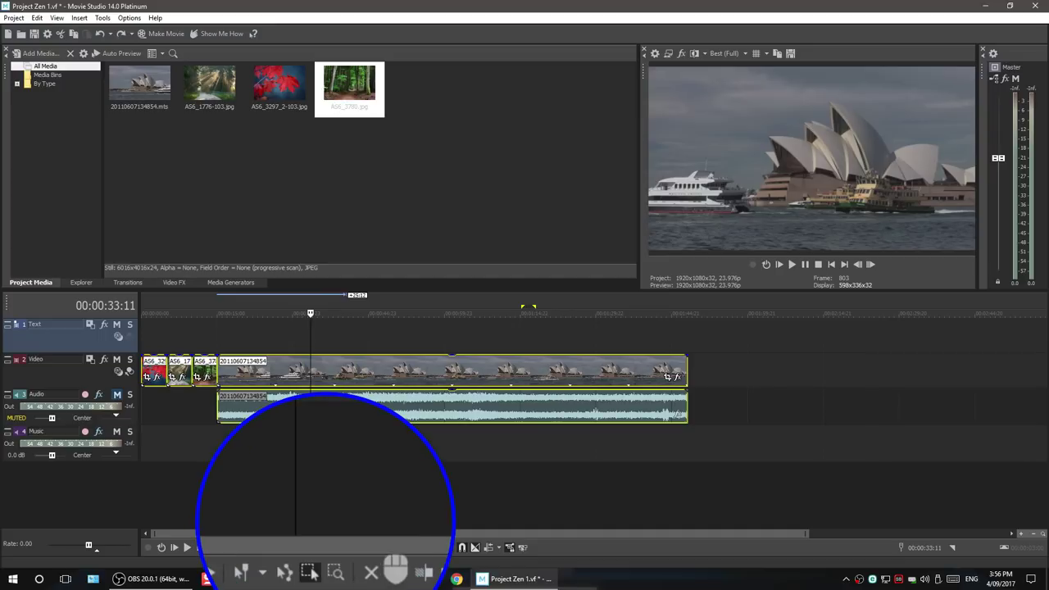
Magnify successively smaller areas of the opera house clip with the Zoom Edit Tool down to single-frame level.
{"action": "key", "text": "d"}
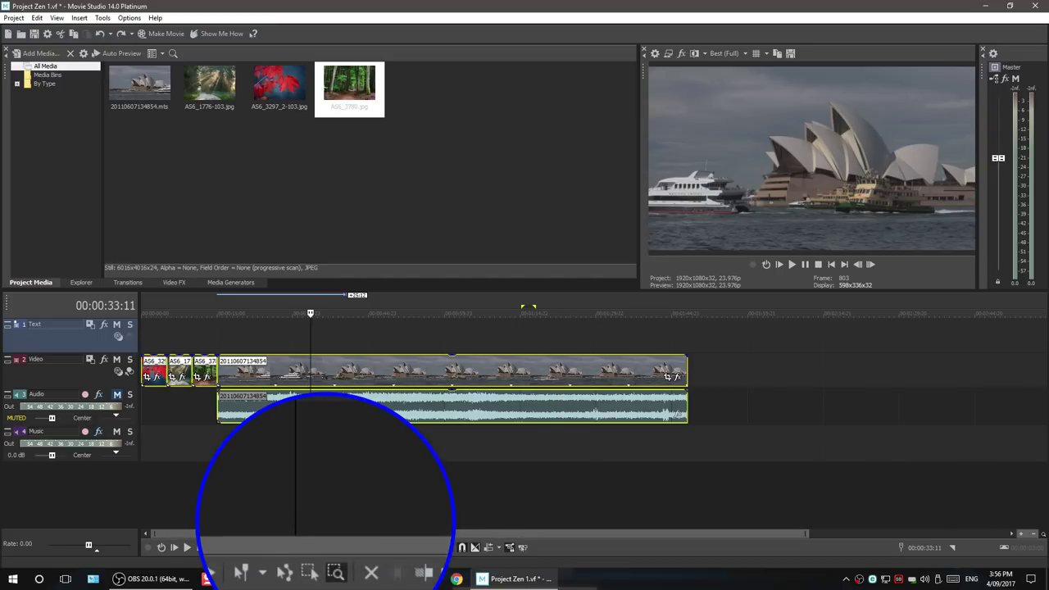
{"action": "left_click", "coordinate": [386, 331]}
{"action": "left_click_drag", "start_coordinate": [387, 340], "coordinate": [506, 444]}
{"action": "left_click", "coordinate": [415, 344]}
{"action": "left_click_drag", "start_coordinate": [415, 343], "coordinate": [538, 447]}
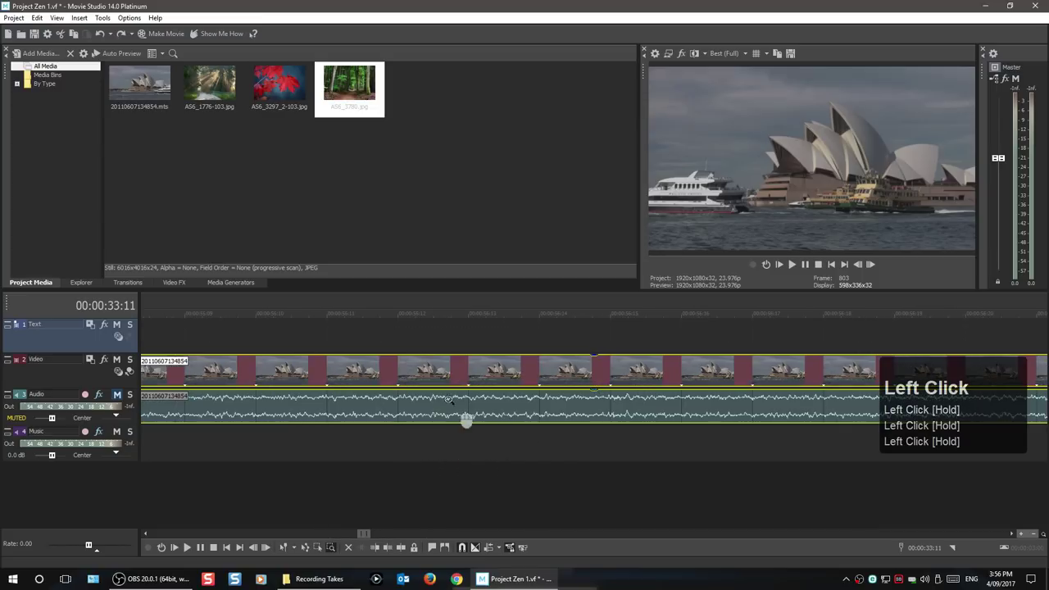
{"action": "left_click_drag", "start_coordinate": [426, 417], "coordinate": [562, 462]}
{"action": "left_click_drag", "start_coordinate": [425, 339], "coordinate": [584, 443]}
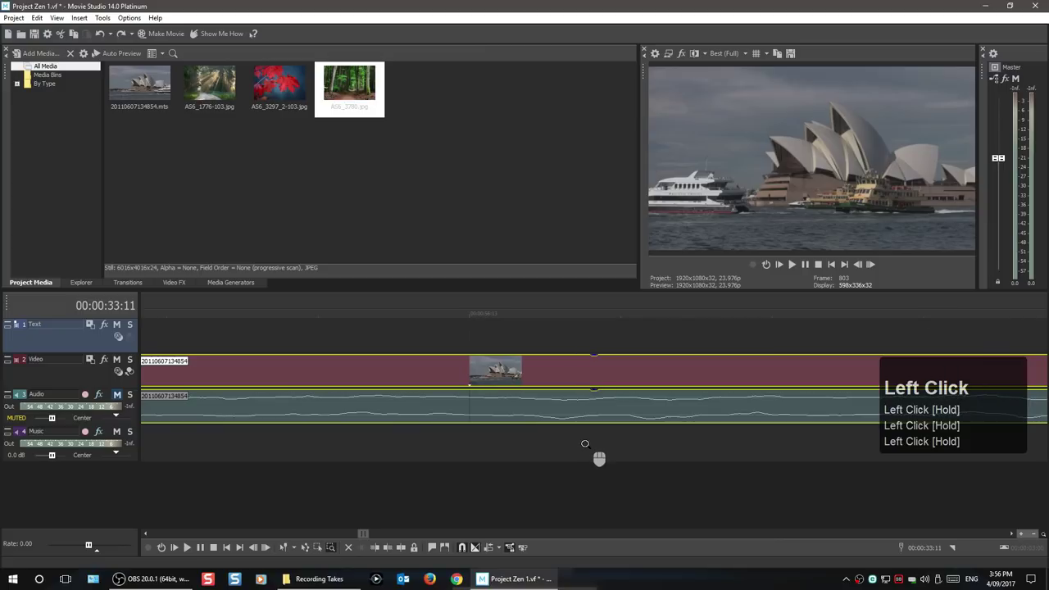
Zoom the timeline back out to the whole project with the Zoom Edit Tool and return to the Normal Edit Tool.
{"action": "double_click", "coordinate": [477, 367]}
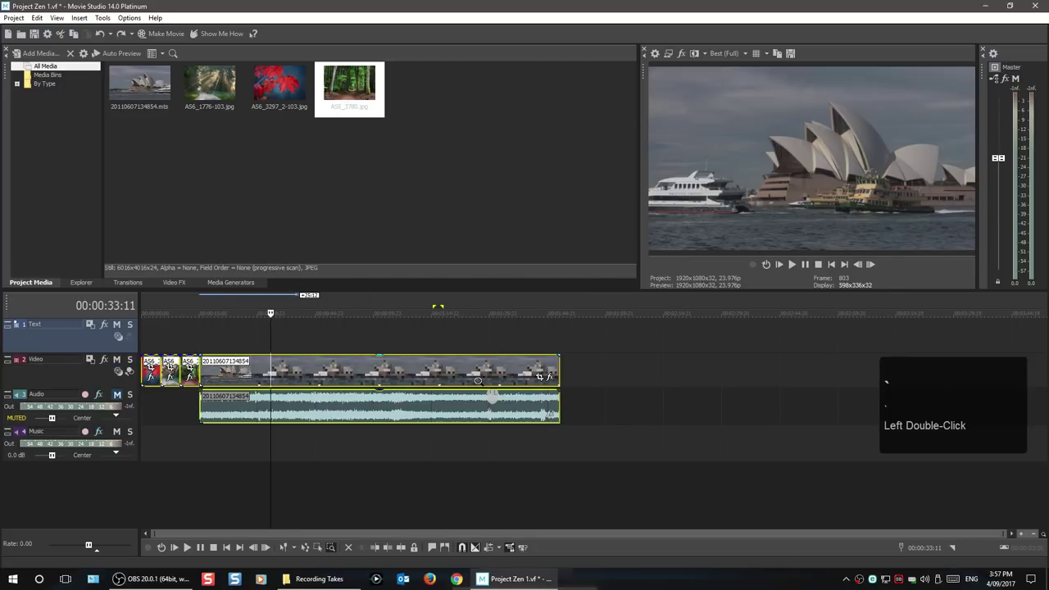
{"action": "double_click", "coordinate": [477, 380]}
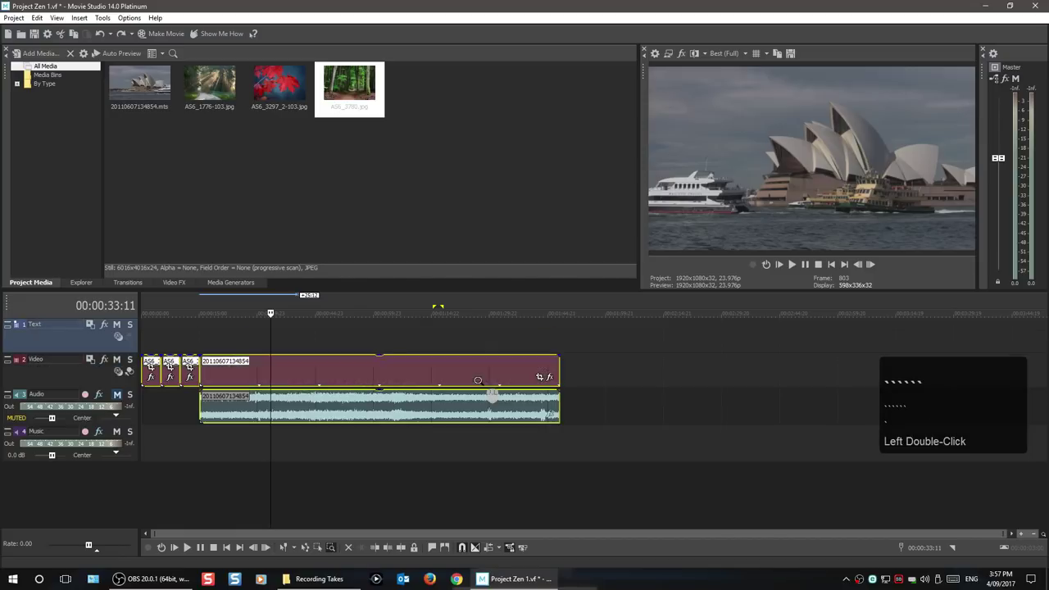
{"action": "left_click", "coordinate": [436, 490]}
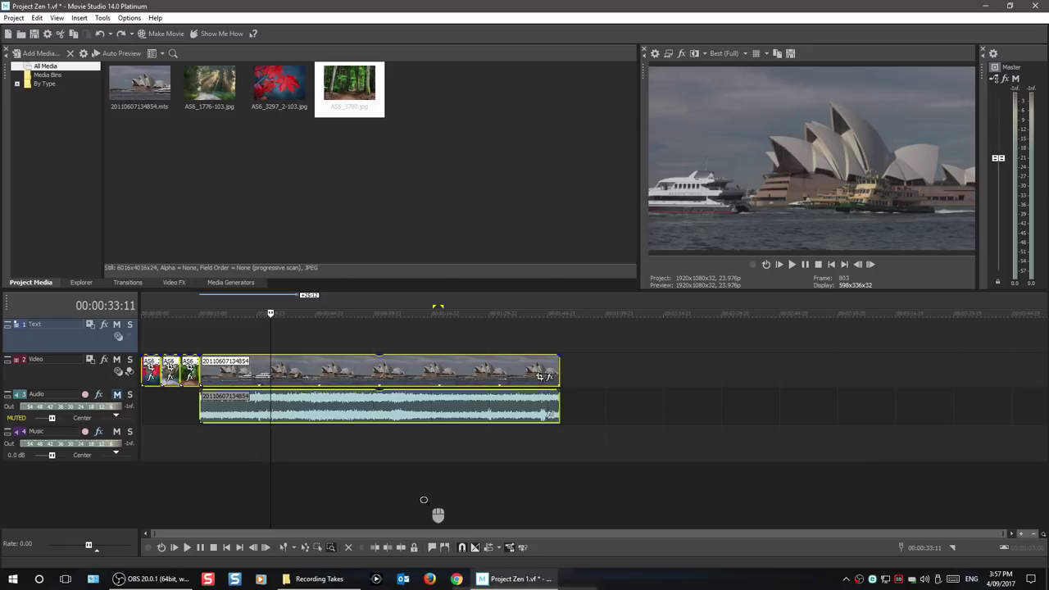
{"action": "key", "text": "d"}
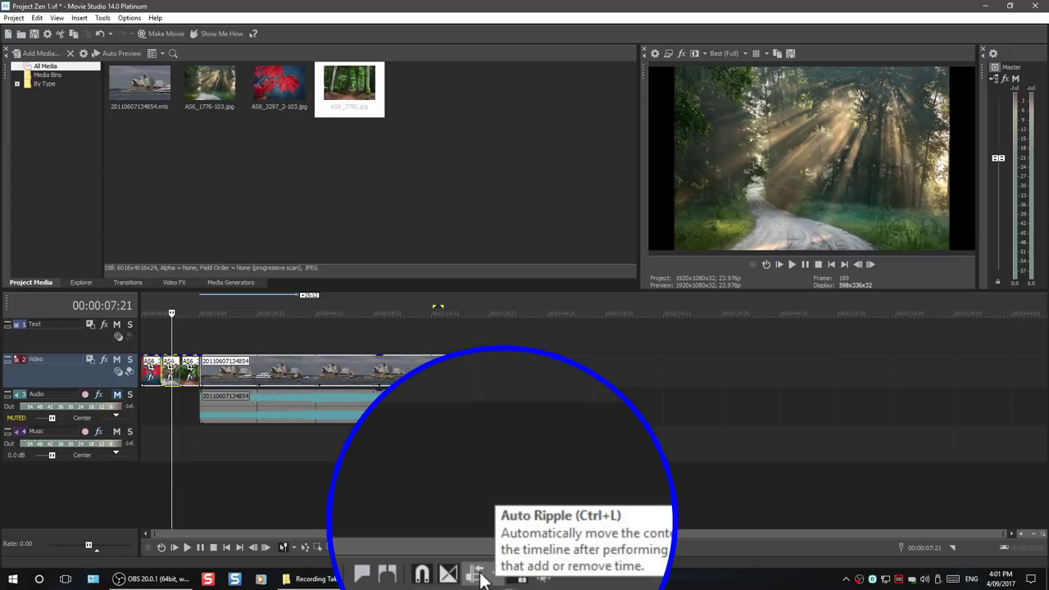
Switch on Auto Ripple and view its available ripple modes, keeping Affected Tracks selected.
{"action": "left_click", "coordinate": [481, 578]}
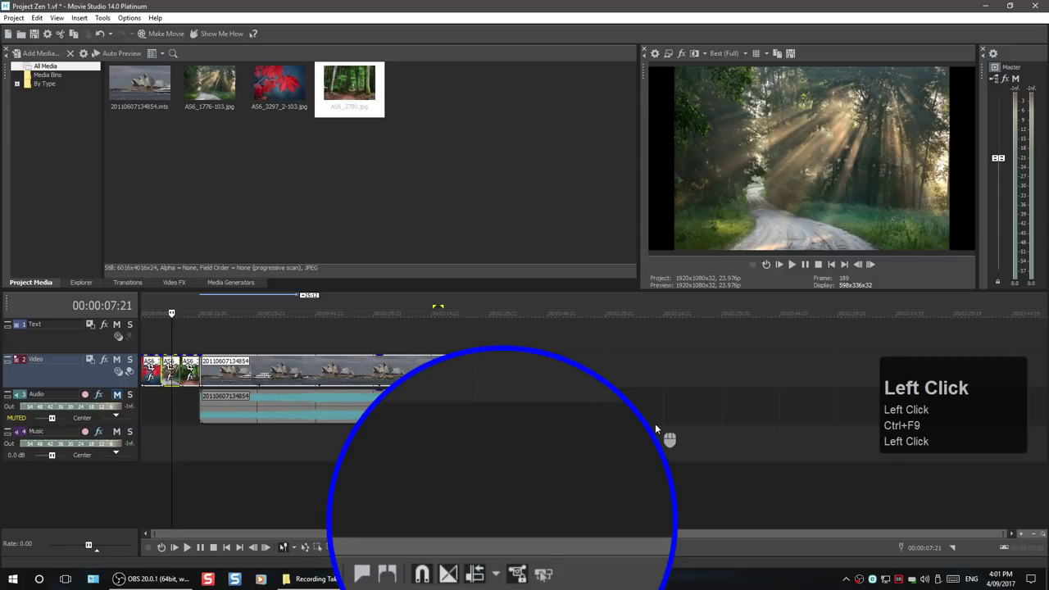
{"action": "left_click", "coordinate": [496, 574]}
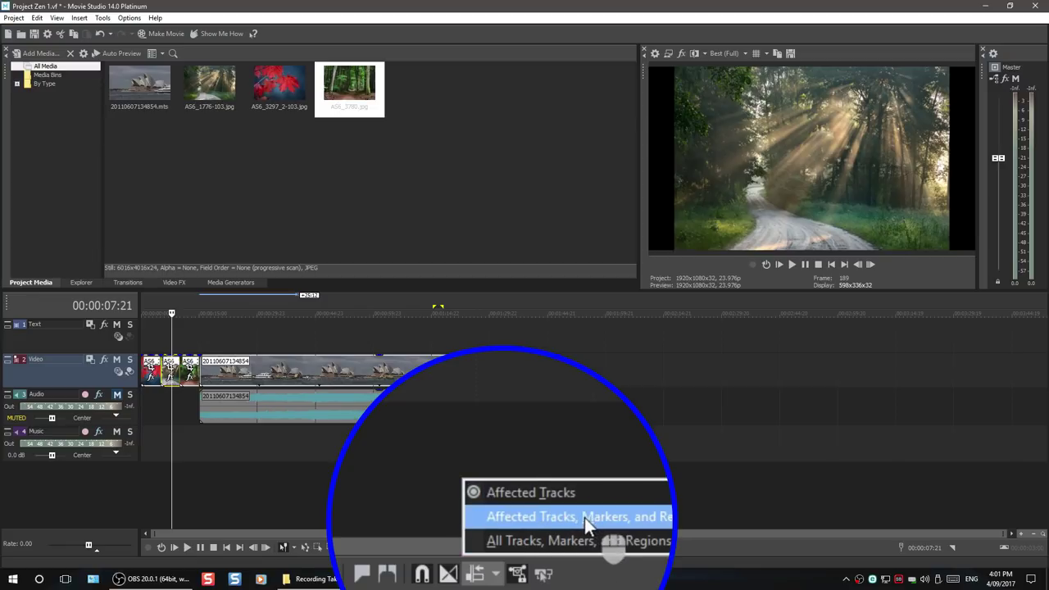
{"action": "left_click", "coordinate": [377, 483]}
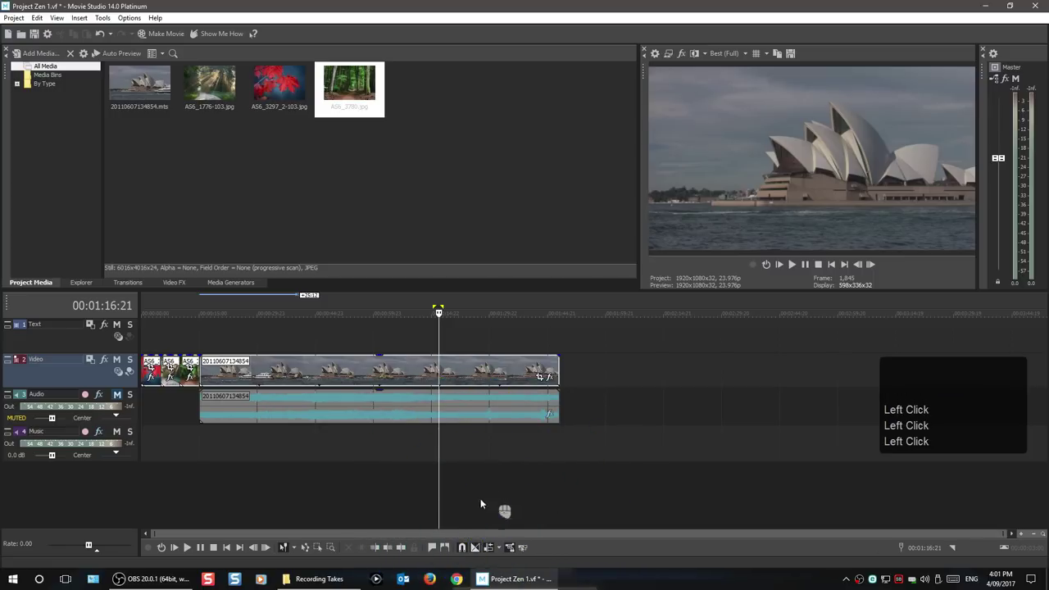
Add three timeline markers over the opera house clip at 00:00:29:15, 00:00:45:00 and 00:01:00:02.
{"action": "left_click", "coordinate": [256, 341]}
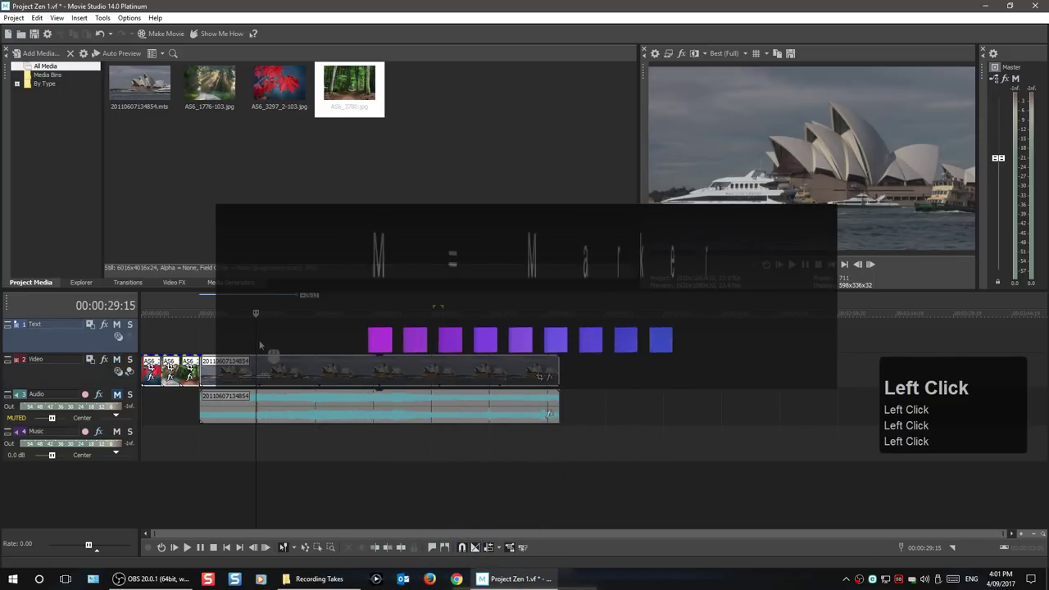
{"action": "key", "text": "m"}
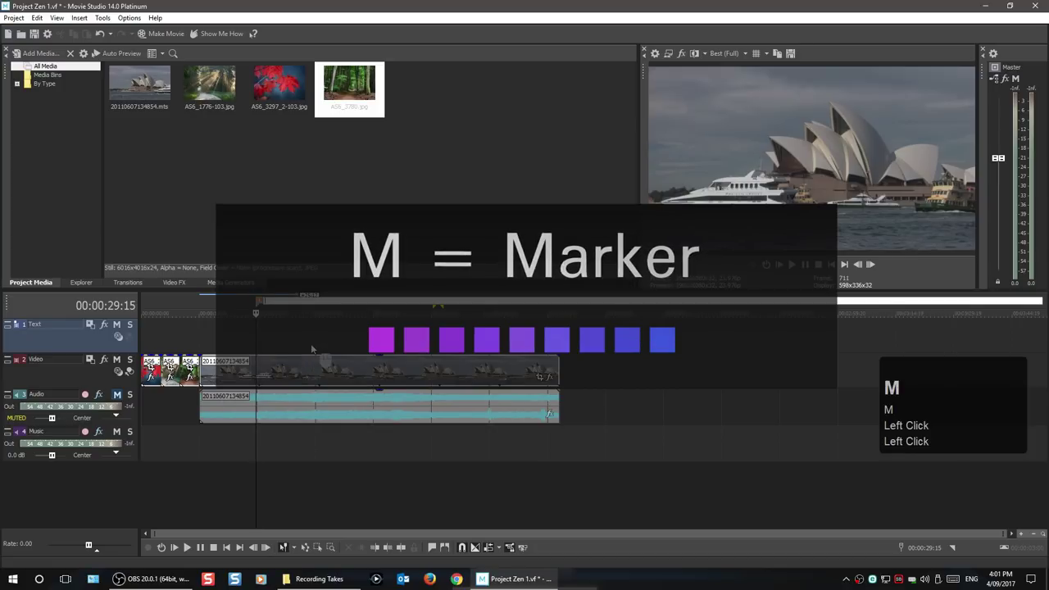
{"action": "left_click", "coordinate": [315, 348]}
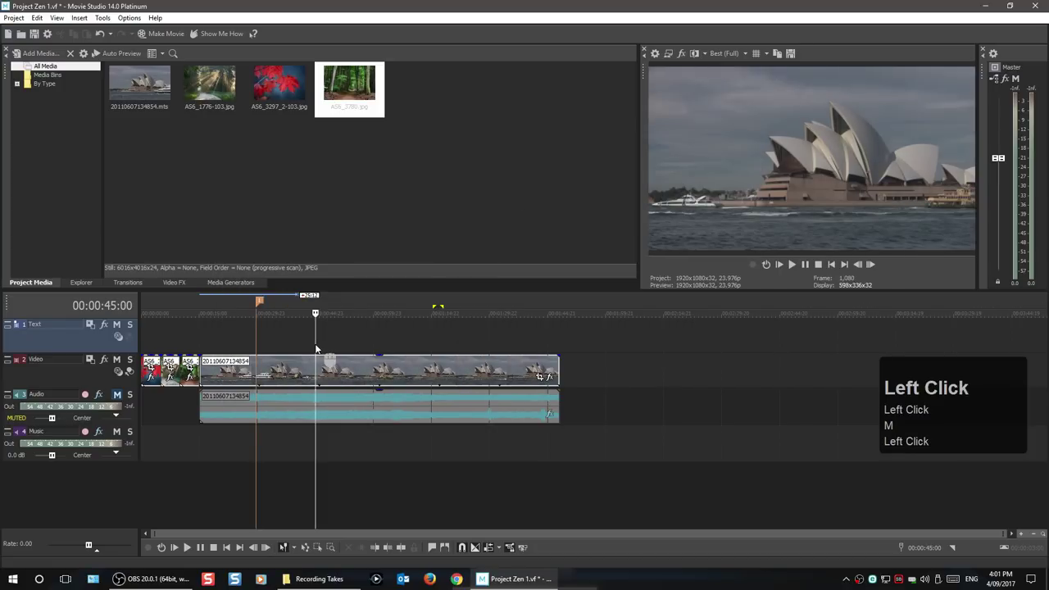
{"action": "key", "text": "m"}
{"action": "left_click", "coordinate": [374, 344]}
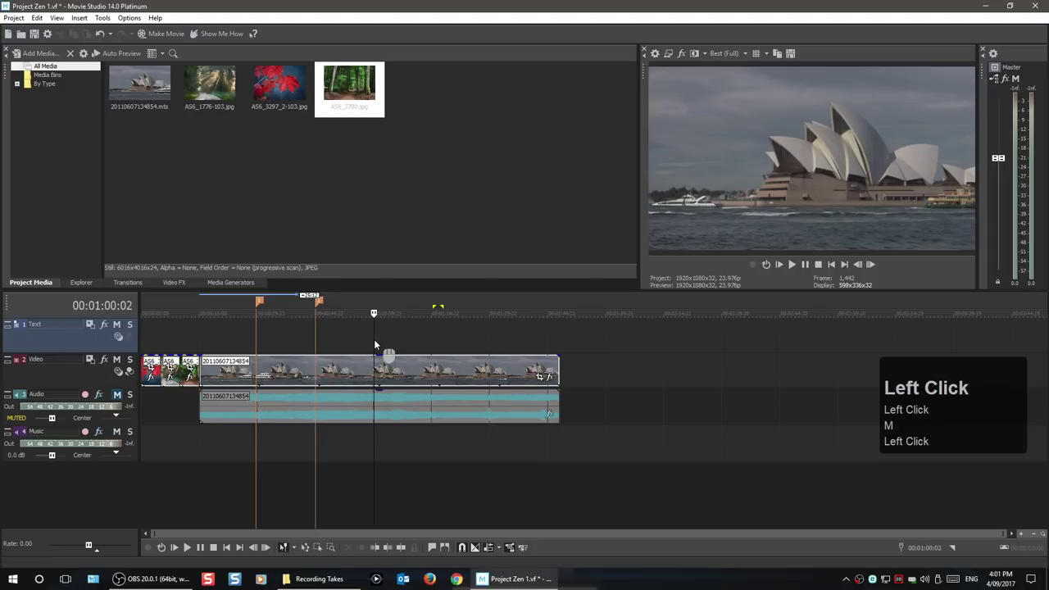
{"action": "key", "text": "m"}
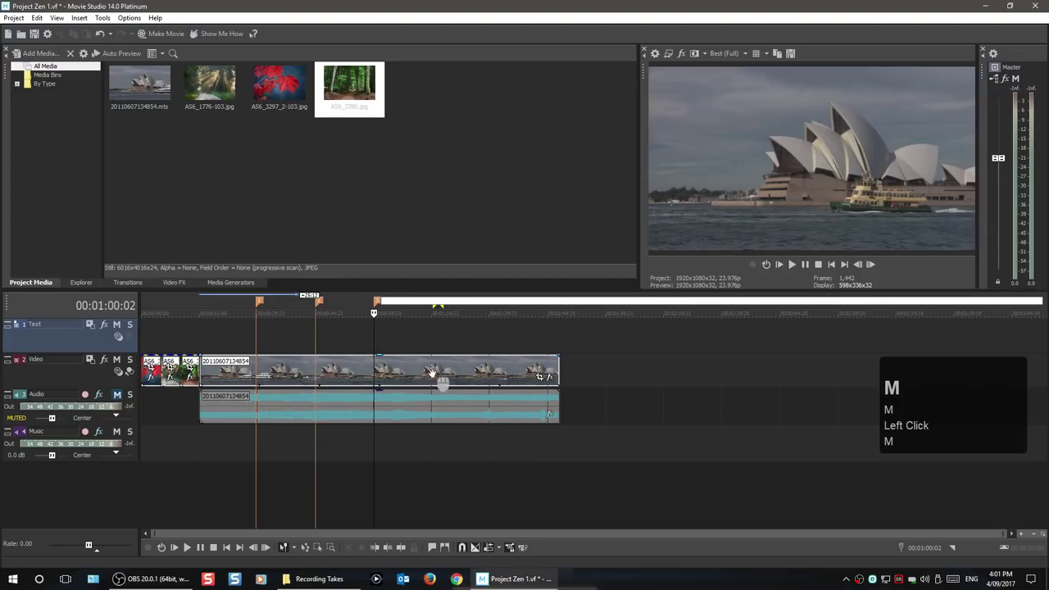
{"action": "left_click", "coordinate": [433, 492]}
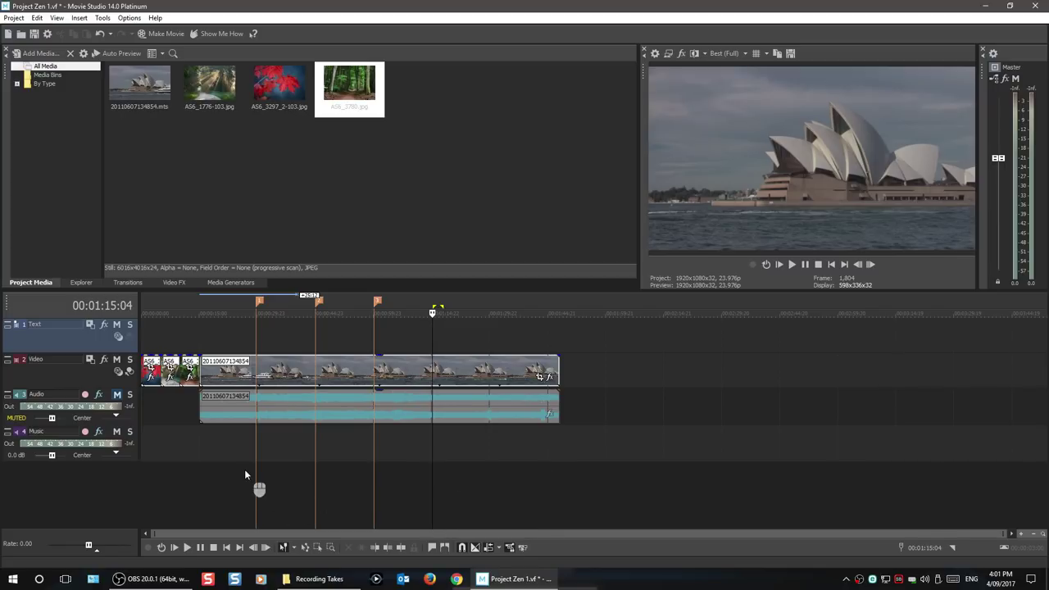
Ripple-delete the AS6_1776-103 still from the video track and undo the deletion.
{"action": "scroll", "coordinate": [245, 469], "scroll_direction": "up", "scroll_amount": 1}
{"action": "scroll", "coordinate": [245, 468], "scroll_direction": "up", "scroll_amount": 1}
{"action": "scroll", "coordinate": [262, 478], "scroll_direction": "down", "scroll_amount": 2}
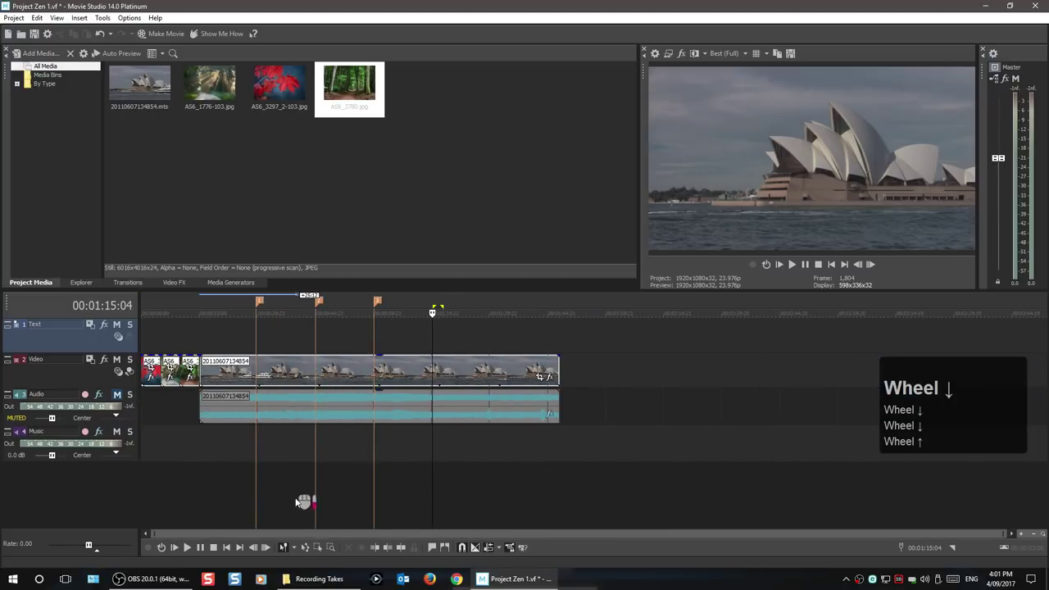
{"action": "scroll", "coordinate": [231, 433], "scroll_direction": "up", "scroll_amount": 2}
{"action": "left_click_drag", "start_coordinate": [317, 532], "coordinate": [163, 537]}
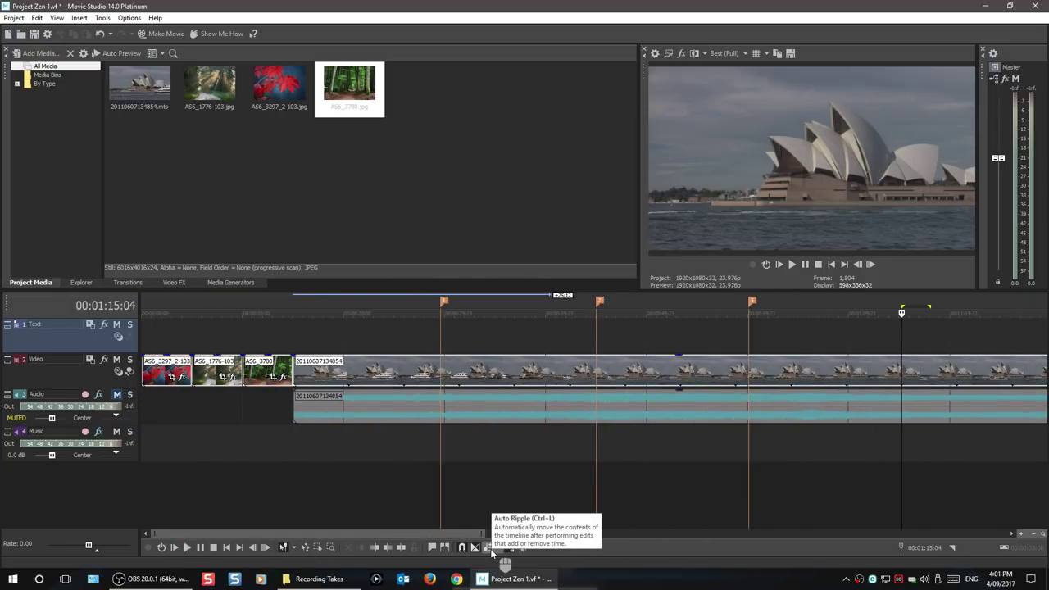
{"action": "left_click", "coordinate": [209, 375]}
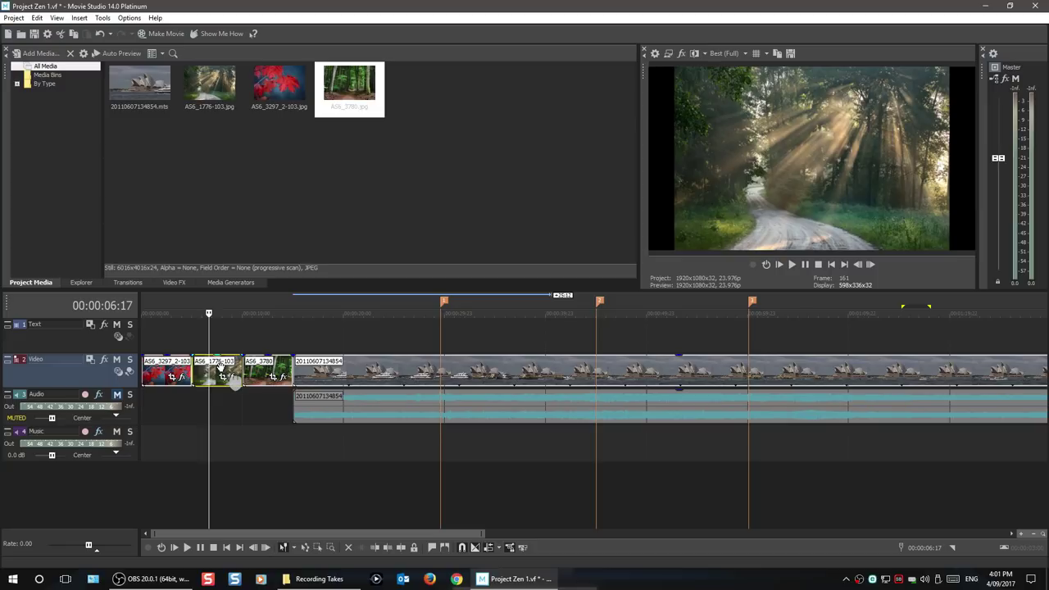
{"action": "key", "text": "Delete"}
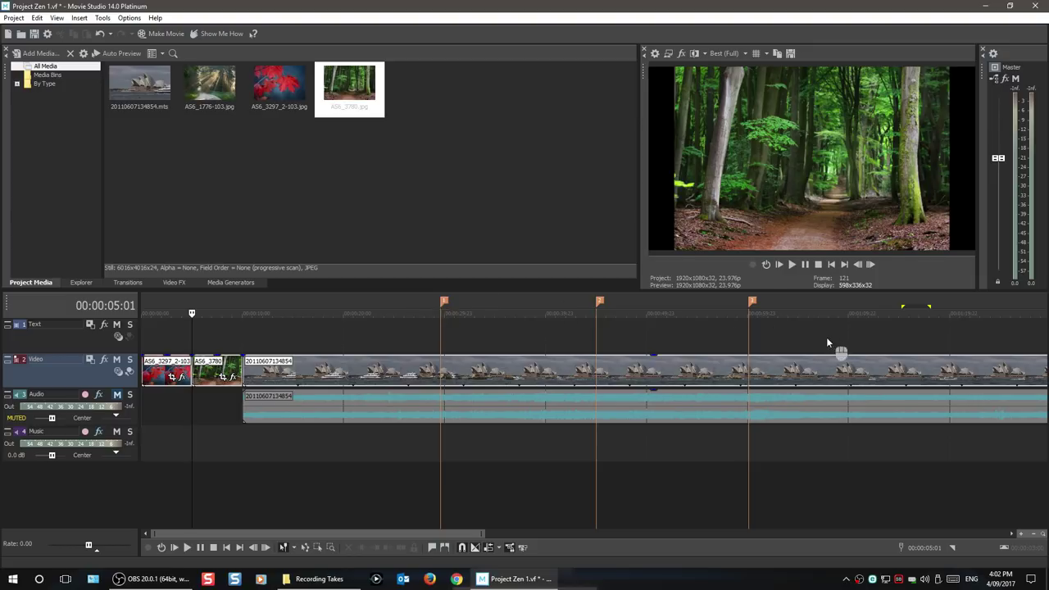
{"action": "key", "text": "ctrl+z"}
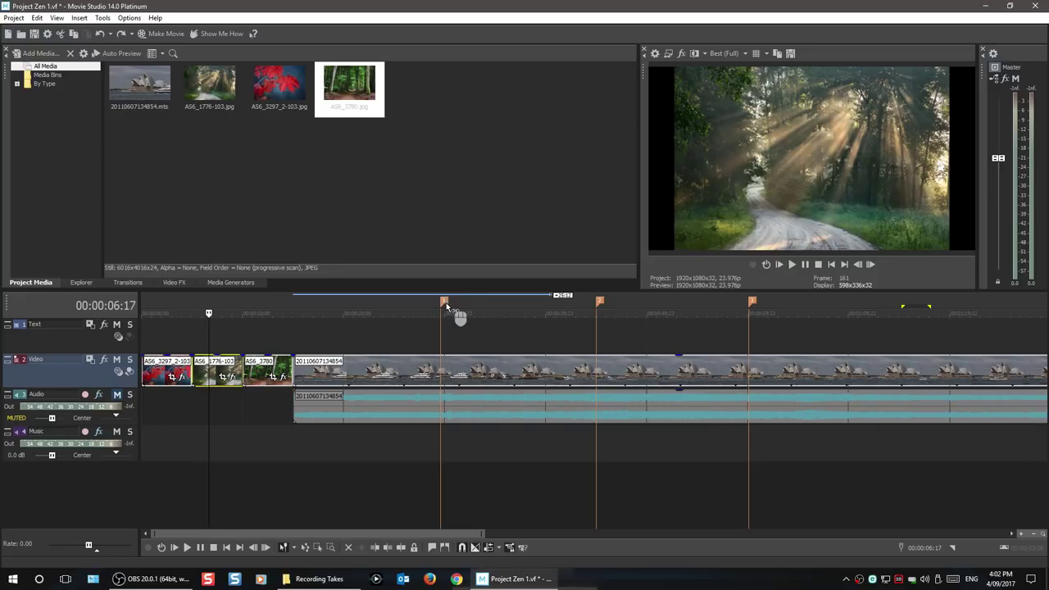
Set Auto Ripple to Affected Tracks, Markers, and Regions and delete the AS6_1776-103 still from the video track.
{"action": "left_click", "coordinate": [497, 547]}
{"action": "left_click", "coordinate": [515, 519]}
{"action": "left_click", "coordinate": [208, 396]}
{"action": "key", "text": "Delete"}
{"action": "key", "text": "Delete"}
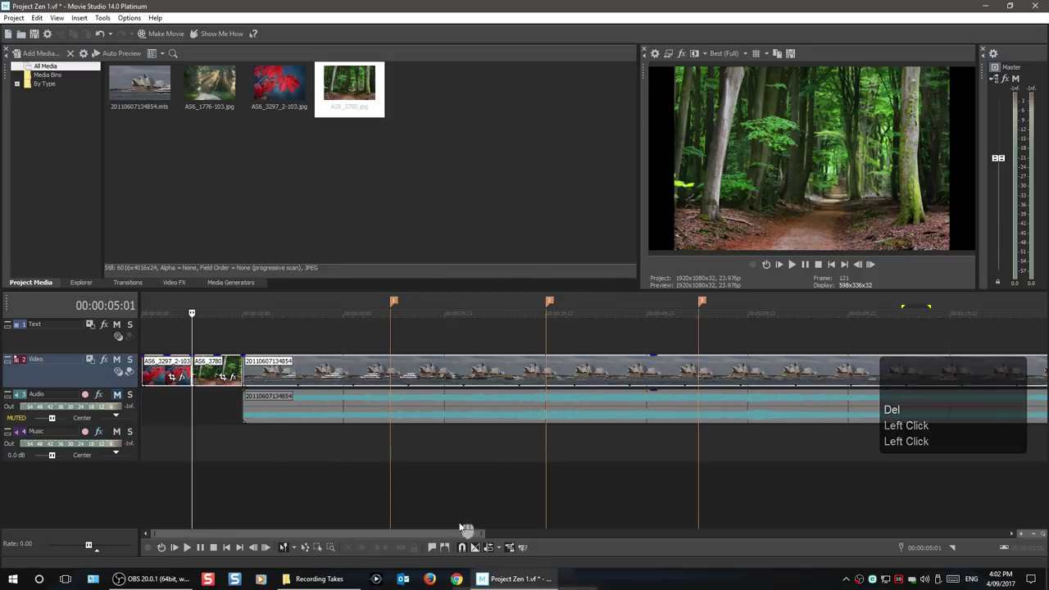
{"action": "left_click", "coordinate": [499, 548]}
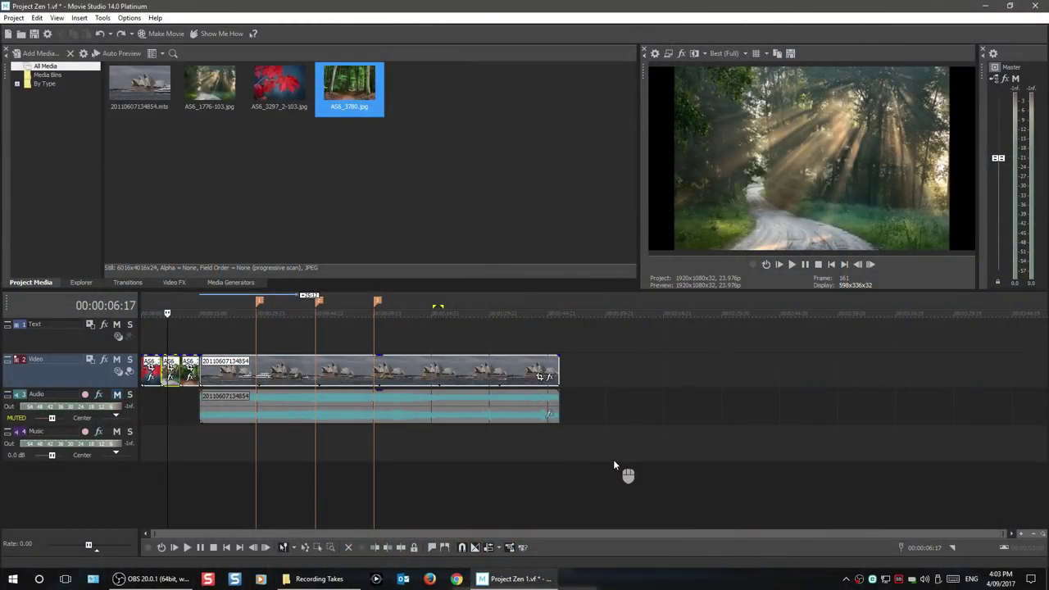
Add the five stills AS6_5083-157 through AS6_8609-195 from the media folder to the video track beyond the opera house clip.
{"action": "left_click", "coordinate": [81, 283]}
{"action": "left_click", "coordinate": [272, 150]}
{"action": "left_click", "coordinate": [273, 150]}
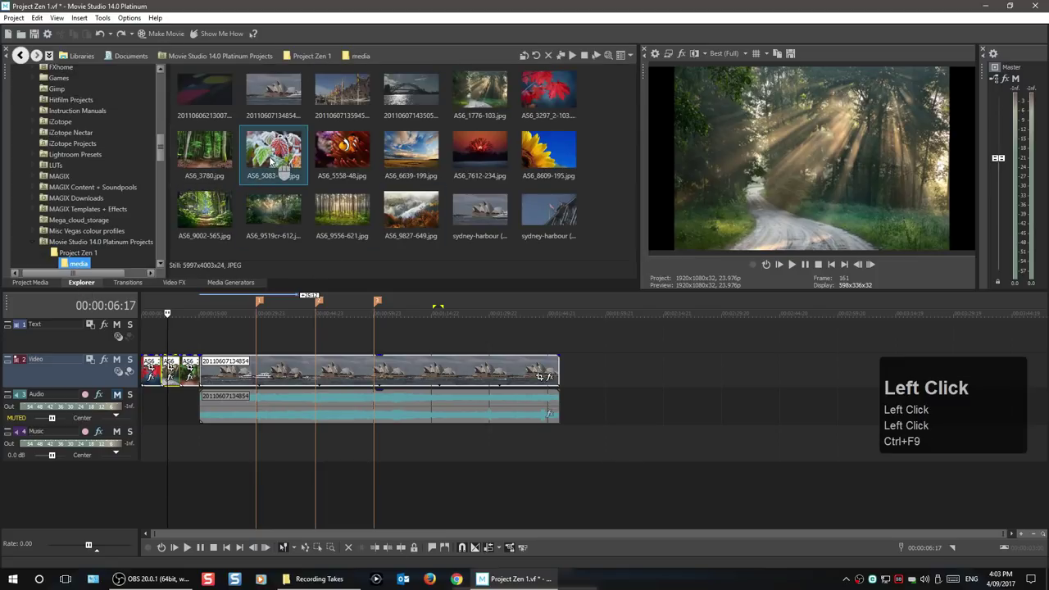
{"action": "left_click", "coordinate": [546, 147], "text": "shift"}
{"action": "left_click_drag", "start_coordinate": [347, 171], "coordinate": [588, 381]}
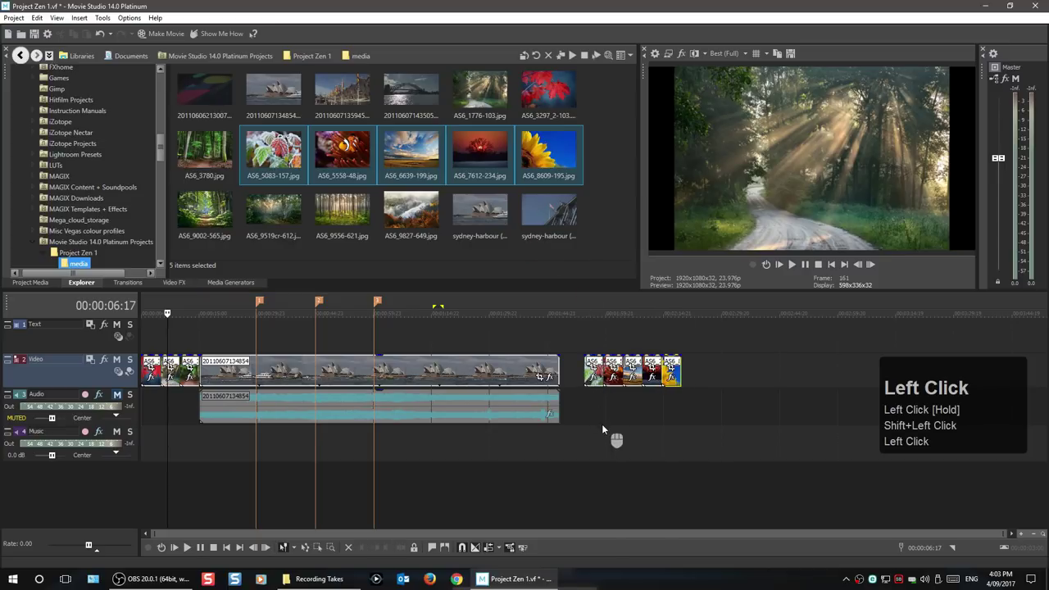
Play the new stills from the start of AS6_5083-157 and pause within that still.
{"action": "left_click", "coordinate": [636, 421]}
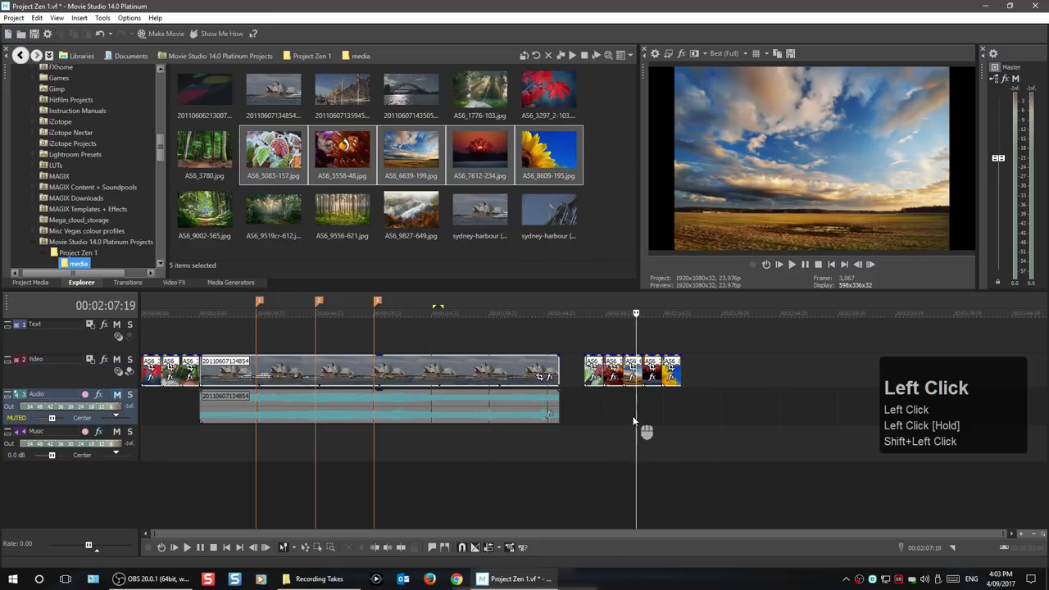
{"action": "scroll", "coordinate": [632, 416], "scroll_direction": "up", "scroll_amount": 2}
{"action": "scroll", "coordinate": [633, 416], "scroll_direction": "up", "scroll_amount": 4}
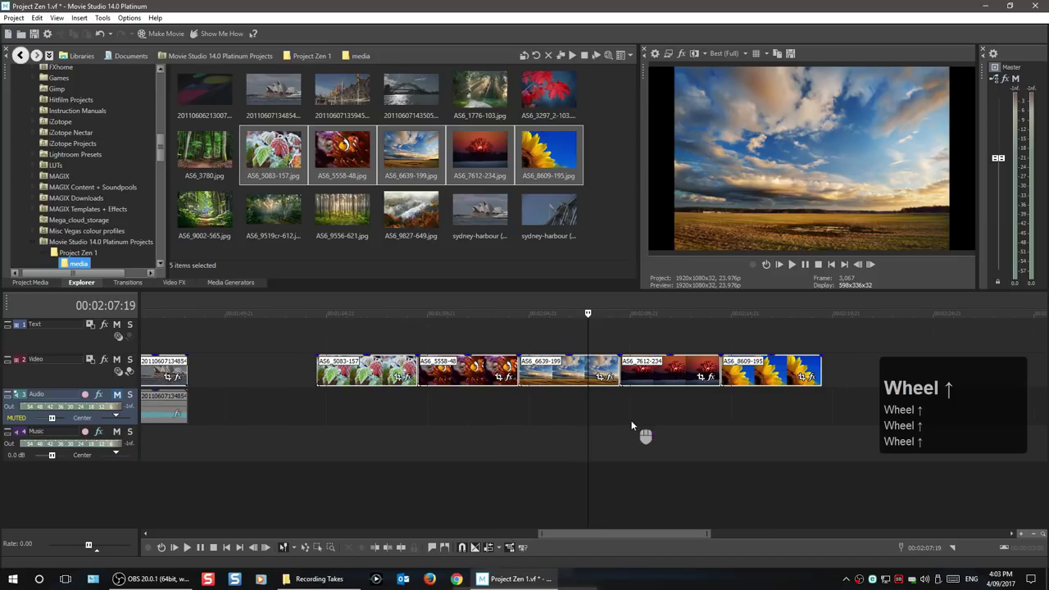
{"action": "scroll", "coordinate": [617, 433], "scroll_direction": "down", "scroll_amount": 2}
{"action": "left_click", "coordinate": [316, 414]}
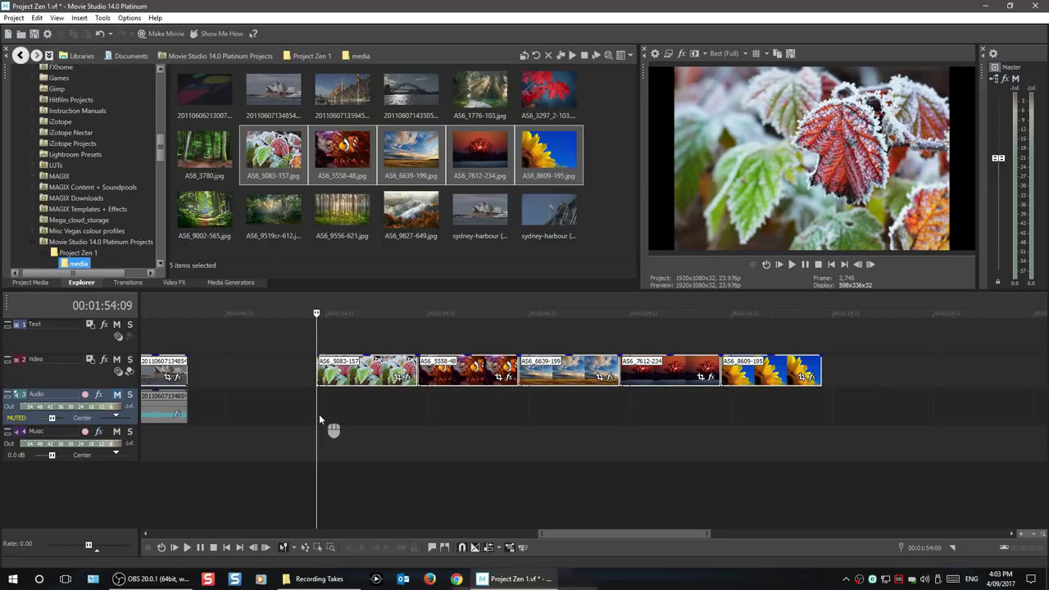
{"action": "left_click", "coordinate": [792, 264]}
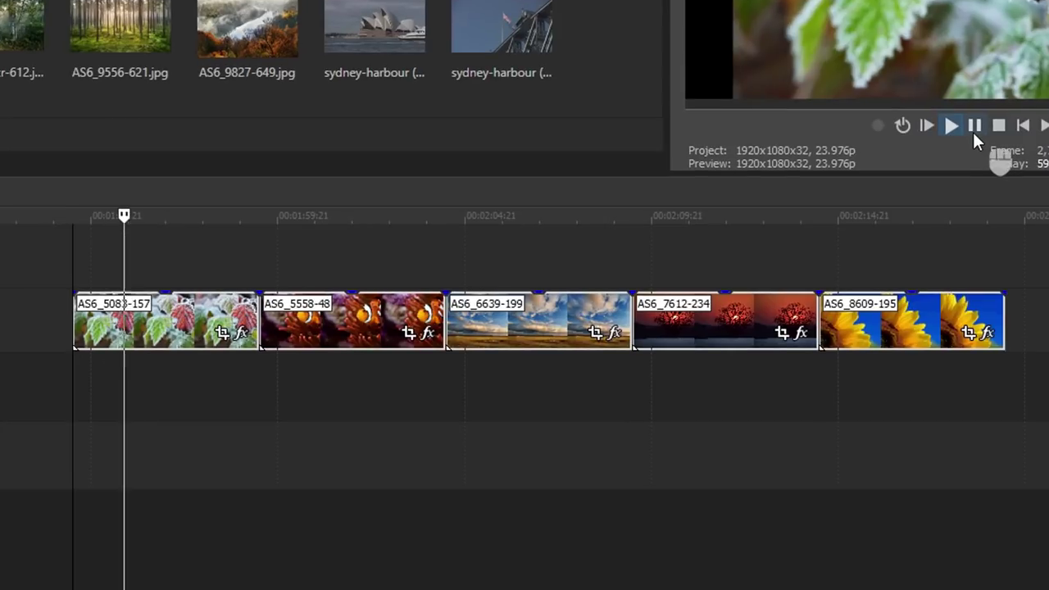
{"action": "left_click", "coordinate": [818, 257]}
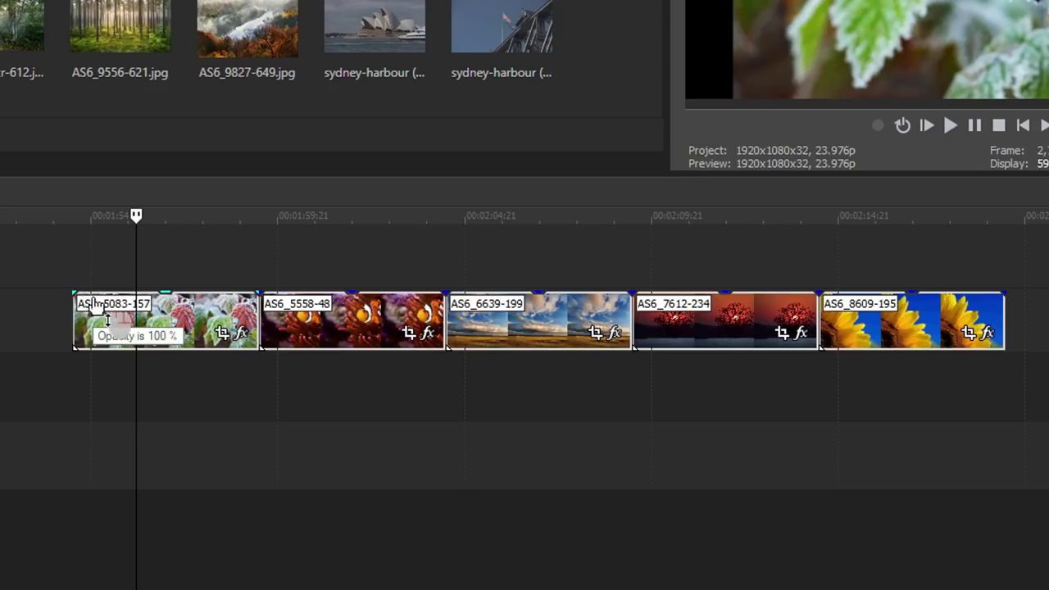
Give the AS6_5083-157 still a fade-in of about 1.5 seconds and preview it from its start.
{"action": "left_click", "coordinate": [73, 292]}
{"action": "left_click_drag", "start_coordinate": [72, 292], "coordinate": [127, 294]}
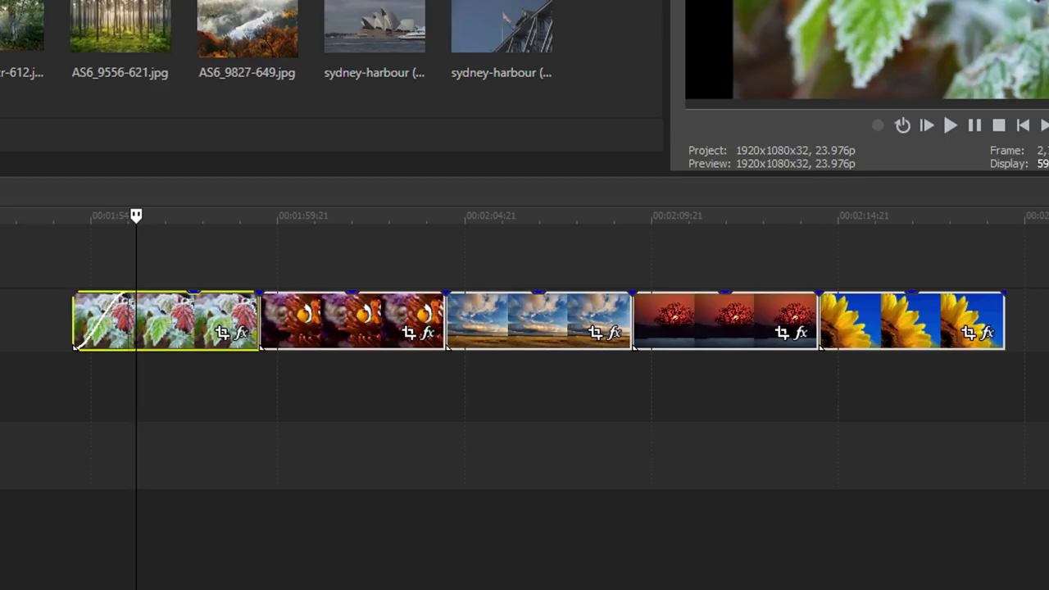
{"action": "left_click", "coordinate": [74, 232]}
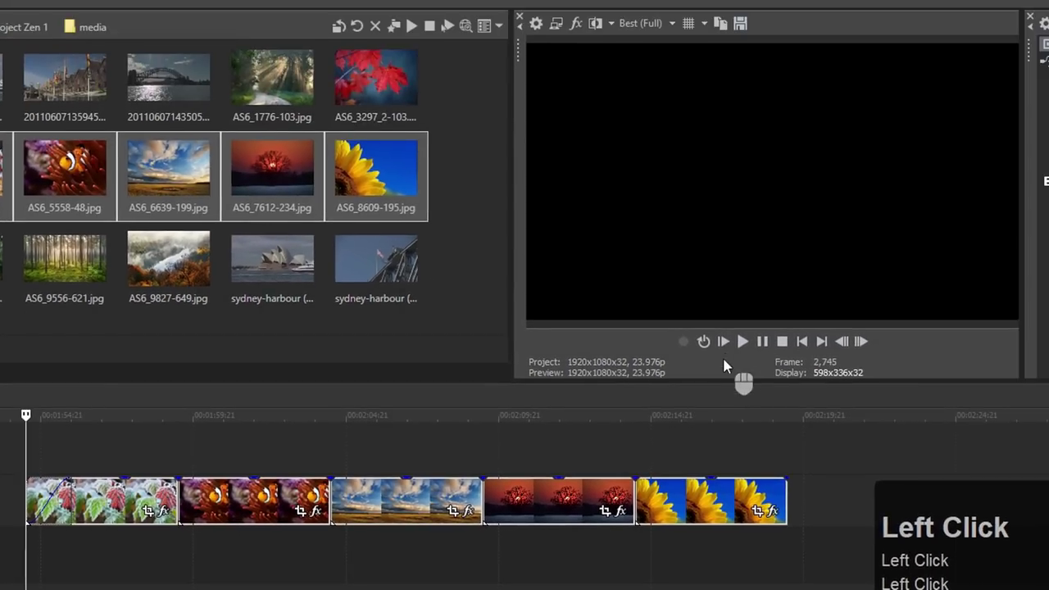
{"action": "left_click", "coordinate": [743, 341]}
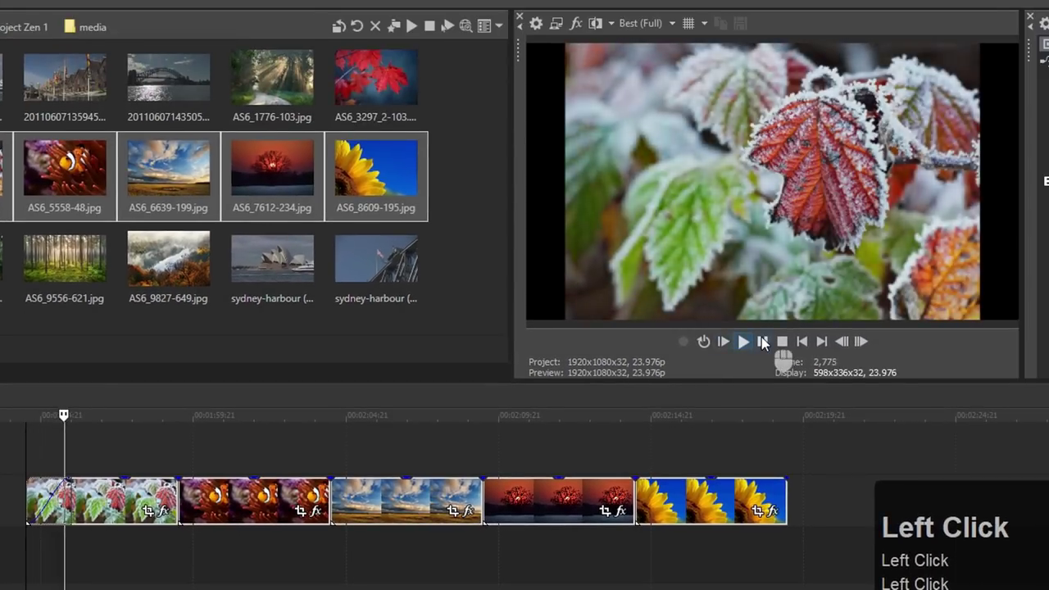
{"action": "left_click", "coordinate": [761, 341]}
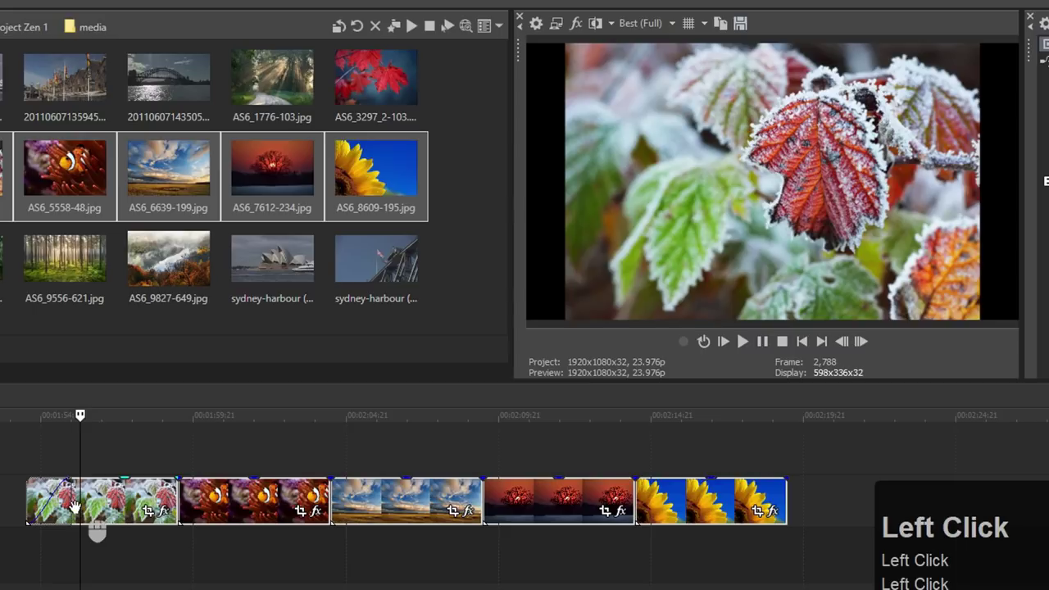
Preview the AS6_5083-157 still with a fade-in lengthened to about 3 seconds, and shorten the fade to about 1 second.
{"action": "left_click_drag", "start_coordinate": [68, 502], "coordinate": [131, 502]}
{"action": "left_click", "coordinate": [28, 449]}
{"action": "left_click", "coordinate": [739, 341]}
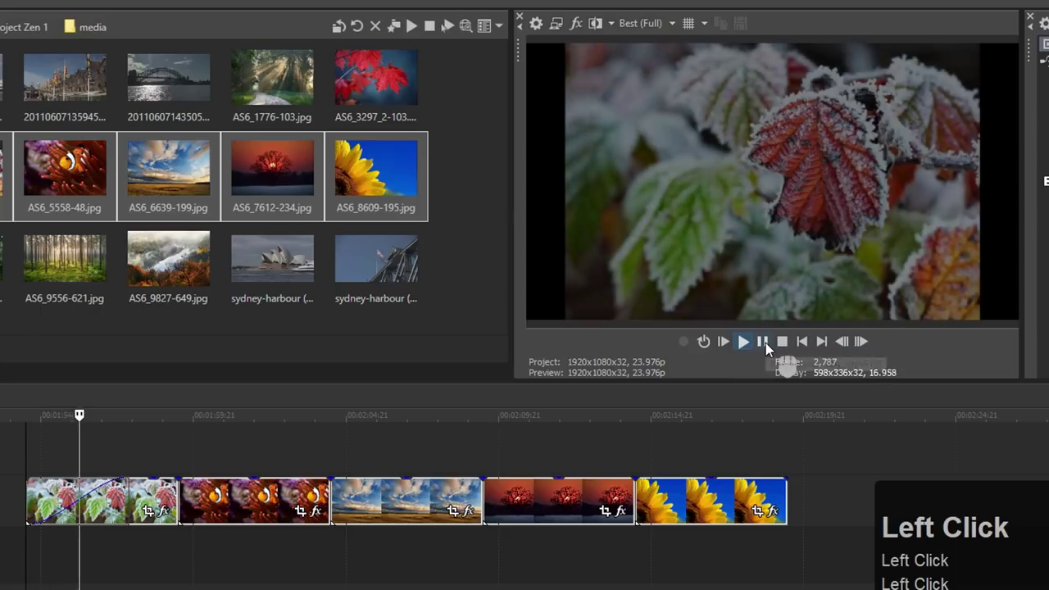
{"action": "left_click", "coordinate": [762, 340]}
{"action": "left_click_drag", "start_coordinate": [125, 483], "coordinate": [53, 506]}
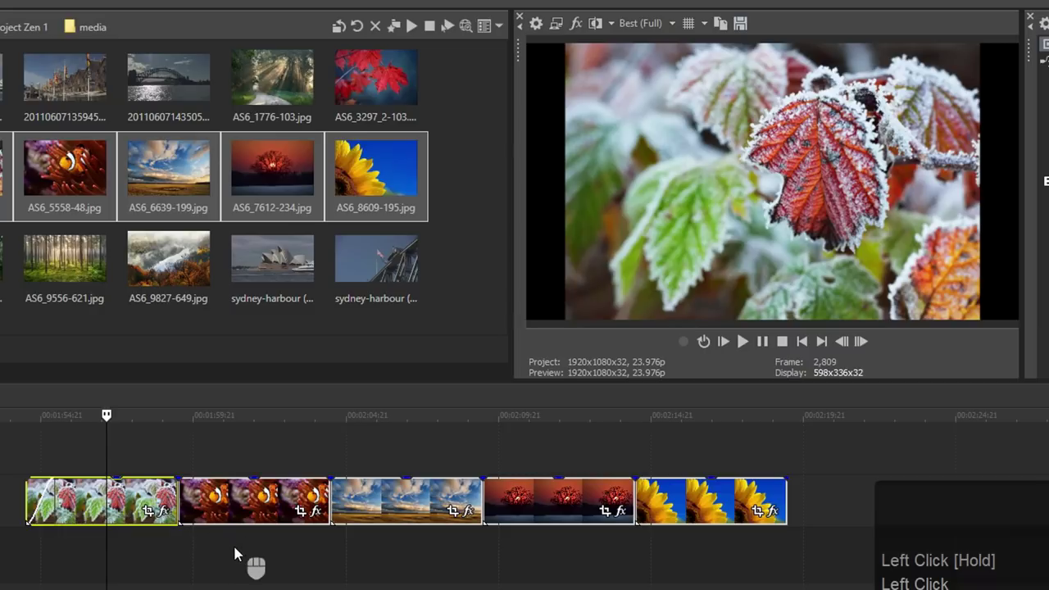
Select all five new stills and extend their fade-ins together to about 2.5 seconds.
{"action": "left_click", "coordinate": [225, 512], "text": "shift"}
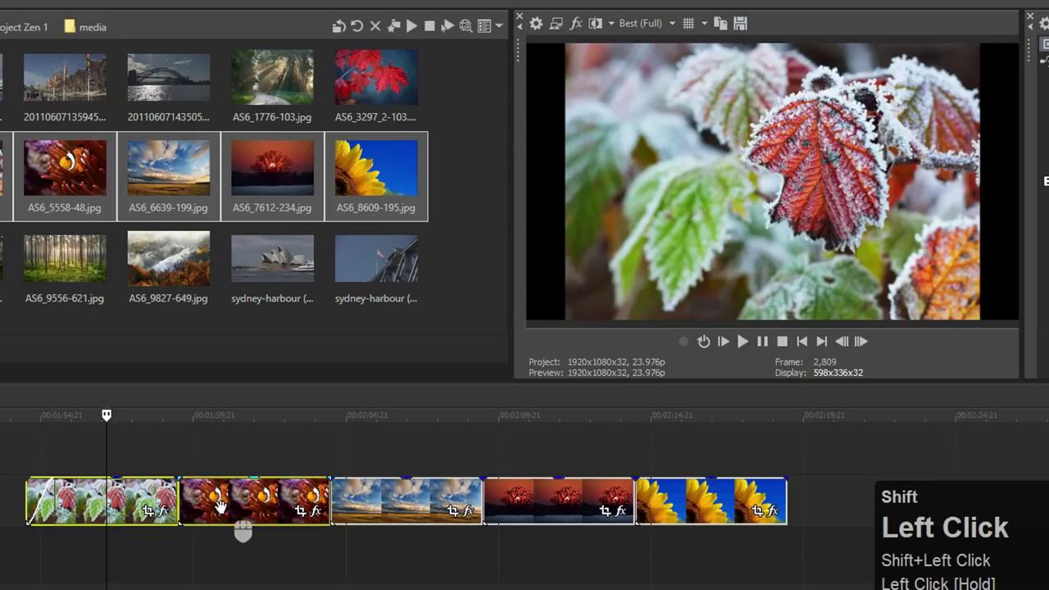
{"action": "left_click", "coordinate": [363, 506], "text": "shift"}
{"action": "left_click", "coordinate": [573, 501], "text": "shift"}
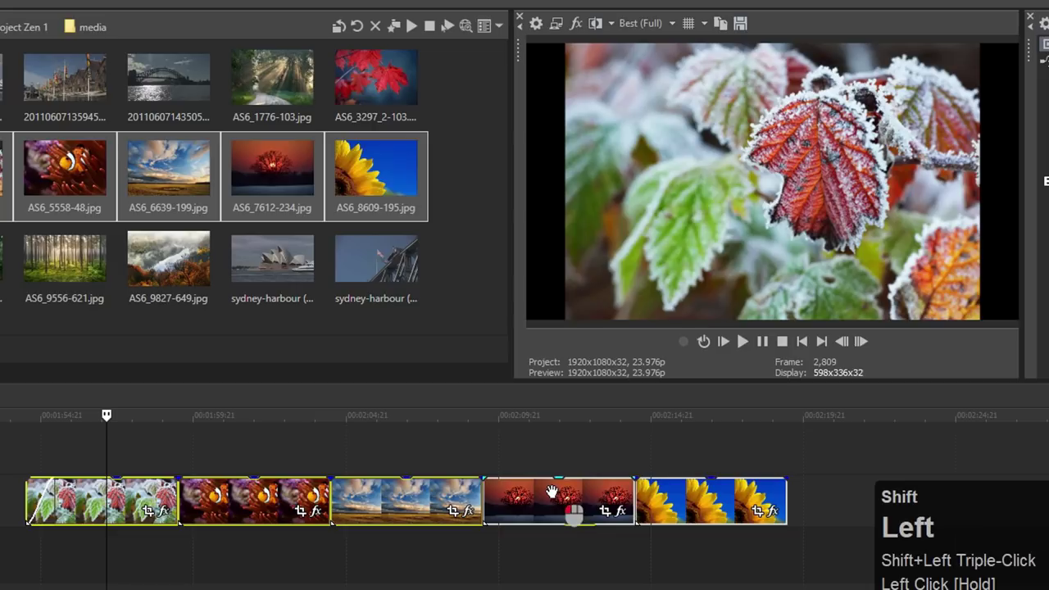
{"action": "left_click", "coordinate": [715, 485], "text": "shift"}
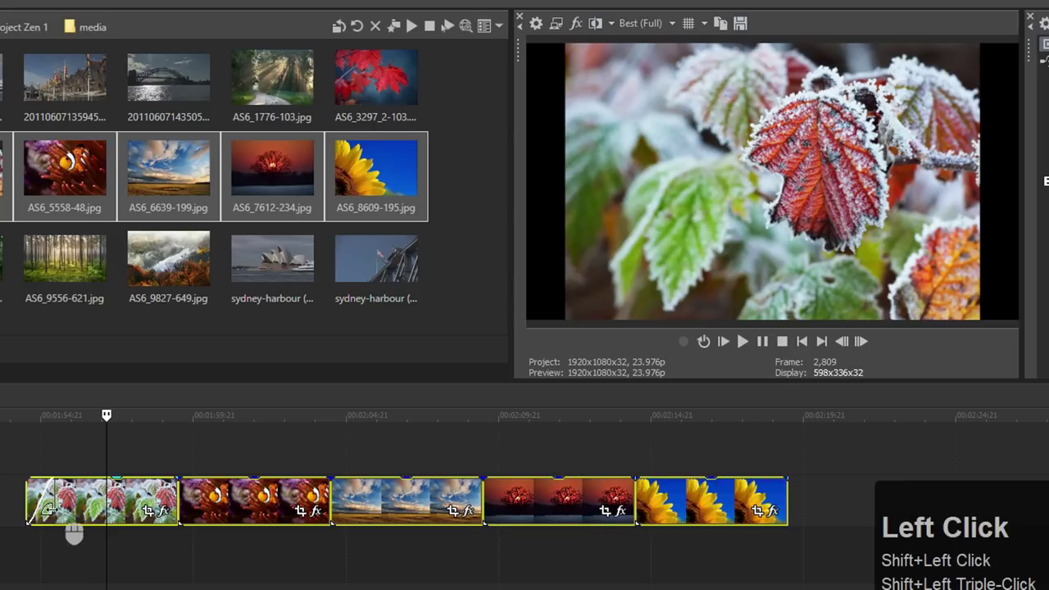
{"action": "left_click_drag", "start_coordinate": [46, 502], "coordinate": [105, 517]}
Preview the fade-ins by playing from near the start of AS6_5083-157 into the clownfish still, and stop playback.
{"action": "left_click", "coordinate": [35, 461]}
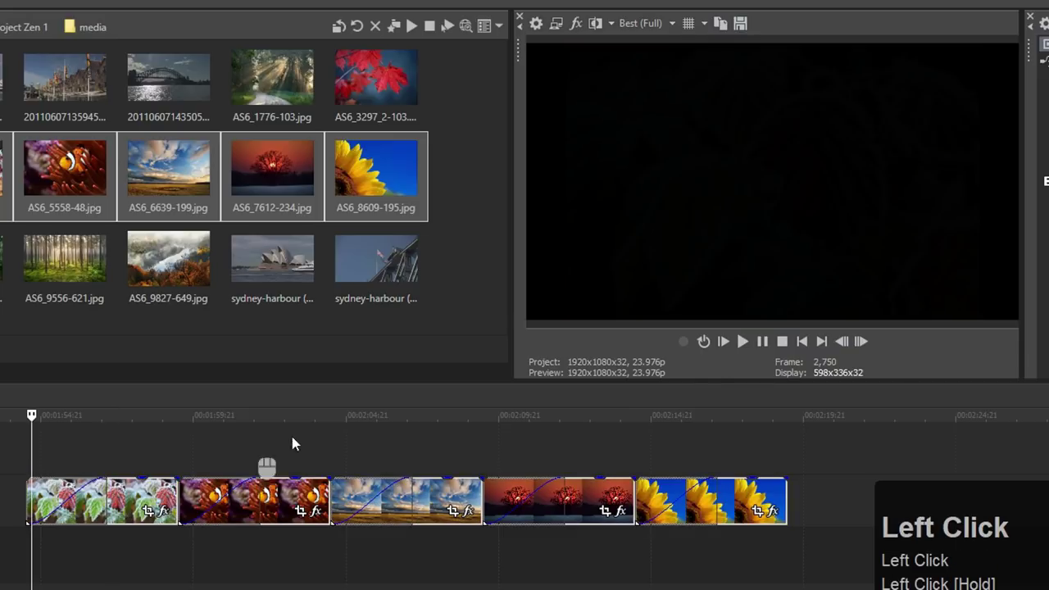
{"action": "left_click", "coordinate": [742, 341]}
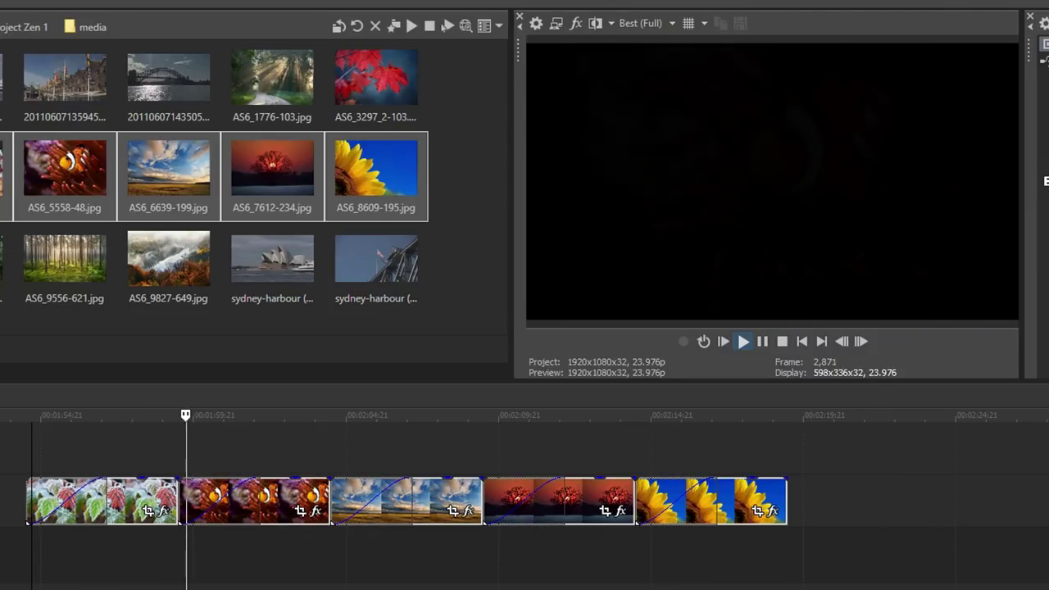
{"action": "left_click", "coordinate": [780, 342]}
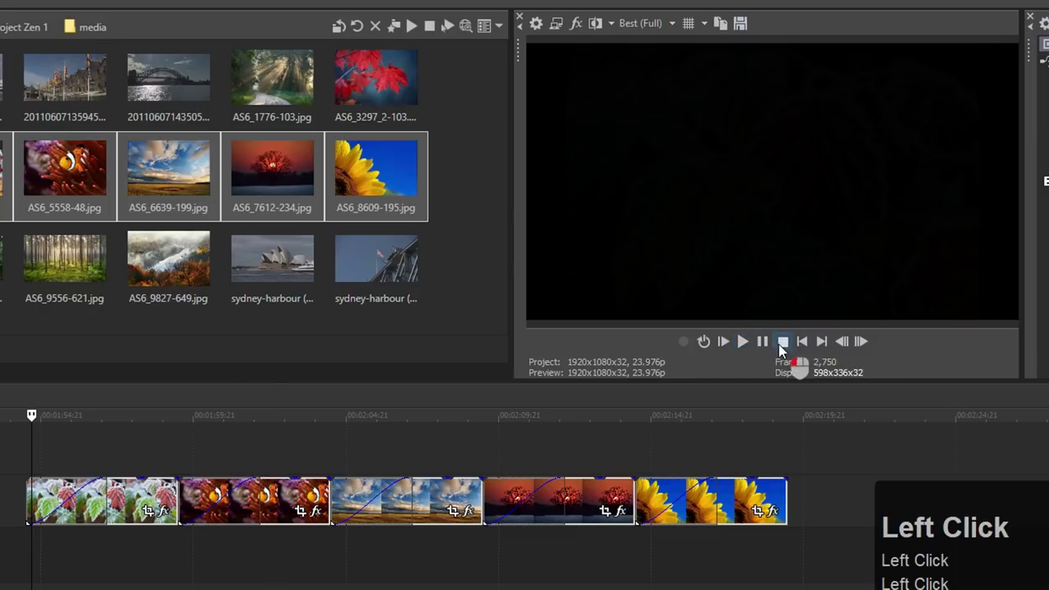
Undo the fade-in extension on the five stills and remove the remaining fade-in from the AS6_5083-157 still.
{"action": "left_click", "coordinate": [68, 450]}
{"action": "key", "text": "ctrl+z"}
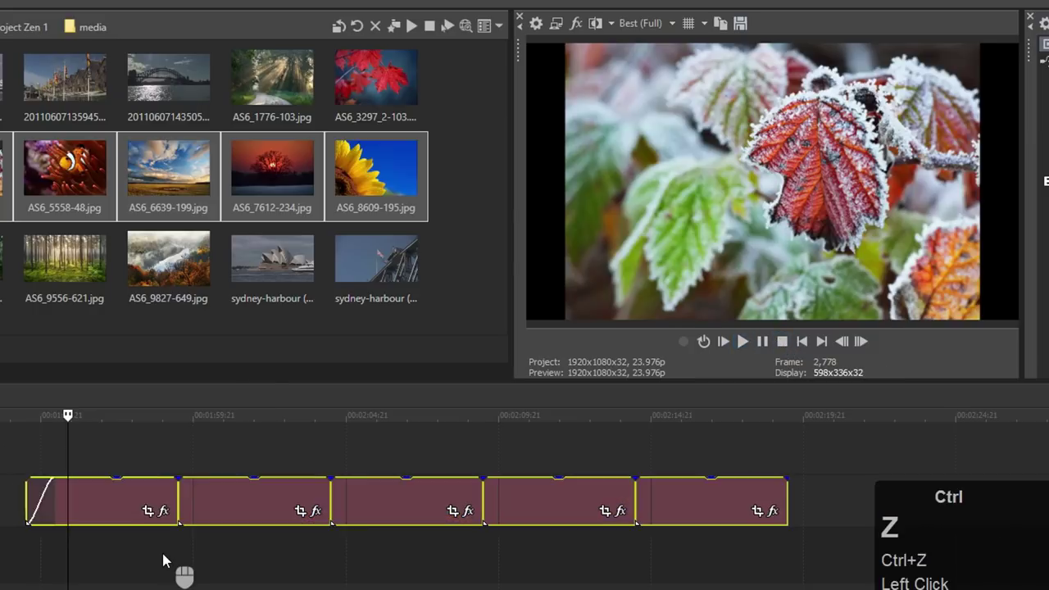
{"action": "left_click_drag", "start_coordinate": [45, 503], "coordinate": [2, 501]}
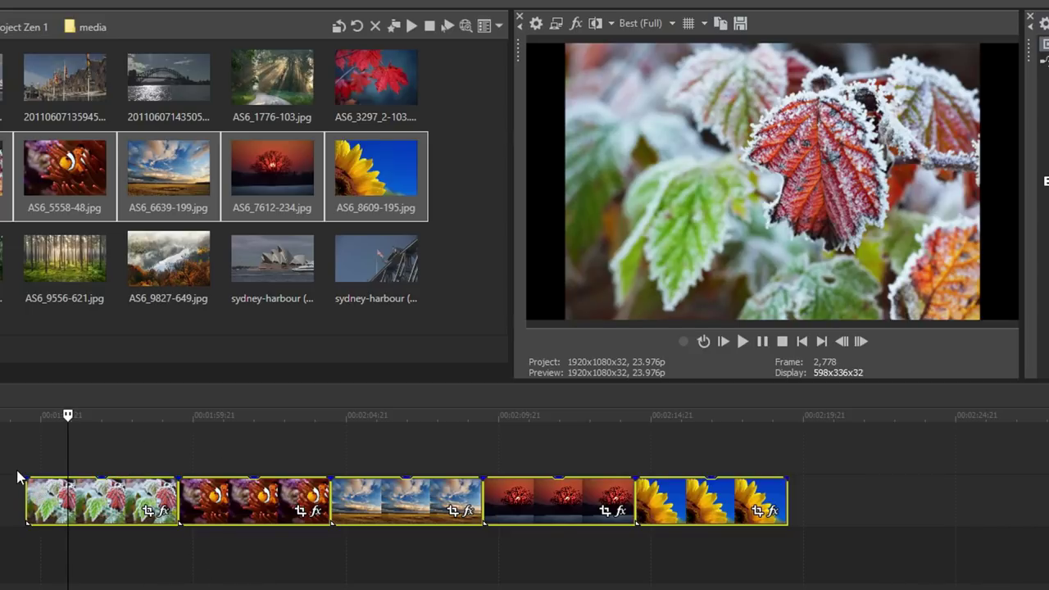
{"action": "left_click", "coordinate": [72, 445]}
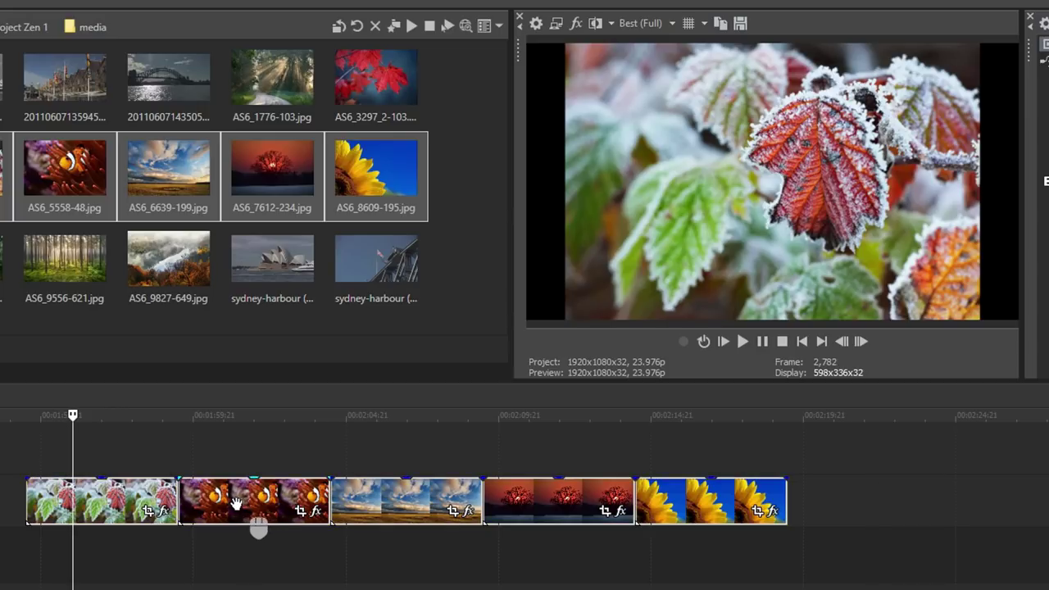
Overlap each of the five stills with the one before it by 1:00 to create crossfades.
{"action": "left_click_drag", "start_coordinate": [239, 503], "coordinate": [211, 510]}
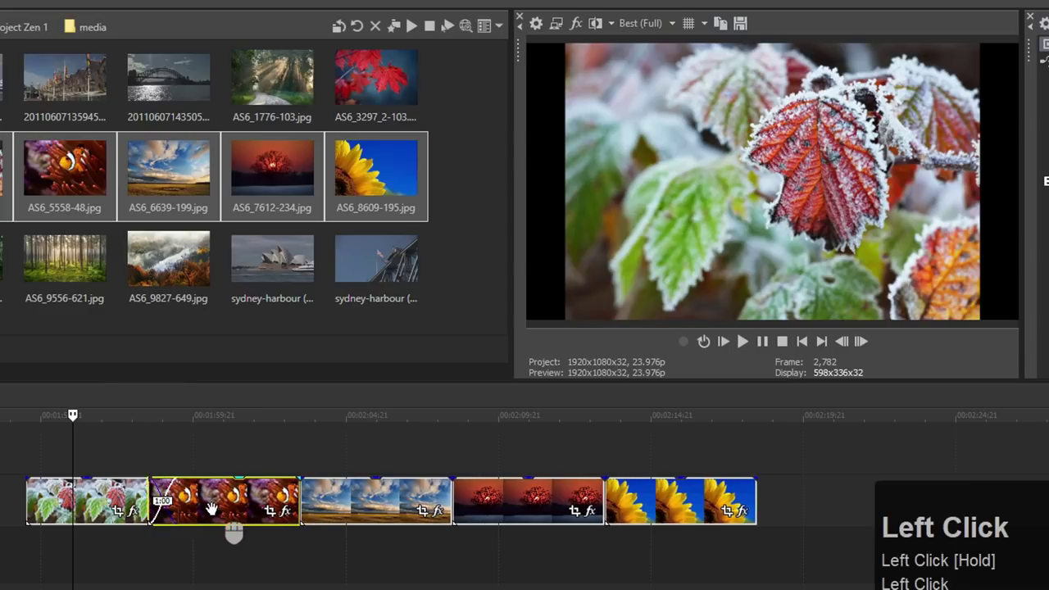
{"action": "left_click_drag", "start_coordinate": [390, 503], "coordinate": [360, 503]}
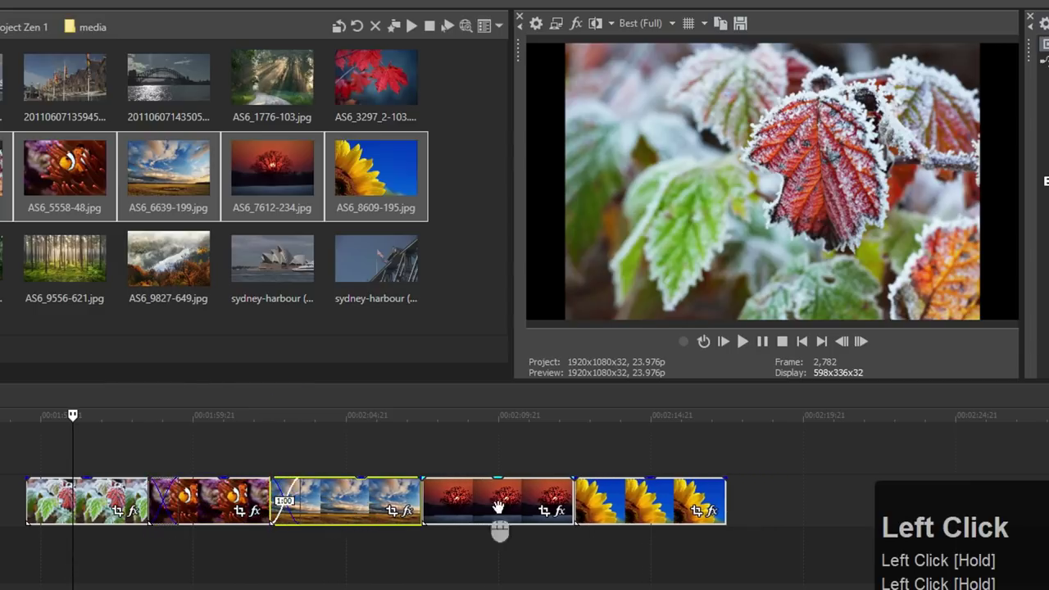
{"action": "left_click_drag", "start_coordinate": [495, 503], "coordinate": [464, 503]}
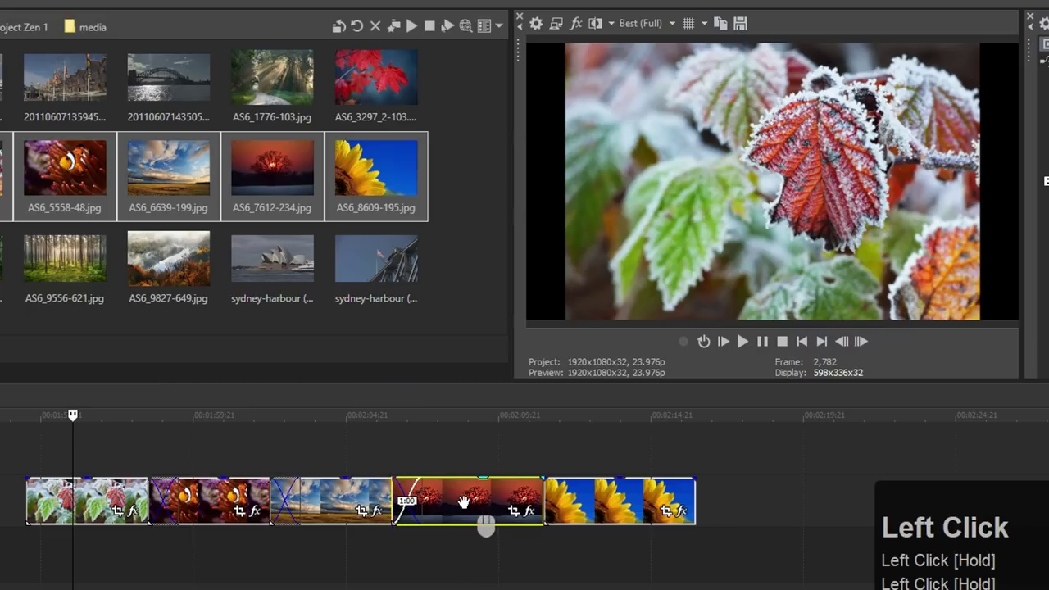
{"action": "left_click_drag", "start_coordinate": [615, 508], "coordinate": [570, 530]}
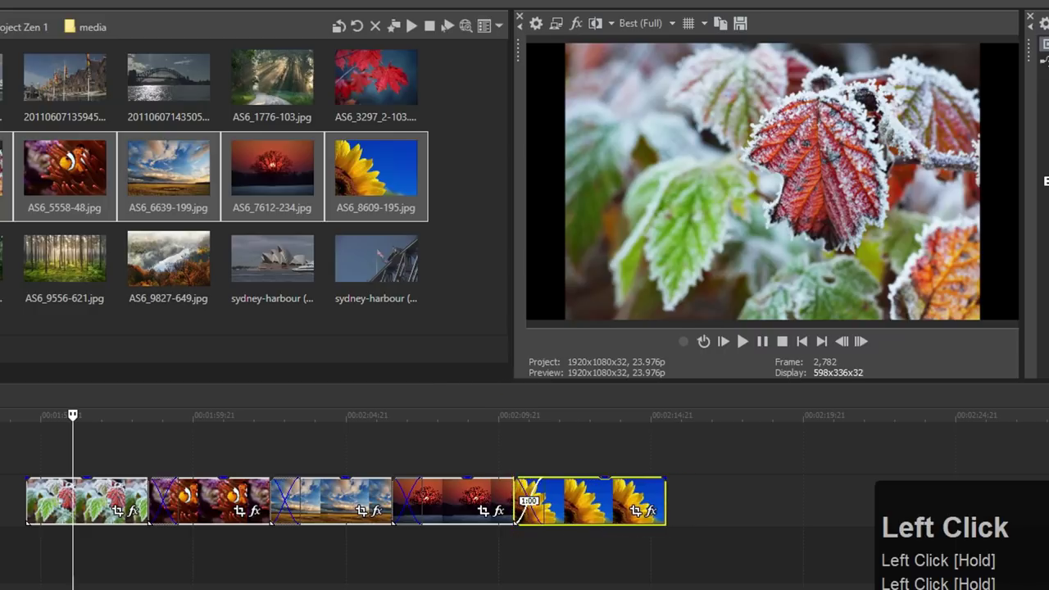
Preview the crossfades by playing from the end of the frosted-leaves still into the sky still, and pause.
{"action": "left_click", "coordinate": [143, 441]}
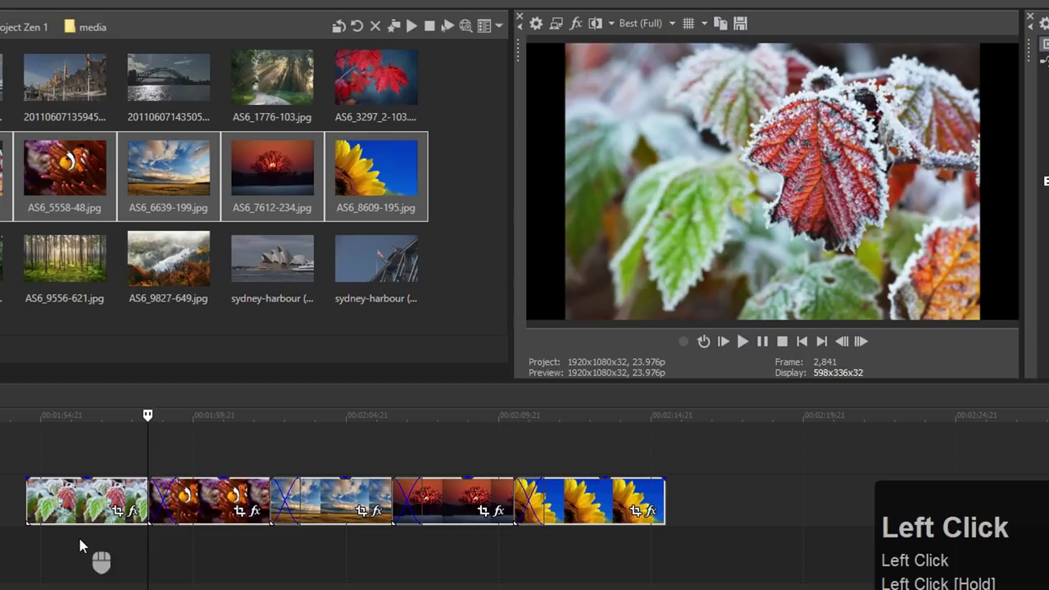
{"action": "left_click", "coordinate": [743, 341]}
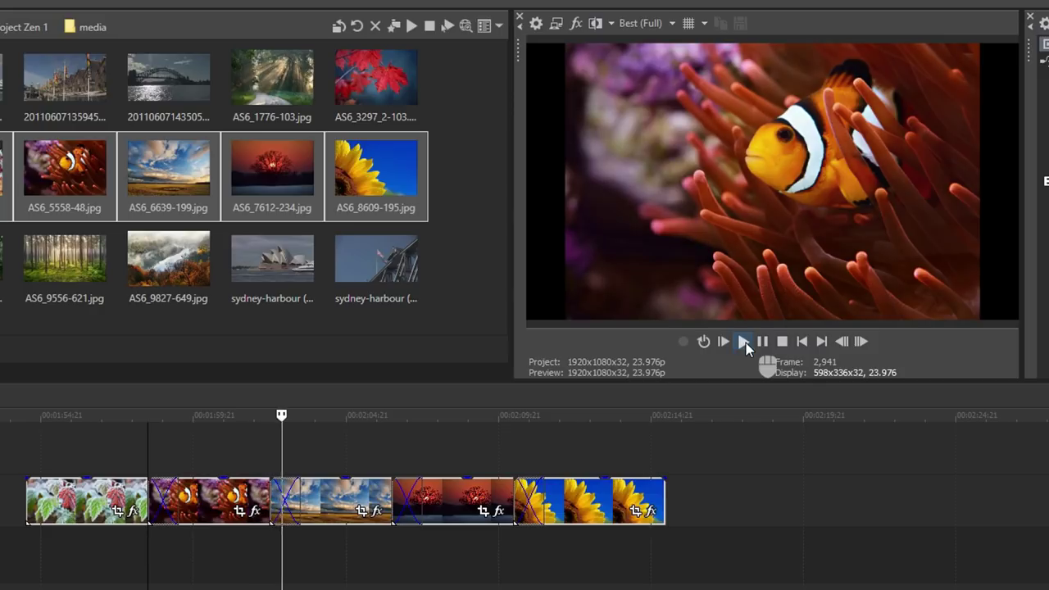
{"action": "left_click", "coordinate": [761, 345]}
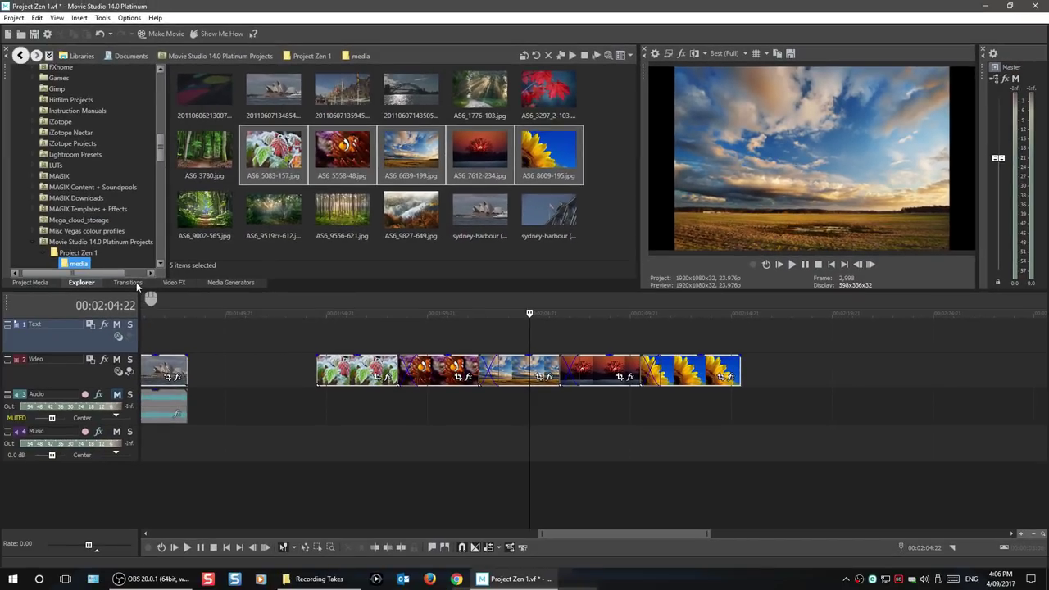
Apply the Default 3D Fly In/Out transition to the crossfade between the frosted-leaves and clownfish stills and close its settings.
{"action": "left_click", "coordinate": [128, 282]}
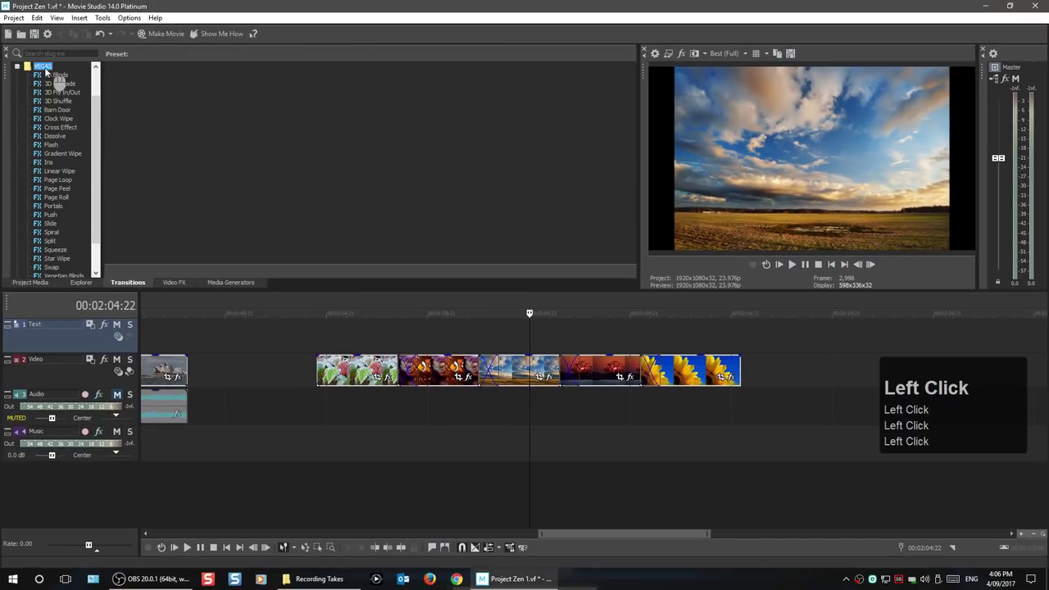
{"action": "left_click", "coordinate": [59, 93]}
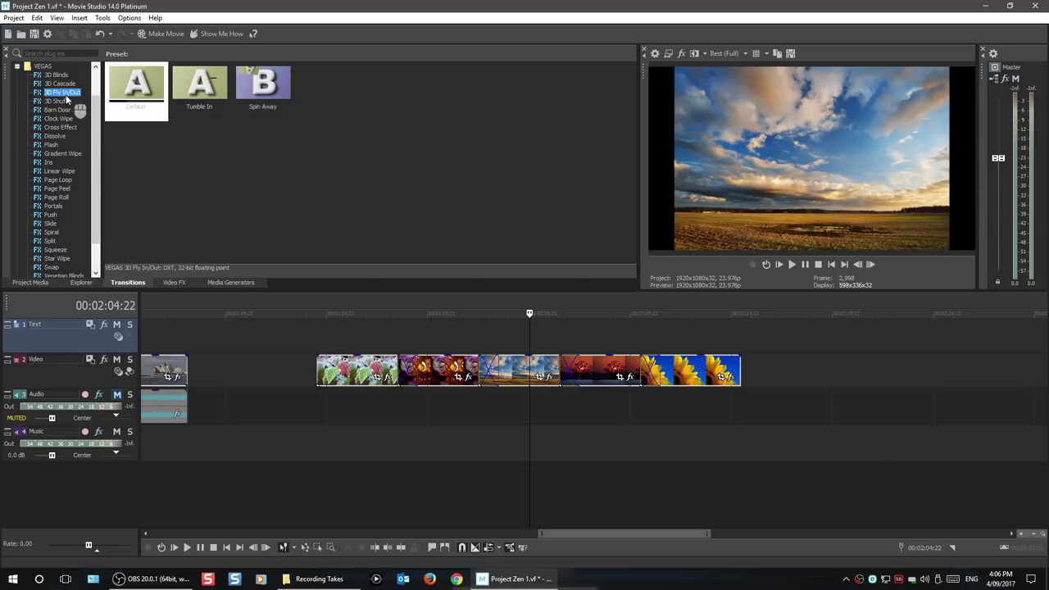
{"action": "left_click", "coordinate": [124, 107]}
{"action": "left_click_drag", "start_coordinate": [130, 78], "coordinate": [137, 107]}
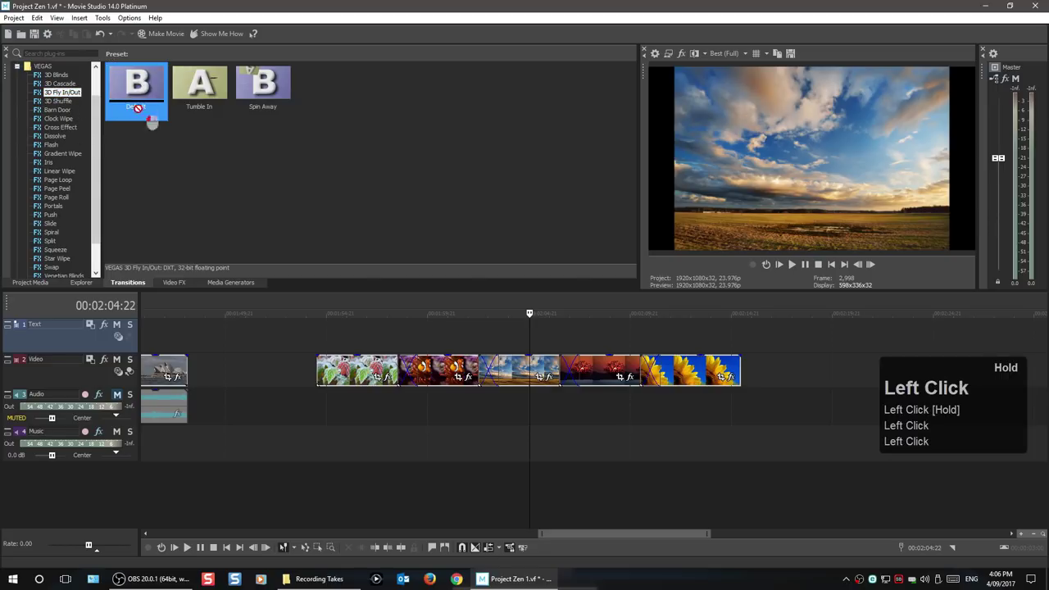
{"action": "left_click_drag", "start_coordinate": [438, 339], "coordinate": [406, 375]}
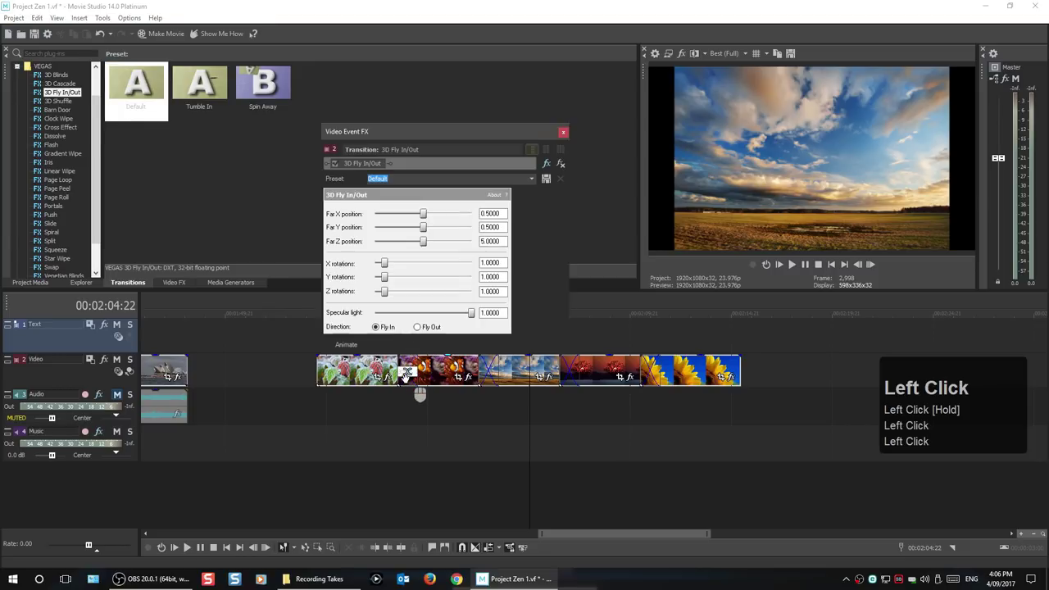
{"action": "left_click", "coordinate": [563, 132]}
Preview the 3D Fly In/Out transition by playing from within the frosted-leaves still, and pause on the clownfish still.
{"action": "left_click", "coordinate": [380, 334]}
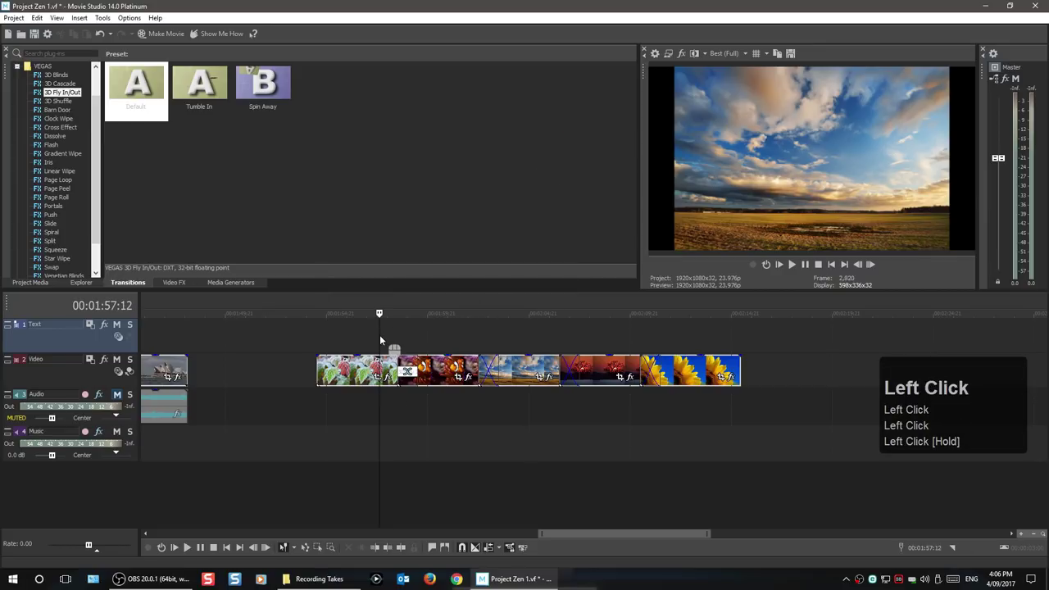
{"action": "left_click", "coordinate": [790, 265]}
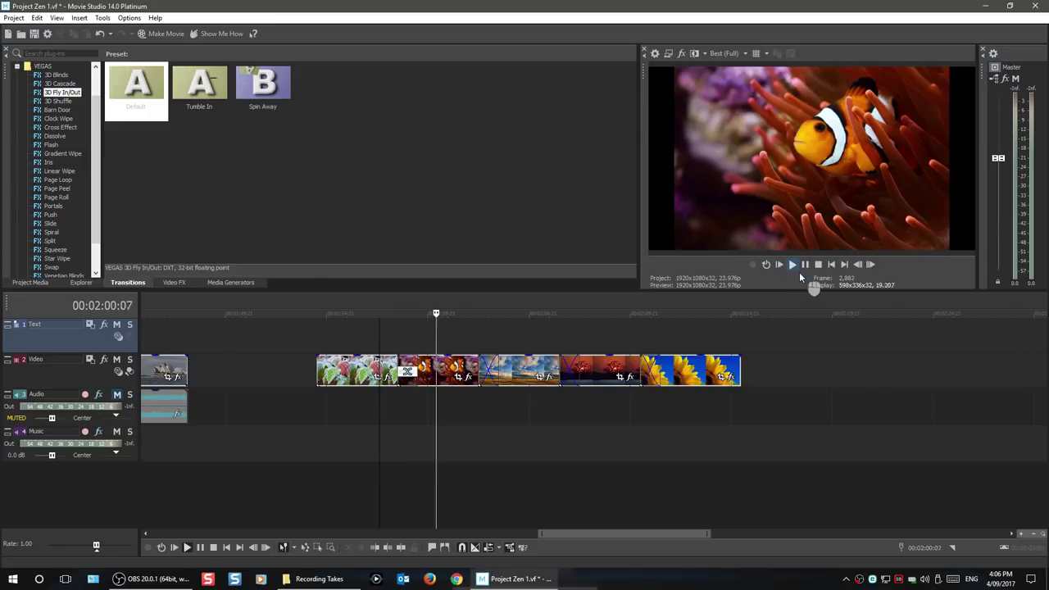
{"action": "left_click", "coordinate": [804, 264]}
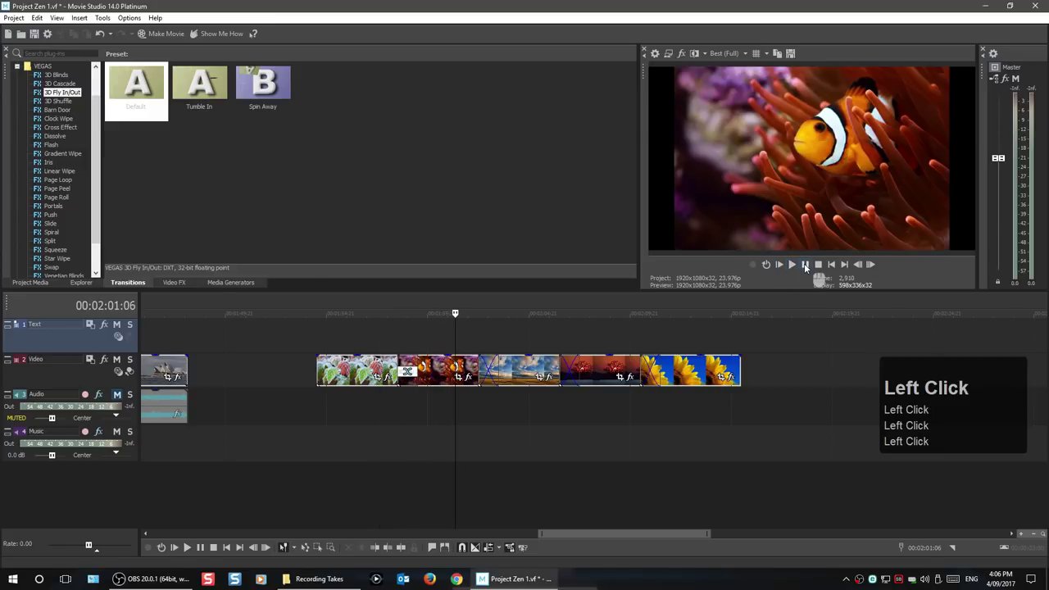
Set the video preview quality to Preview (Full).
{"action": "left_click", "coordinate": [728, 52]}
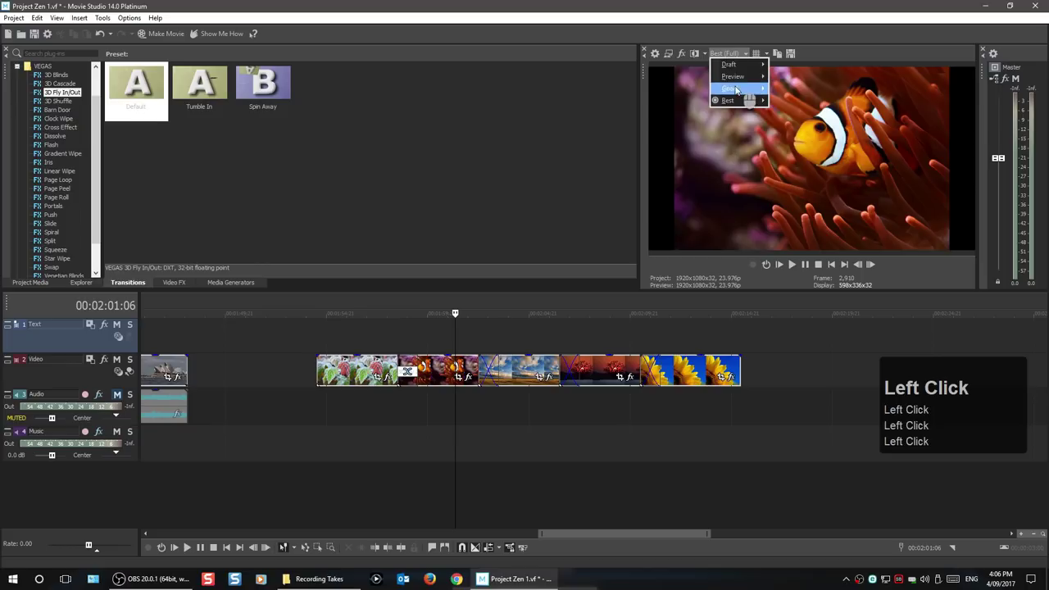
{"action": "mouse_move", "coordinate": [737, 77]}
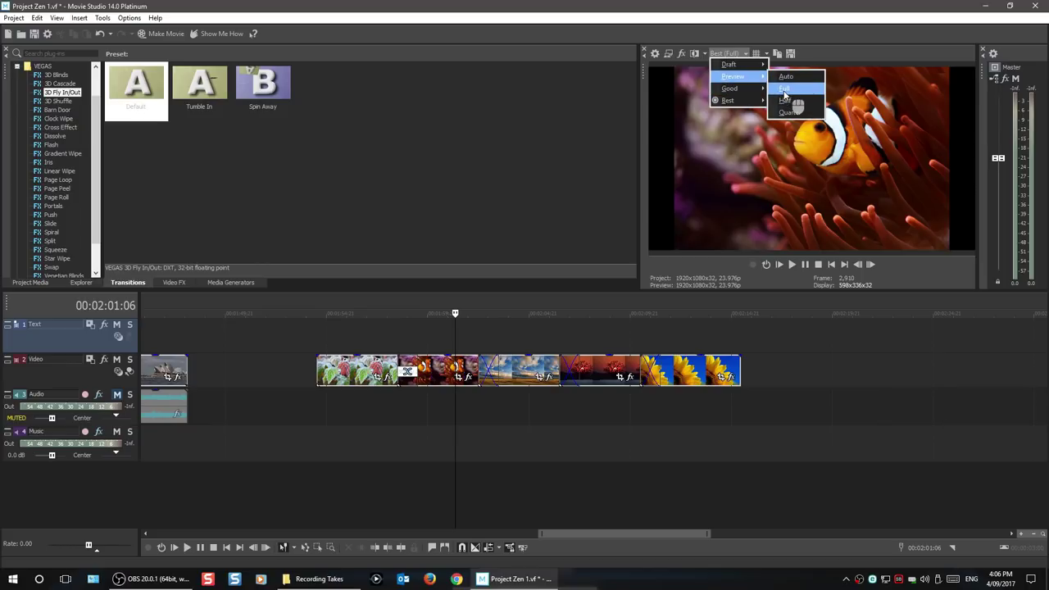
{"action": "left_click", "coordinate": [784, 89]}
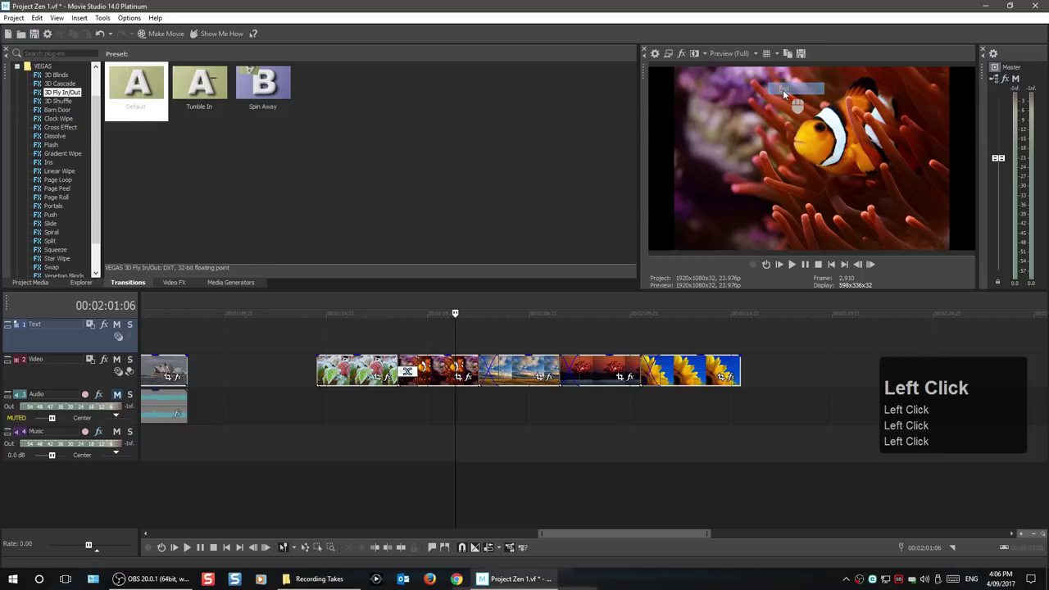
Replay the 3D Fly In/Out transition from just before the clownfish still at the reduced preview quality, and pause.
{"action": "left_click", "coordinate": [390, 336]}
{"action": "left_click", "coordinate": [788, 262]}
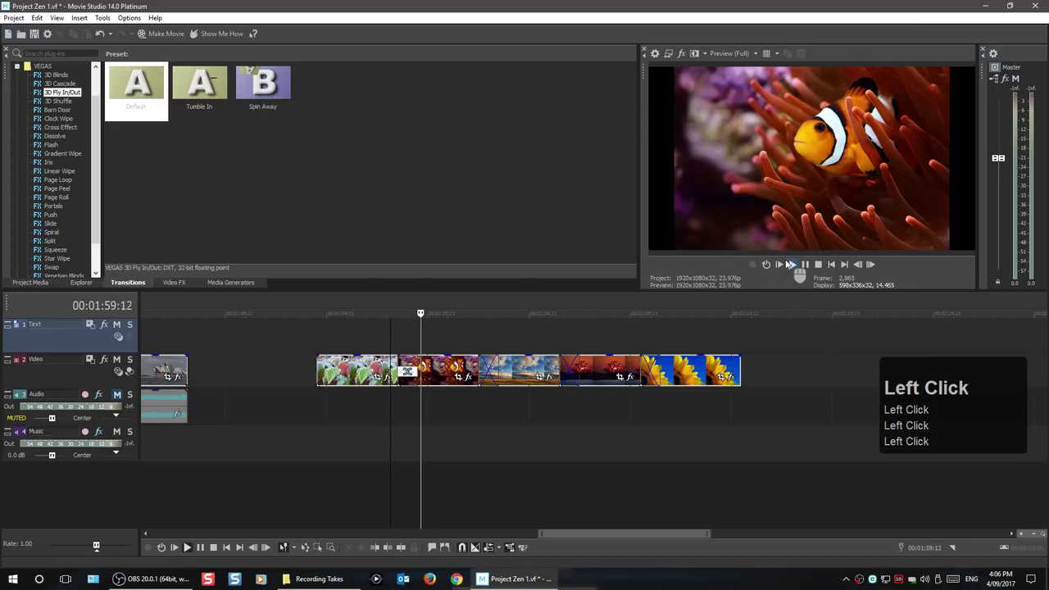
{"action": "left_click", "coordinate": [789, 263]}
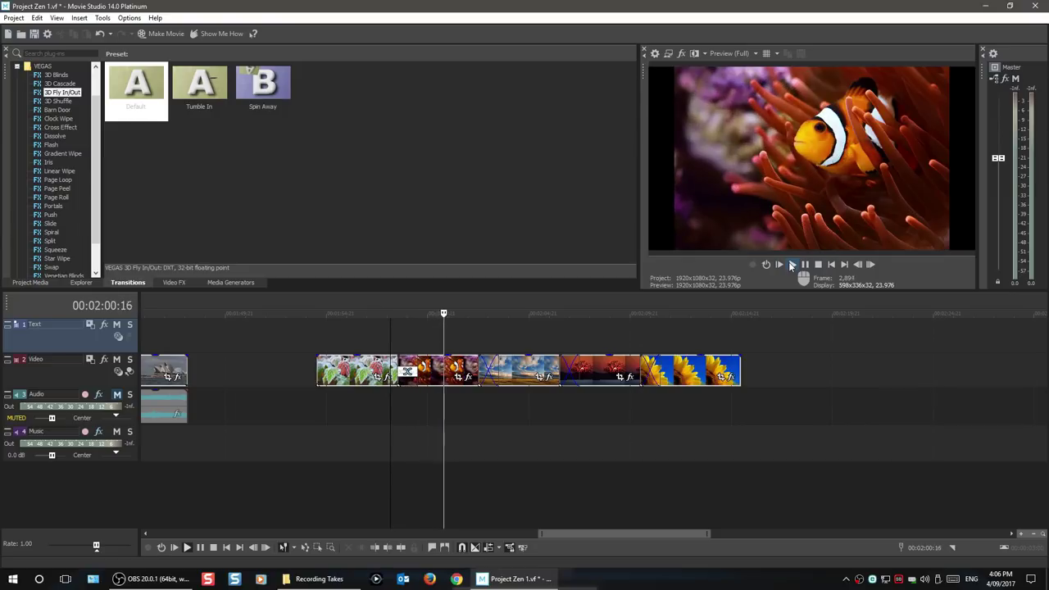
{"action": "left_click", "coordinate": [804, 265]}
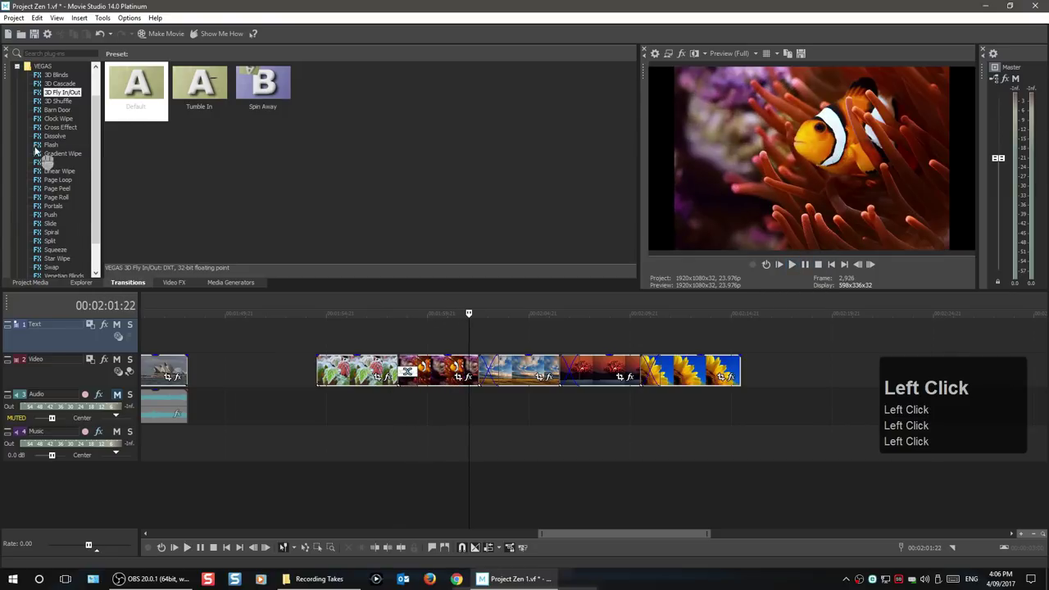
Apply the default Page Roll transition to the crossfade between the clownfish and sky stills, close its settings and preview it.
{"action": "left_click", "coordinate": [58, 136]}
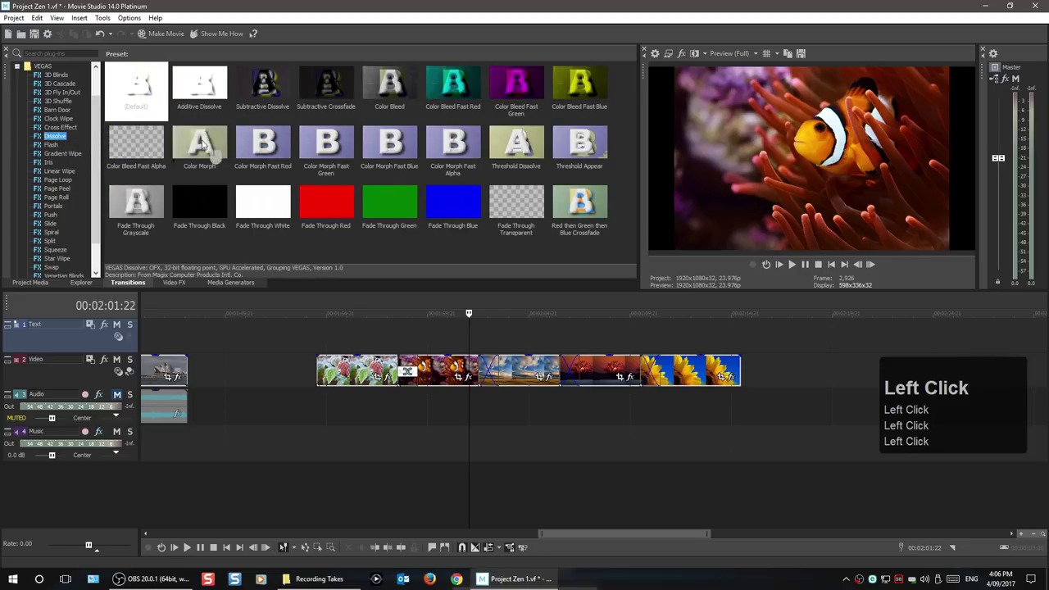
{"action": "left_click", "coordinate": [55, 197]}
{"action": "left_click_drag", "start_coordinate": [136, 86], "coordinate": [505, 316]}
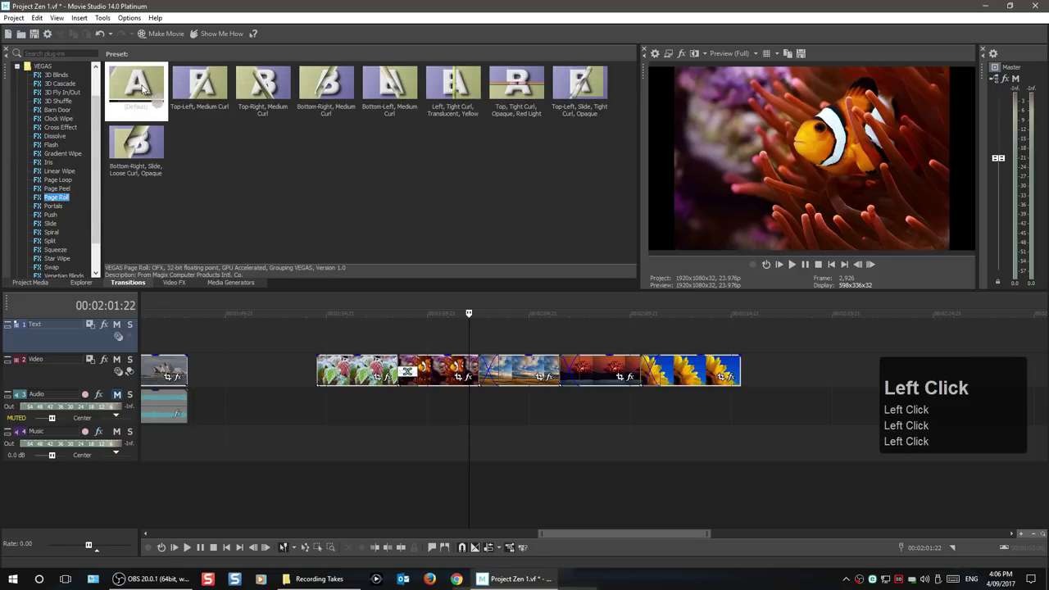
{"action": "left_click_drag", "start_coordinate": [485, 368], "coordinate": [486, 371]}
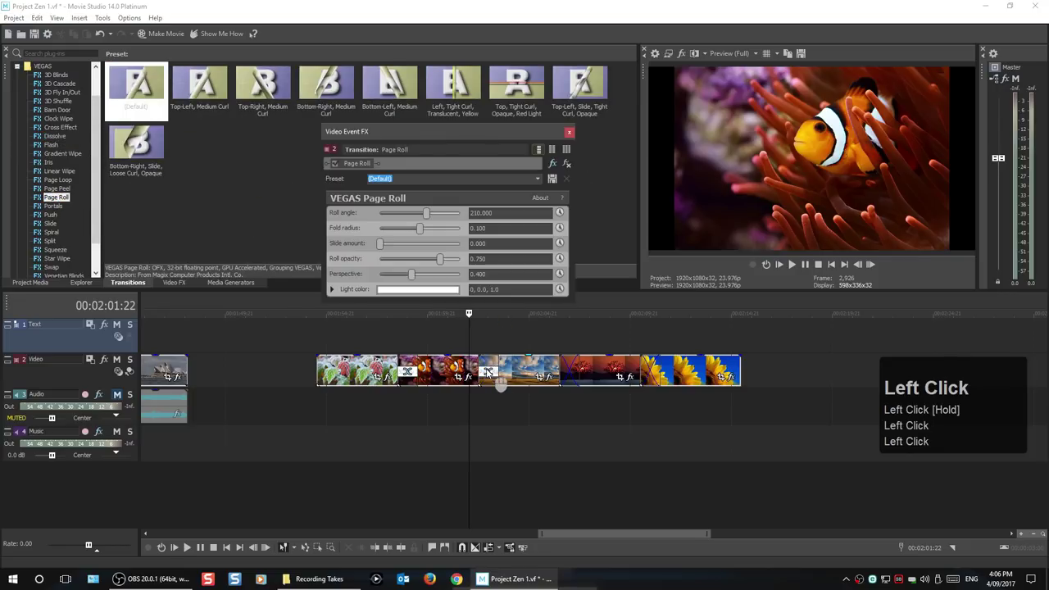
{"action": "left_click", "coordinate": [573, 131]}
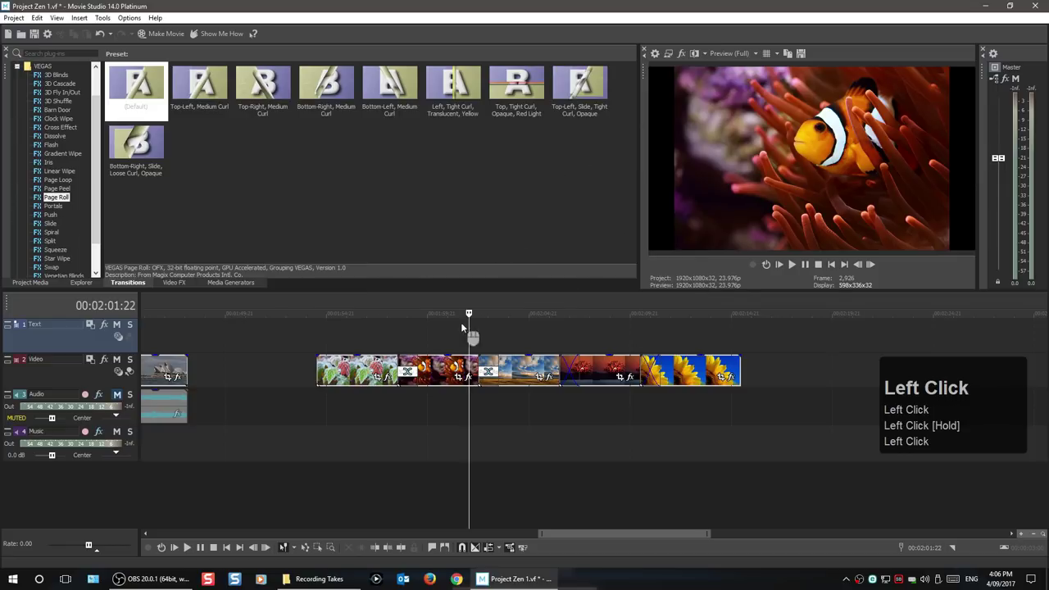
{"action": "left_click", "coordinate": [793, 266]}
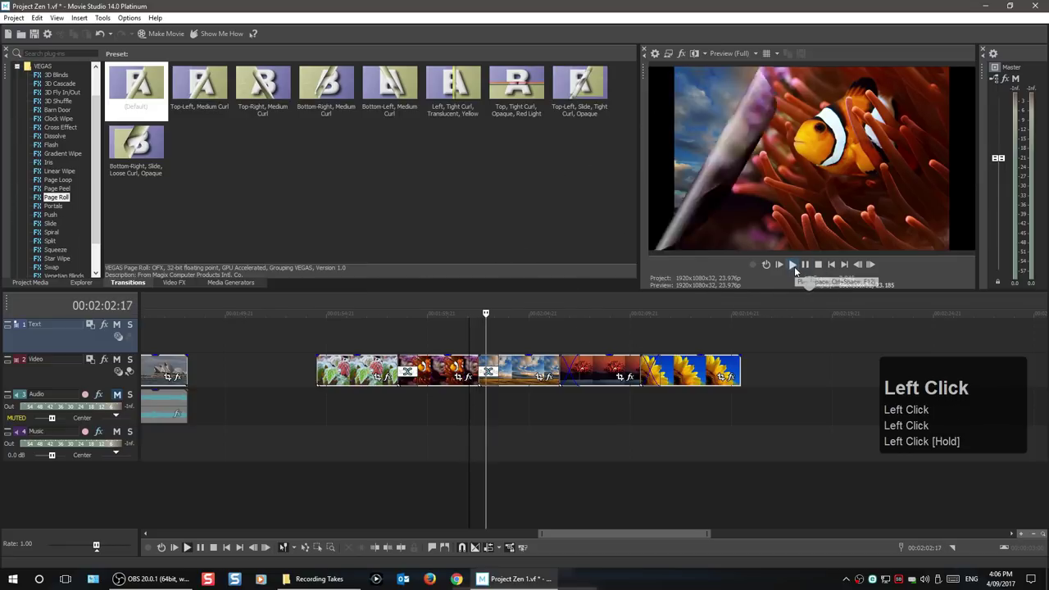
{"action": "left_click", "coordinate": [805, 265]}
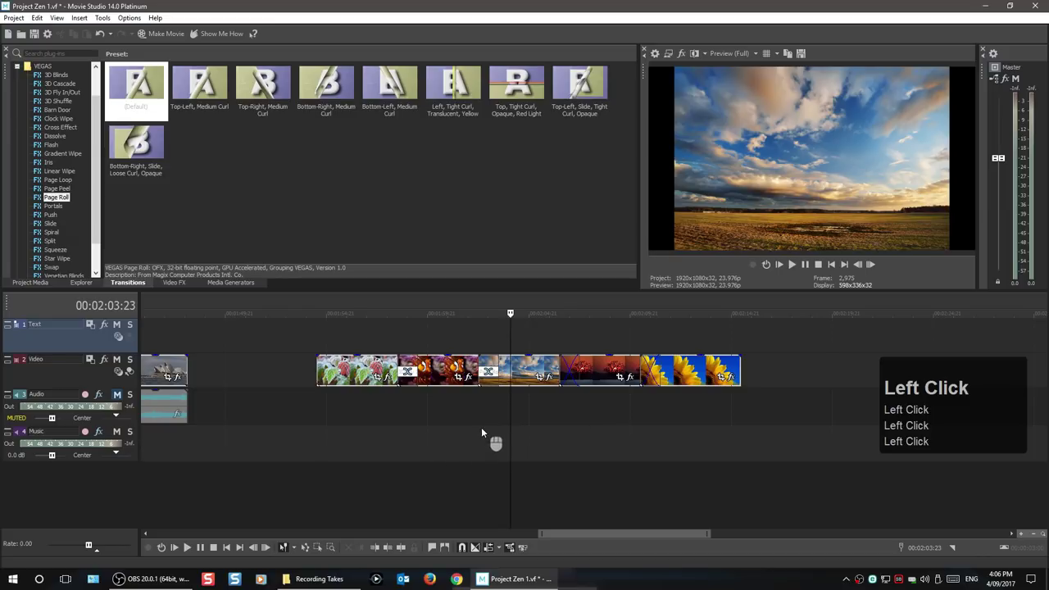
Reopen the Page Roll transition's settings from the timeline, review its parameters and close them.
{"action": "scroll", "coordinate": [496, 415], "scroll_direction": "up", "scroll_amount": 2}
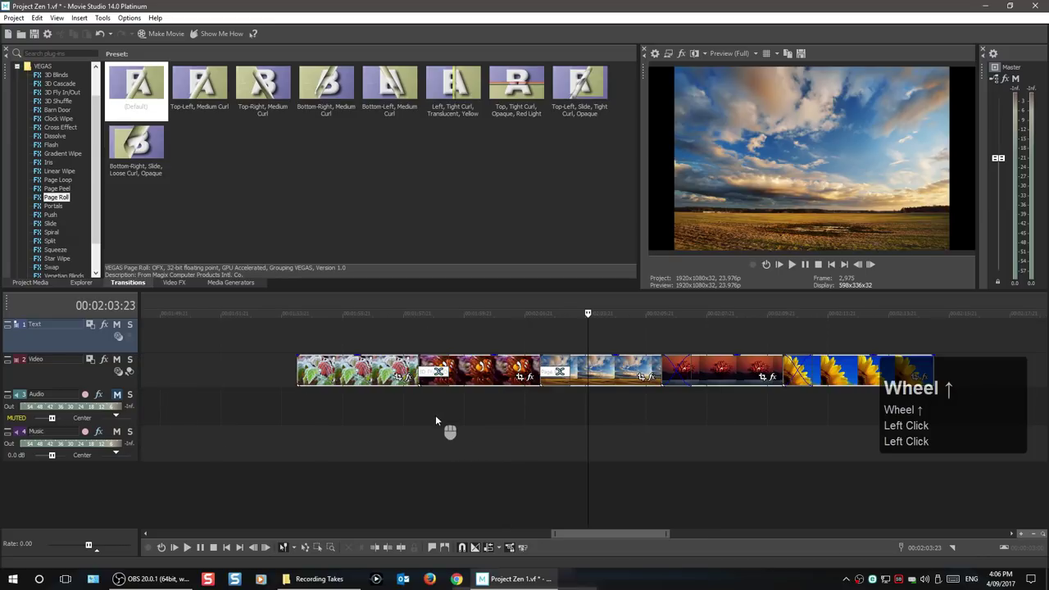
{"action": "scroll", "coordinate": [437, 410], "scroll_direction": "up", "scroll_amount": 1}
{"action": "scroll", "coordinate": [382, 399], "scroll_direction": "up", "scroll_amount": 1}
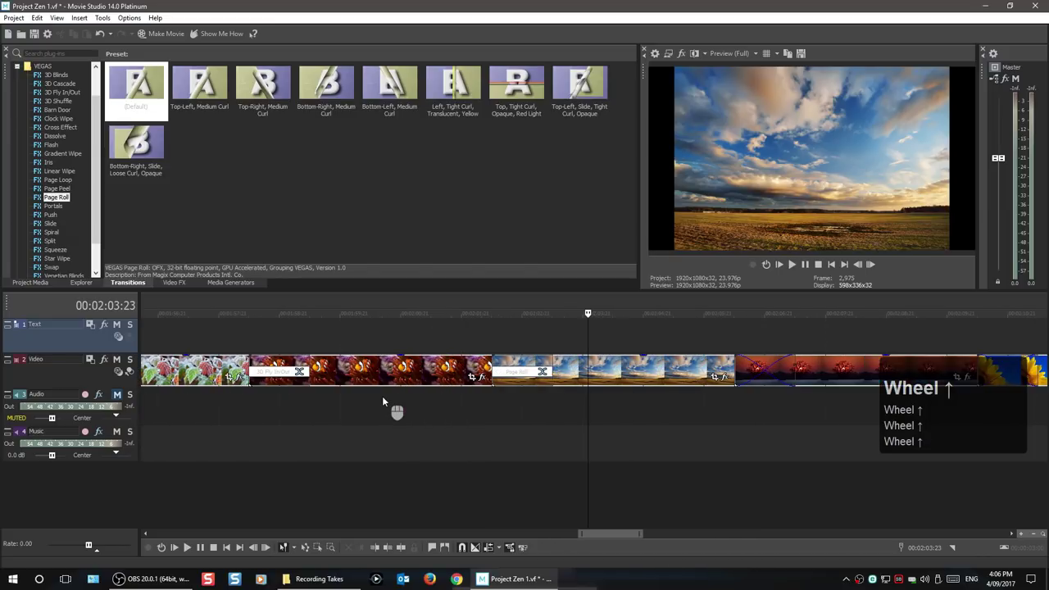
{"action": "left_click", "coordinate": [545, 374]}
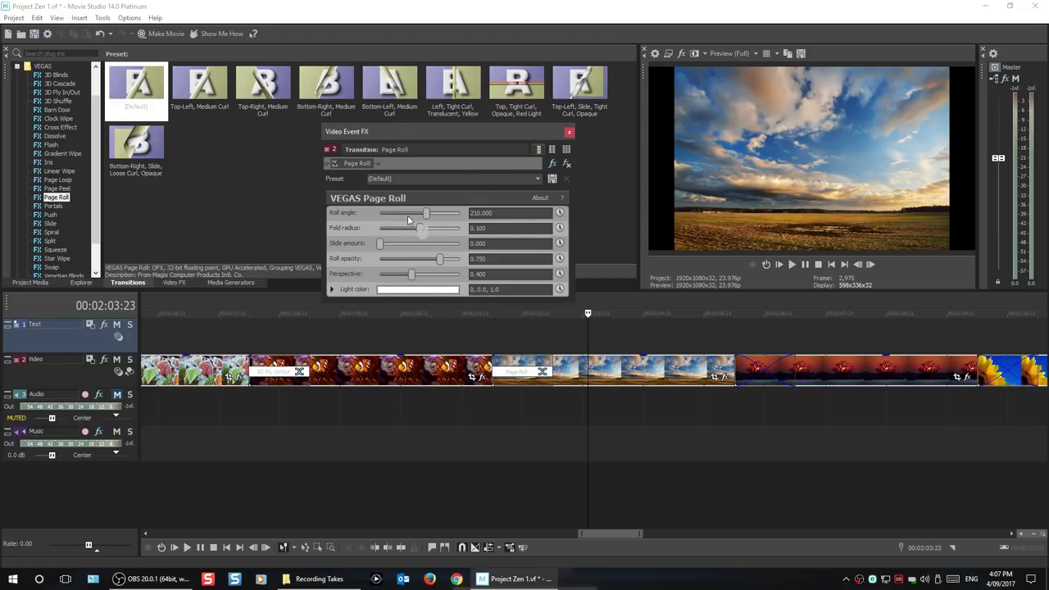
{"action": "left_click", "coordinate": [569, 132]}
Unmute the Audio track.
{"action": "scroll", "coordinate": [502, 422], "scroll_direction": "down", "scroll_amount": 5}
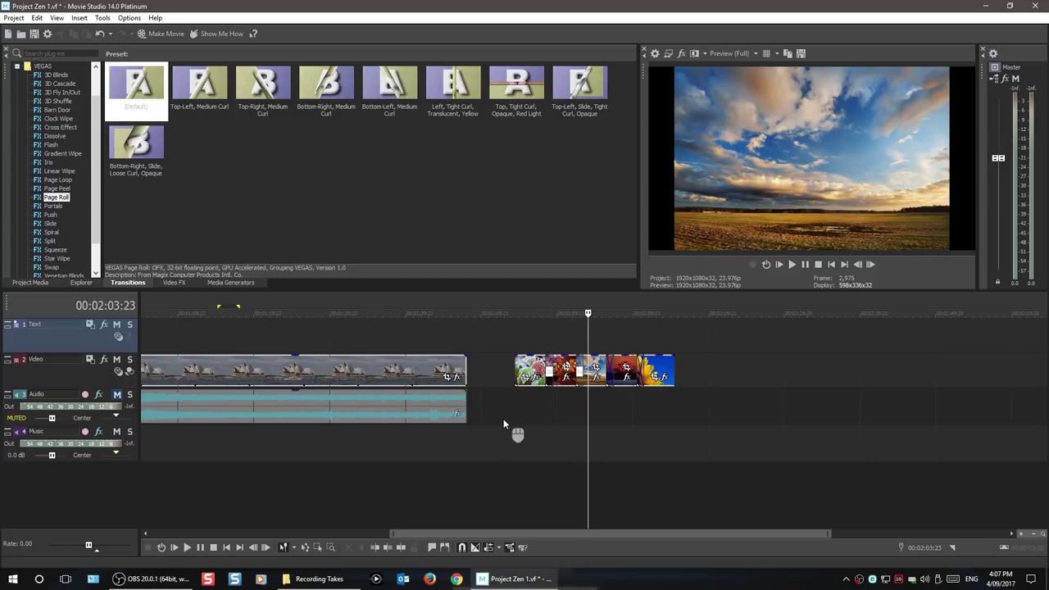
{"action": "left_click", "coordinate": [117, 395]}
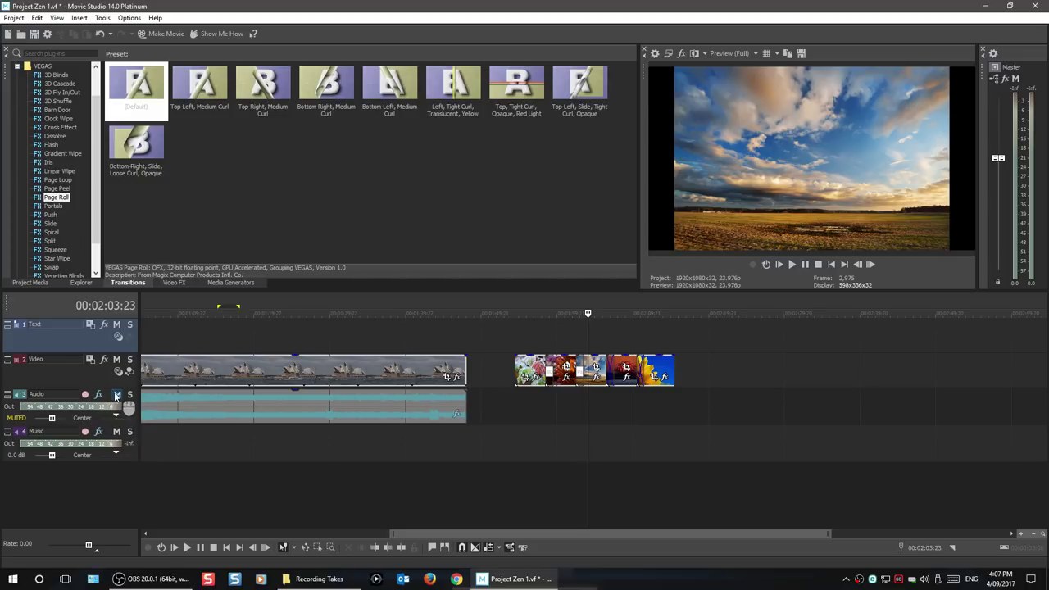
{"action": "left_click", "coordinate": [116, 395]}
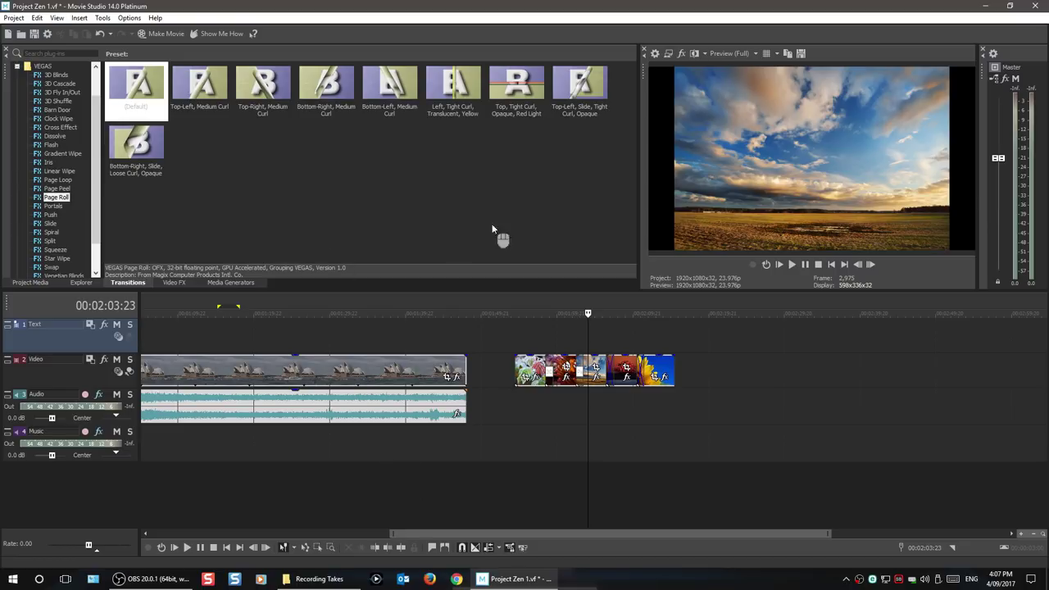
Try a fade-out on the end of the Opera House clip's audio, and remove the fade after previewing it.
{"action": "left_click", "coordinate": [469, 390]}
{"action": "left_click_drag", "start_coordinate": [468, 390], "coordinate": [432, 396]}
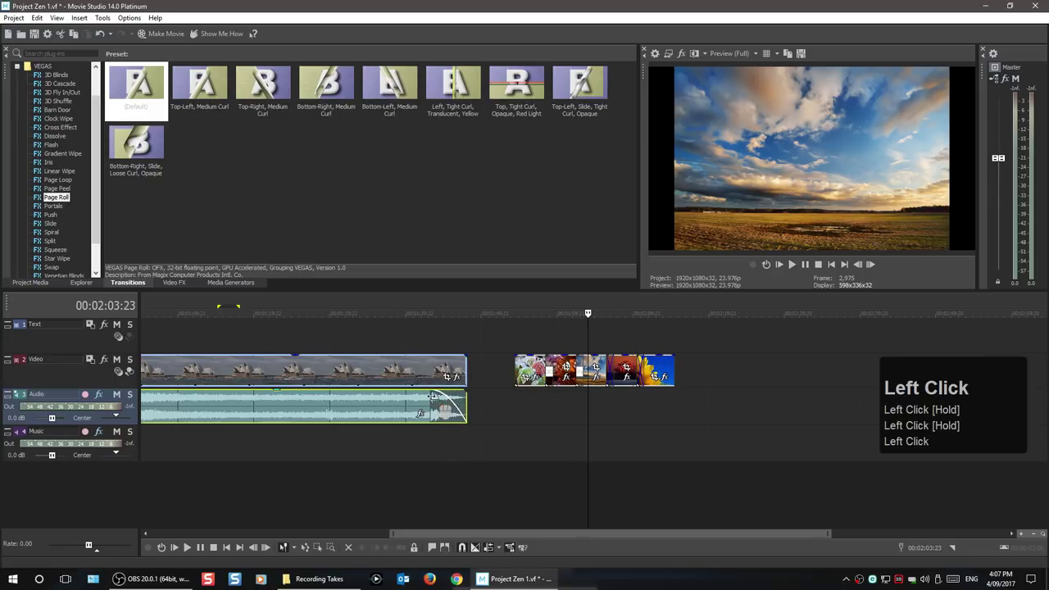
{"action": "left_click", "coordinate": [433, 437]}
{"action": "left_click", "coordinate": [418, 438]}
{"action": "left_click", "coordinate": [791, 265]}
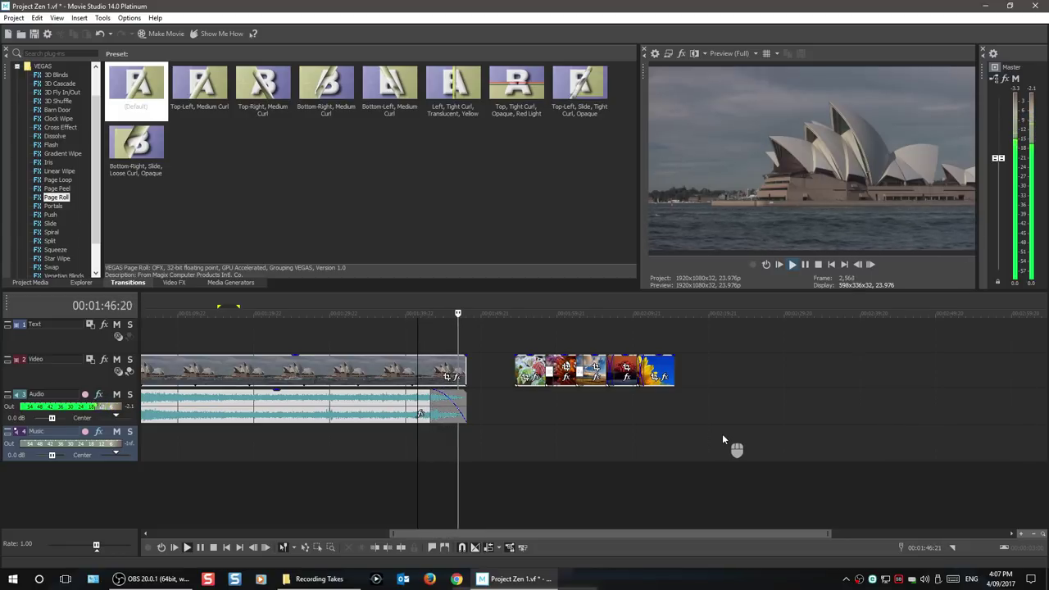
{"action": "left_click", "coordinate": [565, 457]}
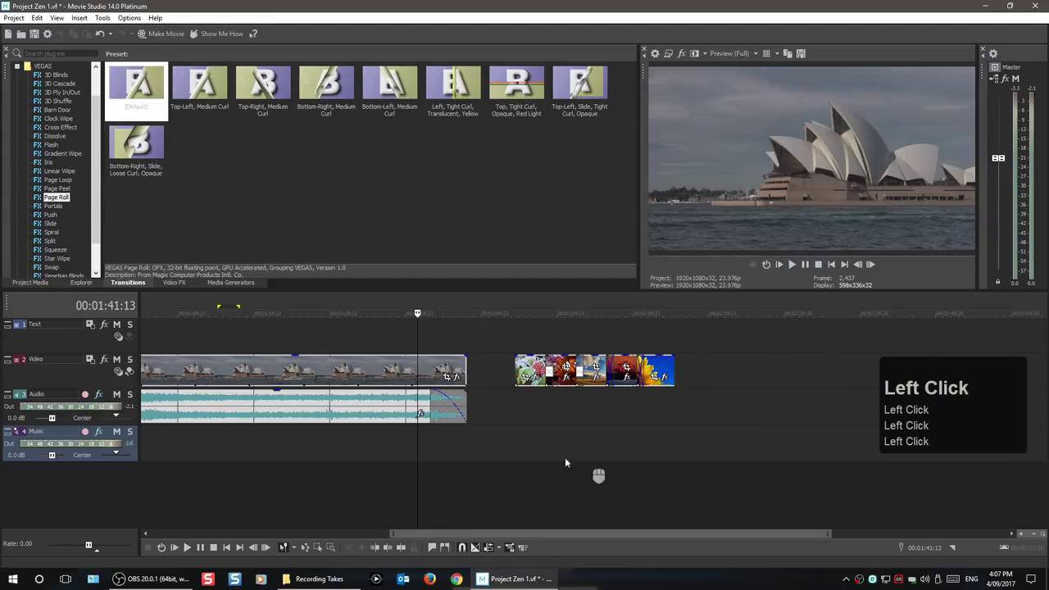
{"action": "left_click_drag", "start_coordinate": [429, 418], "coordinate": [487, 414]}
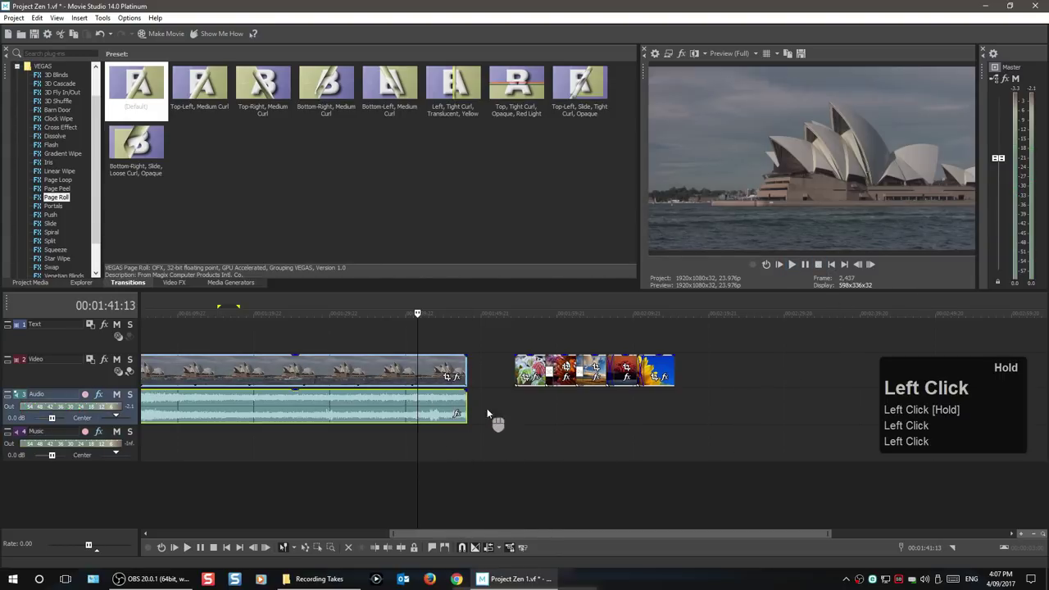
Select the Opera House clip's video and audio together, add a fade-out to the end of both, and preview it.
{"action": "left_click", "coordinate": [441, 365]}
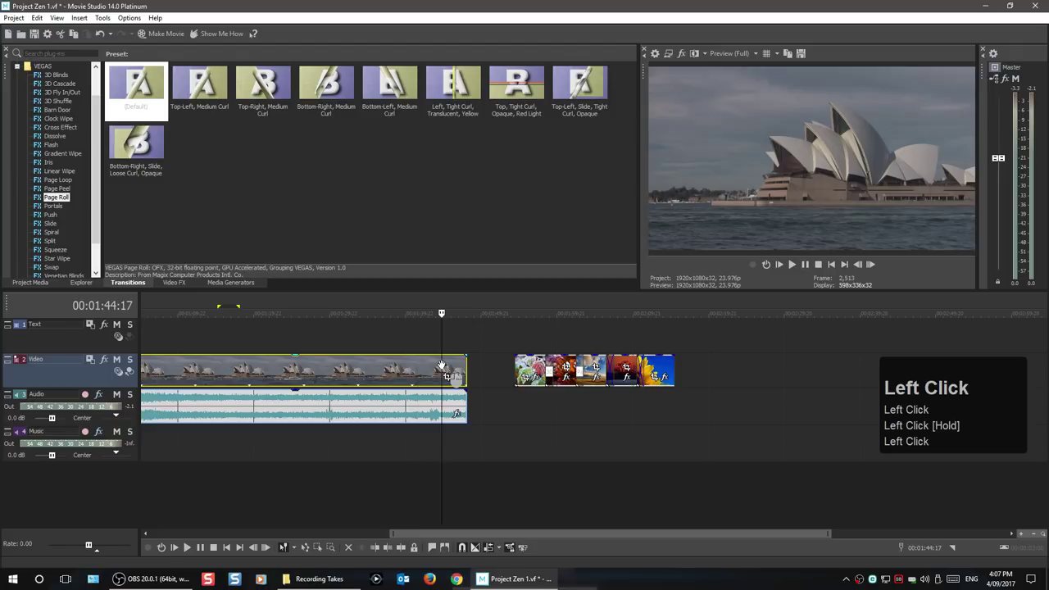
{"action": "key", "text": "shift"}
{"action": "left_click", "coordinate": [449, 399], "text": "shift"}
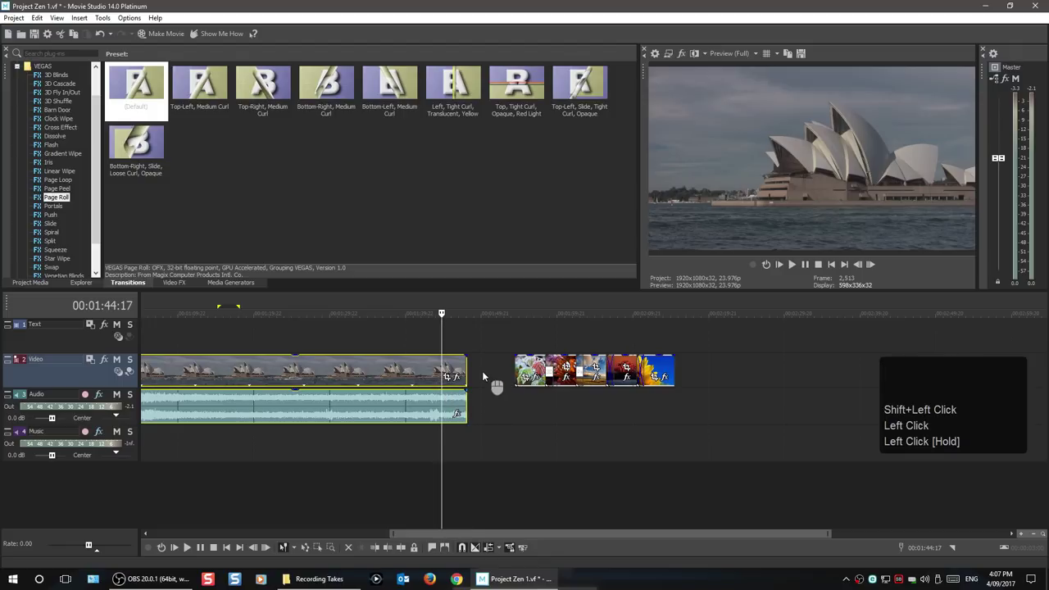
{"action": "mouse_move", "coordinate": [467, 354]}
{"action": "left_mouse_down"}
{"action": "mouse_move", "coordinate": [417, 367]}
{"action": "mouse_move", "coordinate": [407, 383]}
{"action": "left_mouse_up"}
{"action": "left_click", "coordinate": [399, 361]}
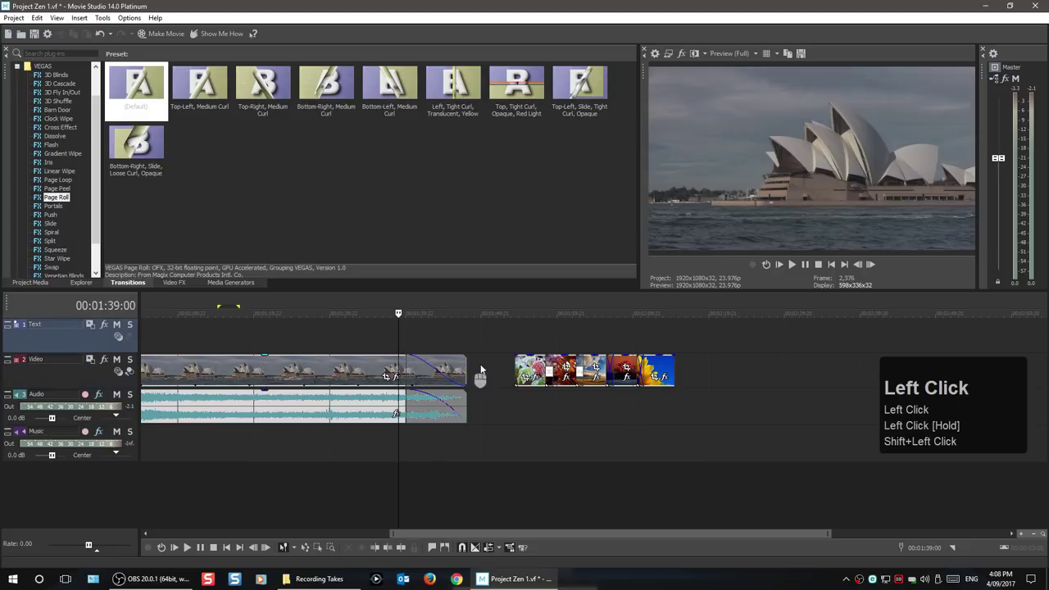
{"action": "left_click", "coordinate": [786, 267]}
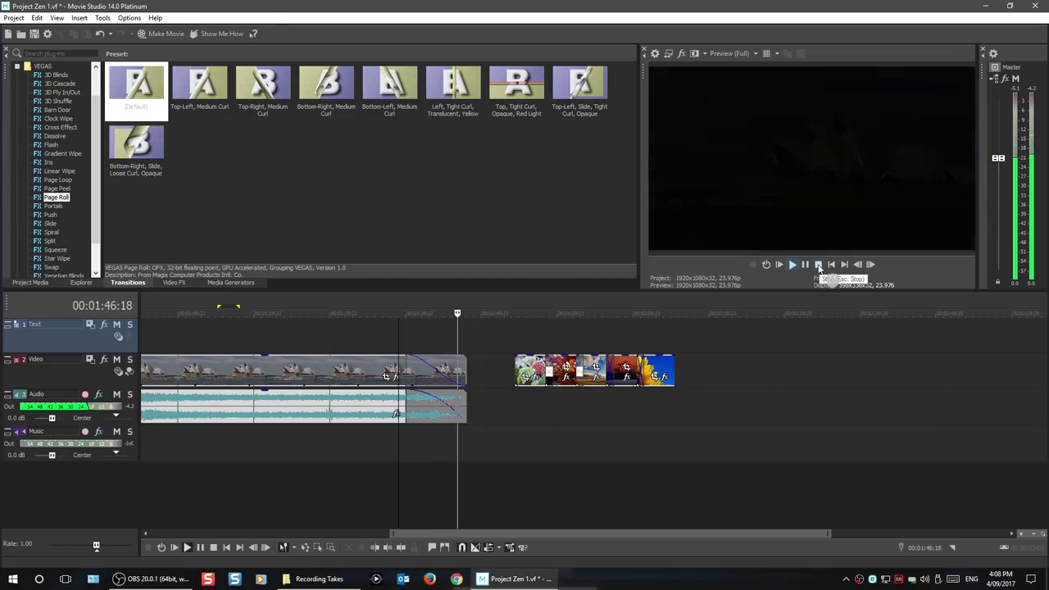
{"action": "left_click", "coordinate": [819, 264]}
Open Event Pan/Crop for the frosted leaves still, and move and shrink its window so the video preview is uncovered.
{"action": "scroll", "coordinate": [502, 492], "scroll_direction": "up", "scroll_amount": 3}
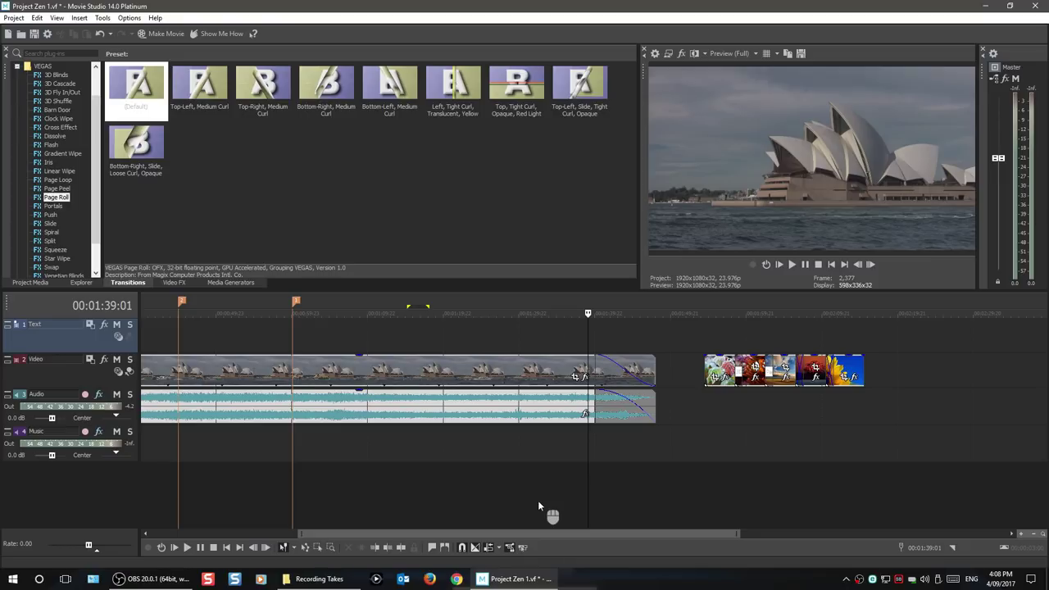
{"action": "left_click", "coordinate": [491, 552]}
{"action": "left_click", "coordinate": [711, 401]}
{"action": "scroll", "coordinate": [713, 400], "scroll_direction": "up", "scroll_amount": 2}
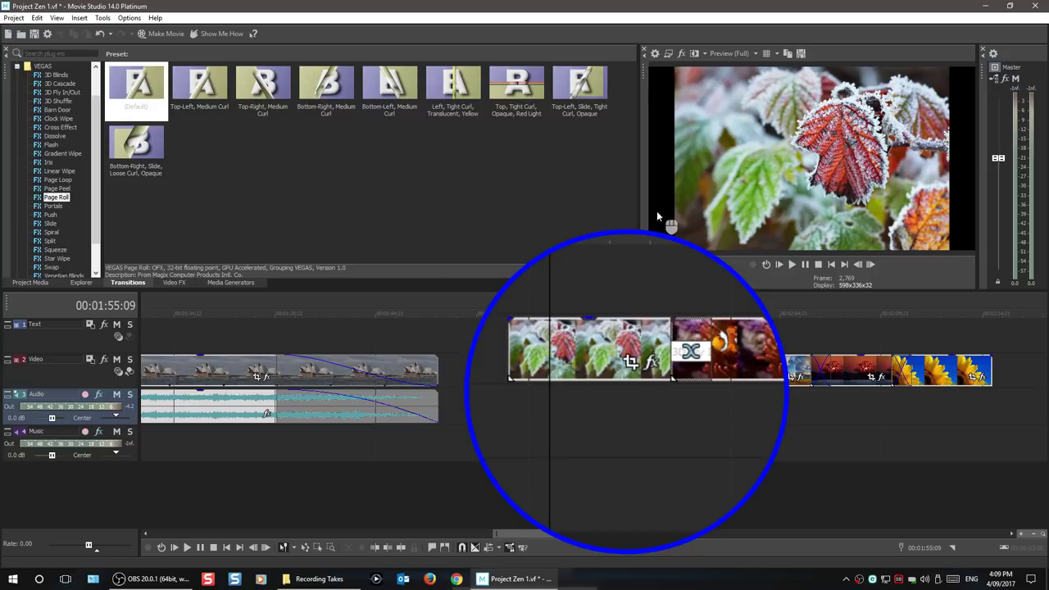
{"action": "left_click", "coordinate": [633, 373]}
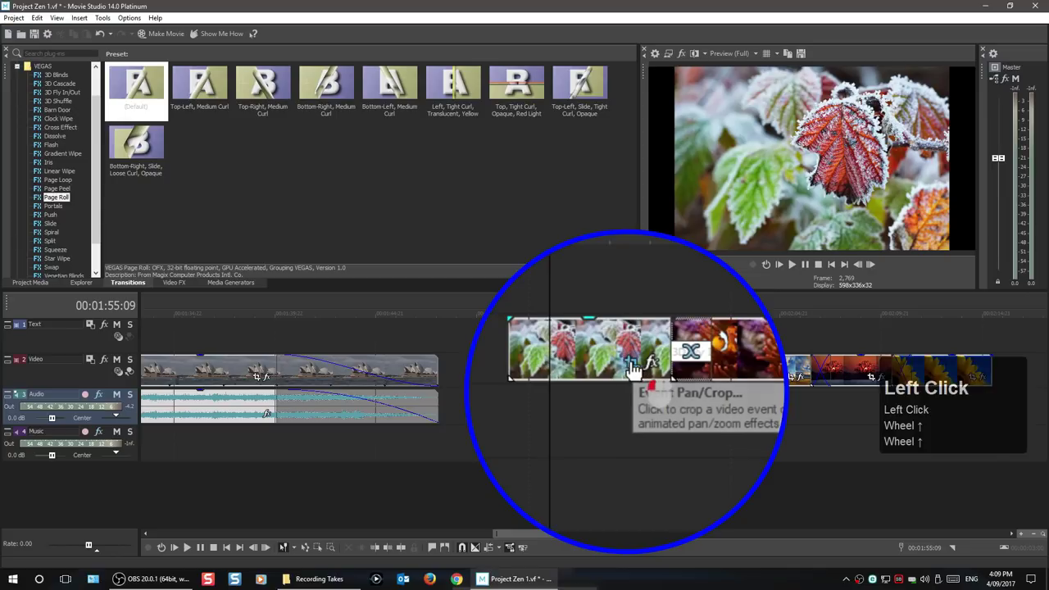
{"action": "left_click_drag", "start_coordinate": [685, 130], "coordinate": [514, 123]}
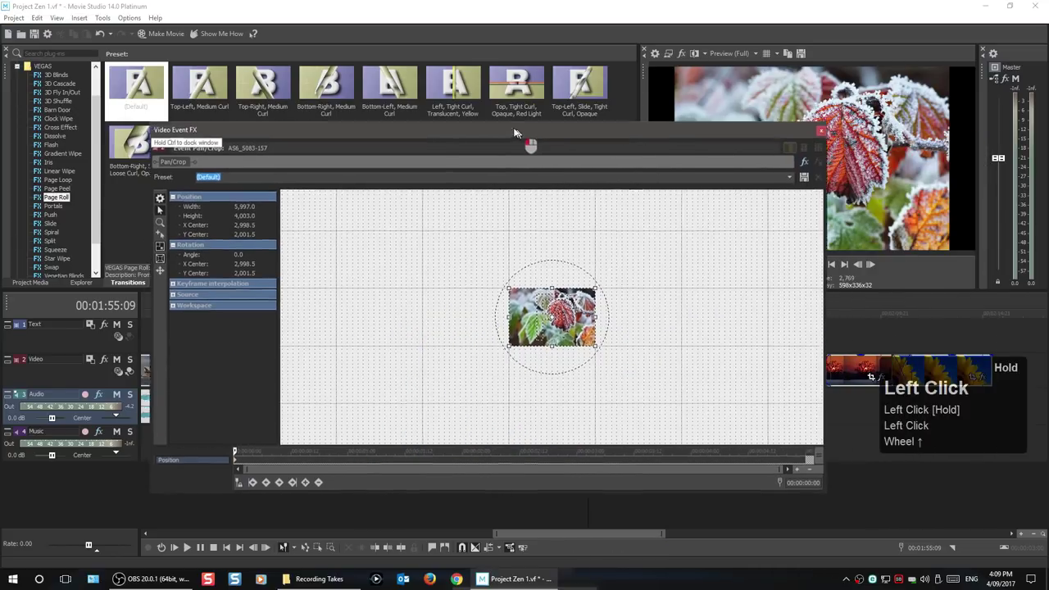
{"action": "left_click_drag", "start_coordinate": [821, 485], "coordinate": [521, 343]}
Crop the frosted leaves still with the 16:9 Widescreen TV aspect ratio preset and close the Pan/Crop window.
{"action": "scroll", "coordinate": [406, 240], "scroll_direction": "up", "scroll_amount": 2}
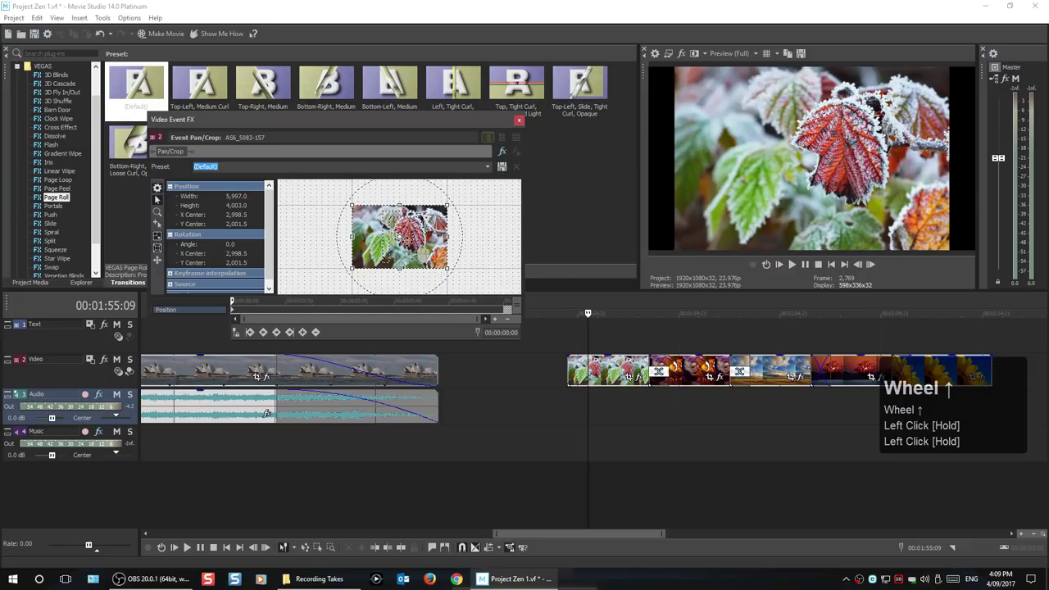
{"action": "scroll", "coordinate": [406, 239], "scroll_direction": "up", "scroll_amount": 2}
{"action": "scroll", "coordinate": [403, 243], "scroll_direction": "down", "scroll_amount": 1}
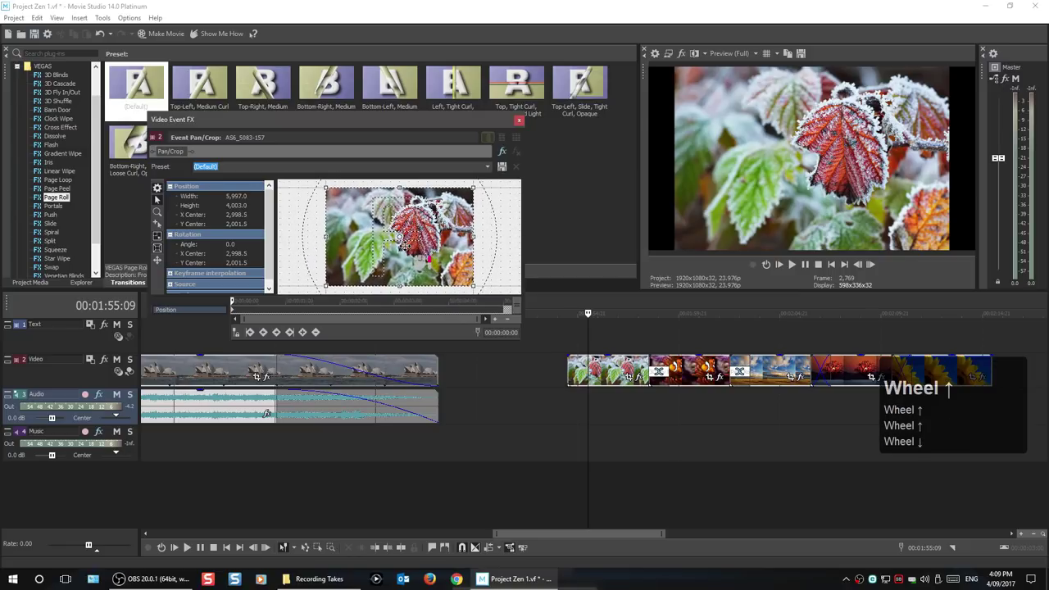
{"action": "scroll", "coordinate": [402, 250], "scroll_direction": "up", "scroll_amount": 1}
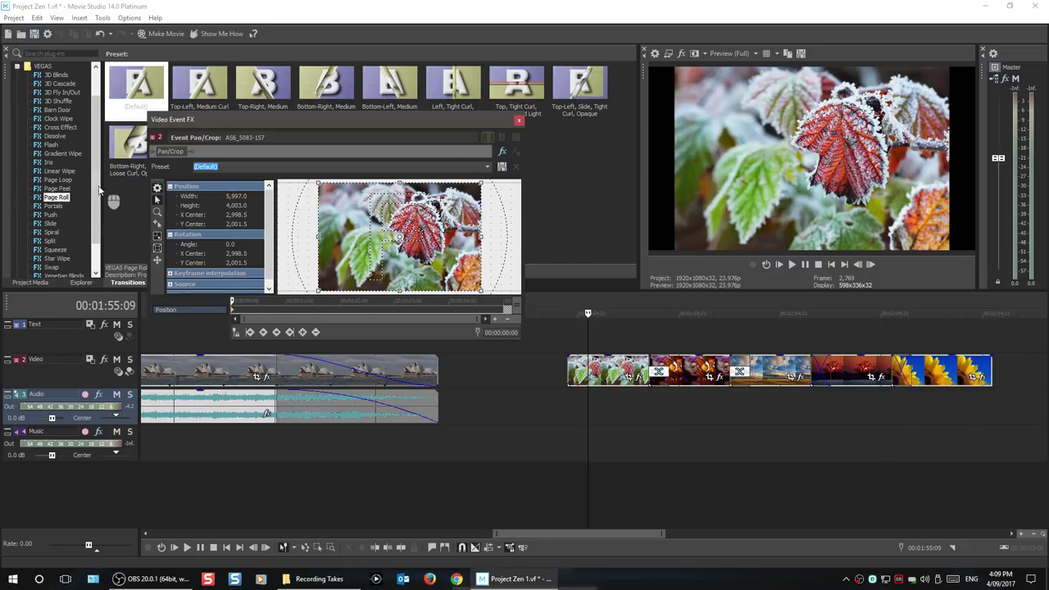
{"action": "left_click", "coordinate": [487, 166]}
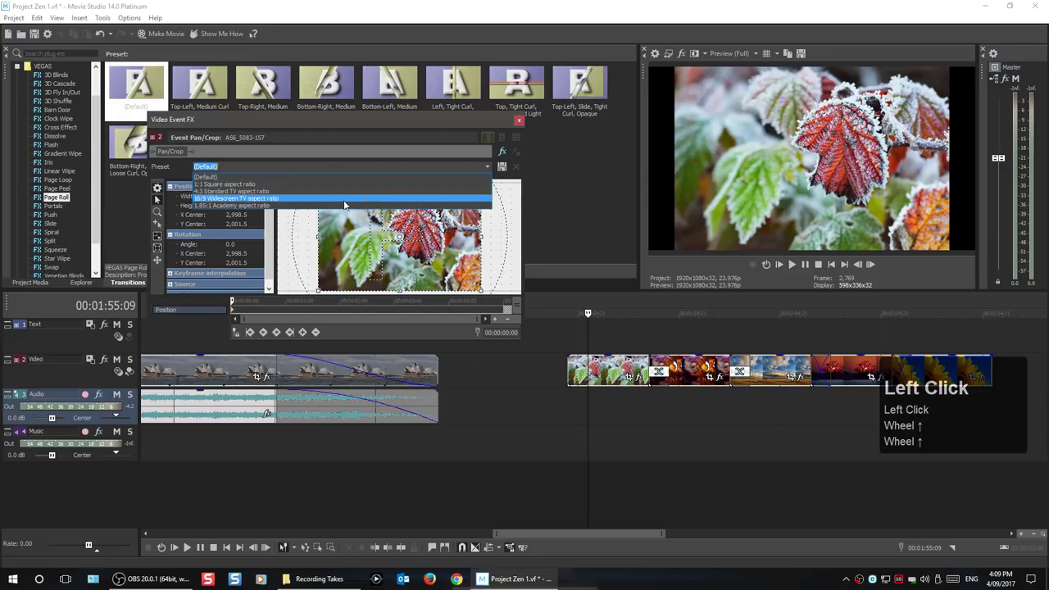
{"action": "left_click", "coordinate": [299, 199]}
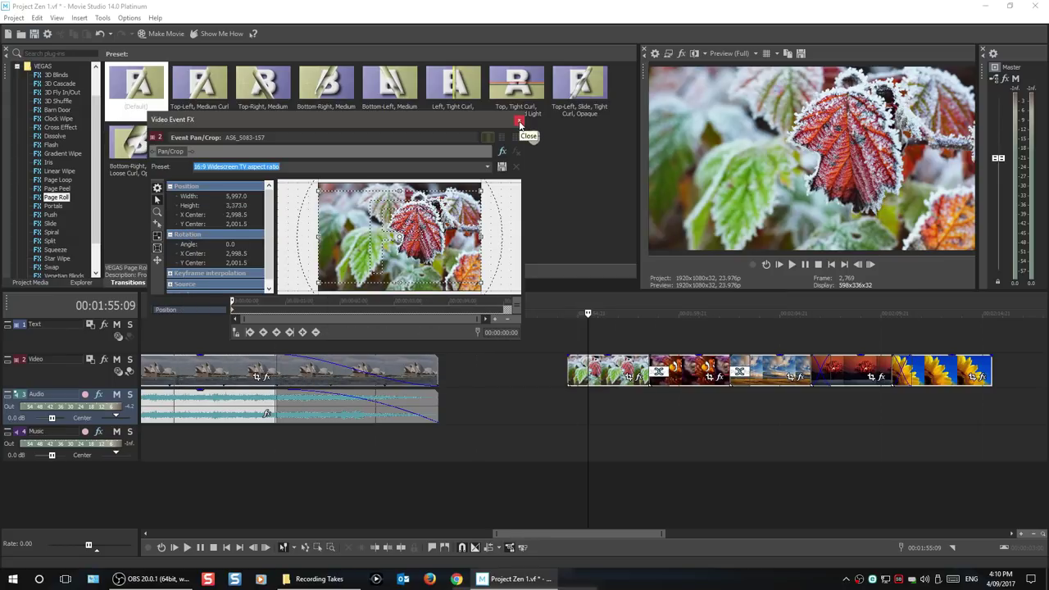
{"action": "left_click", "coordinate": [519, 122]}
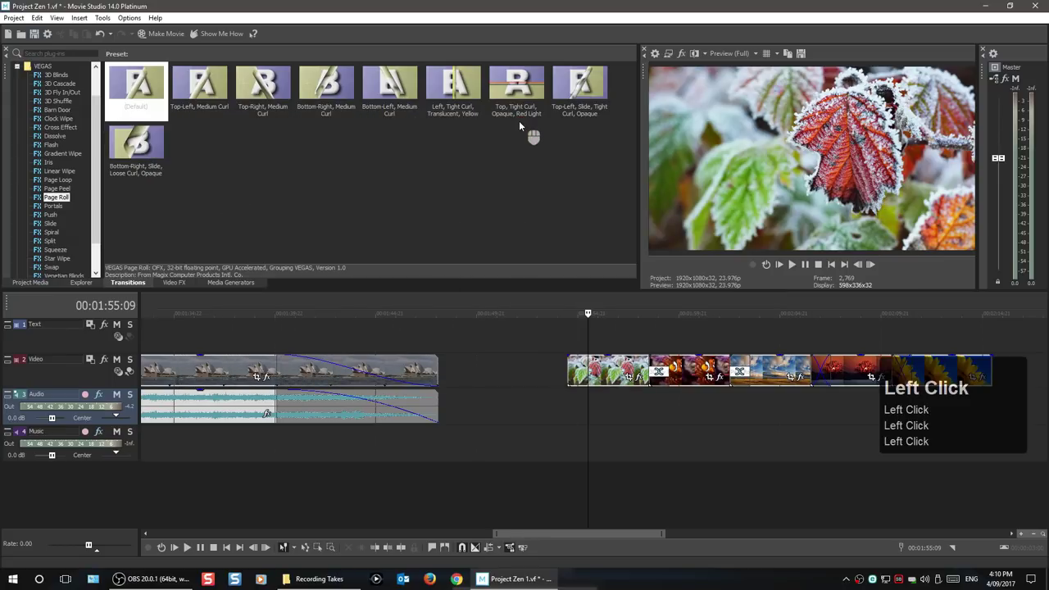
Check the framing of the clownfish, sky and sunset tree stills in the video preview.
{"action": "left_click", "coordinate": [686, 400]}
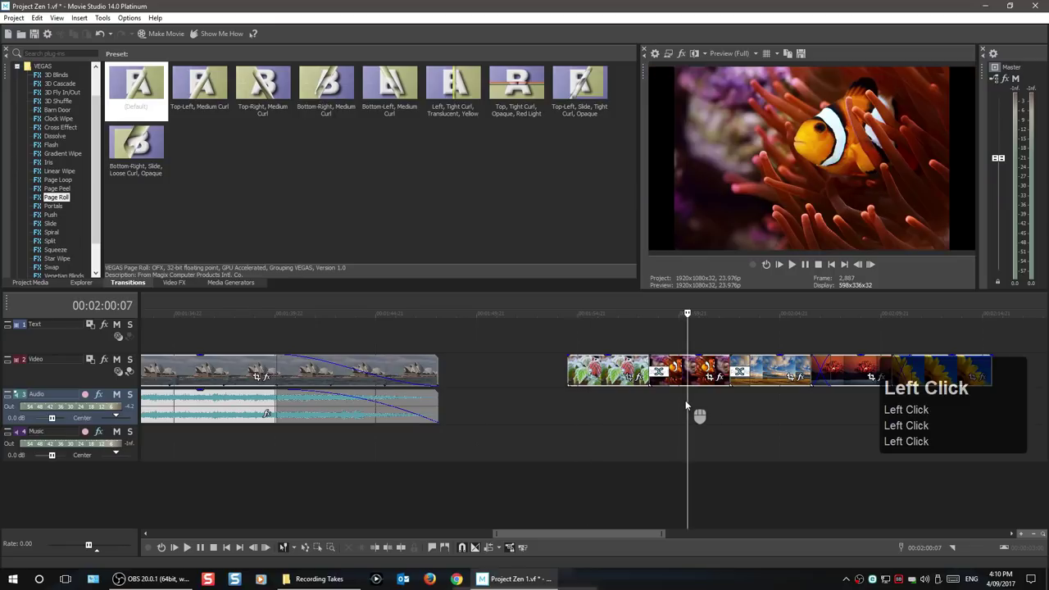
{"action": "left_click", "coordinate": [770, 401]}
{"action": "left_click", "coordinate": [854, 395]}
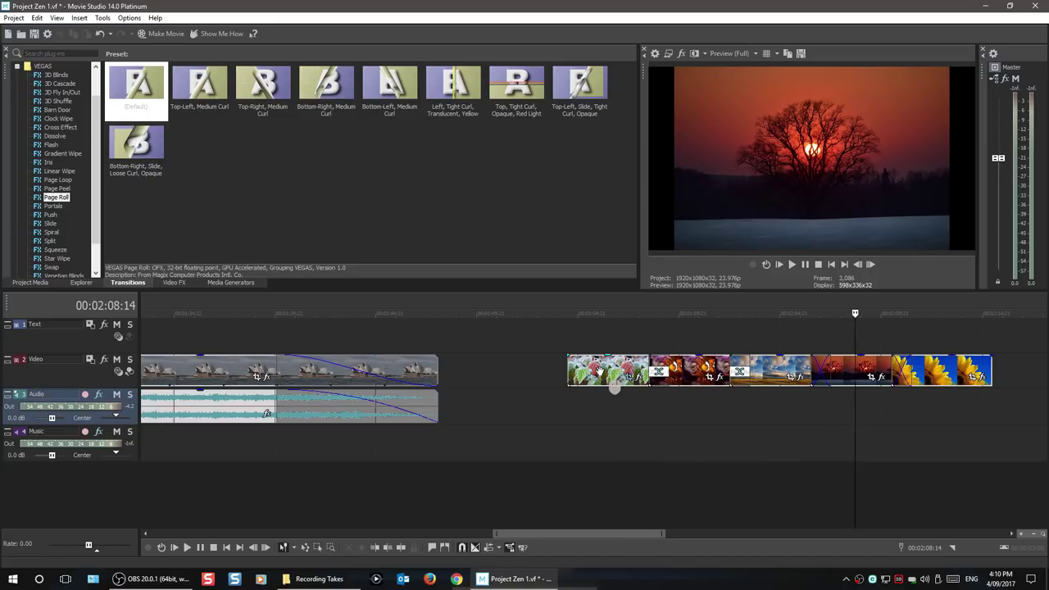
Copy the cropped frosted leaves still from the Video track.
{"action": "left_click", "coordinate": [596, 336]}
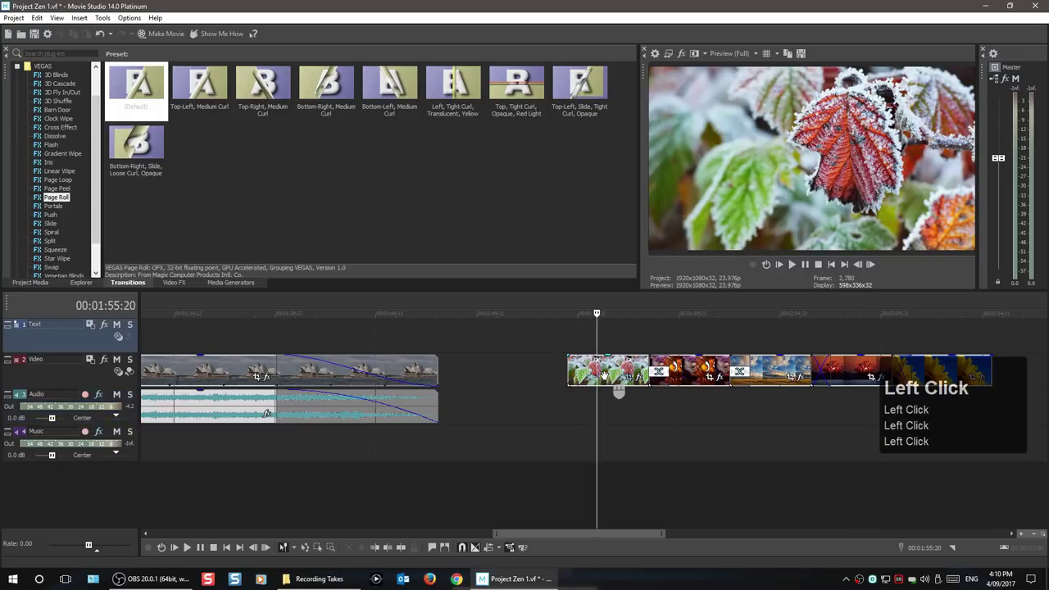
{"action": "right_click", "coordinate": [605, 378]}
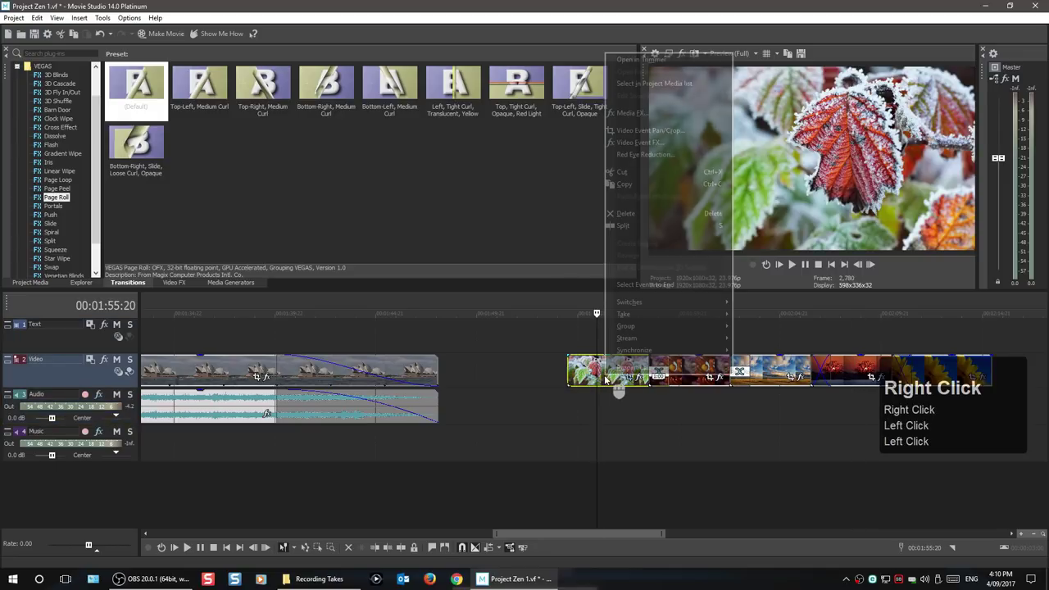
{"action": "left_click", "coordinate": [623, 184]}
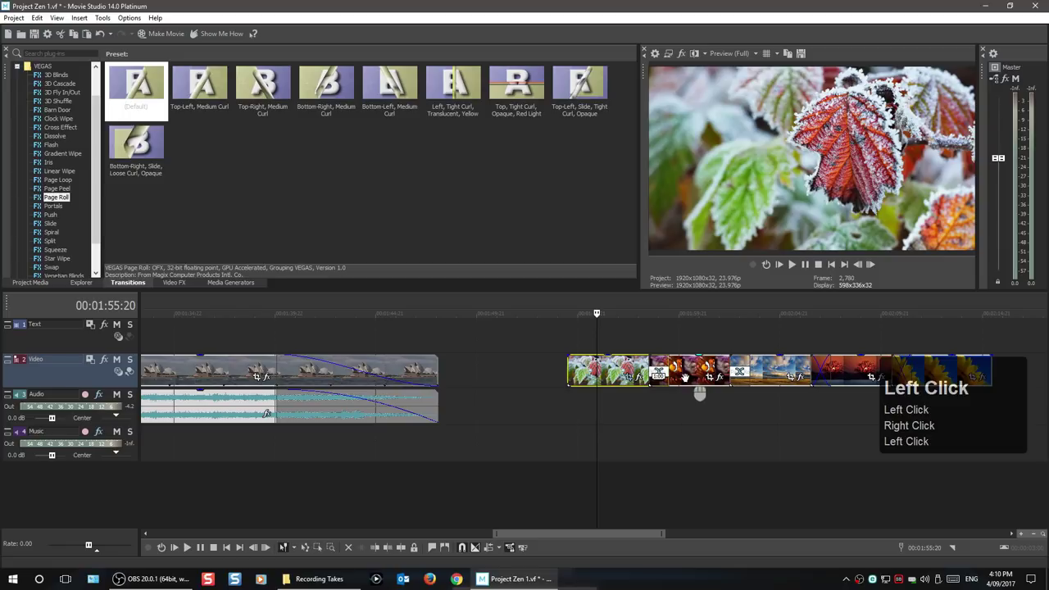
Select the stills from the clownfish through the sunflower and paste the copied event attributes onto them.
{"action": "left_click_drag", "start_coordinate": [685, 375], "coordinate": [297, 370]}
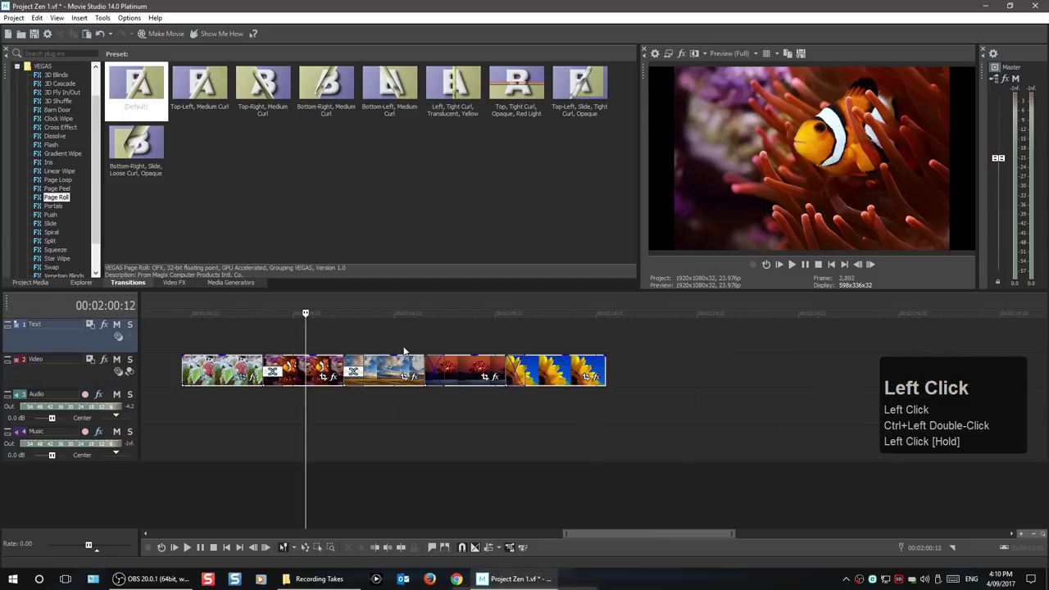
{"action": "left_click", "coordinate": [297, 370]}
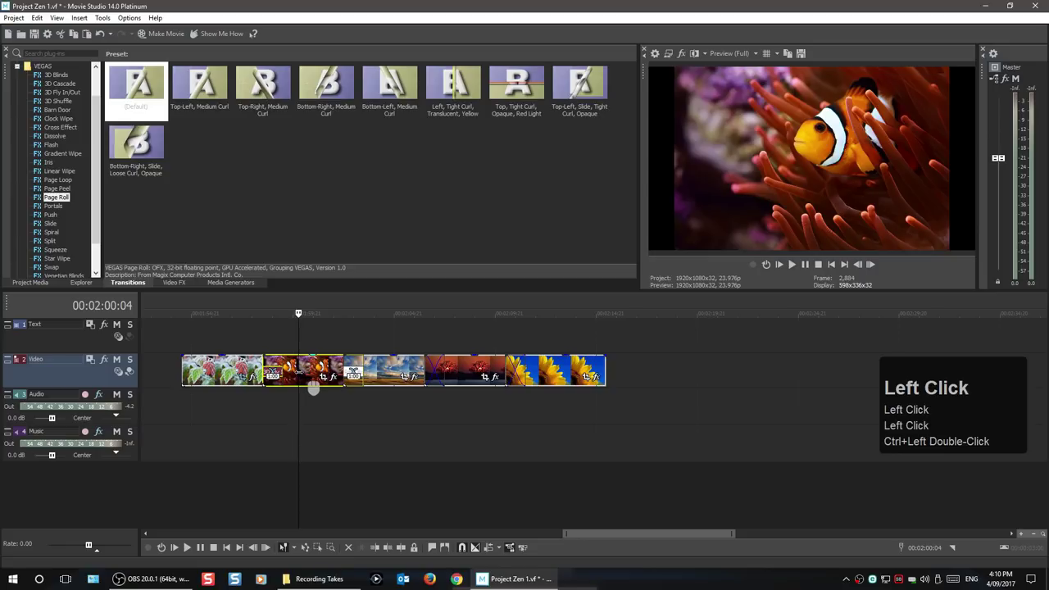
{"action": "key", "text": "shift"}
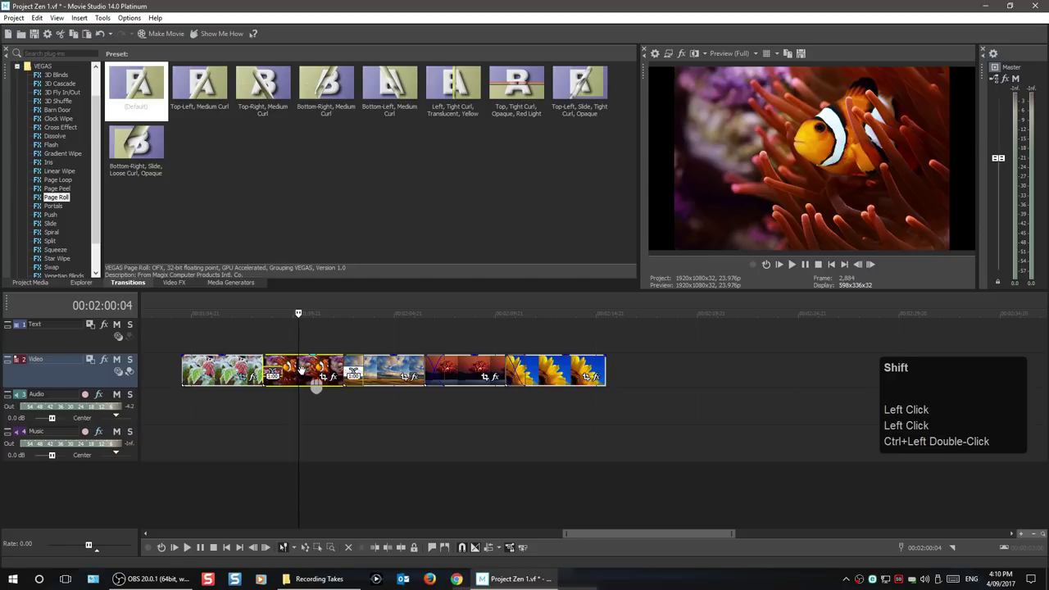
{"action": "left_click", "coordinate": [557, 365], "text": "shift"}
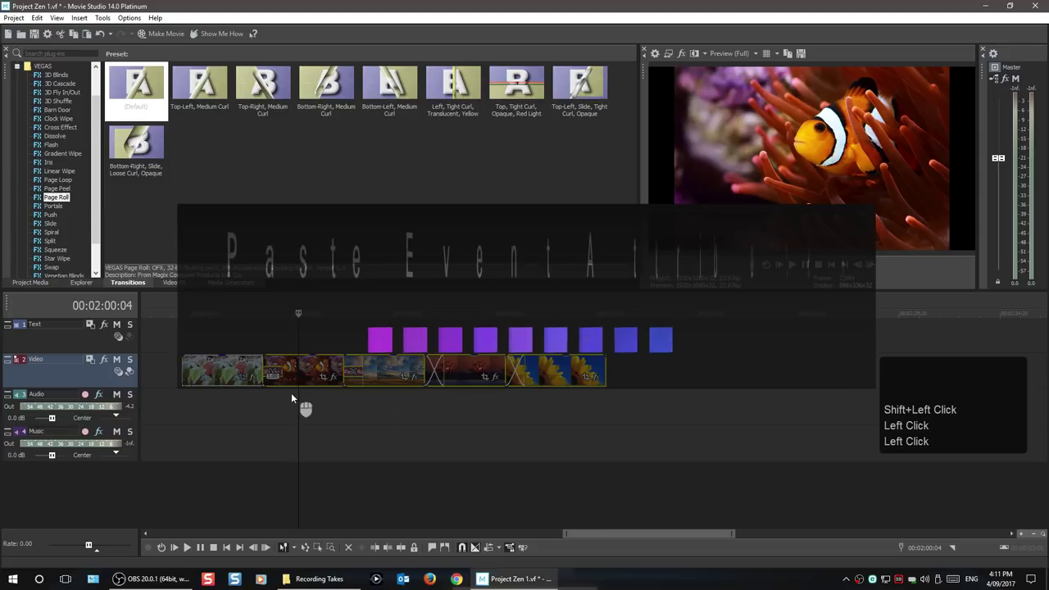
{"action": "right_click", "coordinate": [559, 371]}
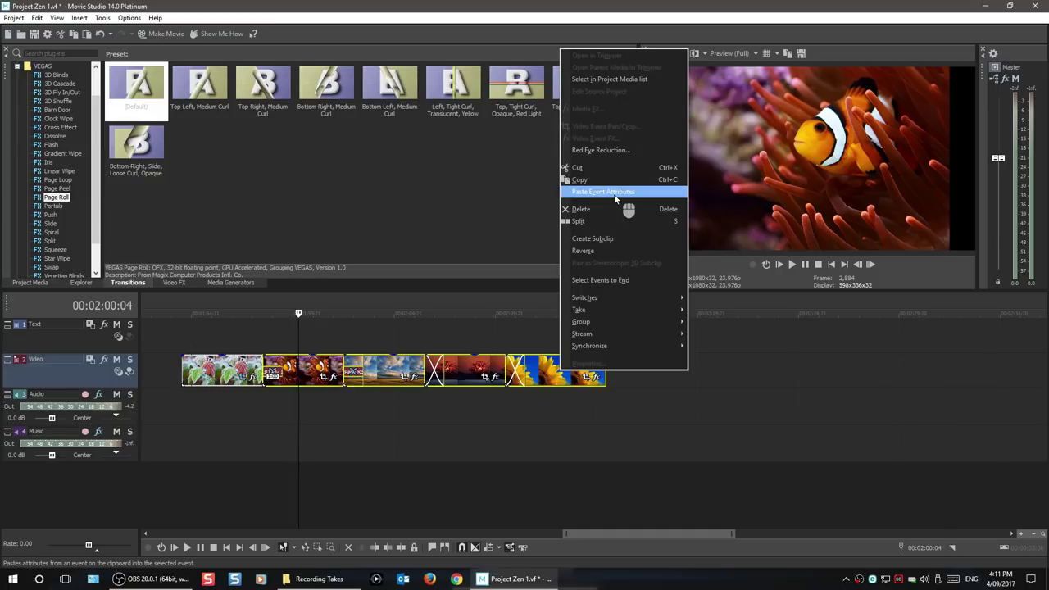
{"action": "left_click", "coordinate": [614, 193]}
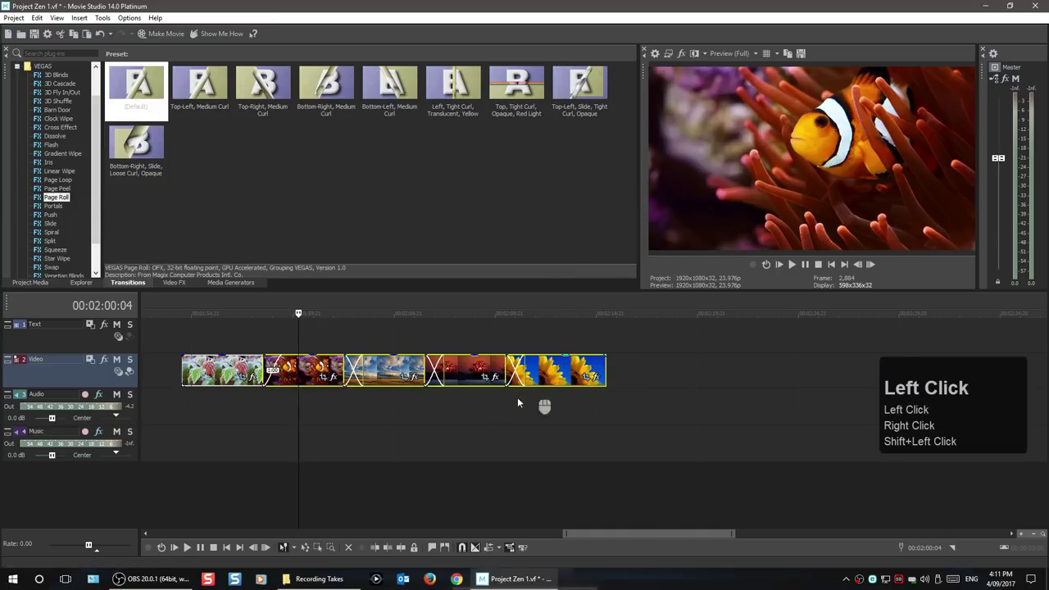
Check the widescreen framing of the sky, sunset tree and sunflower stills in the video preview.
{"action": "left_click", "coordinate": [384, 405]}
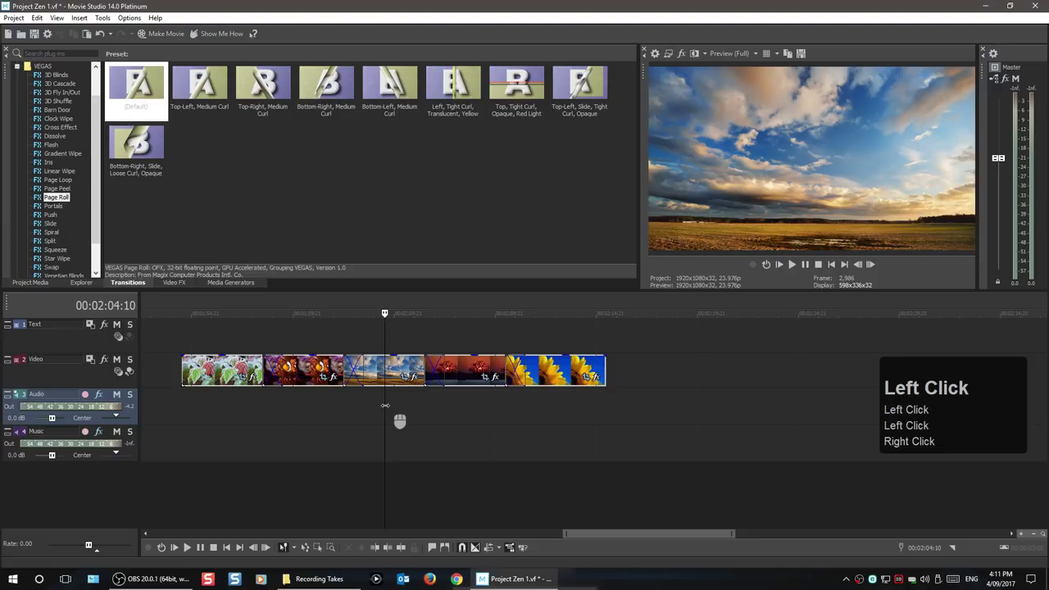
{"action": "left_click", "coordinate": [472, 401]}
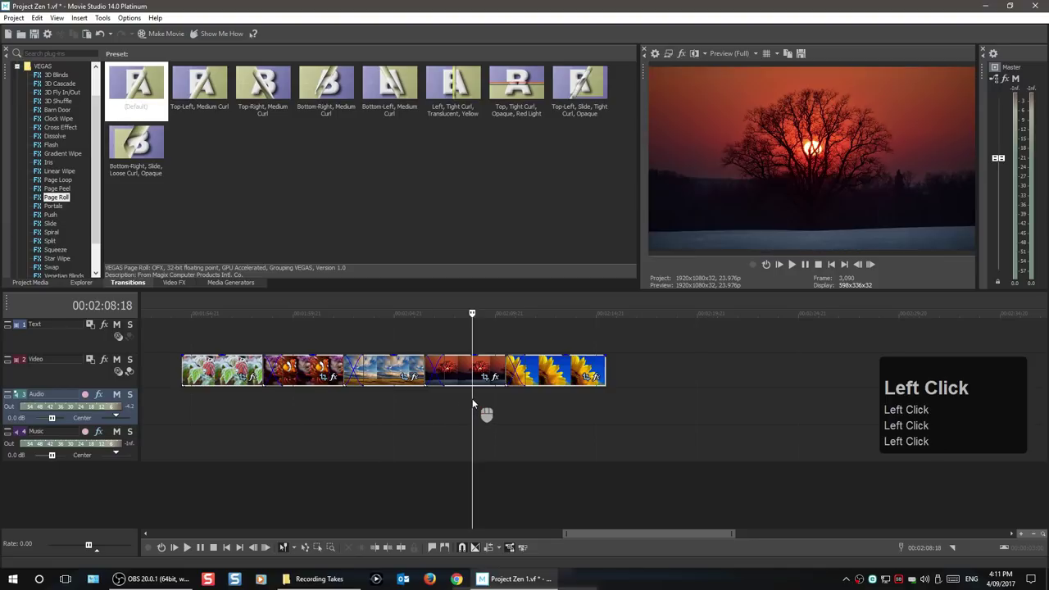
{"action": "left_click", "coordinate": [565, 400]}
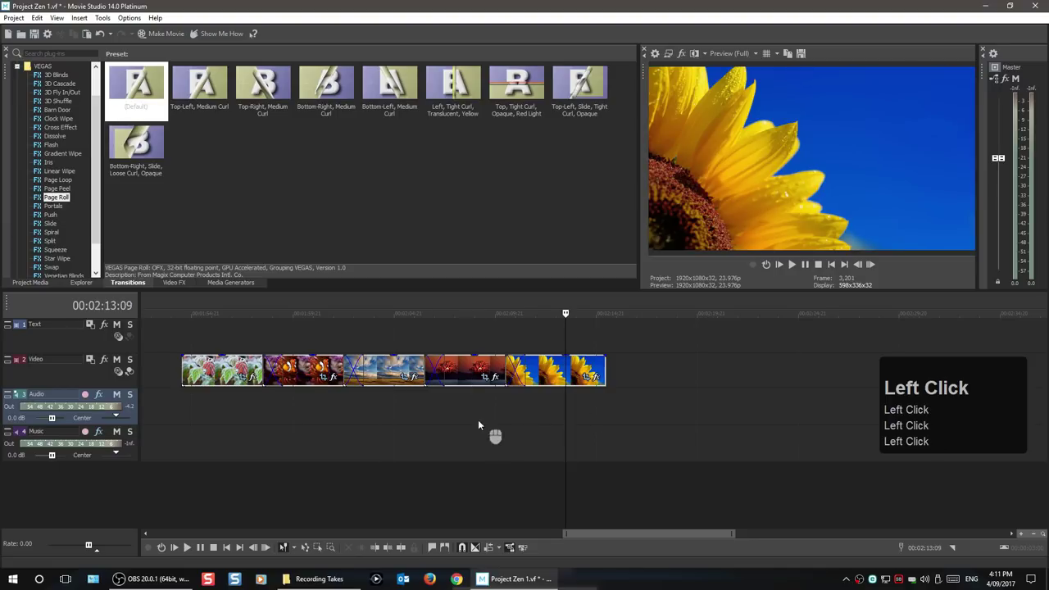
Insert a new video track at the top and place it directly beneath the Text track.
{"action": "scroll", "coordinate": [511, 422], "scroll_direction": "up", "scroll_amount": 4}
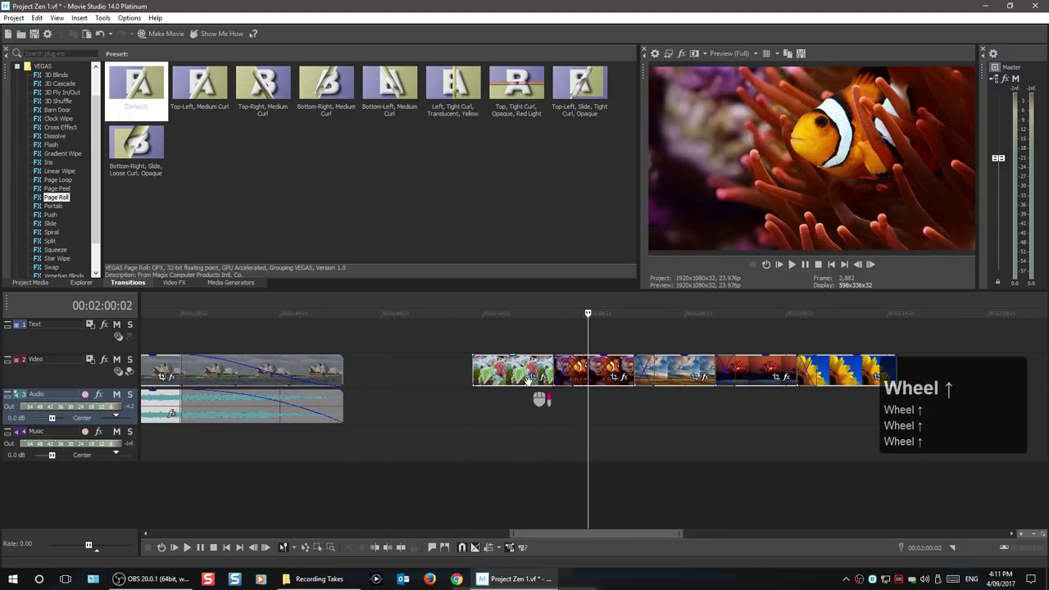
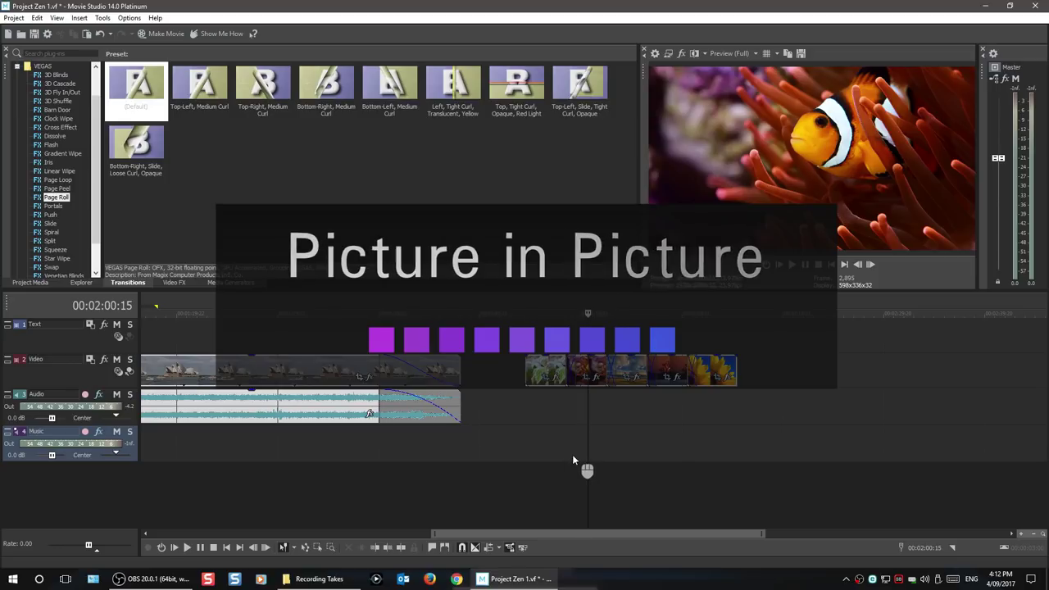
{"action": "left_click", "coordinate": [294, 344]}
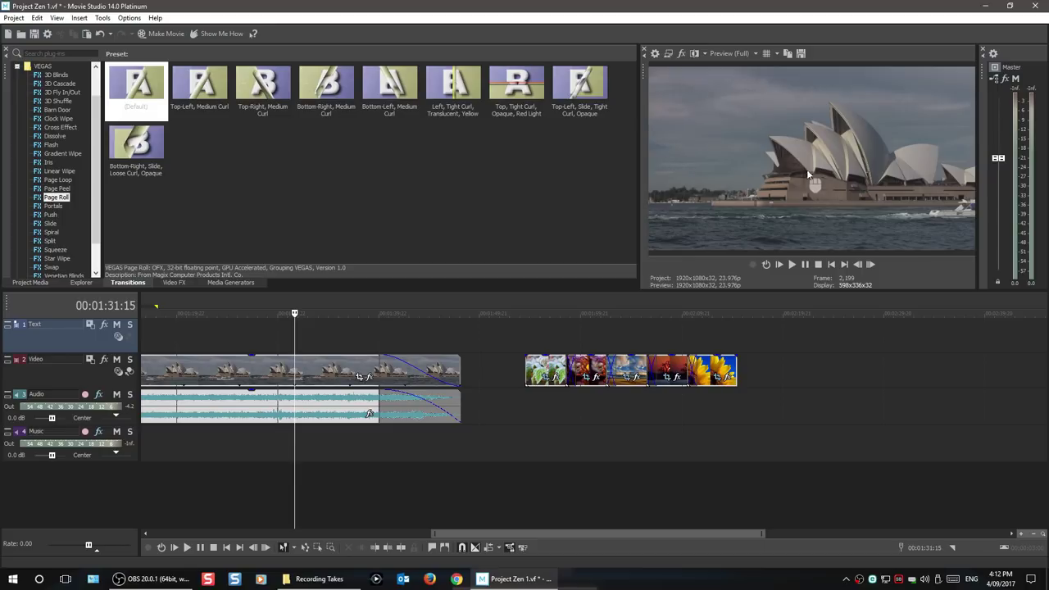
{"action": "right_click", "coordinate": [343, 333]}
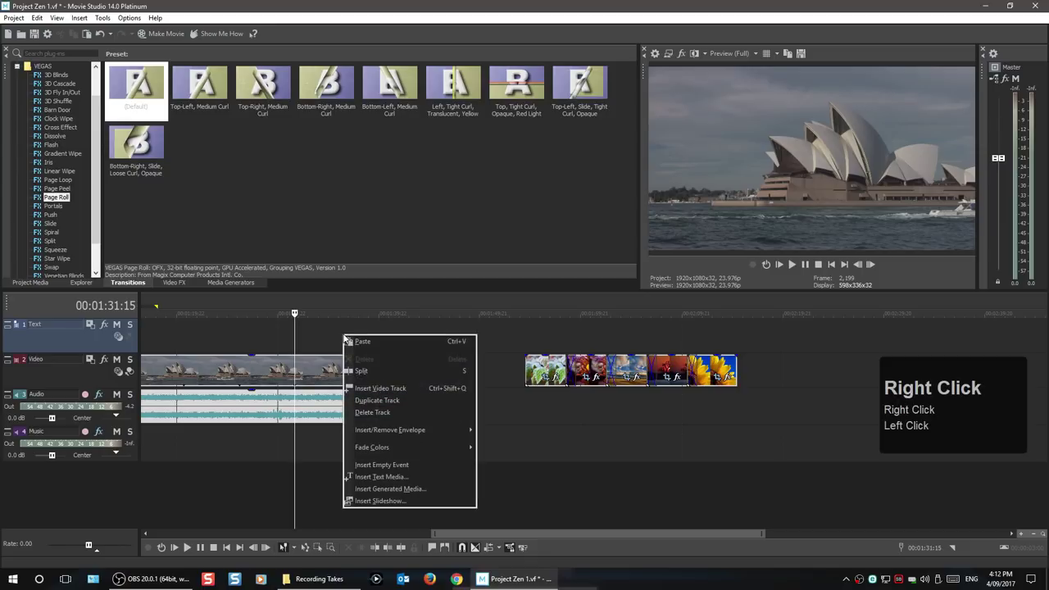
{"action": "left_click", "coordinate": [390, 388]}
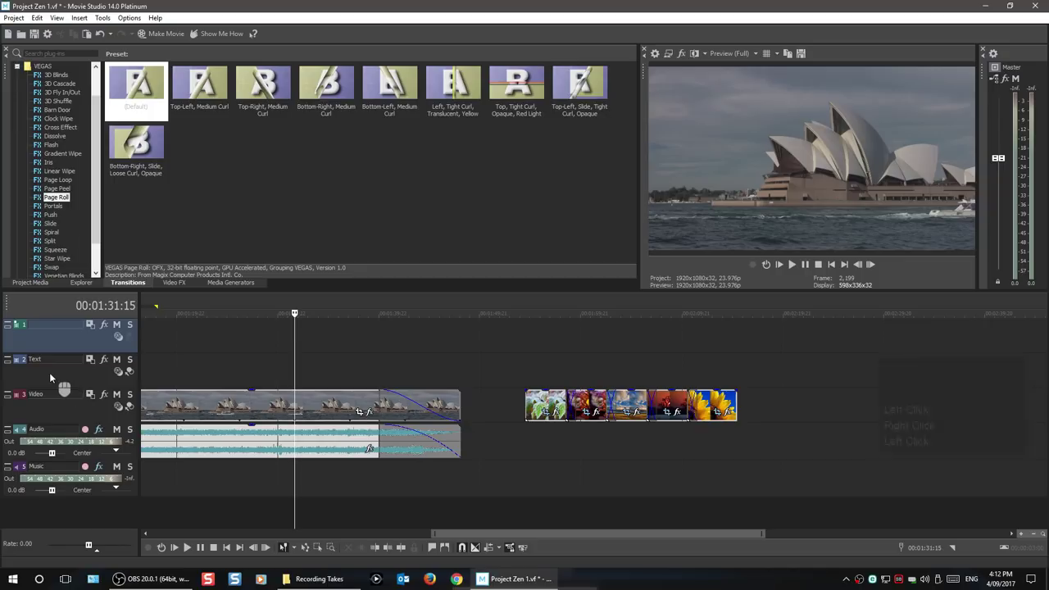
{"action": "left_click_drag", "start_coordinate": [49, 372], "coordinate": [52, 321]}
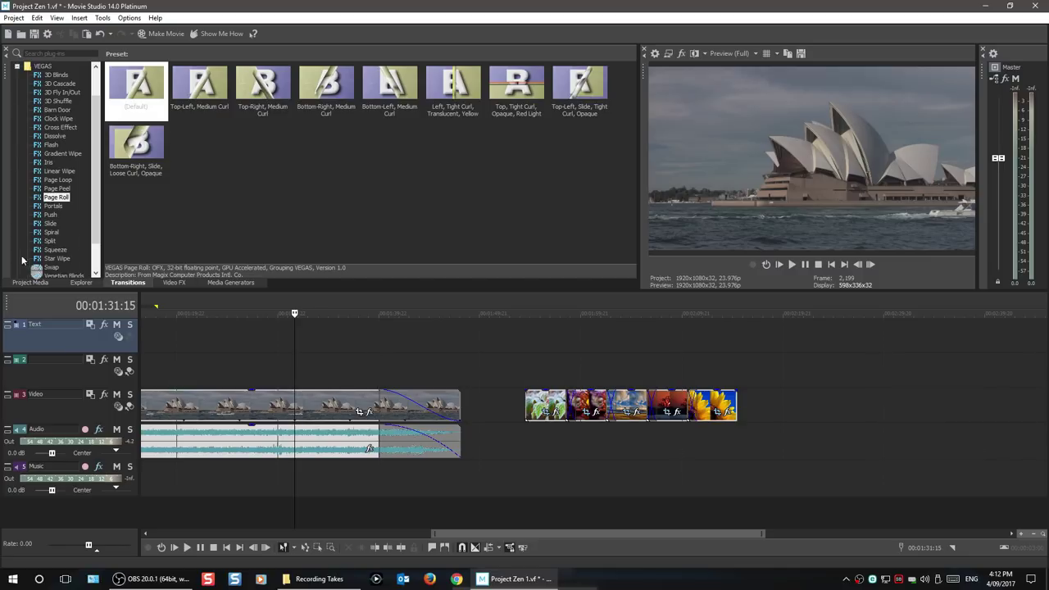
Add the still AS6_9556-621.jpg from the project's media folder to the new track at 00:01:31:15, above the opera house clip.
{"action": "left_click", "coordinate": [81, 282]}
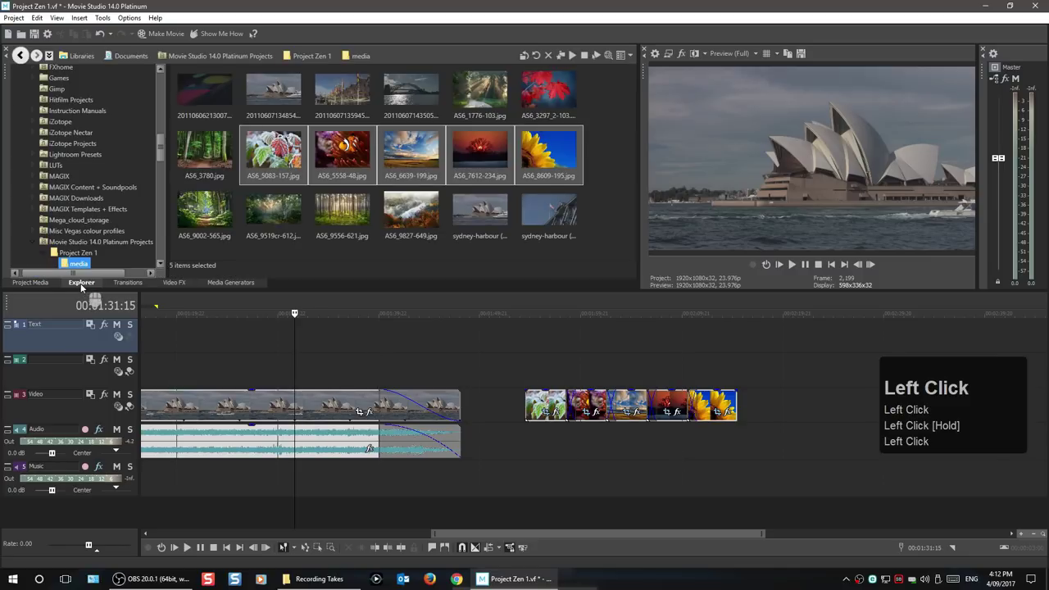
{"action": "left_click", "coordinate": [396, 254]}
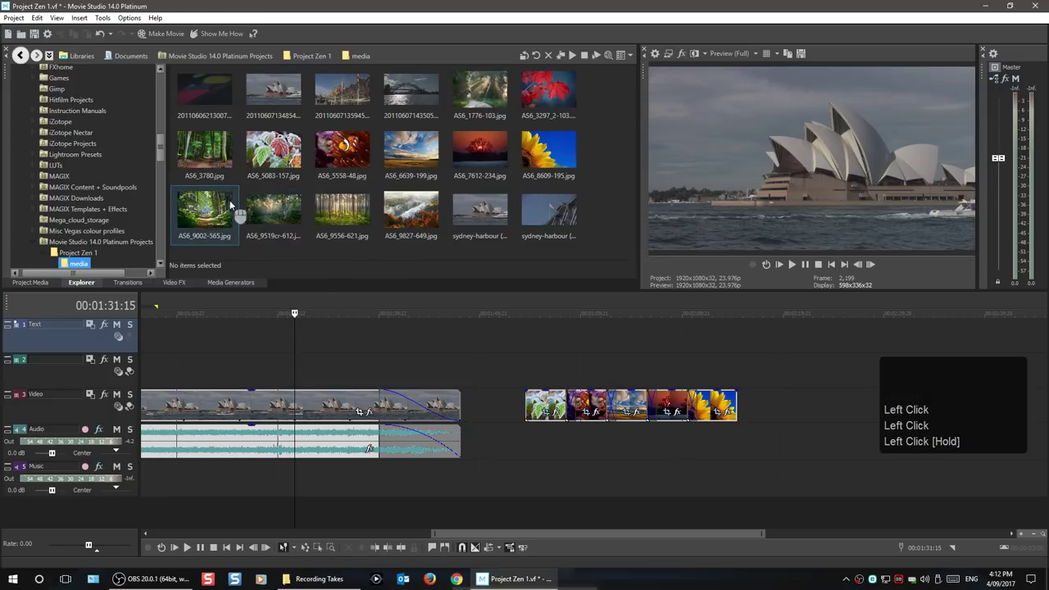
{"action": "left_click", "coordinate": [336, 201]}
{"action": "left_click_drag", "start_coordinate": [338, 203], "coordinate": [298, 379]}
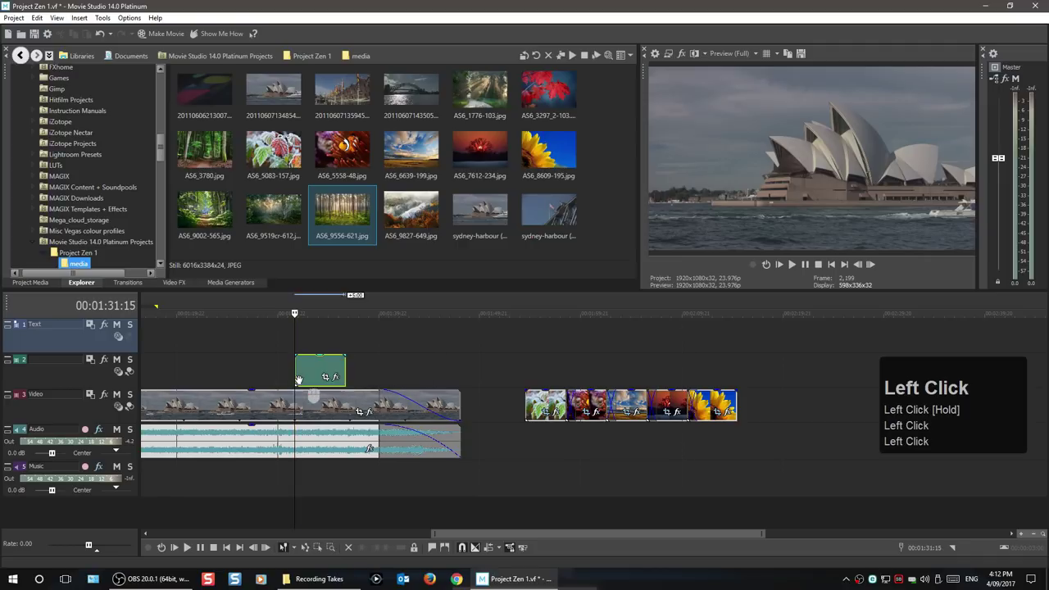
Use Track Motion on track 2 to shrink the picture to about 744 x 418.5 and move it to about X 550.59, Y 289.41.
{"action": "left_click", "coordinate": [318, 334]}
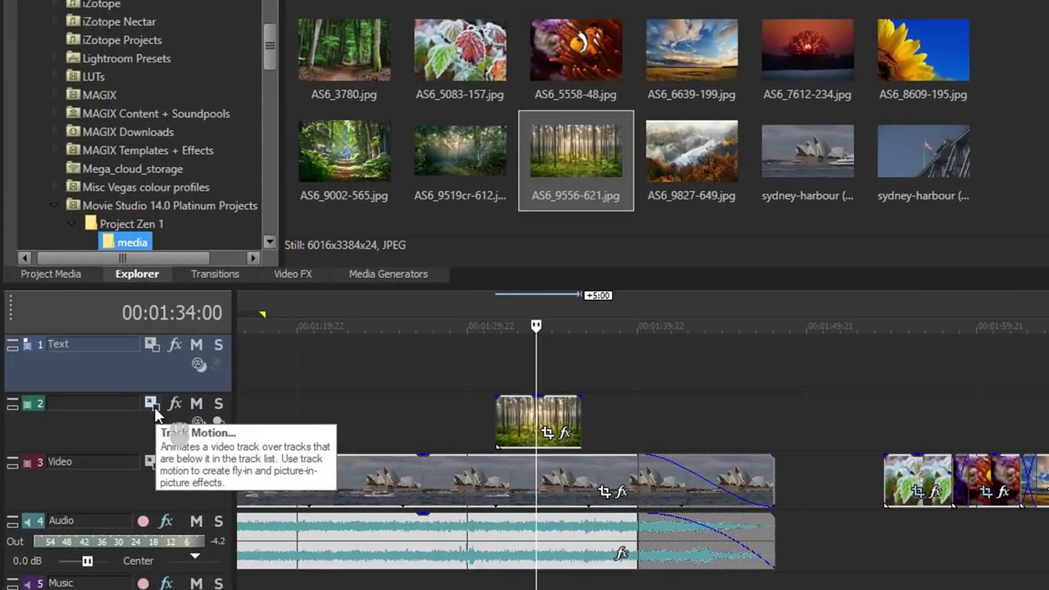
{"action": "left_click", "coordinate": [151, 404]}
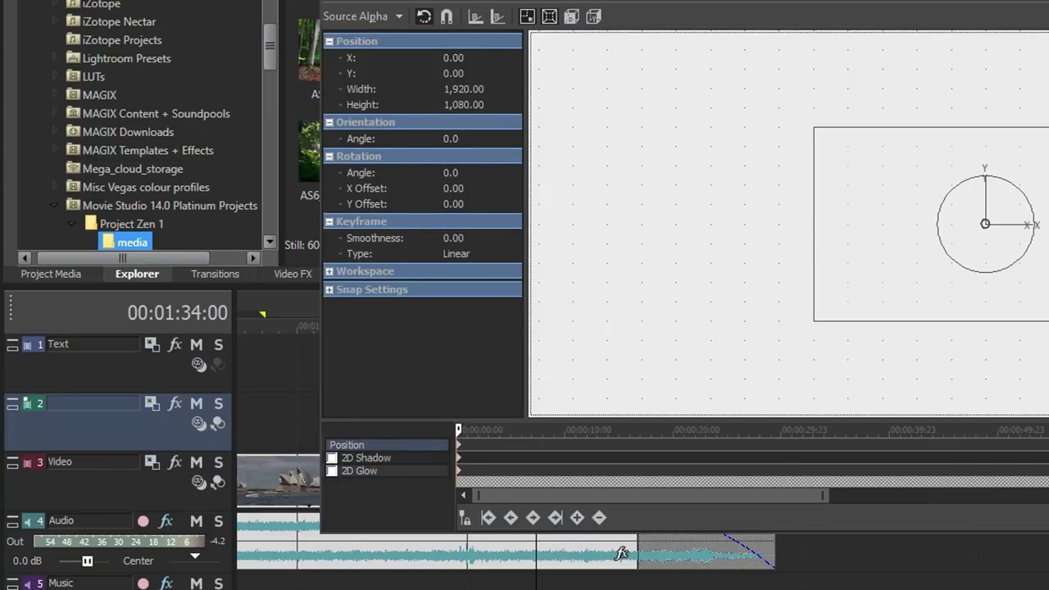
{"action": "left_click_drag", "start_coordinate": [1048, 2], "coordinate": [961, 50]}
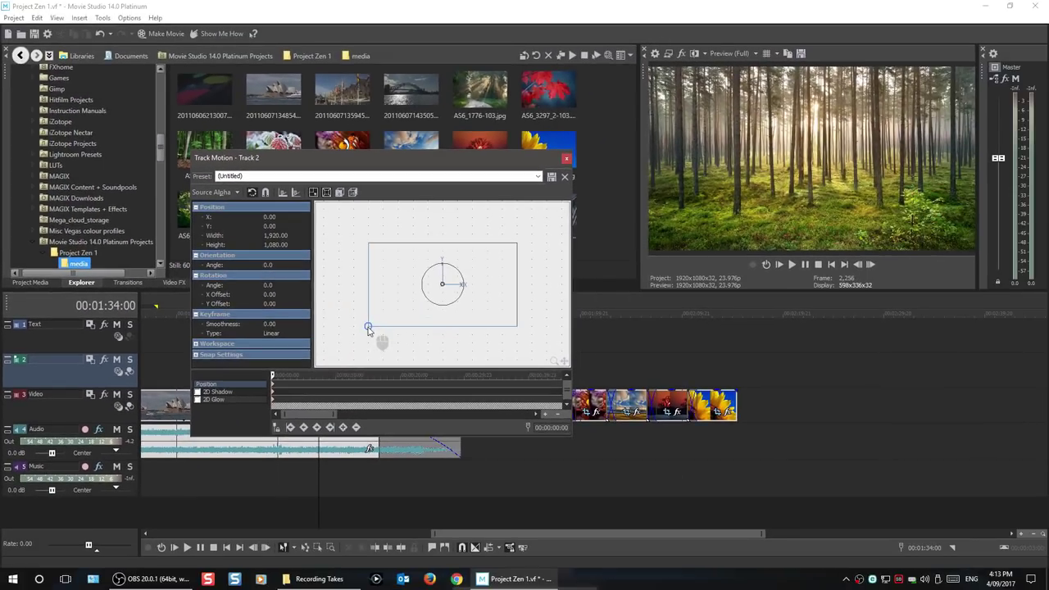
{"action": "left_click", "coordinate": [488, 338]}
{"action": "left_click_drag", "start_coordinate": [368, 327], "coordinate": [413, 301]}
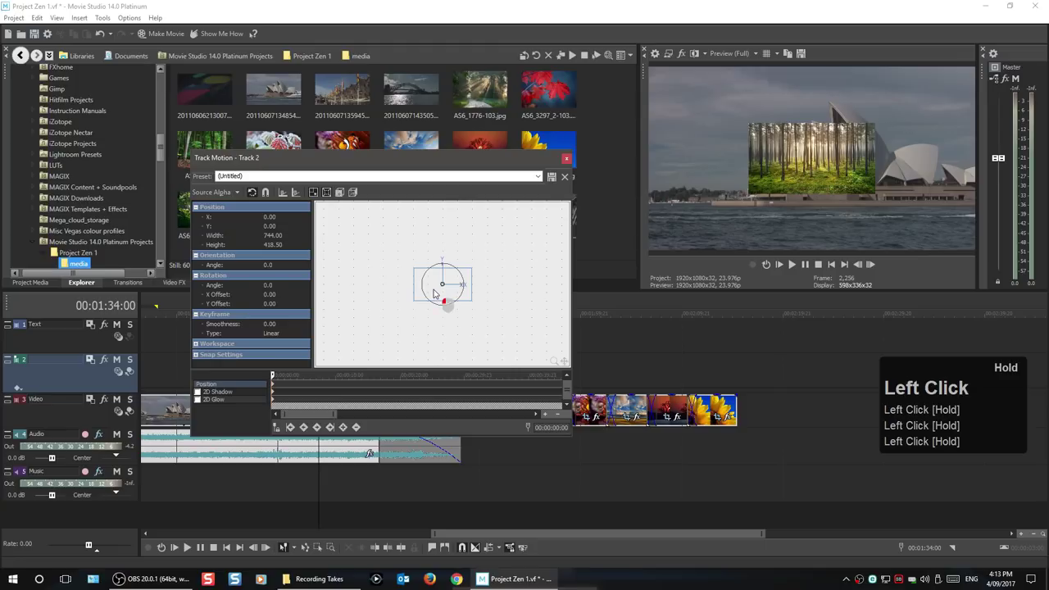
{"action": "left_click_drag", "start_coordinate": [436, 294], "coordinate": [476, 273]}
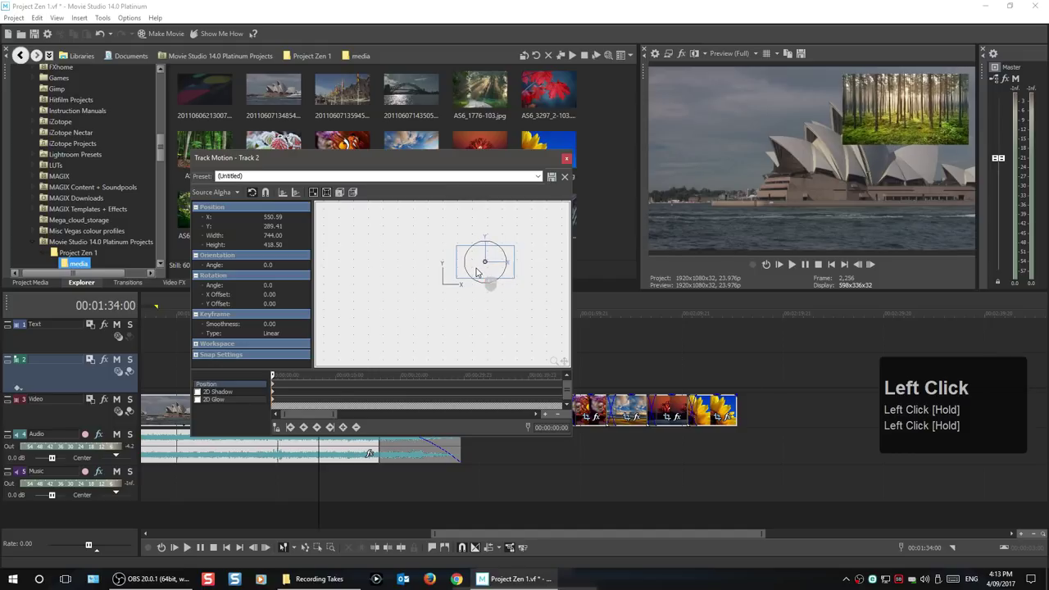
{"action": "left_click", "coordinate": [567, 159]}
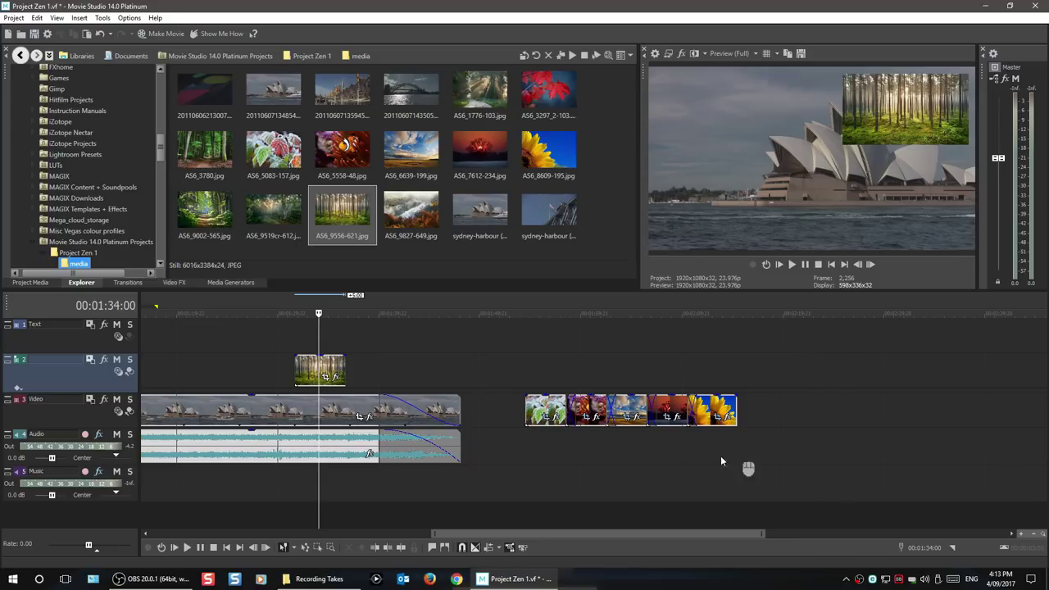
Move the five stills from frosted leaves through sunflower onto track 2, overlapping the end of the forest still.
{"action": "left_click", "coordinate": [531, 405]}
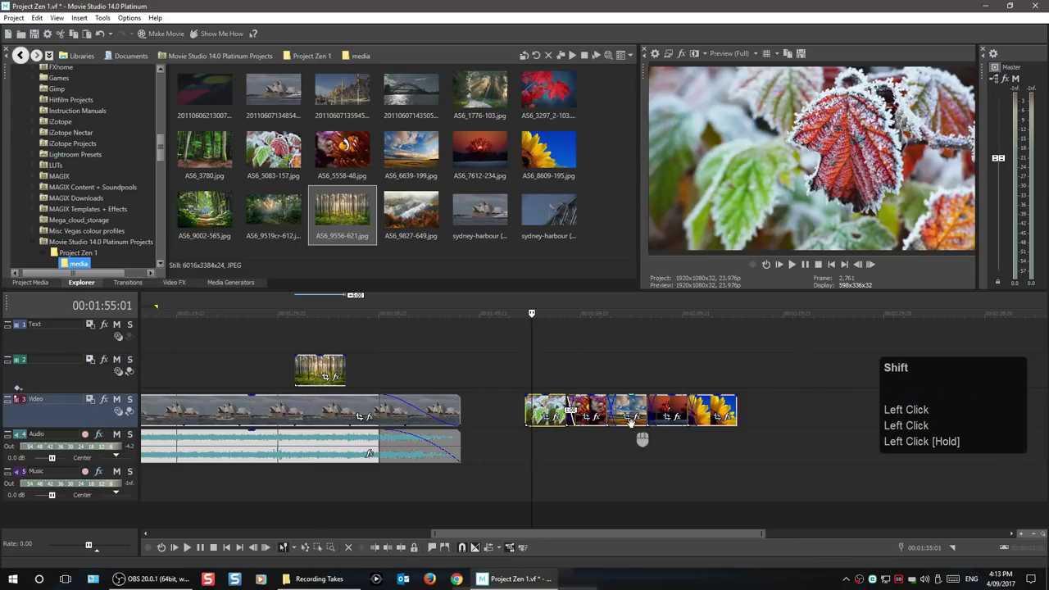
{"action": "left_click", "coordinate": [724, 405], "text": "shift"}
{"action": "left_click_drag", "start_coordinate": [591, 421], "coordinate": [409, 377]}
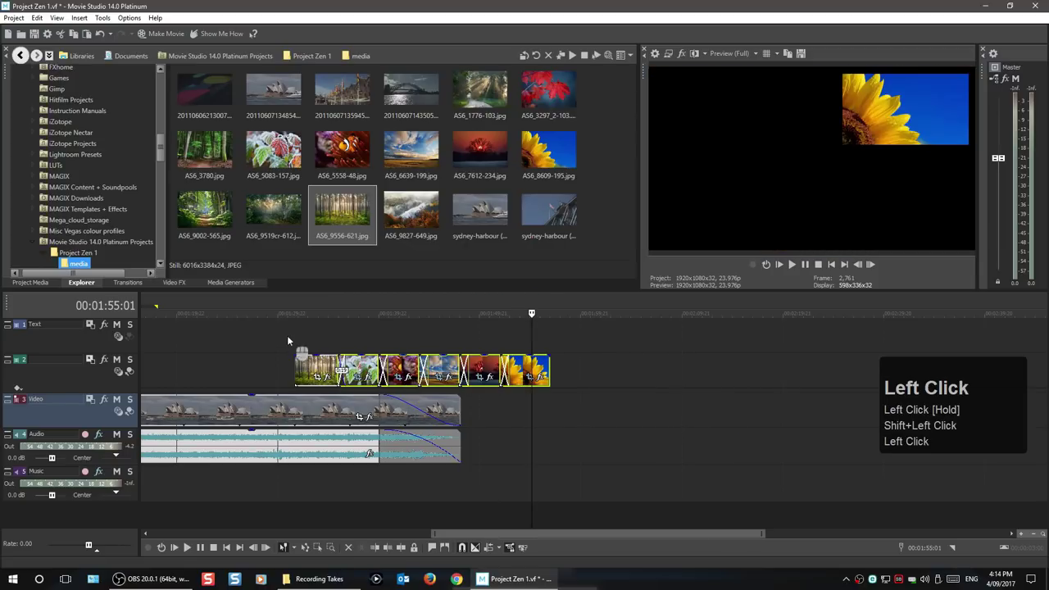
Check each still on track 2 as a picture-in-picture inset in the video preview.
{"action": "left_click", "coordinate": [358, 326]}
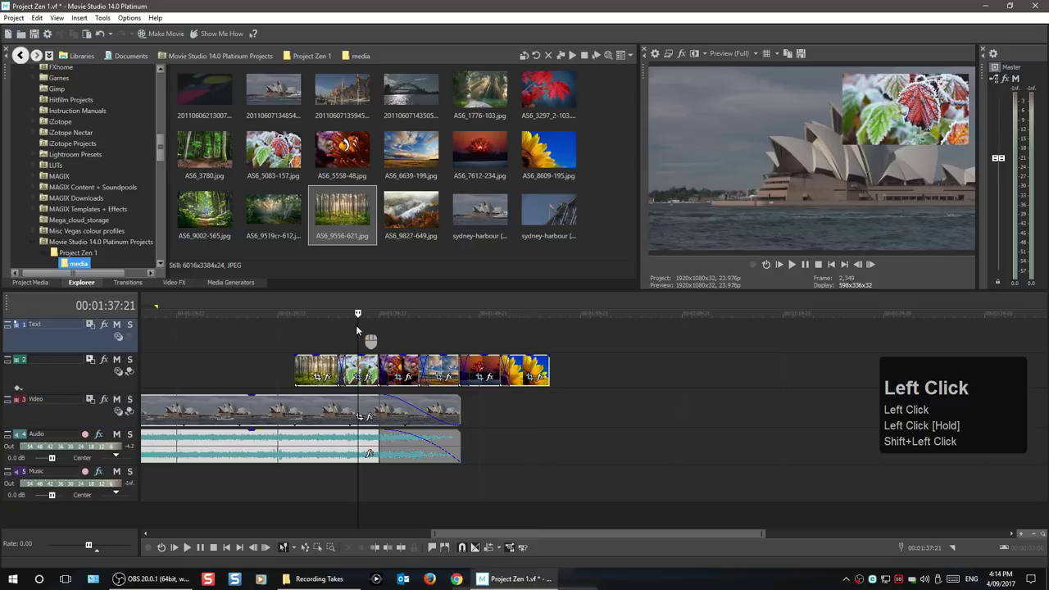
{"action": "left_click", "coordinate": [398, 333]}
{"action": "left_click", "coordinate": [444, 339]}
{"action": "left_click", "coordinate": [481, 340]}
{"action": "left_click", "coordinate": [527, 335]}
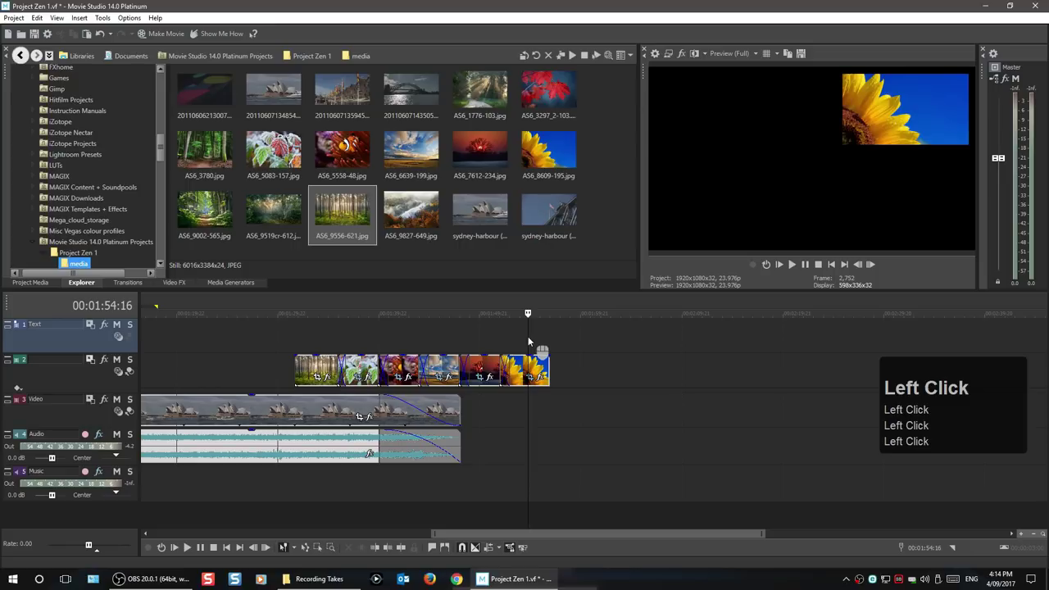
{"action": "left_click", "coordinate": [313, 335]}
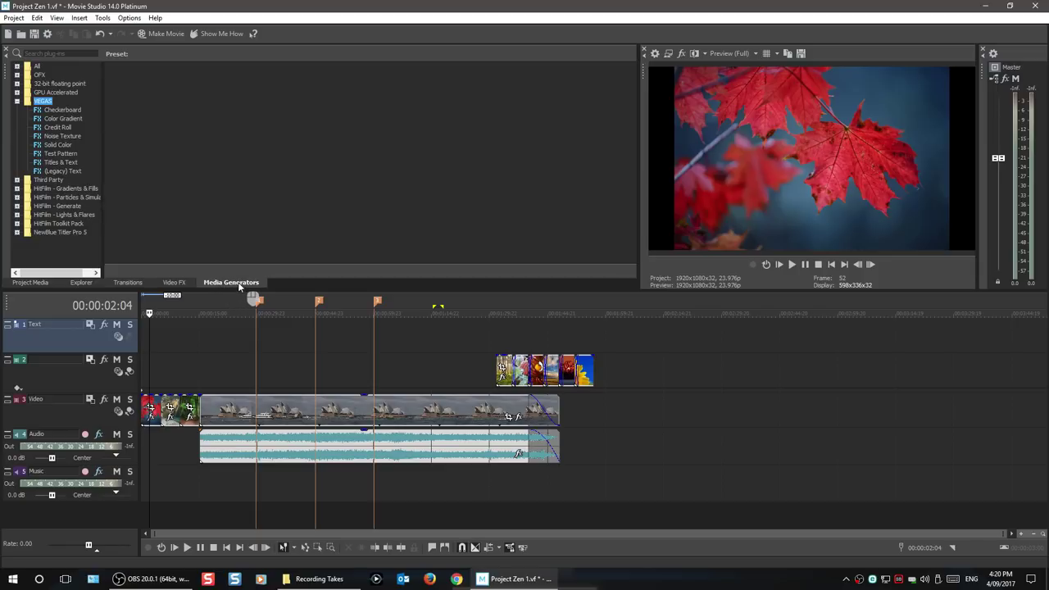
Add a Titles & Text event with the (Default) preset at the start of the Text track, keeping its sample text.
{"action": "left_click", "coordinate": [62, 161]}
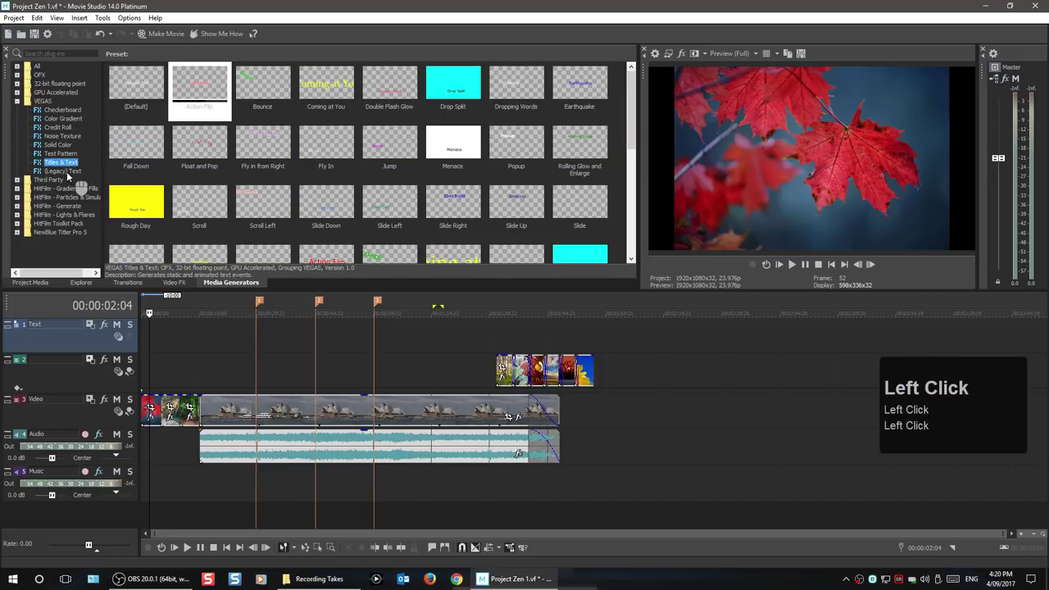
{"action": "left_click", "coordinate": [66, 171]}
{"action": "left_click", "coordinate": [56, 162]}
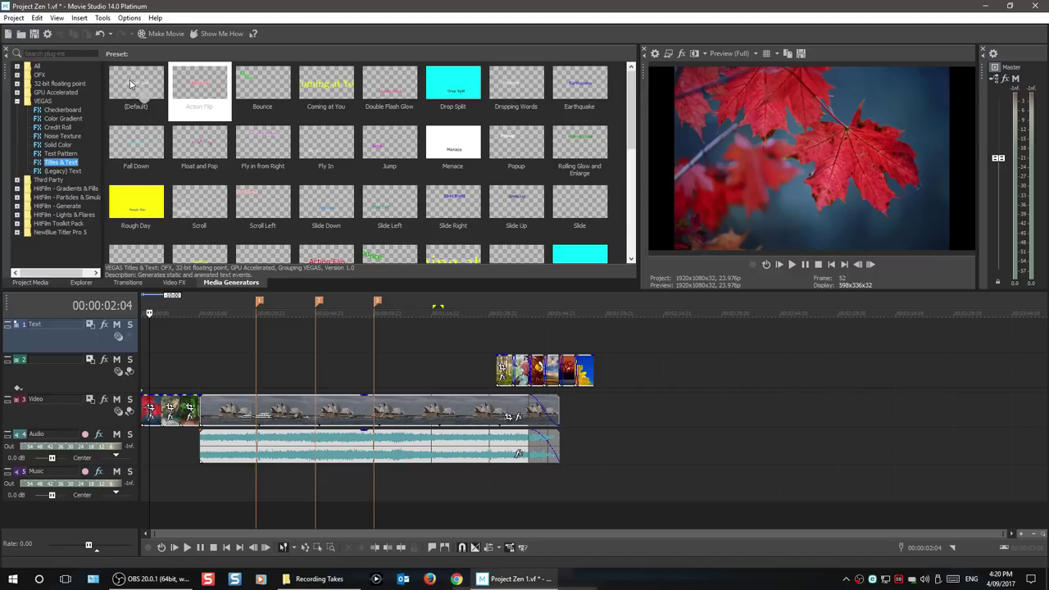
{"action": "left_click_drag", "start_coordinate": [125, 83], "coordinate": [137, 338]}
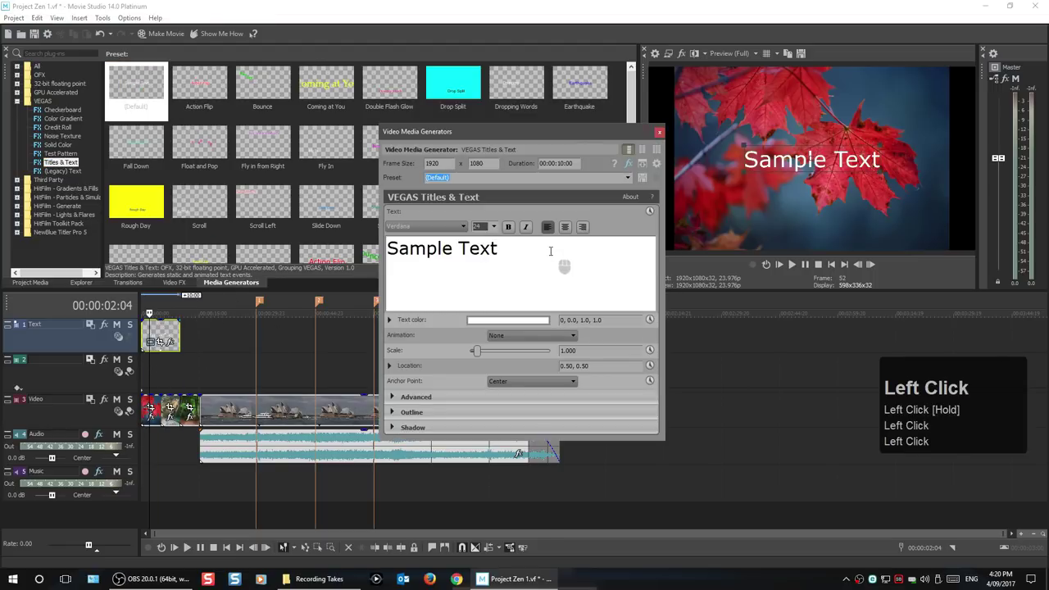
{"action": "left_click", "coordinate": [659, 132]}
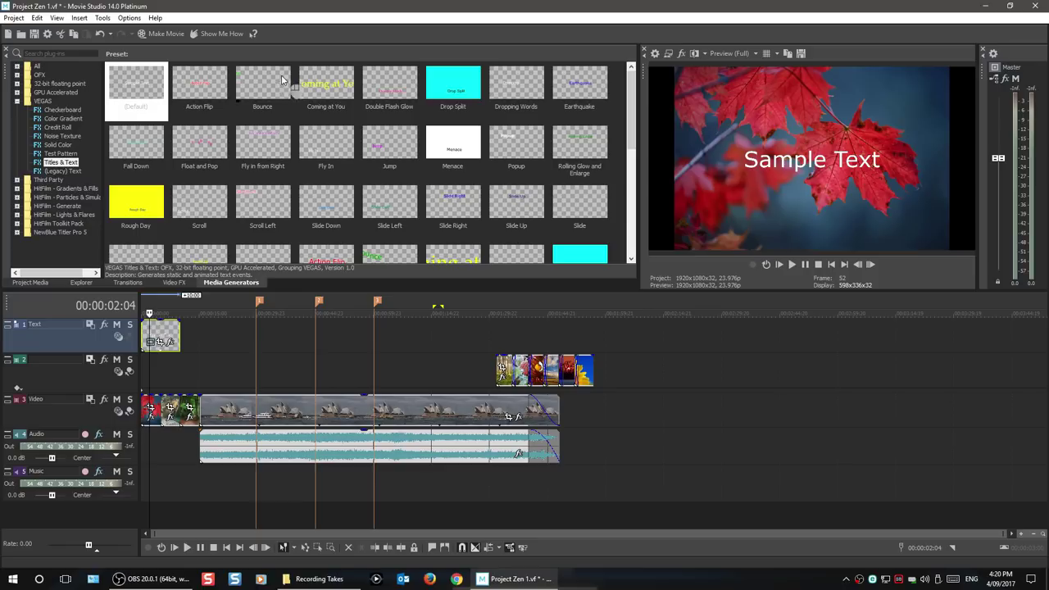
Add an Action Flip title directly after the default title, change its text to "Project Zen" and preview it at 00:00:15:01.
{"action": "left_click_drag", "start_coordinate": [200, 79], "coordinate": [188, 347]}
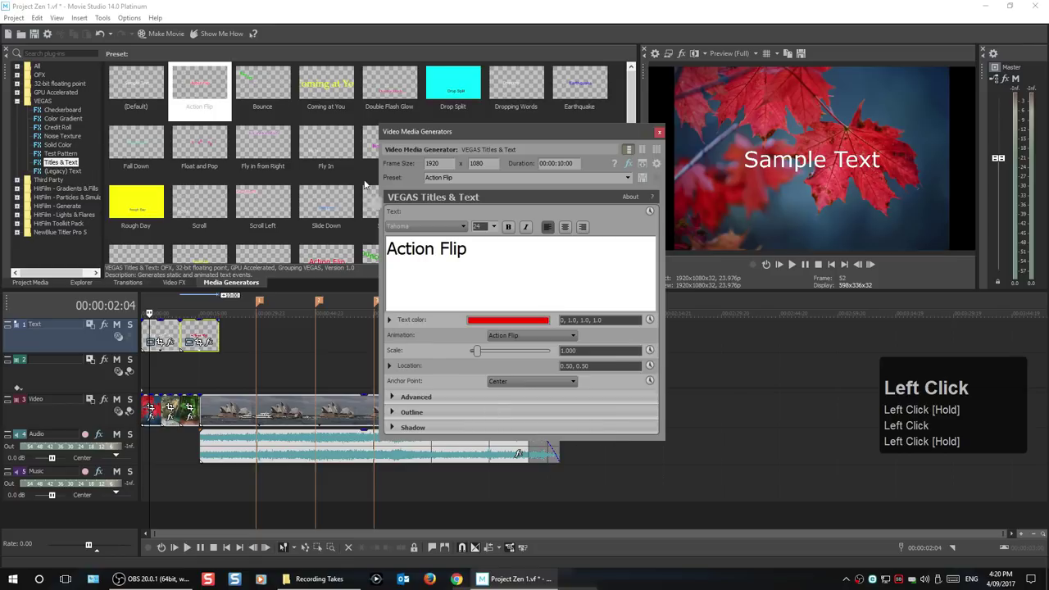
{"action": "left_click", "coordinate": [471, 249]}
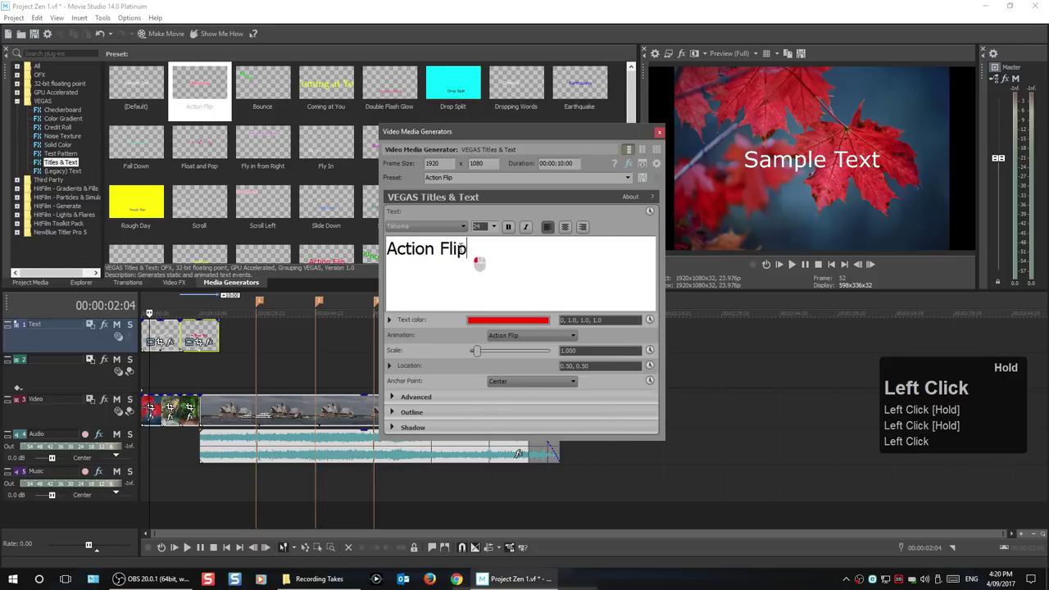
{"action": "left_click_drag", "start_coordinate": [469, 250], "coordinate": [390, 250]}
{"action": "type", "text": "P"}
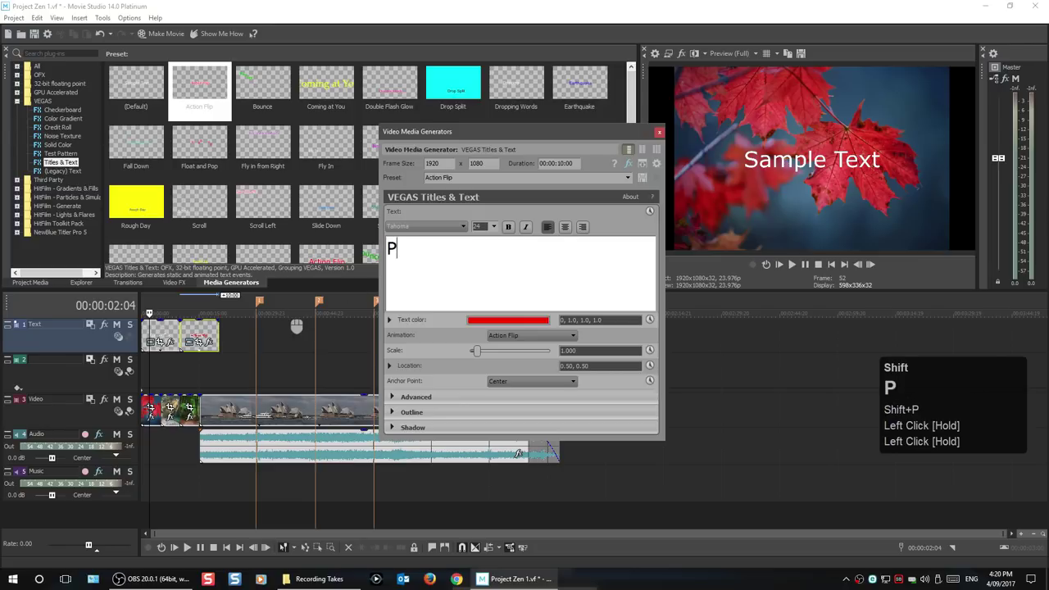
{"action": "type", "text": "roject Zen"}
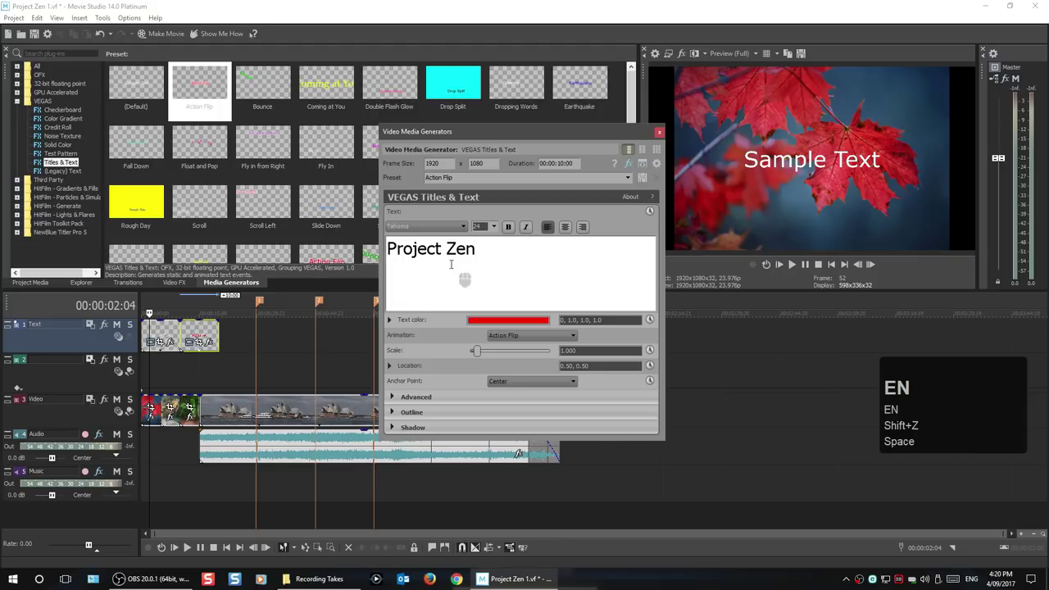
{"action": "left_click", "coordinate": [199, 361]}
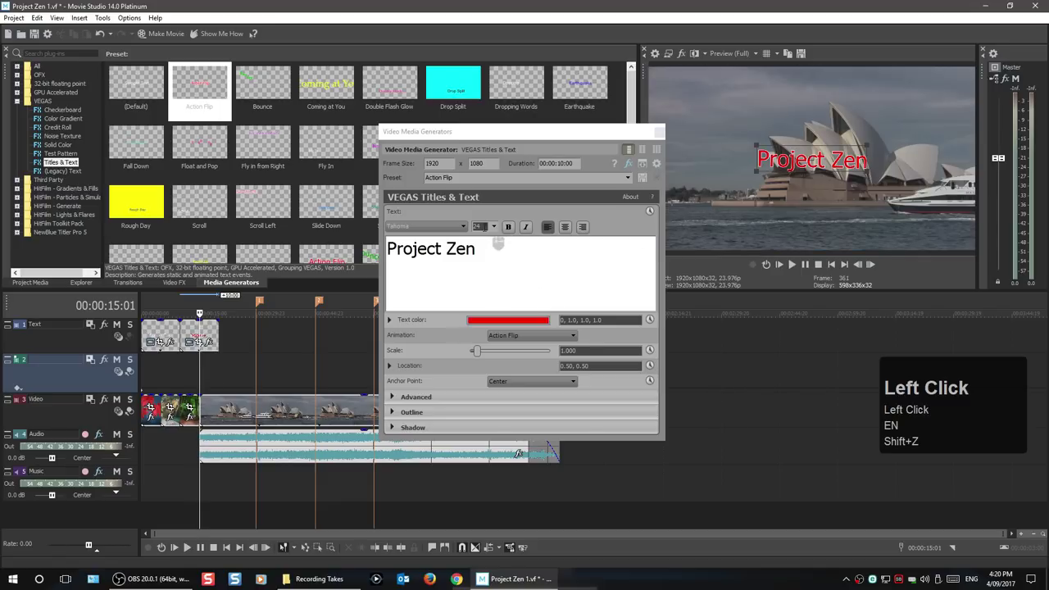
Try to set the title's font size to 48 without selecting the text.
{"action": "left_click", "coordinate": [494, 227]}
{"action": "left_click", "coordinate": [530, 267]}
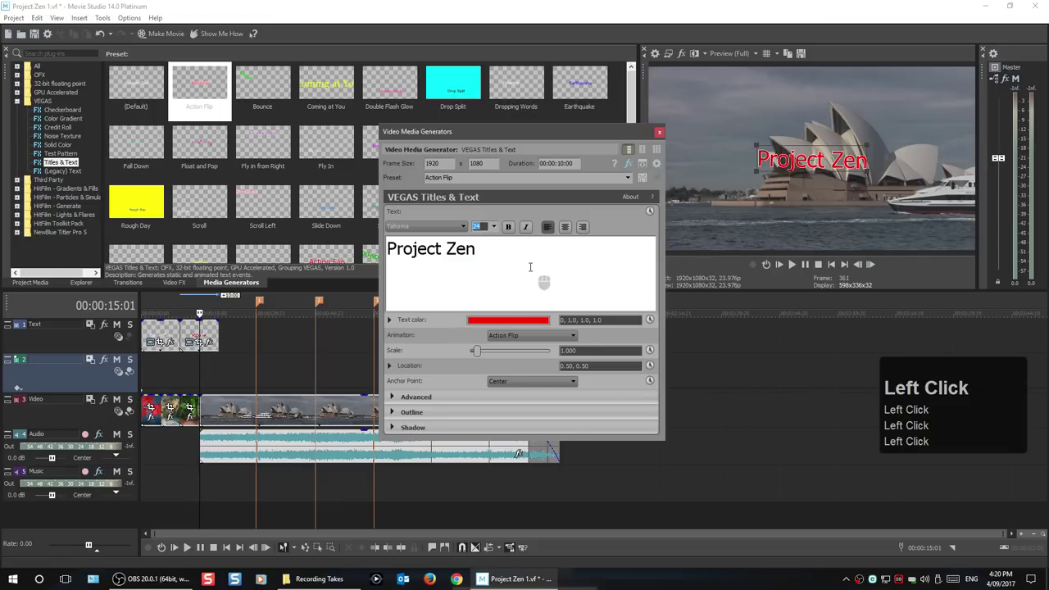
{"action": "left_click", "coordinate": [494, 228]}
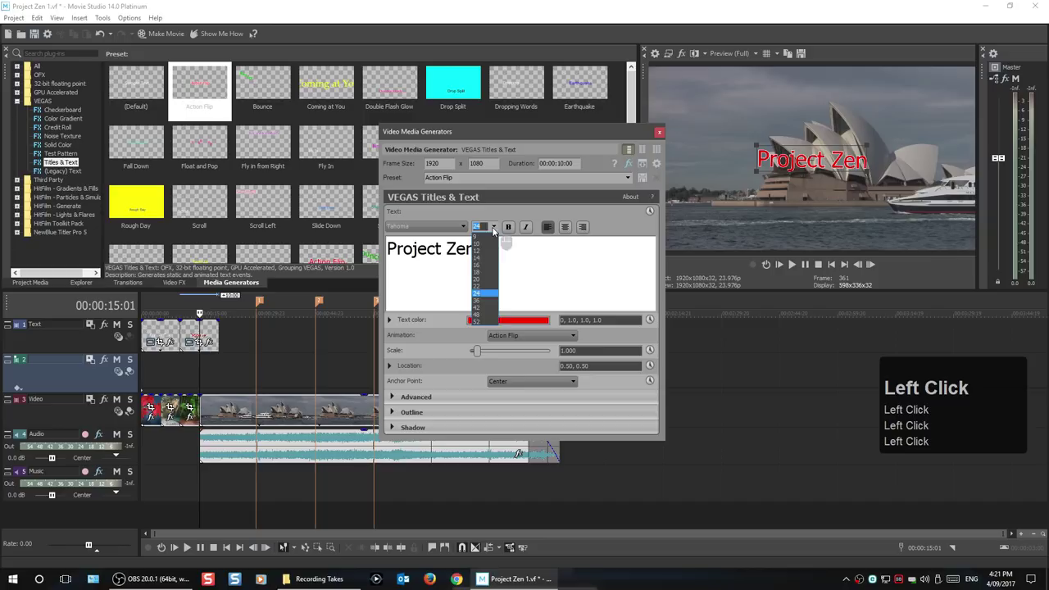
{"action": "left_click", "coordinate": [484, 313]}
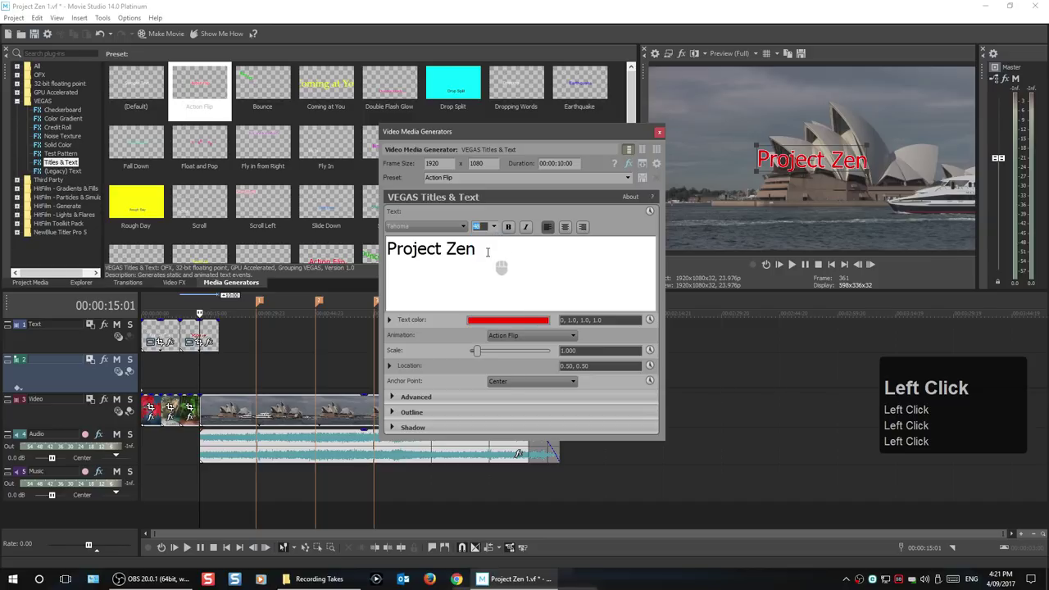
Select the whole "Project Zen" text and set its font size to 48.
{"action": "left_click_drag", "start_coordinate": [488, 252], "coordinate": [443, 262]}
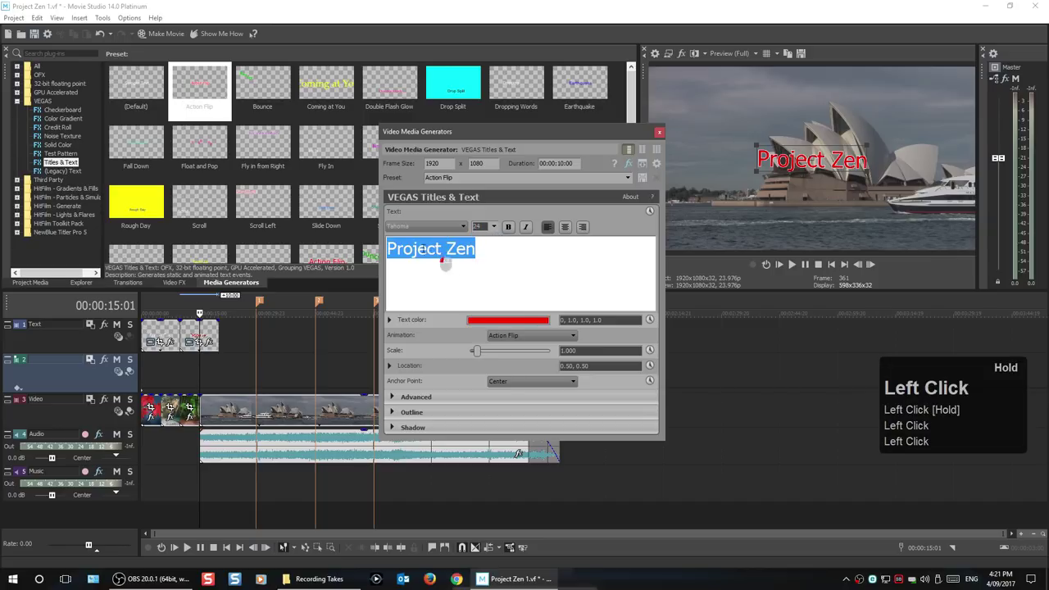
{"action": "left_click", "coordinate": [493, 227]}
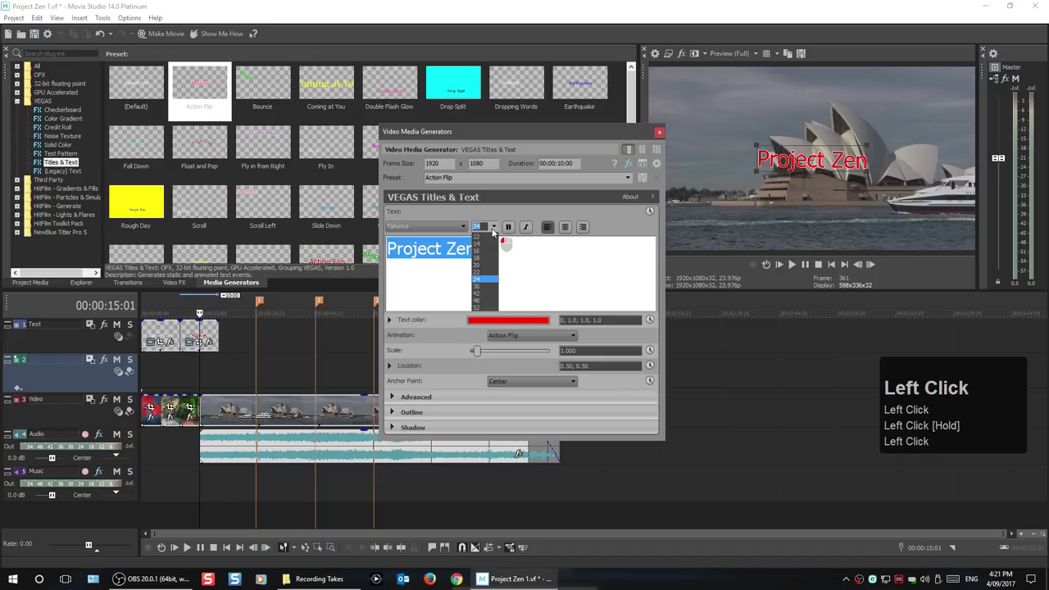
{"action": "left_click", "coordinate": [484, 310]}
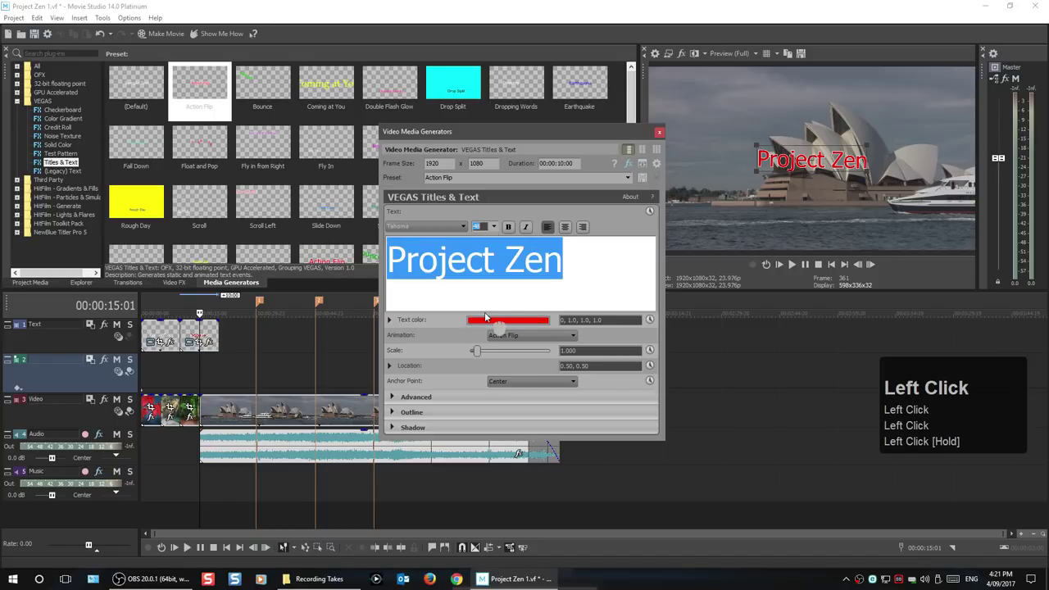
Close the title settings and play back the resized Action Flip title over the forest path clip.
{"action": "left_click", "coordinate": [660, 132]}
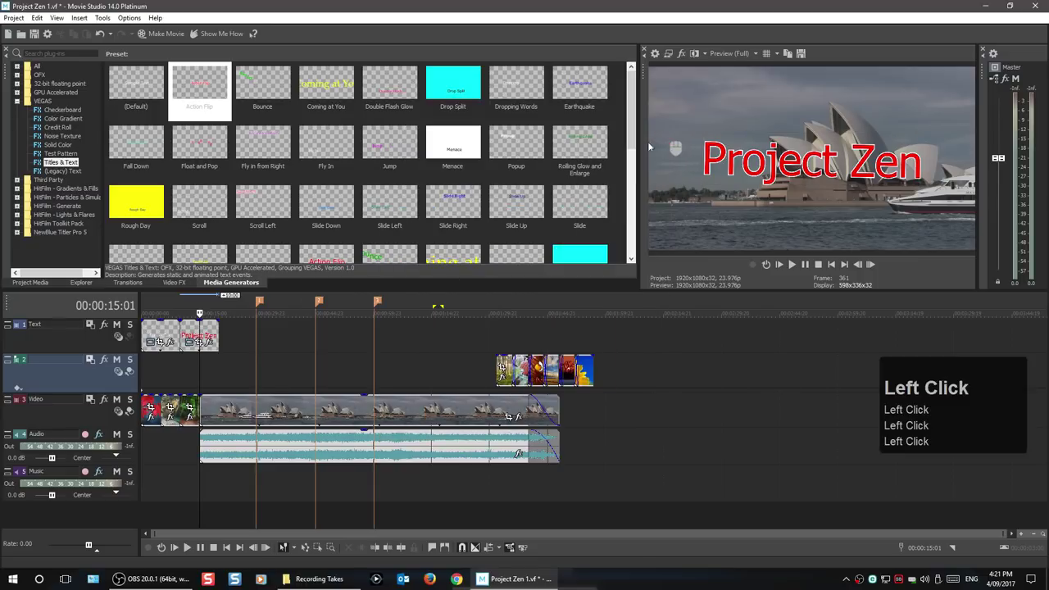
{"action": "left_click", "coordinate": [182, 370]}
{"action": "left_click", "coordinate": [792, 264]}
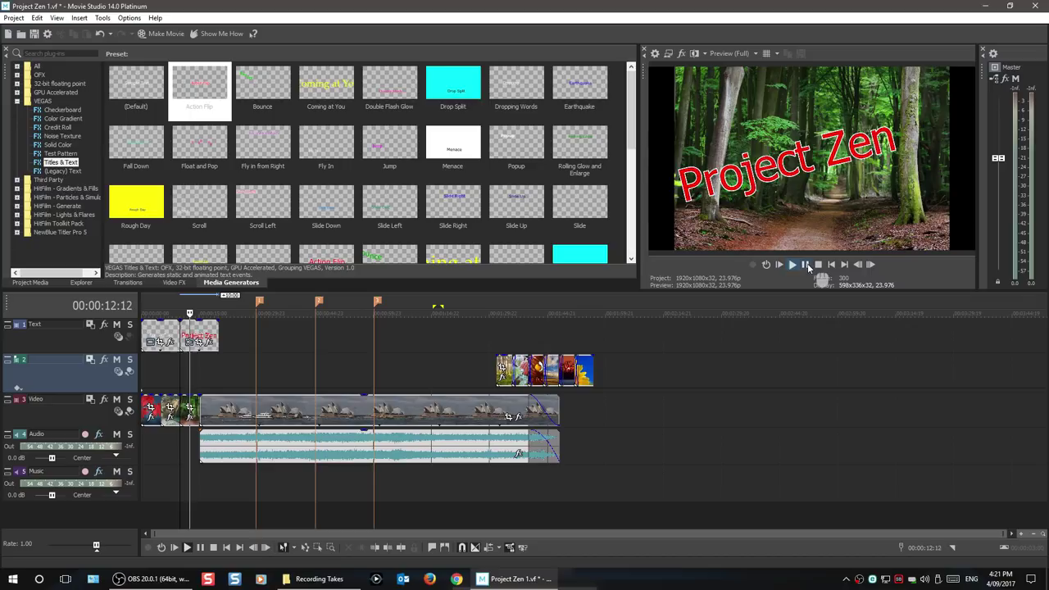
{"action": "left_click", "coordinate": [805, 263]}
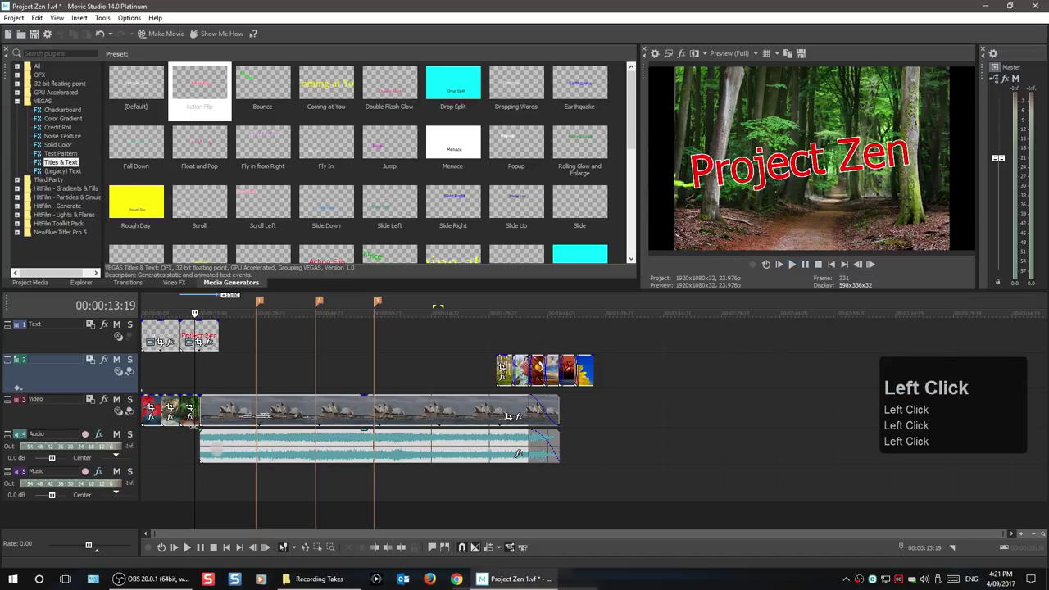
Reopen the default title at 00:00:05:01 and replace its sample text with "Project Zen".
{"action": "left_click", "coordinate": [161, 366]}
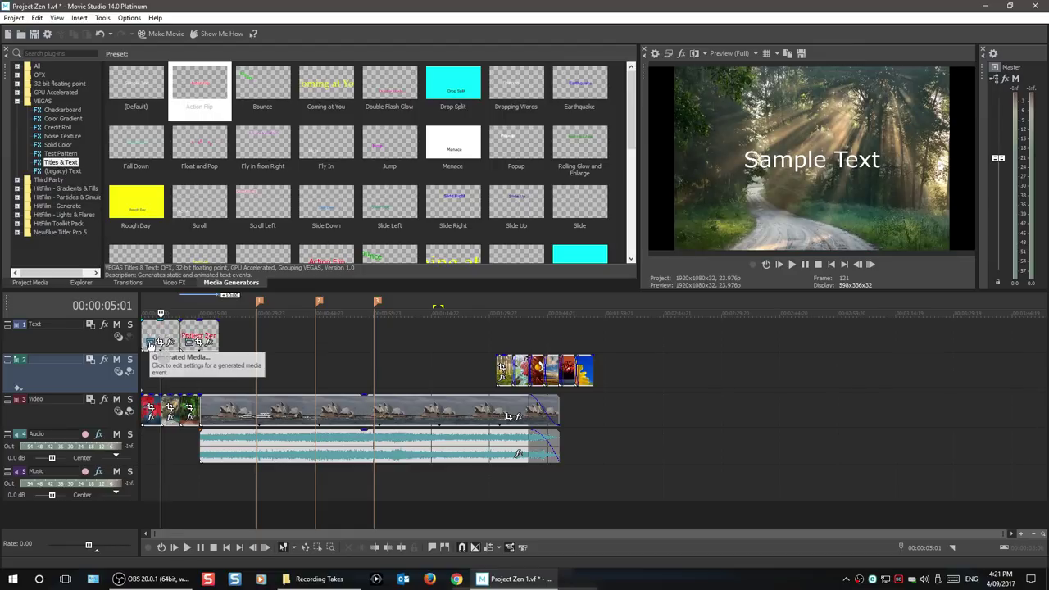
{"action": "left_click", "coordinate": [151, 345]}
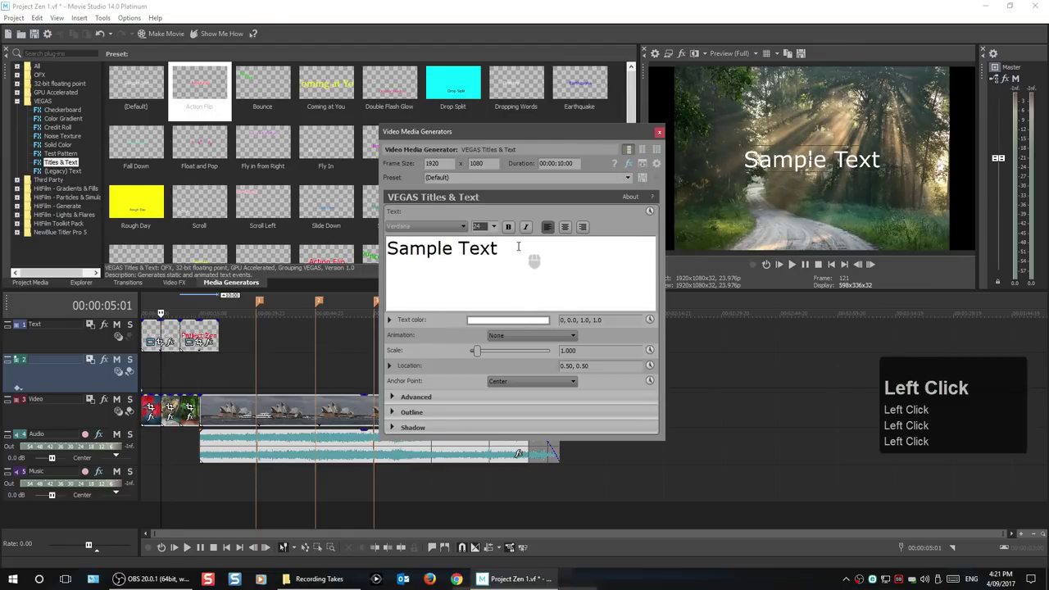
{"action": "left_click_drag", "start_coordinate": [518, 247], "coordinate": [387, 250]}
{"action": "type", "text": "Porject"}
{"action": "key", "text": "BackSpace"}
{"action": "key", "text": "BackSpace"}
{"action": "key", "text": "BackSpace"}
{"action": "key", "text": "BackSpace"}
{"action": "key", "text": "BackSpace"}
{"action": "key", "text": "BackSpace"}
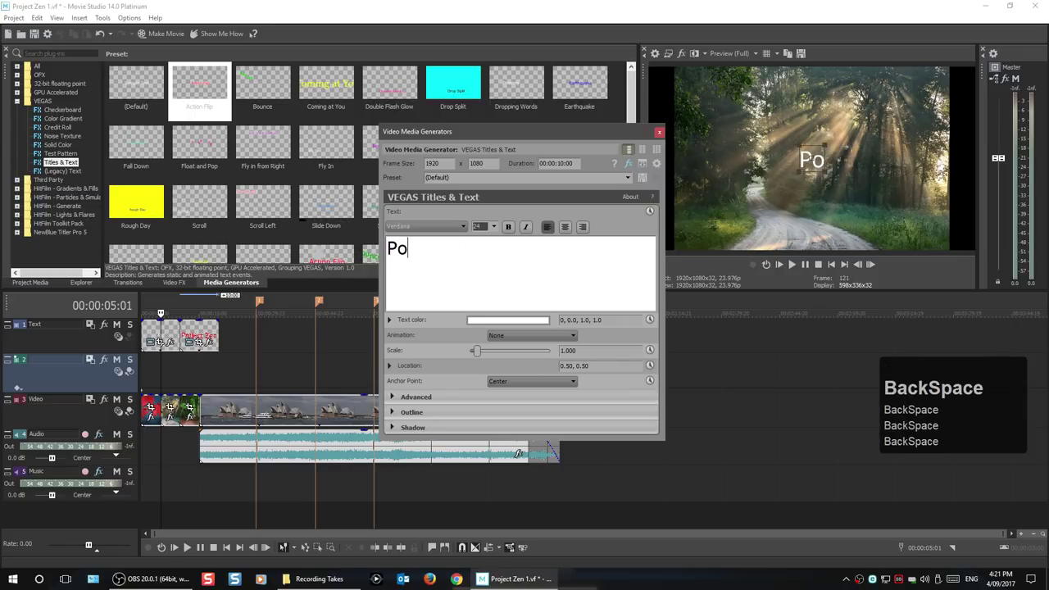
{"action": "key", "text": "BackSpace"}
{"action": "type", "text": "roject Zebn"}
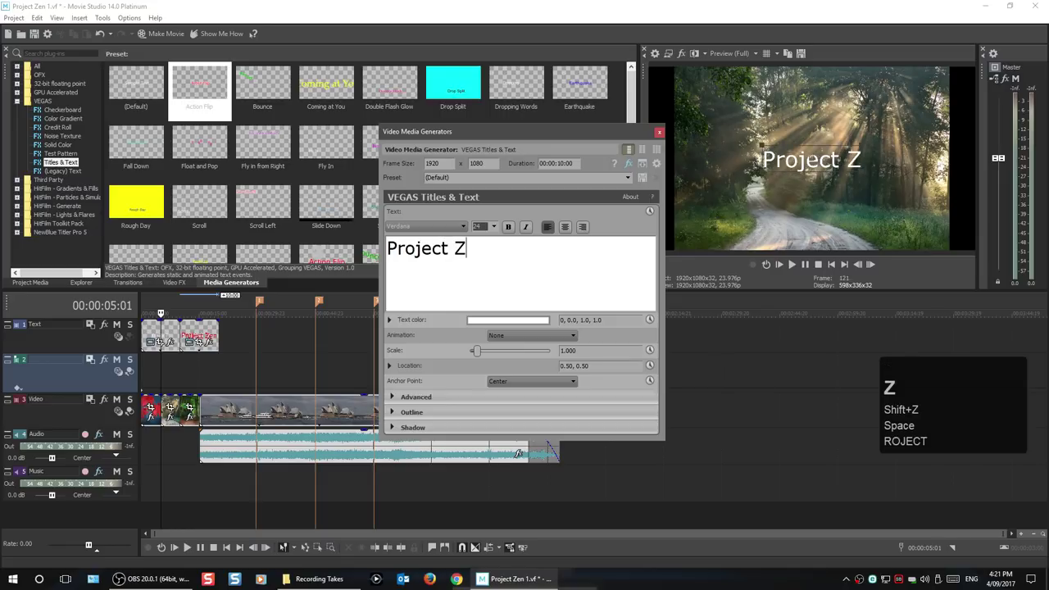
{"action": "key", "text": "BackSpace"}
{"action": "key", "text": "BackSpace"}
{"action": "type", "text": "m"}
{"action": "key", "text": "BackSpace"}
{"action": "type", "text": "n"}
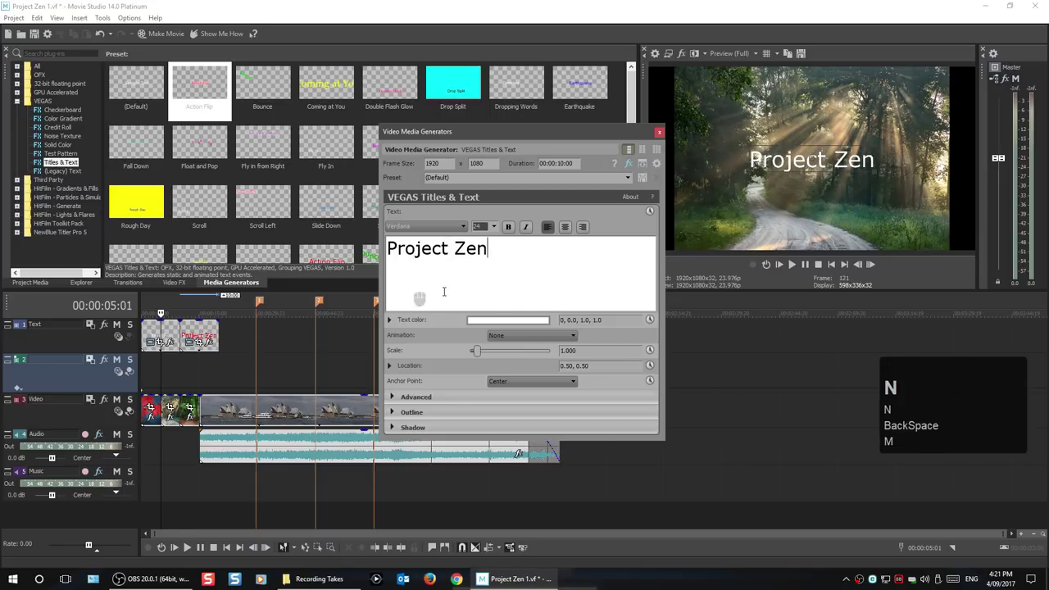
Make the whole "Project Zen" text bold and italic and set its font to Vollkorn Italic.
{"action": "left_click_drag", "start_coordinate": [507, 256], "coordinate": [394, 262]}
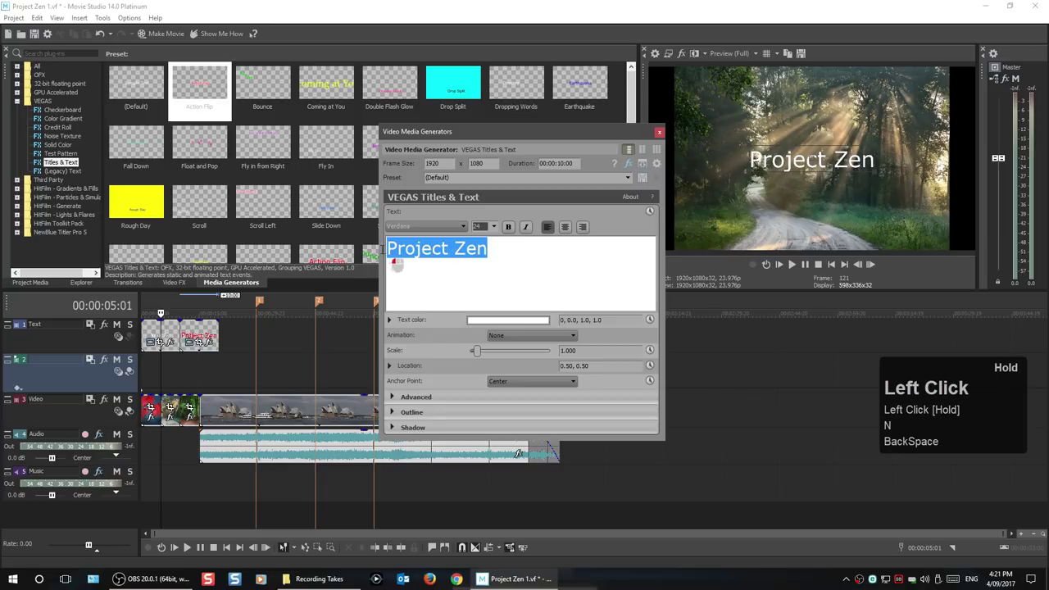
{"action": "left_click", "coordinate": [508, 227]}
{"action": "left_click", "coordinate": [525, 228]}
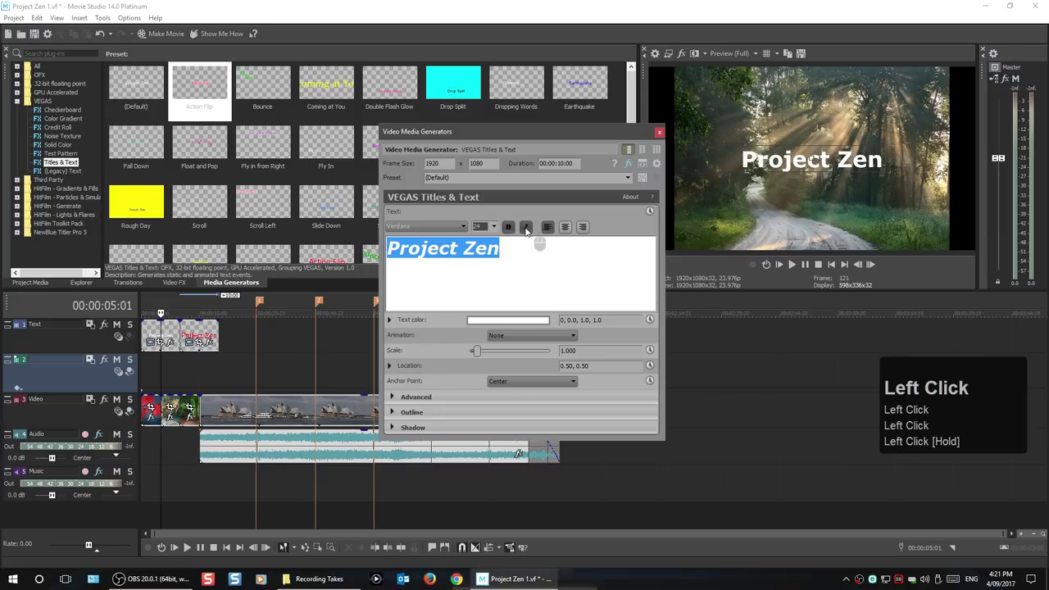
{"action": "left_click", "coordinate": [462, 227]}
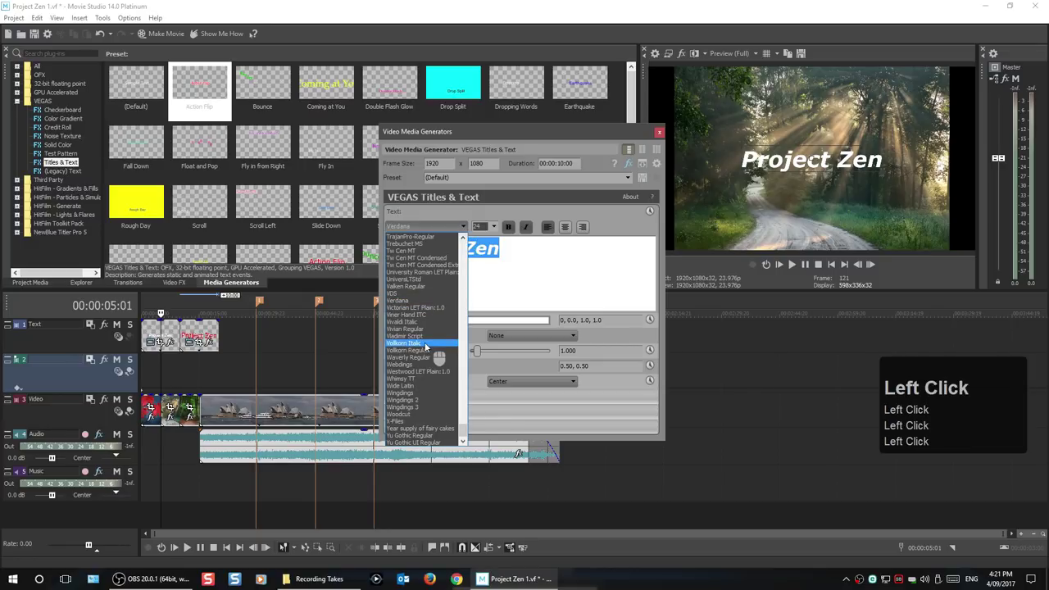
{"action": "left_click", "coordinate": [424, 342]}
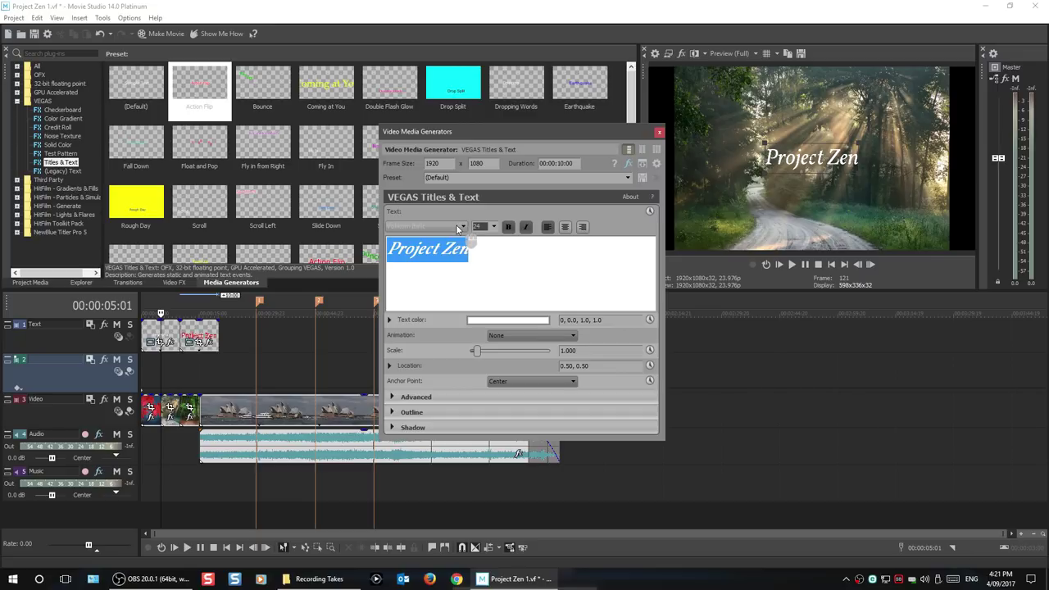
{"action": "left_click", "coordinate": [457, 229]}
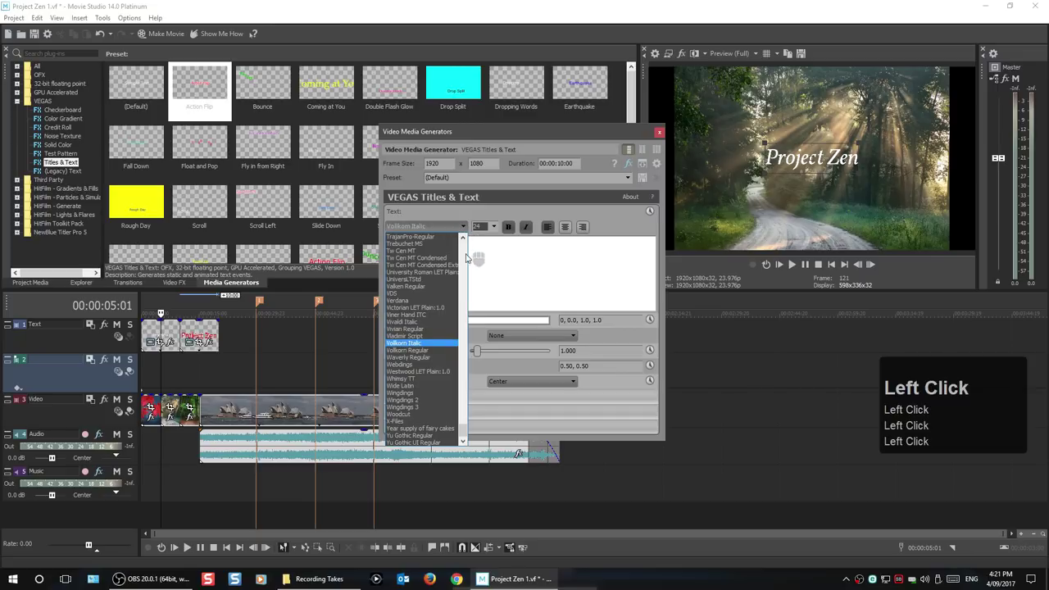
{"action": "left_click_drag", "start_coordinate": [464, 438], "coordinate": [461, 309]}
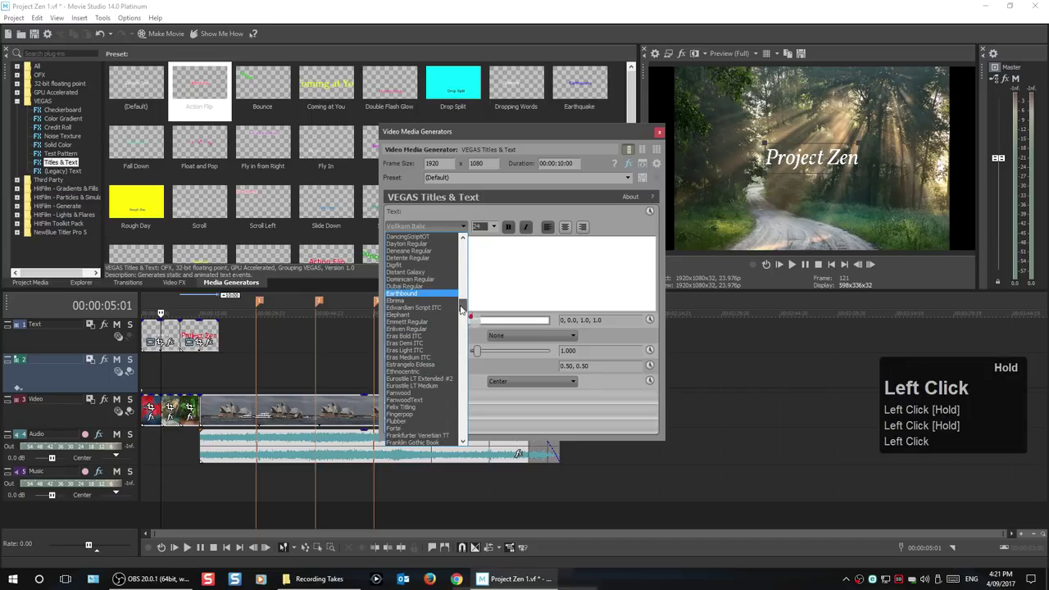
{"action": "left_click", "coordinate": [517, 288]}
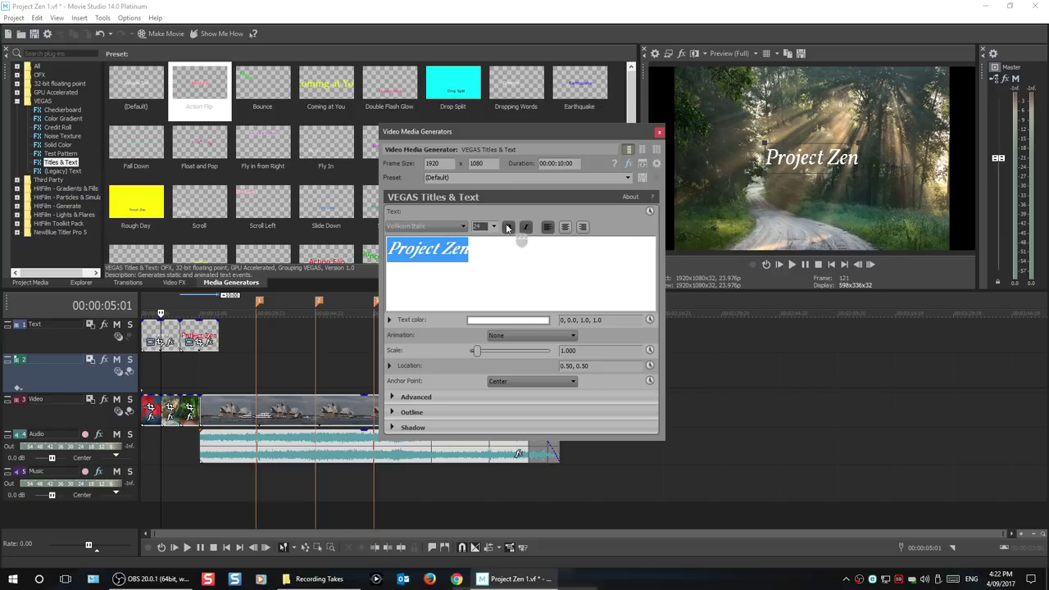
Set the first title's font size to 48 and close its settings.
{"action": "left_click_drag", "start_coordinate": [493, 227], "coordinate": [490, 321]}
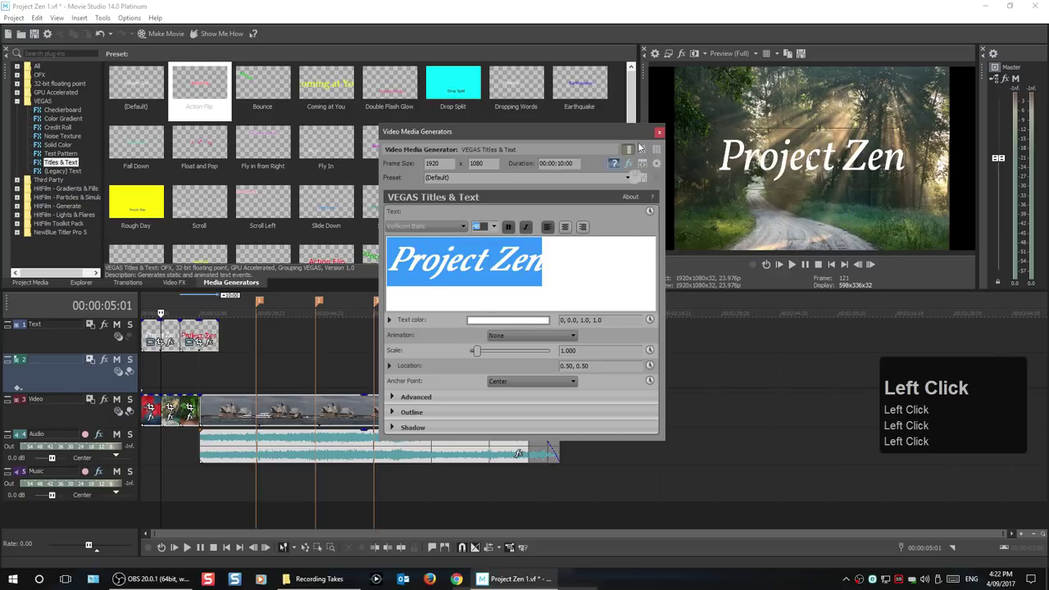
{"action": "left_click", "coordinate": [659, 132]}
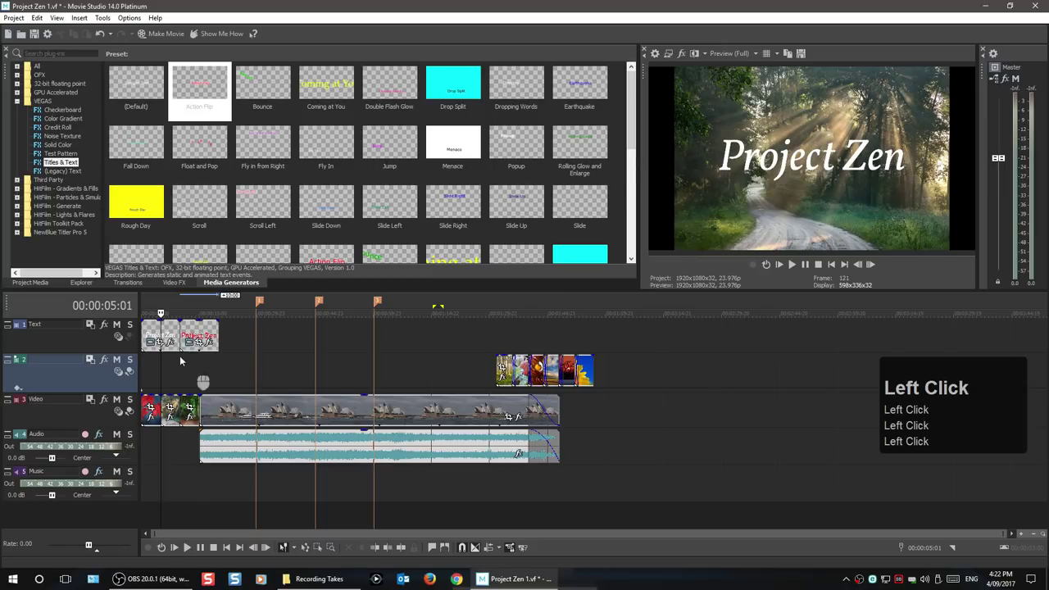
Add a (Legacy) Text event with the Default Text preset on the Text track across marker 1, keeping its sample text.
{"action": "left_click", "coordinate": [64, 171]}
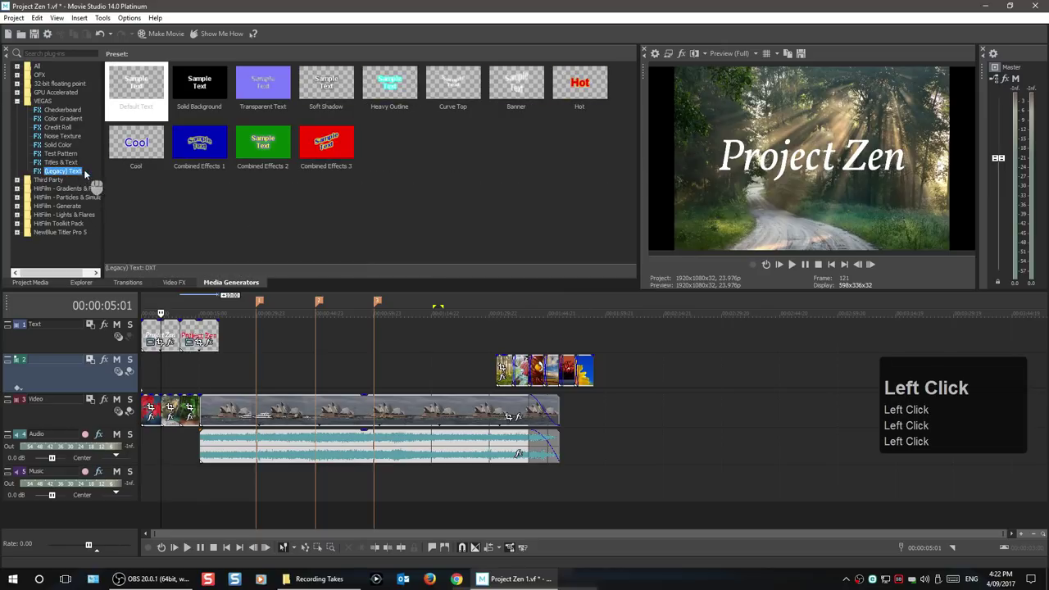
{"action": "left_click_drag", "start_coordinate": [133, 88], "coordinate": [233, 338]}
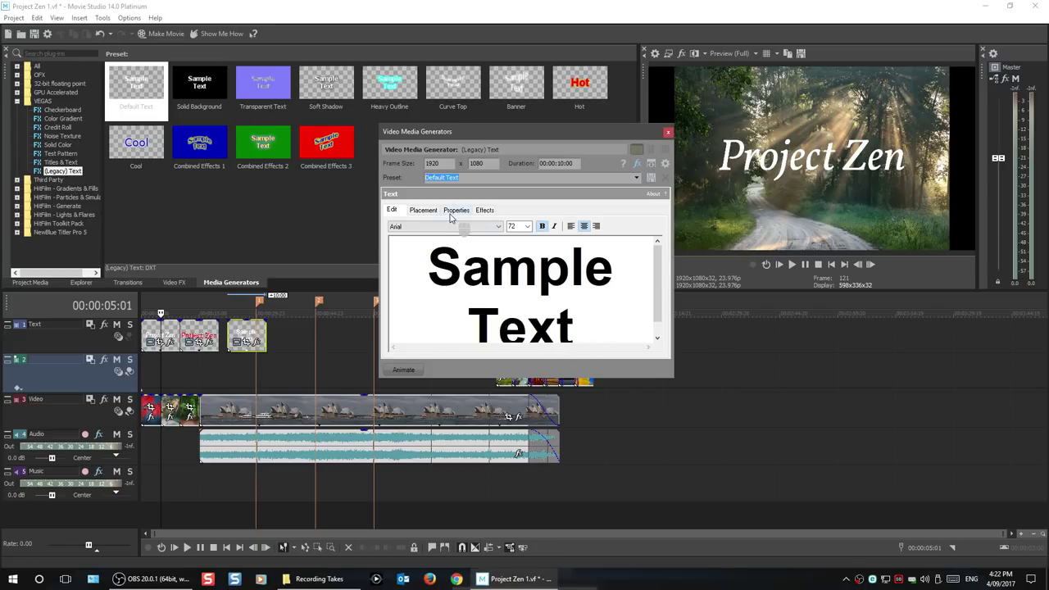
{"action": "left_click", "coordinate": [668, 133]}
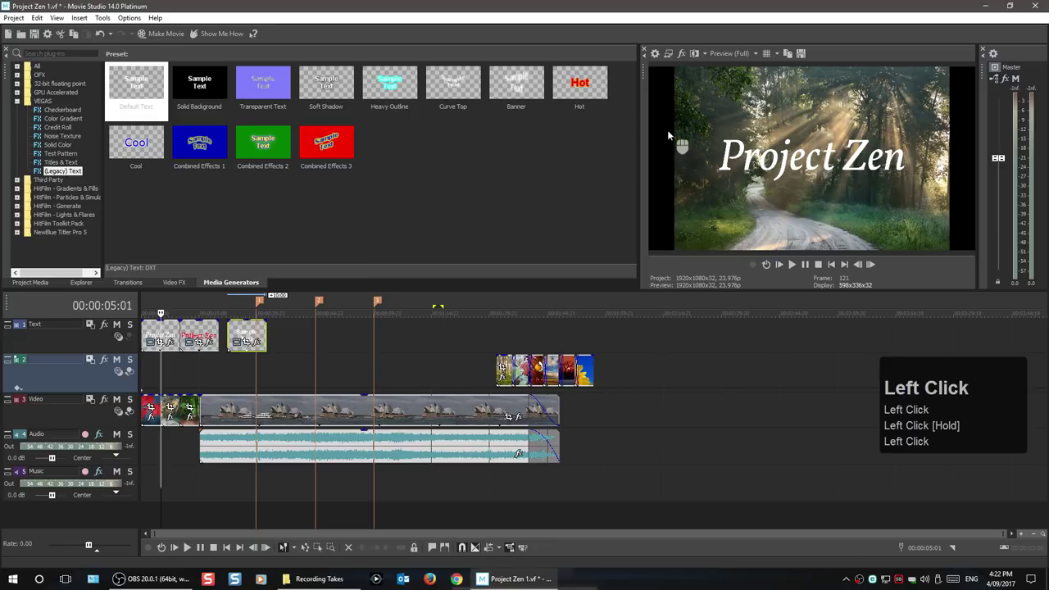
{"action": "left_click", "coordinate": [159, 369]}
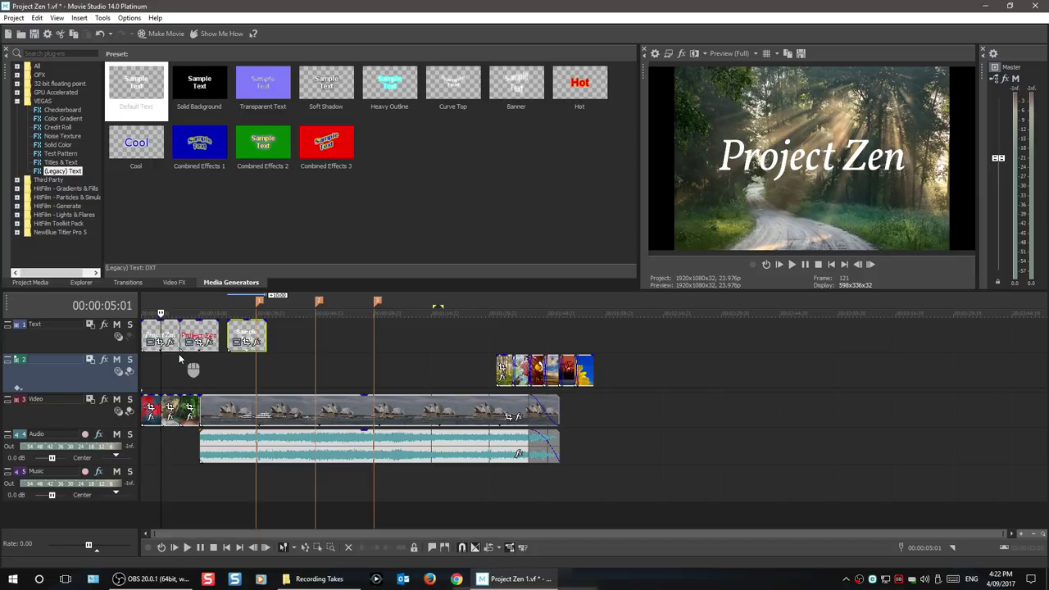
Save the project as Project Zen 1.vf in the Project Zen 1 folder, replacing the existing file.
{"action": "left_click", "coordinate": [15, 20]}
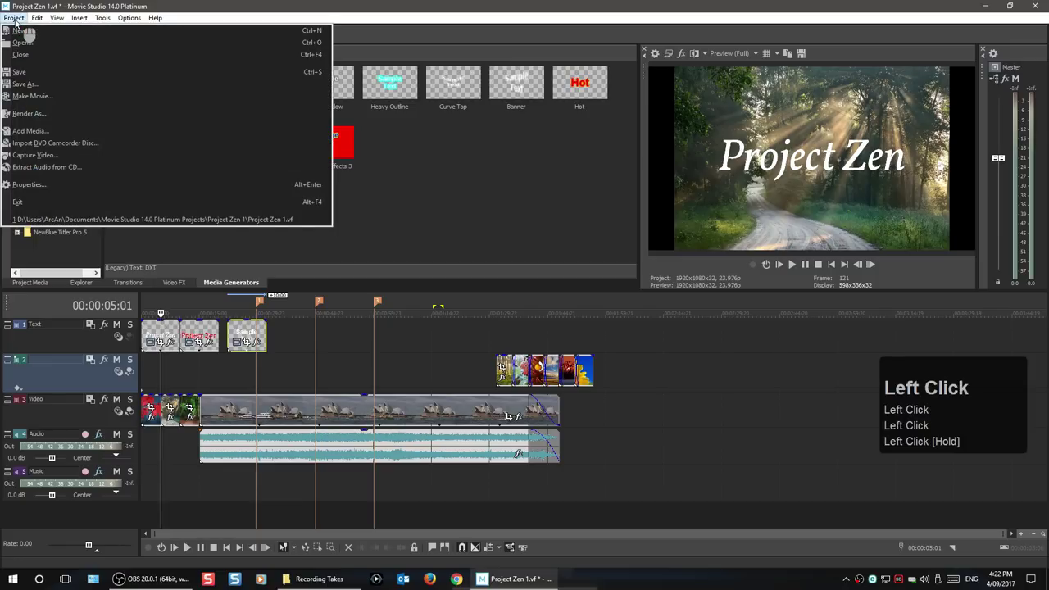
{"action": "left_click", "coordinate": [23, 85]}
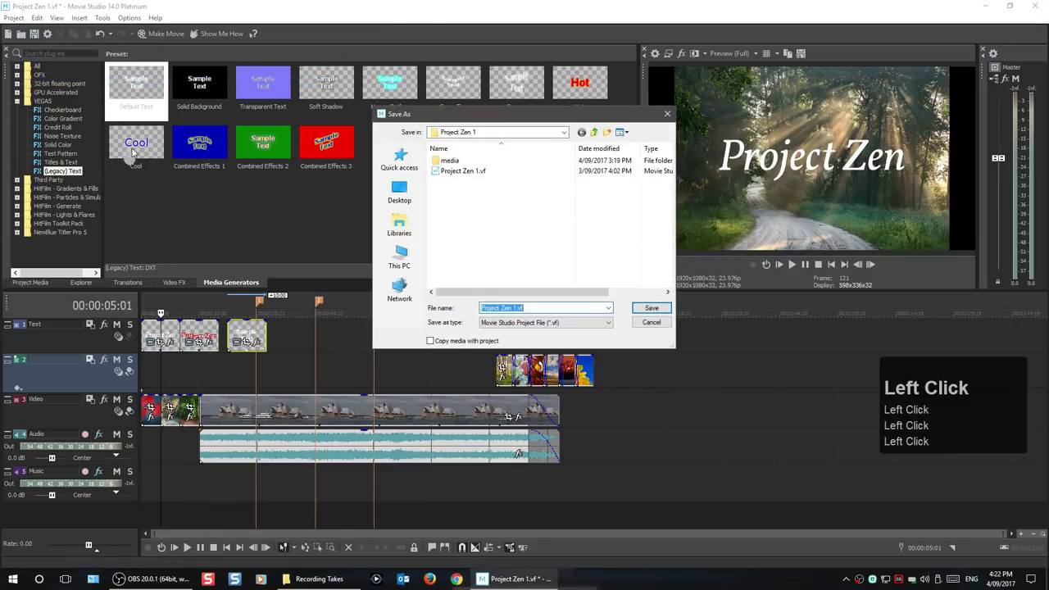
{"action": "left_click", "coordinate": [541, 132]}
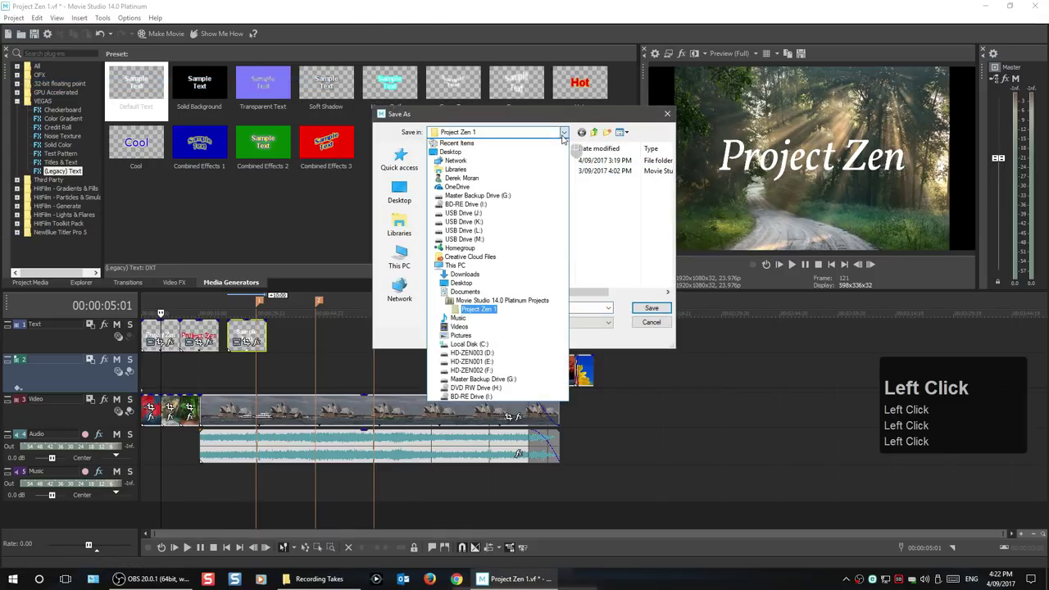
{"action": "left_click", "coordinate": [490, 310]}
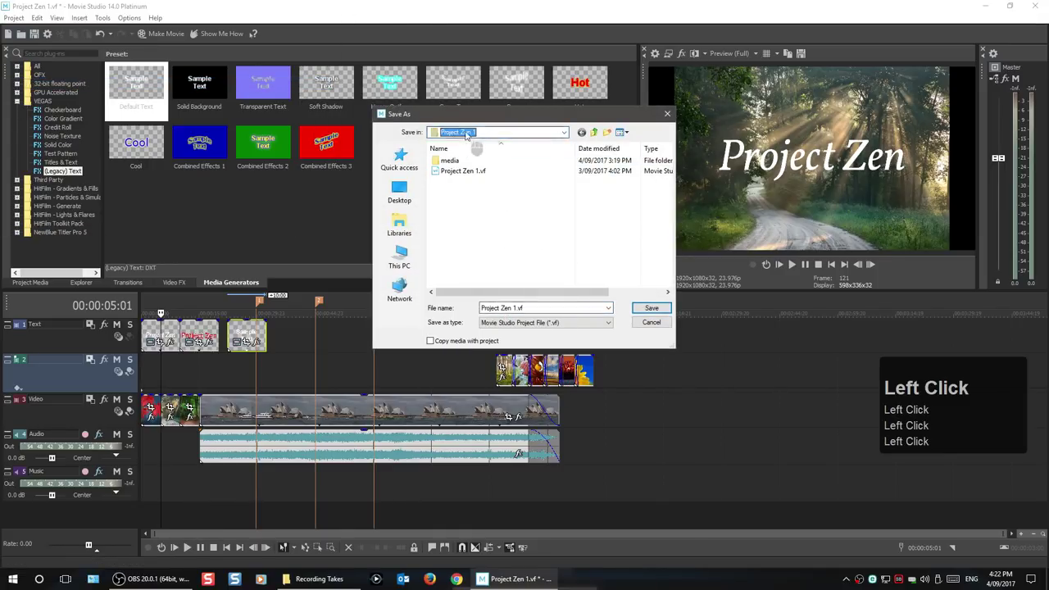
{"action": "left_click", "coordinate": [649, 309]}
{"action": "left_click", "coordinate": [545, 291]}
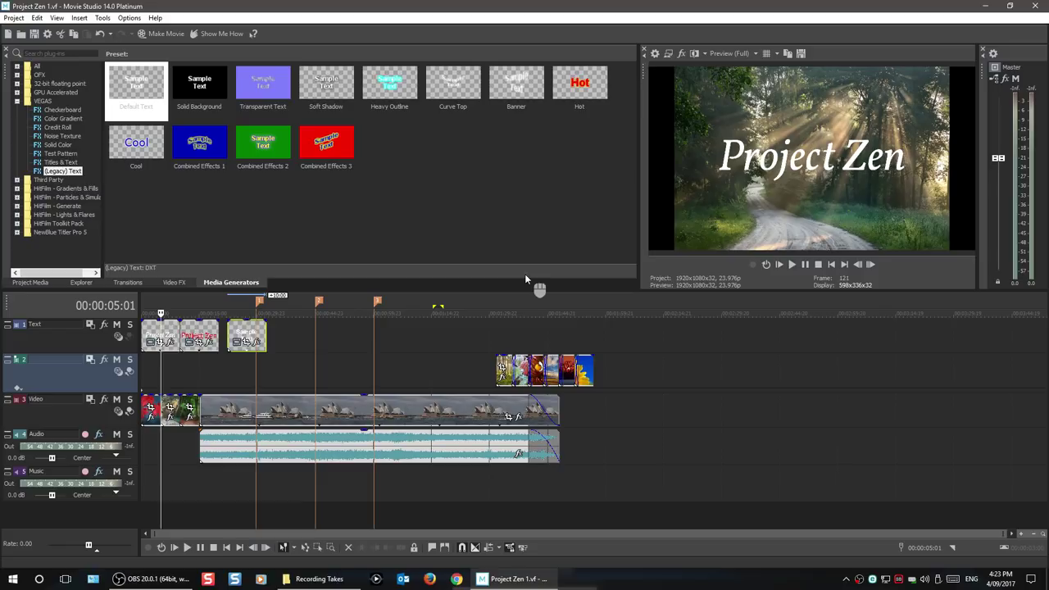
Start Make Movie, choose saving the movie to the hard drive and open the advanced render options.
{"action": "left_click", "coordinate": [9, 18]}
{"action": "left_click", "coordinate": [15, 117]}
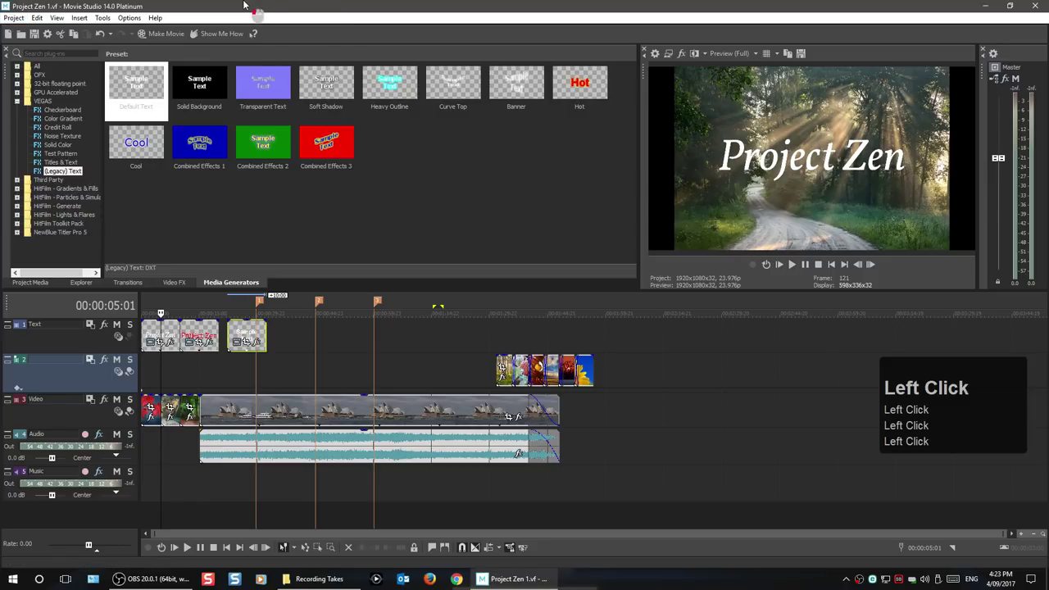
{"action": "left_click", "coordinate": [157, 34]}
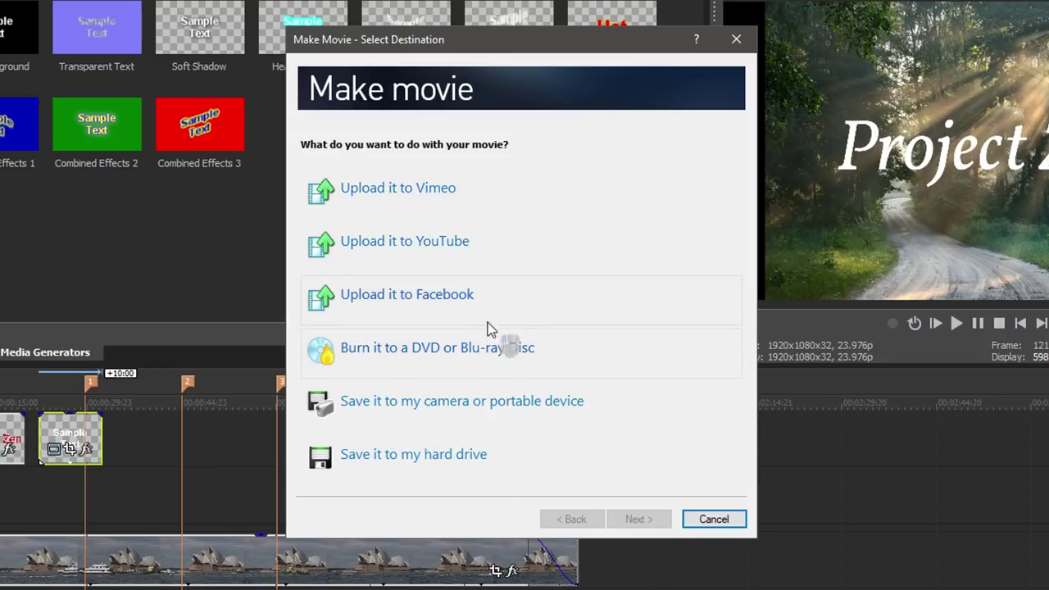
{"action": "left_click", "coordinate": [405, 457]}
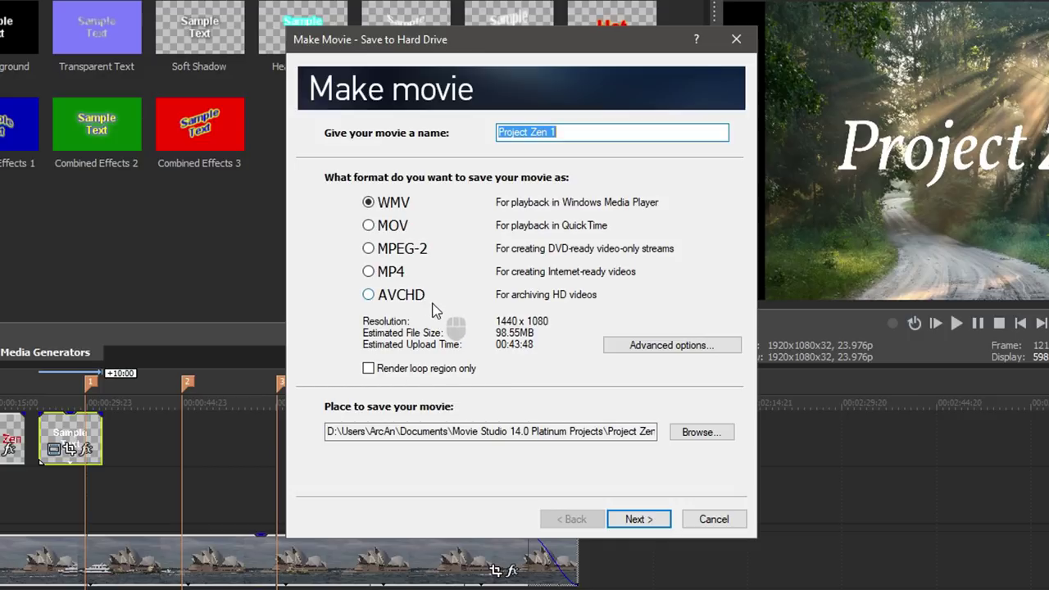
{"action": "left_click", "coordinate": [660, 346]}
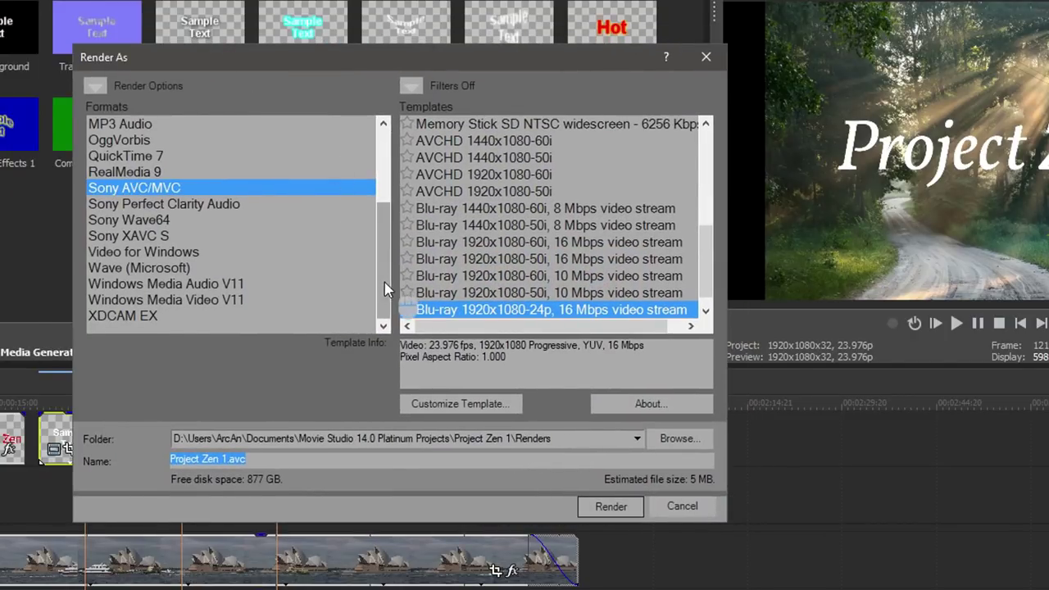
Choose the MainConcept AVC/AAC format with the Internet HD 1080p template and open the template's custom settings.
{"action": "left_click_drag", "start_coordinate": [386, 289], "coordinate": [381, 177]}
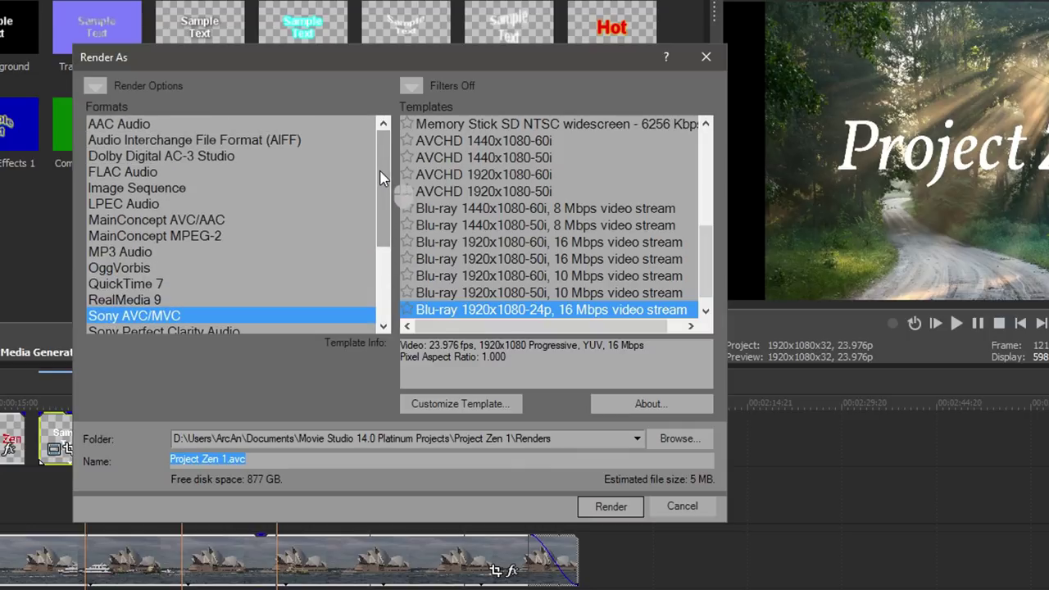
{"action": "left_click", "coordinate": [191, 221]}
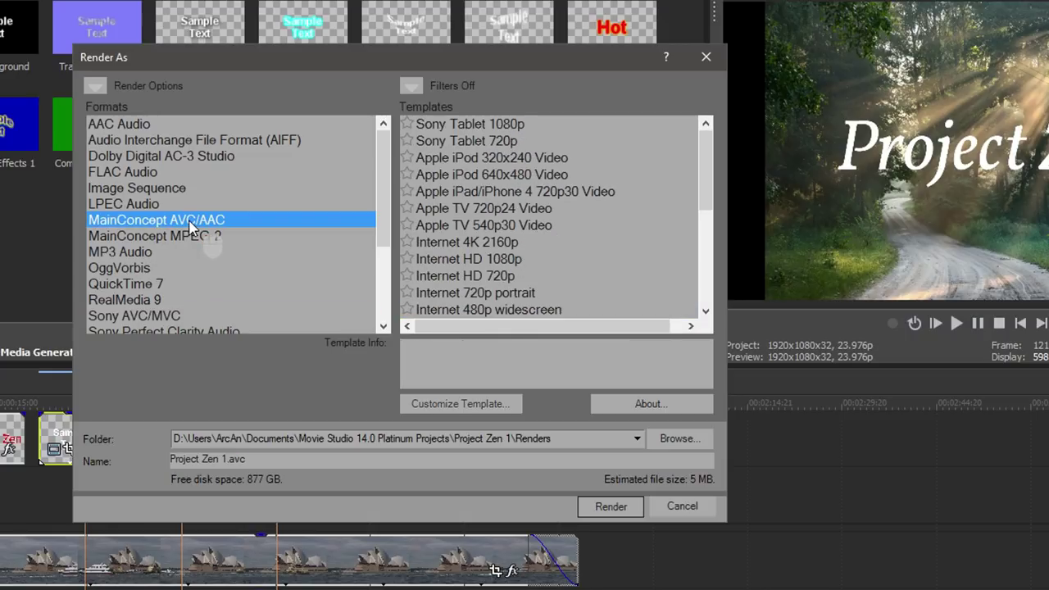
{"action": "left_click", "coordinate": [700, 146]}
{"action": "left_click_drag", "start_coordinate": [700, 145], "coordinate": [701, 180]}
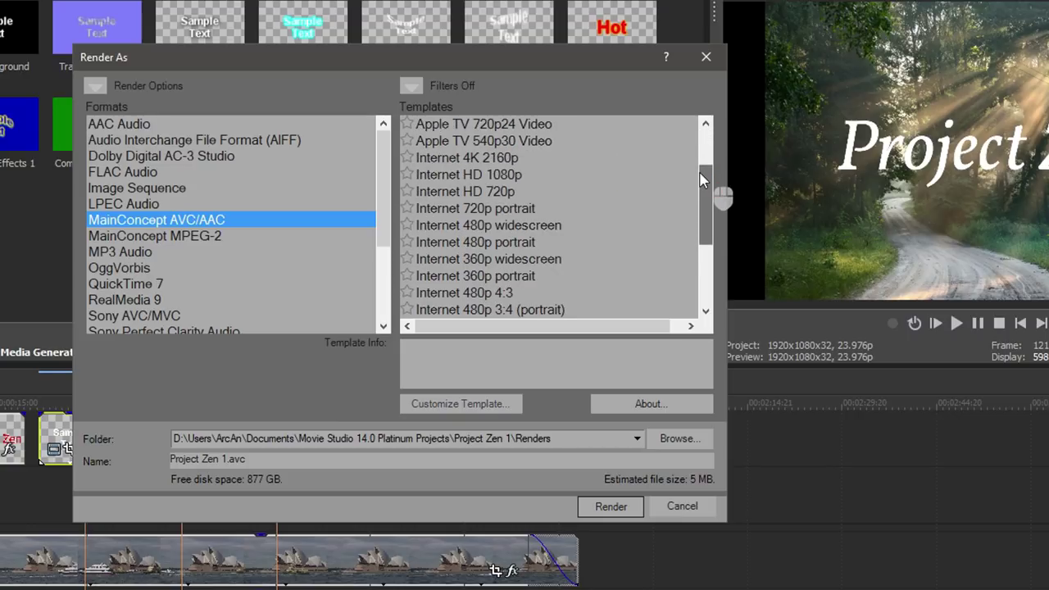
{"action": "left_click", "coordinate": [439, 176]}
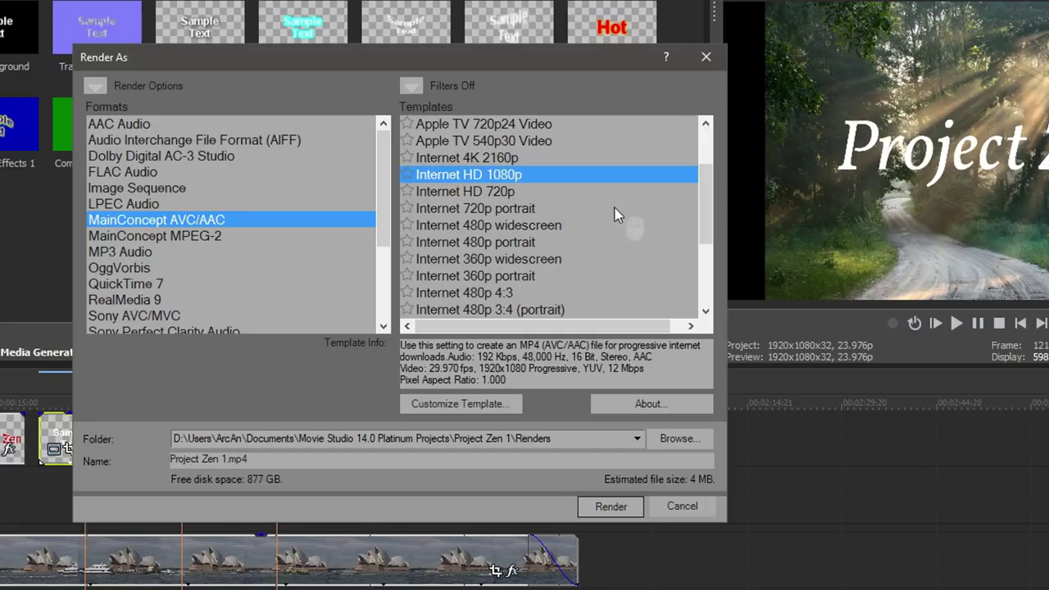
{"action": "left_click", "coordinate": [453, 404]}
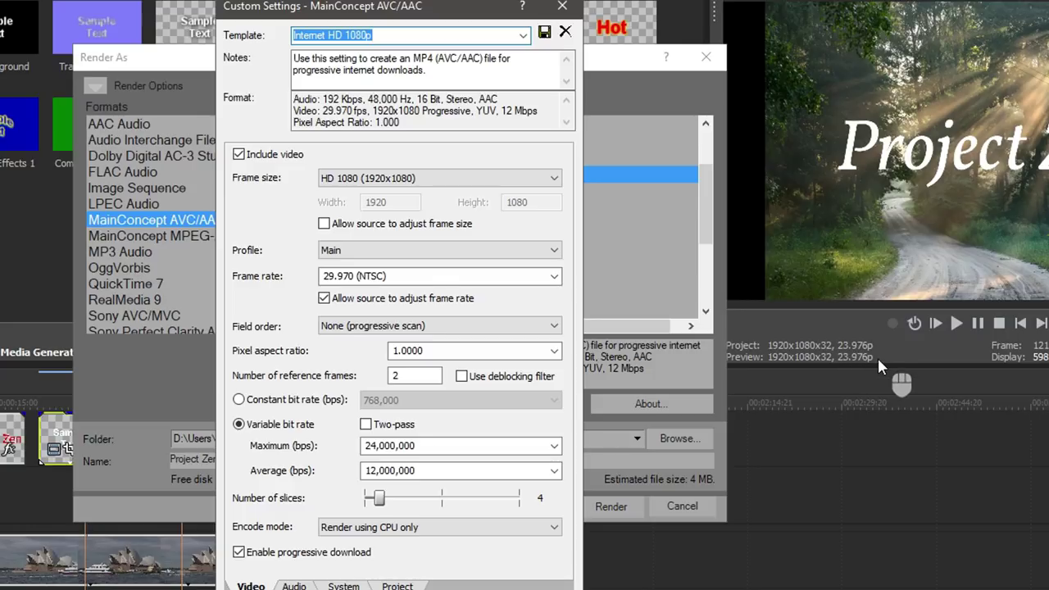
Try a custom frame rate of 50.00 and set the template's video frame rate to 23.976 (IVTC Film).
{"action": "left_click", "coordinate": [555, 276]}
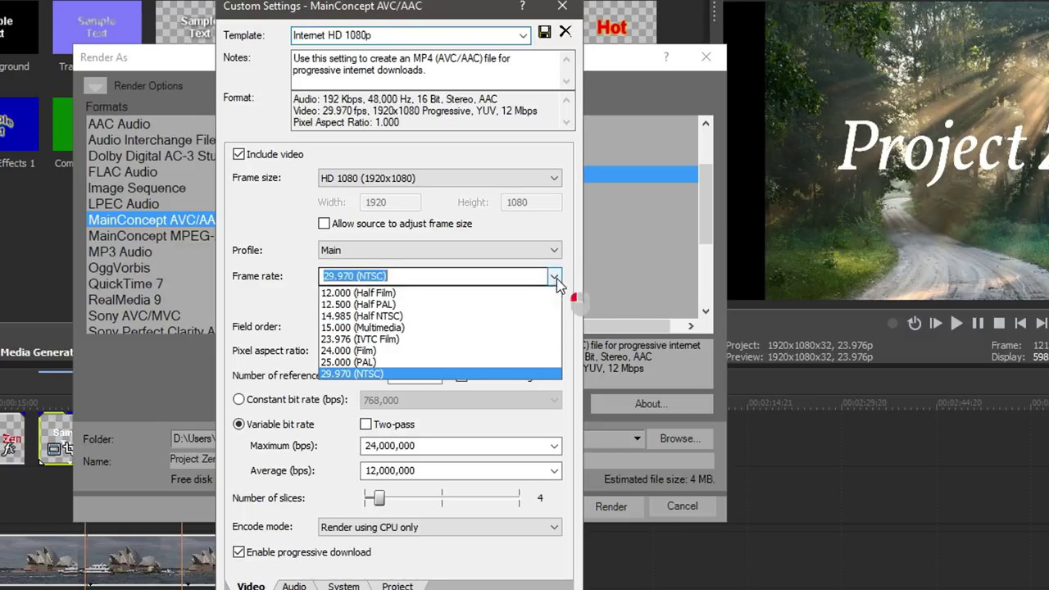
{"action": "left_click", "coordinate": [420, 343]}
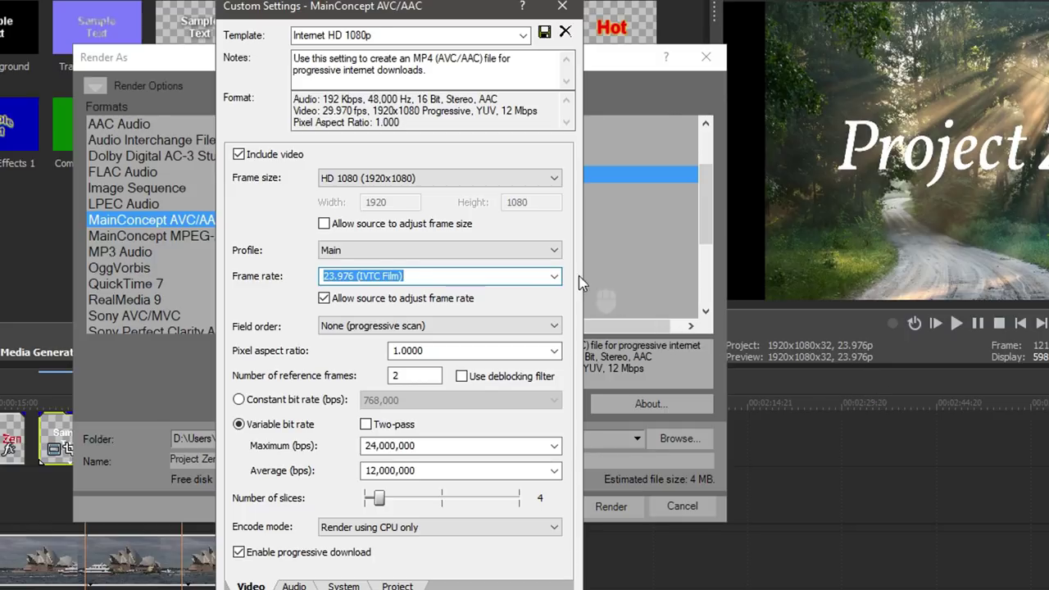
{"action": "left_click", "coordinate": [554, 276]}
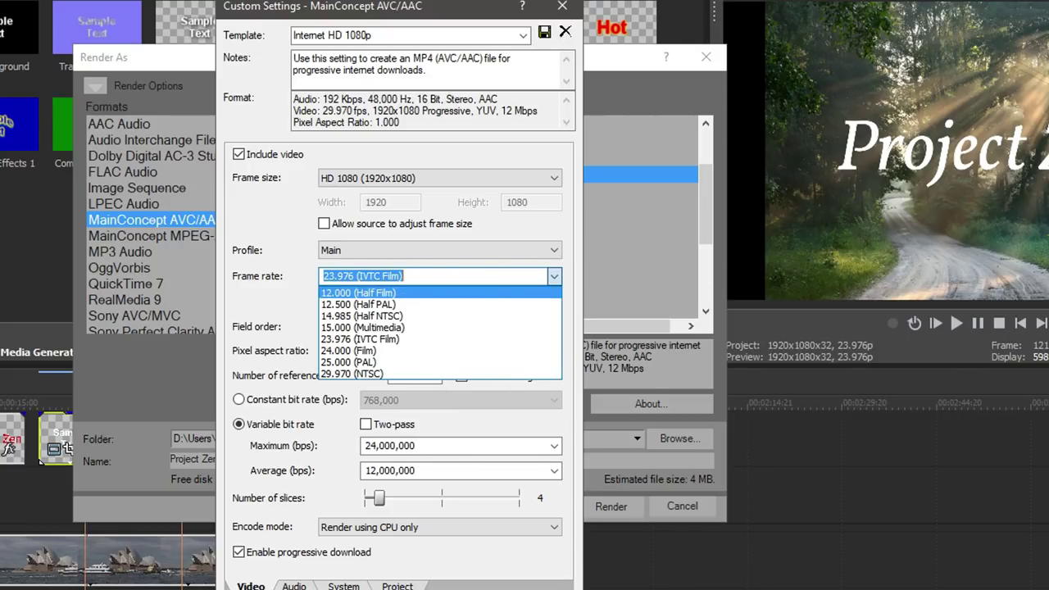
{"action": "type", "text": "50.00"}
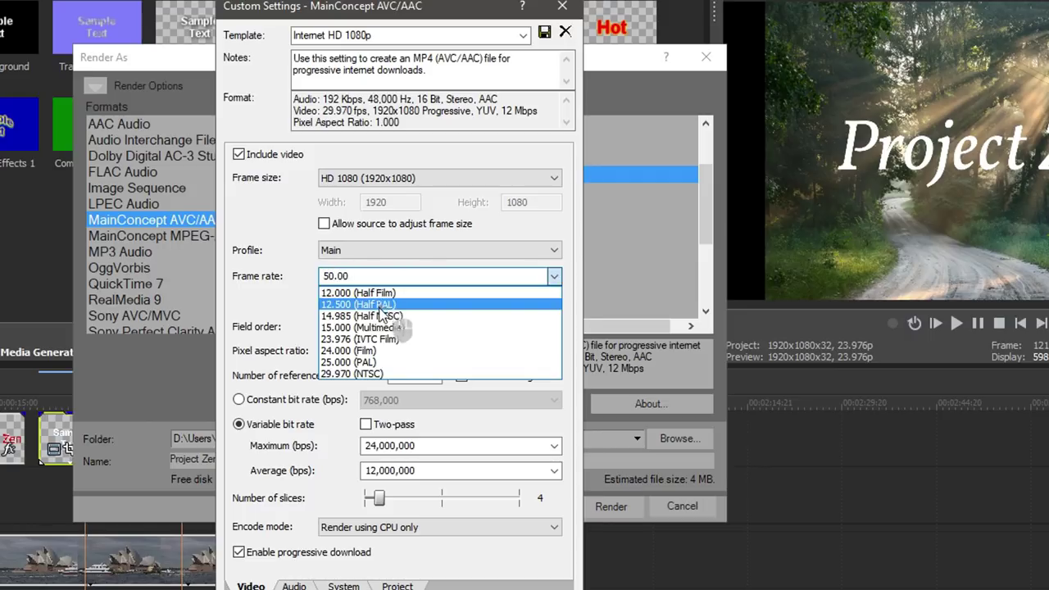
{"action": "left_click", "coordinate": [345, 339]}
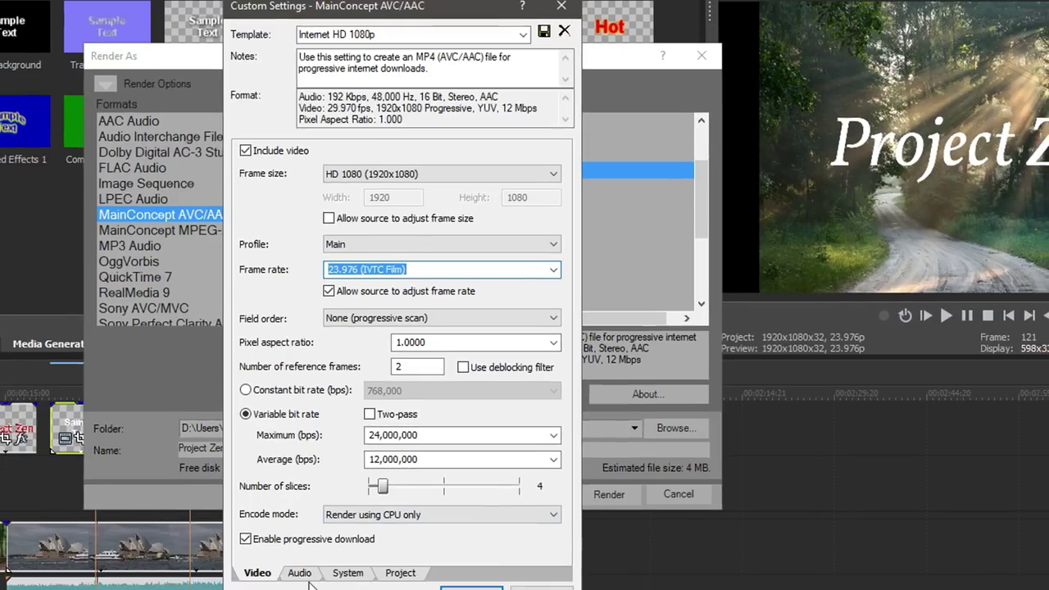
Check the audio bit rate choices, keep 192,000 bps, and accept the customized template settings.
{"action": "left_click", "coordinate": [294, 585]}
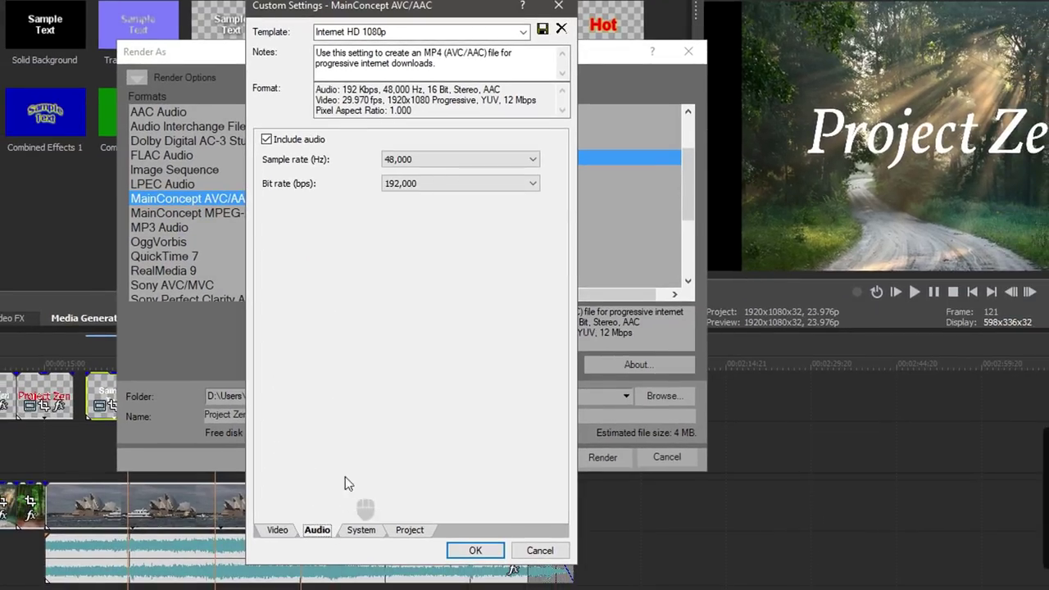
{"action": "left_click", "coordinate": [412, 182]}
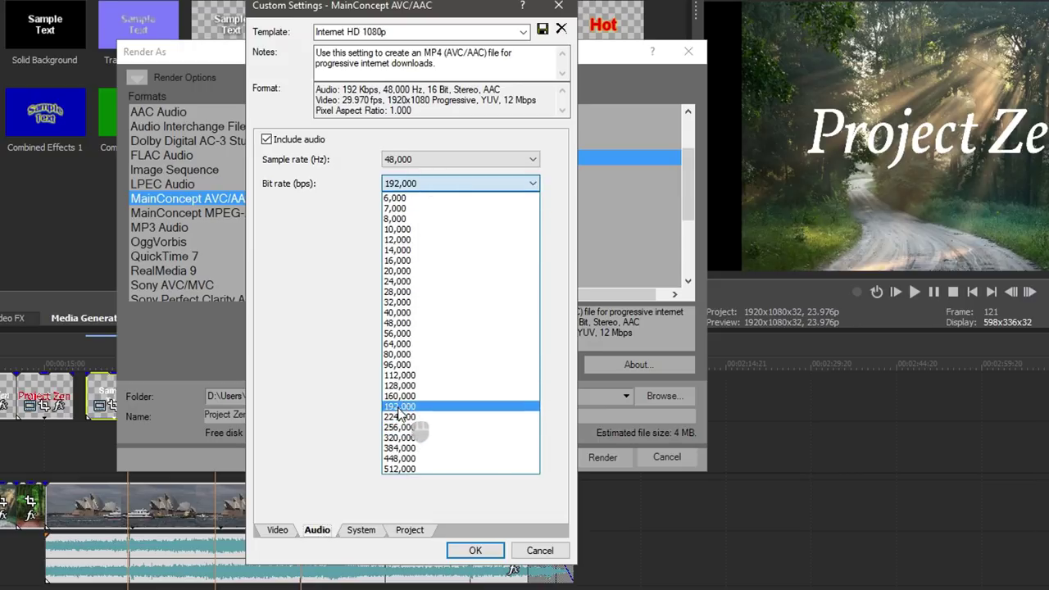
{"action": "left_click", "coordinate": [424, 483]}
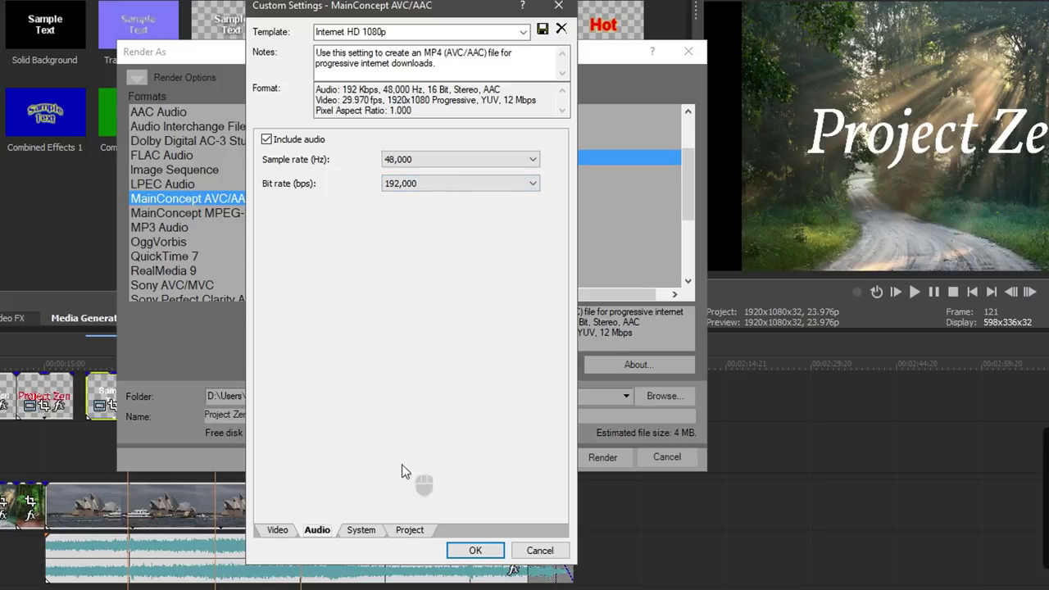
{"action": "left_click", "coordinate": [283, 531]}
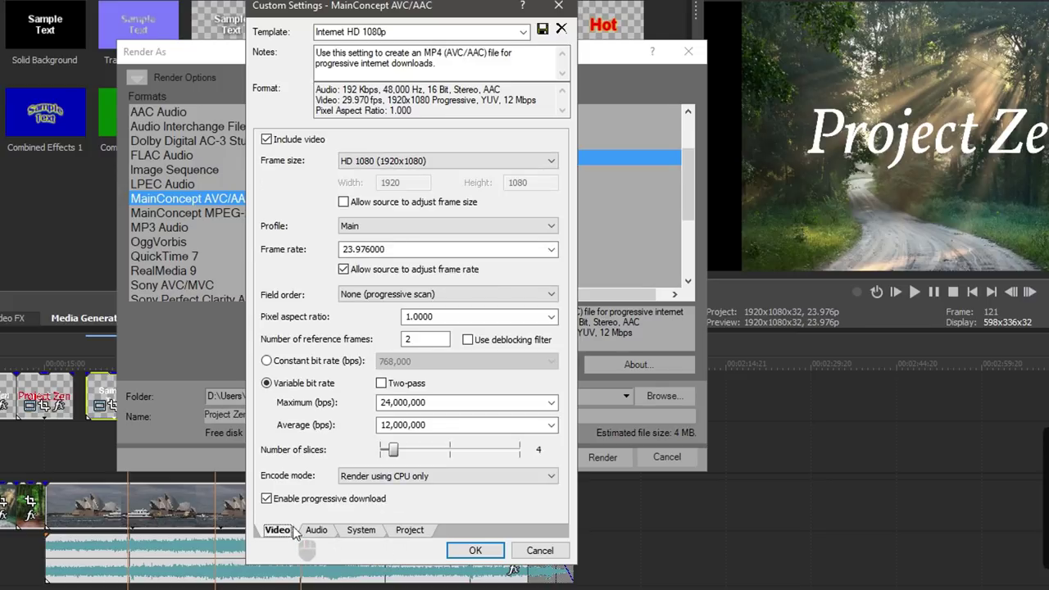
{"action": "left_click", "coordinate": [466, 553]}
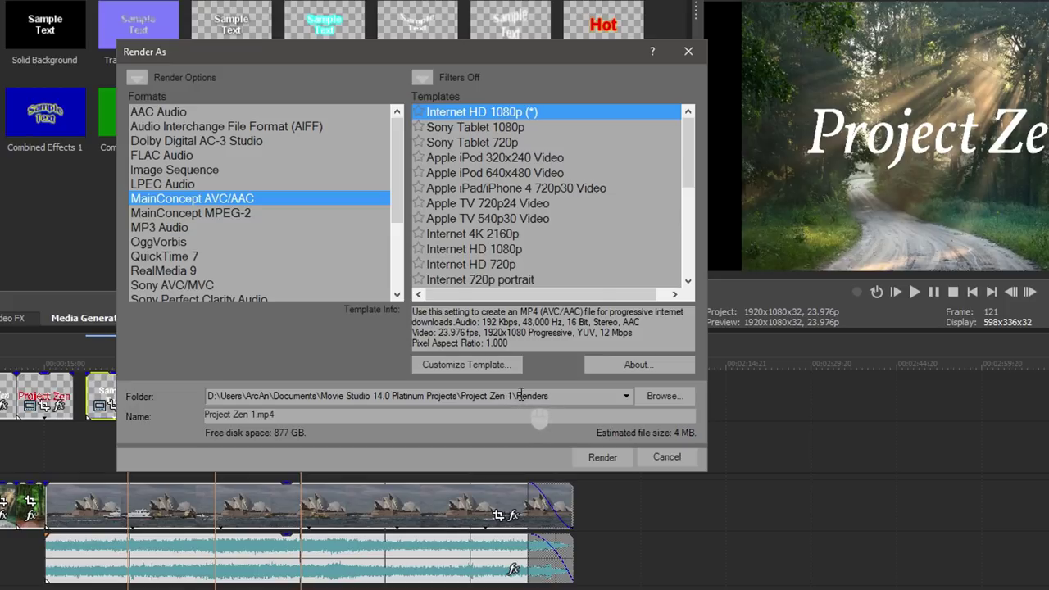
Render the movie as Project Zen 1.mp4 into the Renders folder, open that folder and close the rendering progress dialog.
{"action": "left_click", "coordinate": [599, 458]}
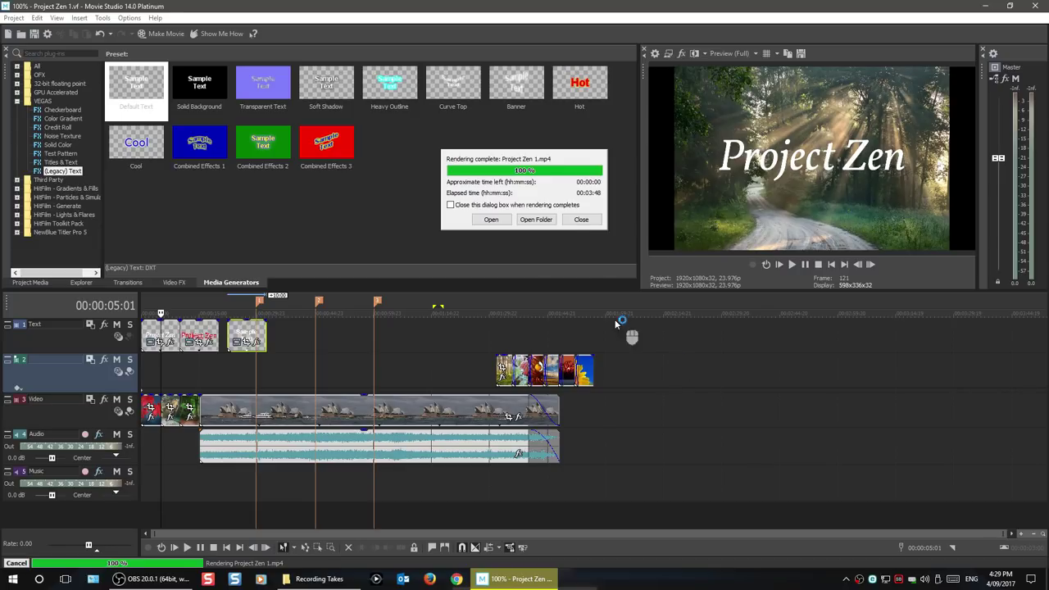
{"action": "left_click", "coordinate": [580, 220]}
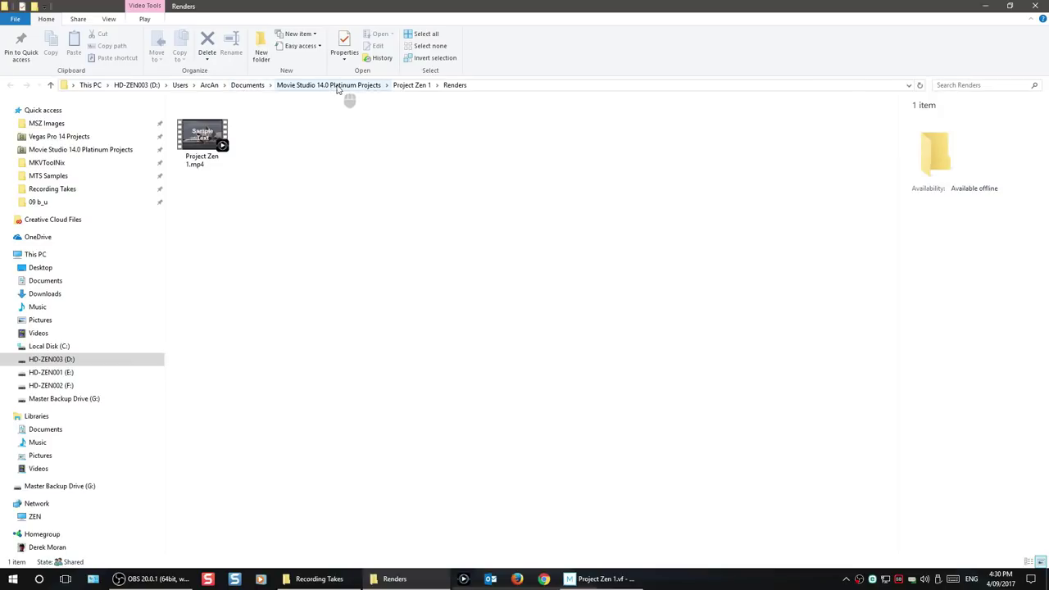
Examine the rendered Project Zen 1.mp4 in the Renders folder and its parent Project Zen 1 folder, and minimize the folder window.
{"action": "left_click", "coordinate": [212, 158]}
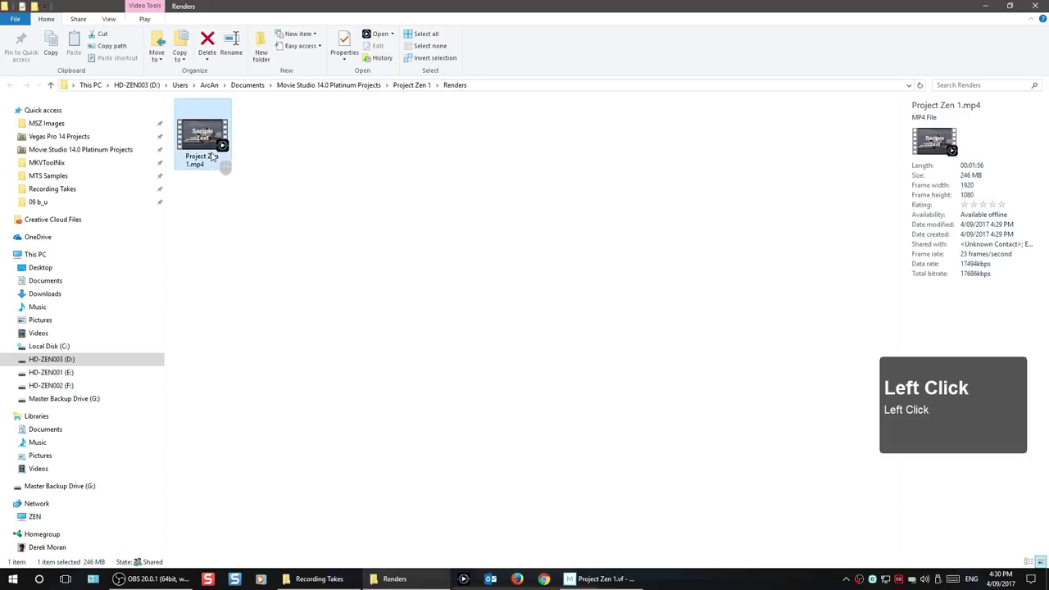
{"action": "left_click", "coordinate": [403, 86]}
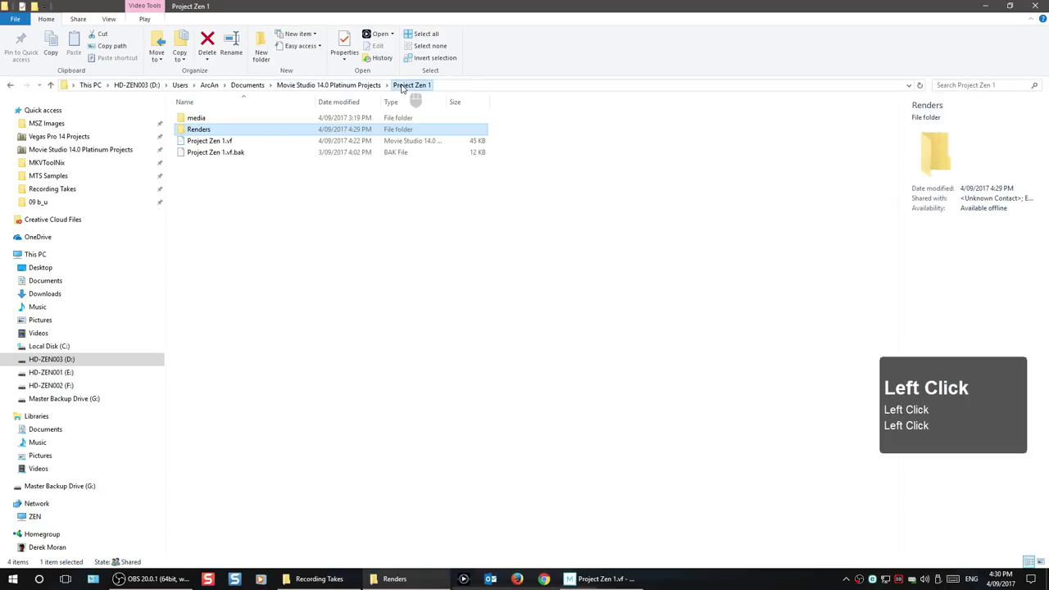
{"action": "double_click", "coordinate": [202, 133]}
{"action": "left_click", "coordinate": [206, 129]}
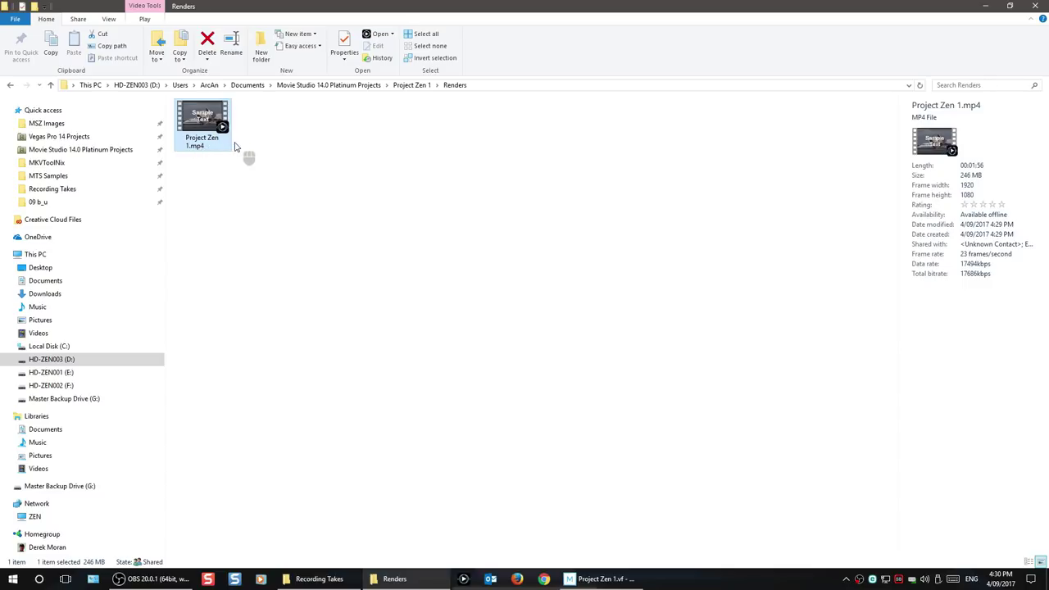
{"action": "left_click", "coordinate": [412, 85]}
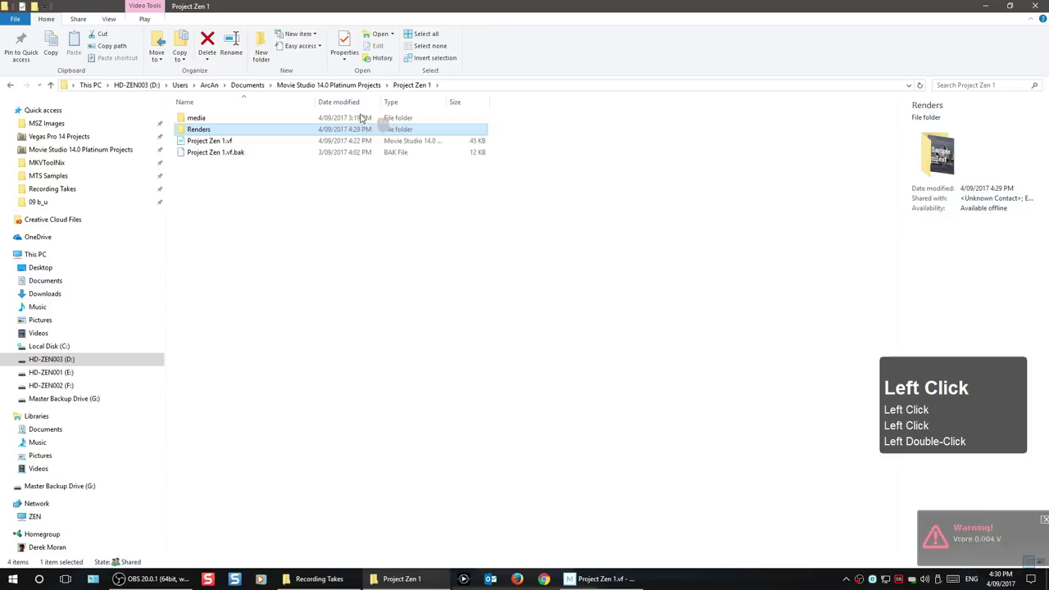
{"action": "double_click", "coordinate": [203, 130]}
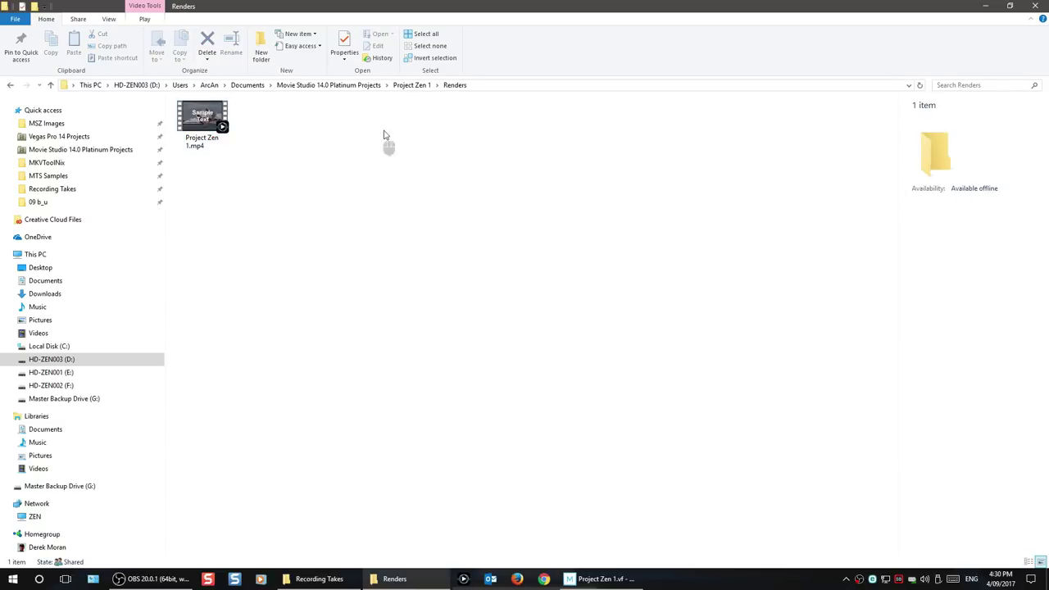
{"action": "left_click", "coordinate": [984, 6]}
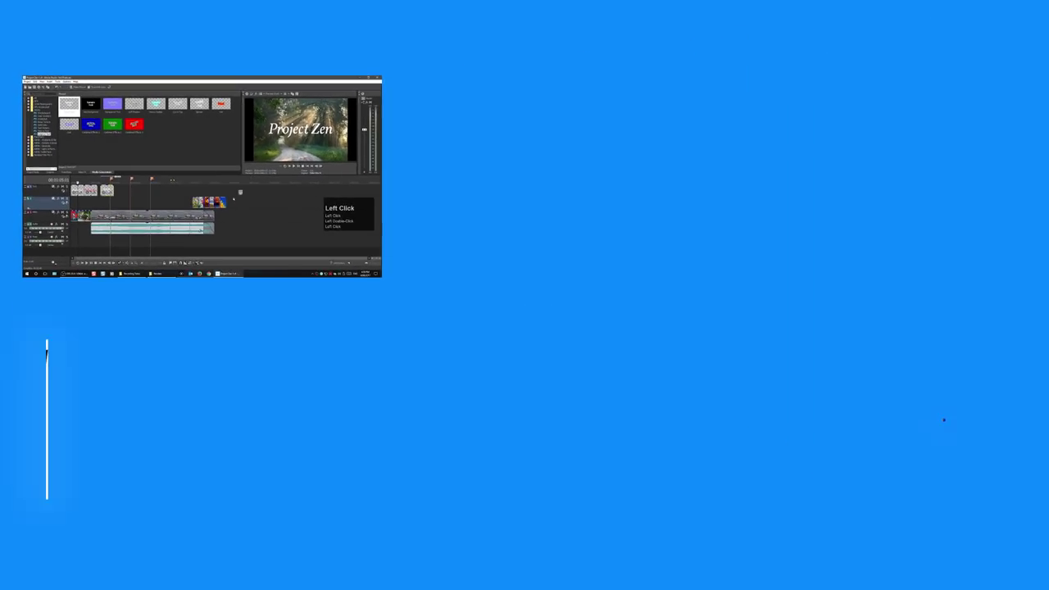